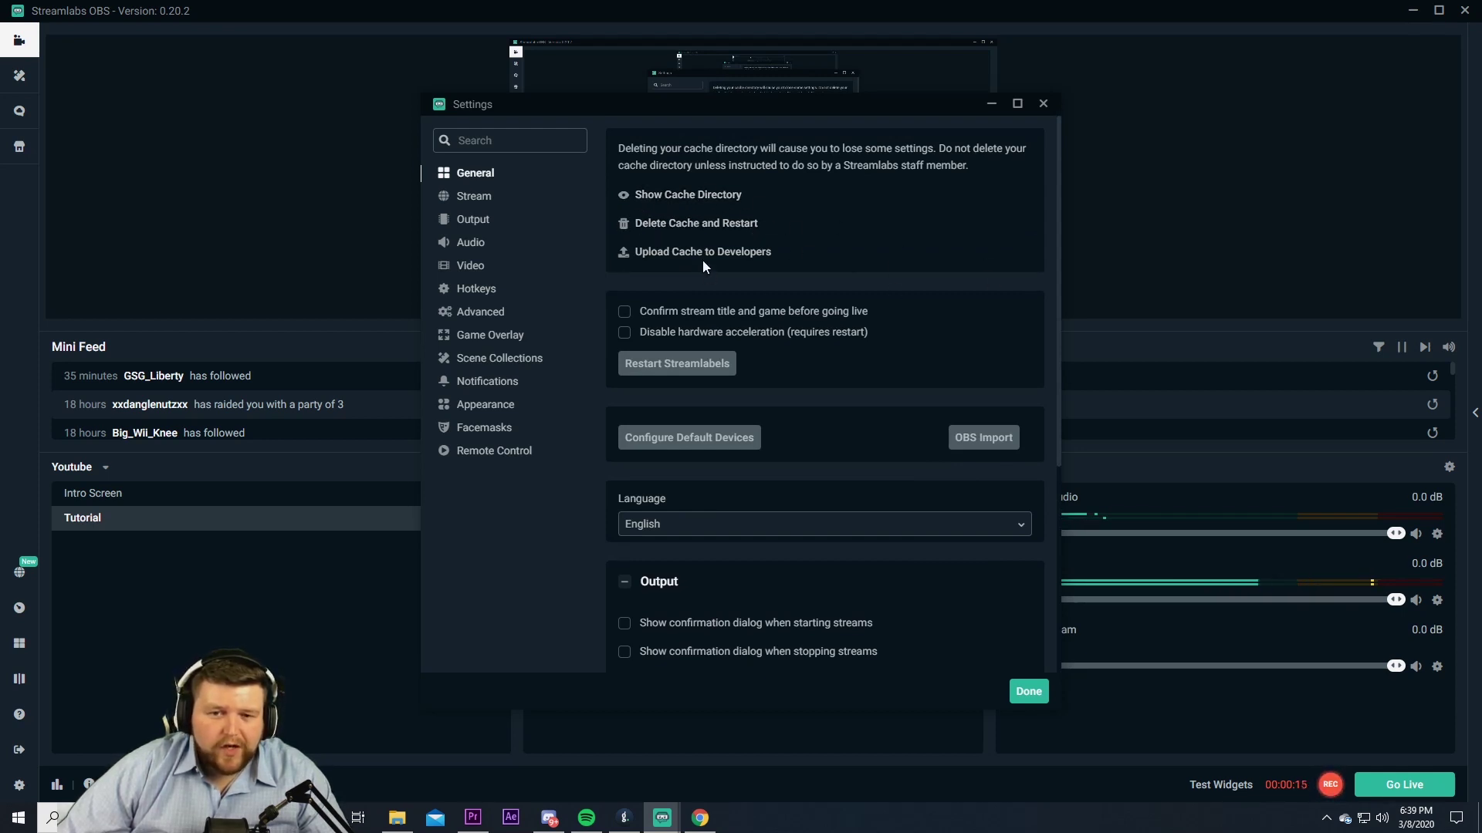
Look through the General settings, from the cache options to the Output and Source Alignment Snapping sections.
scroll(799, 324, "down", 1)
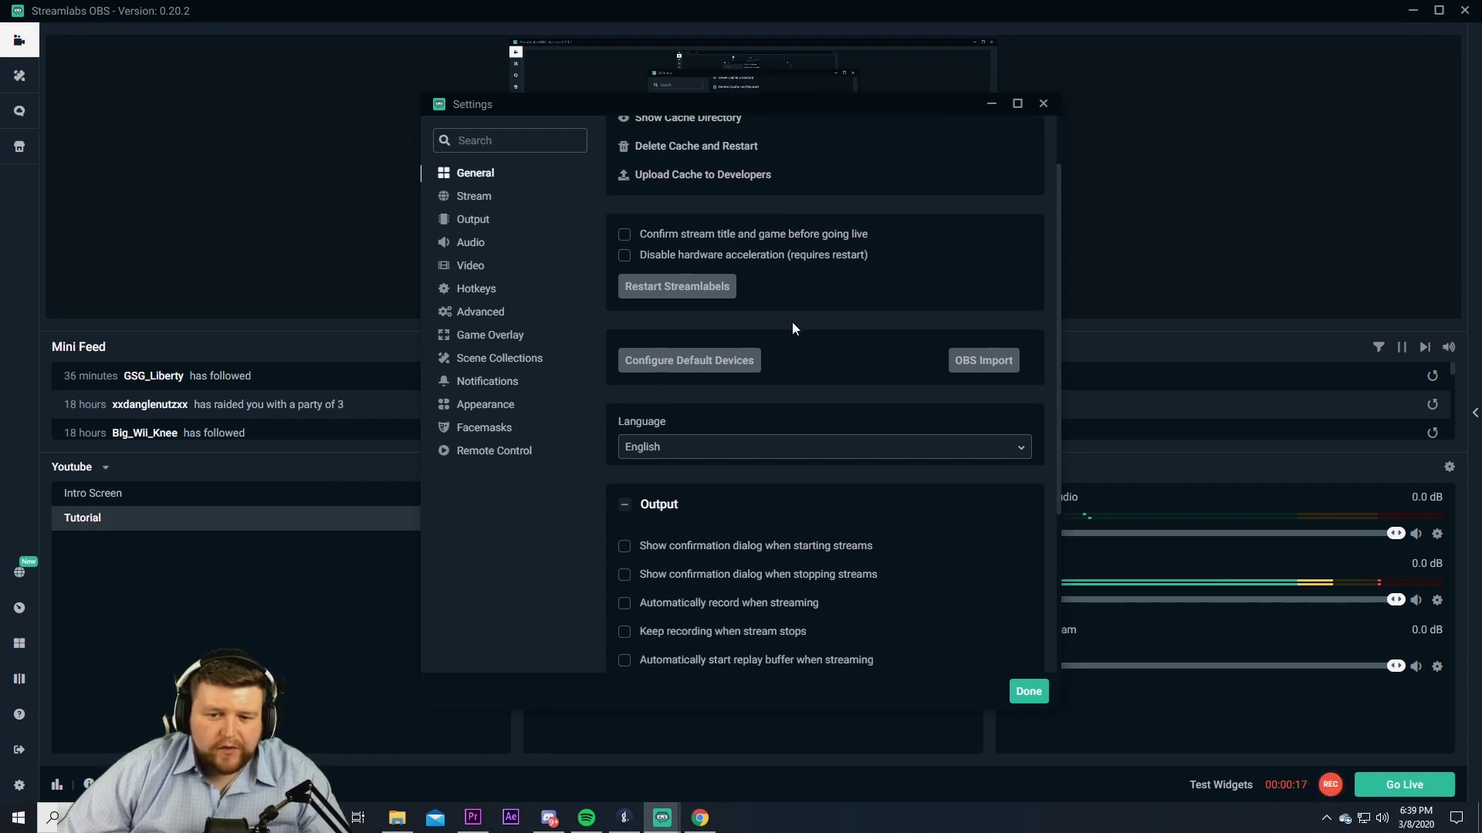
scroll(792, 321, "up", 1)
scroll(792, 321, "down", 3)
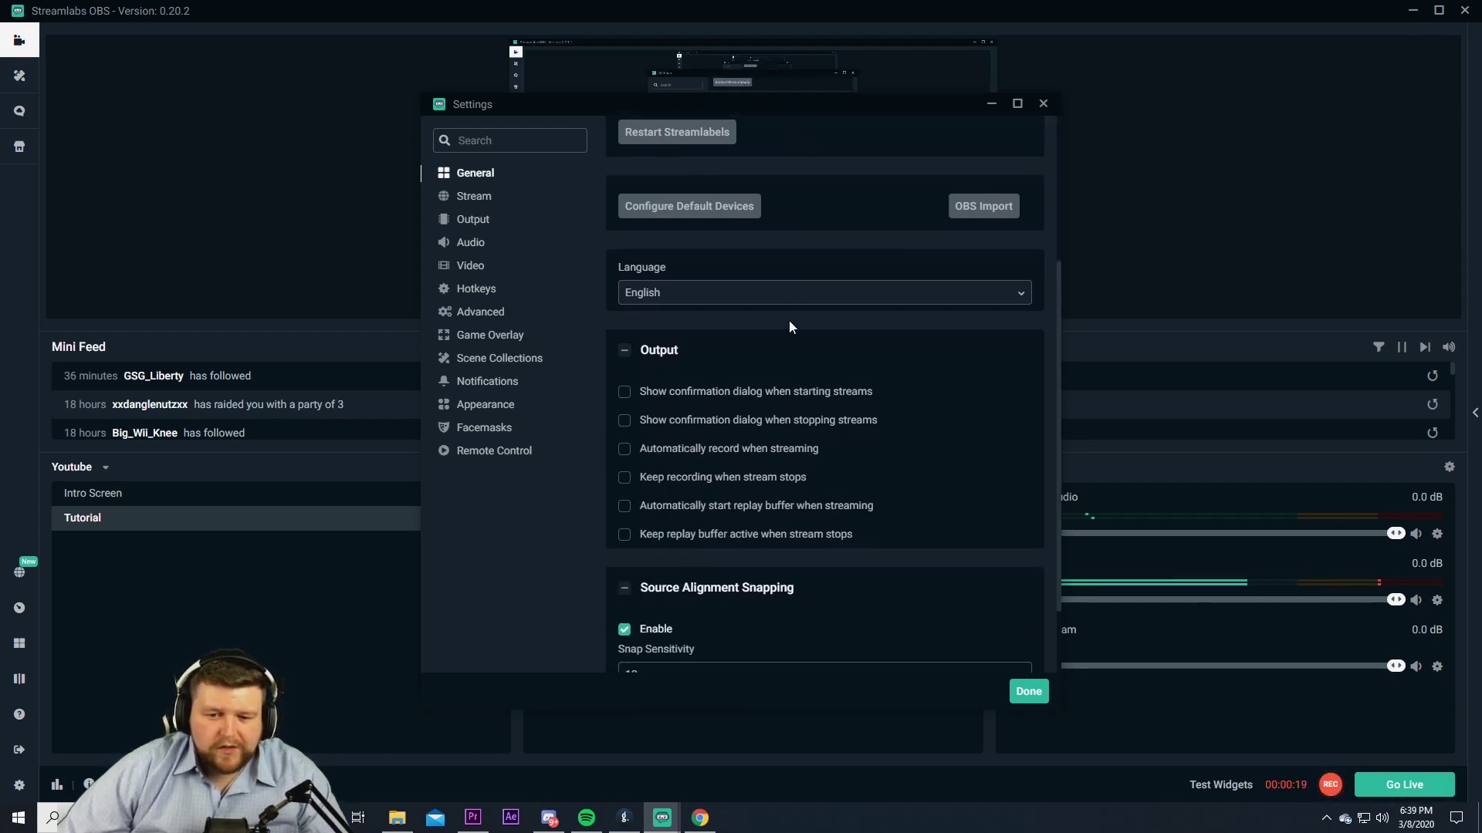
scroll(762, 376, "down", 1)
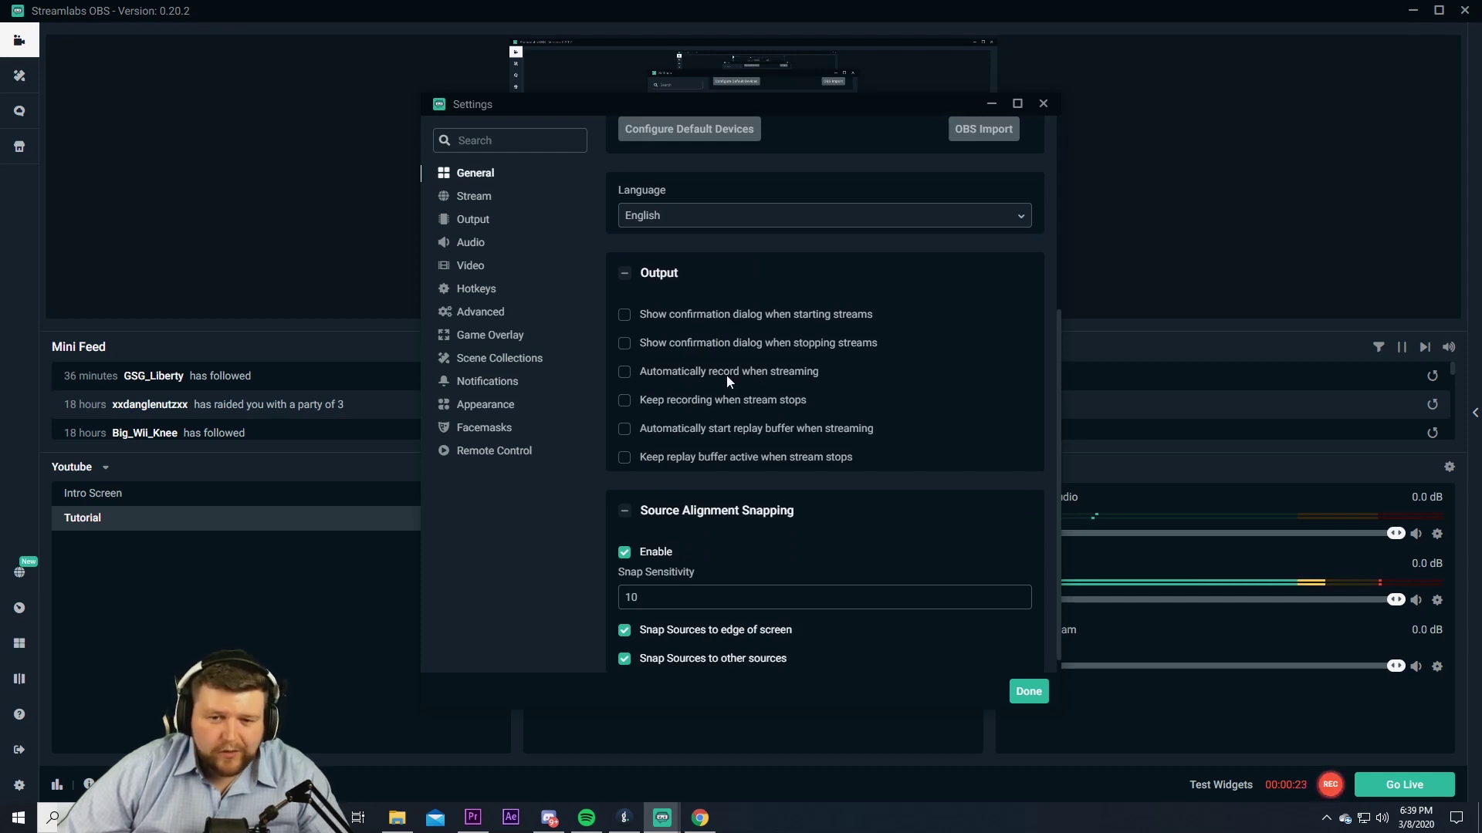
Examine the Stream settings, and review the Output settings for streaming, recording and the replay buffer.
left_click(486, 197)
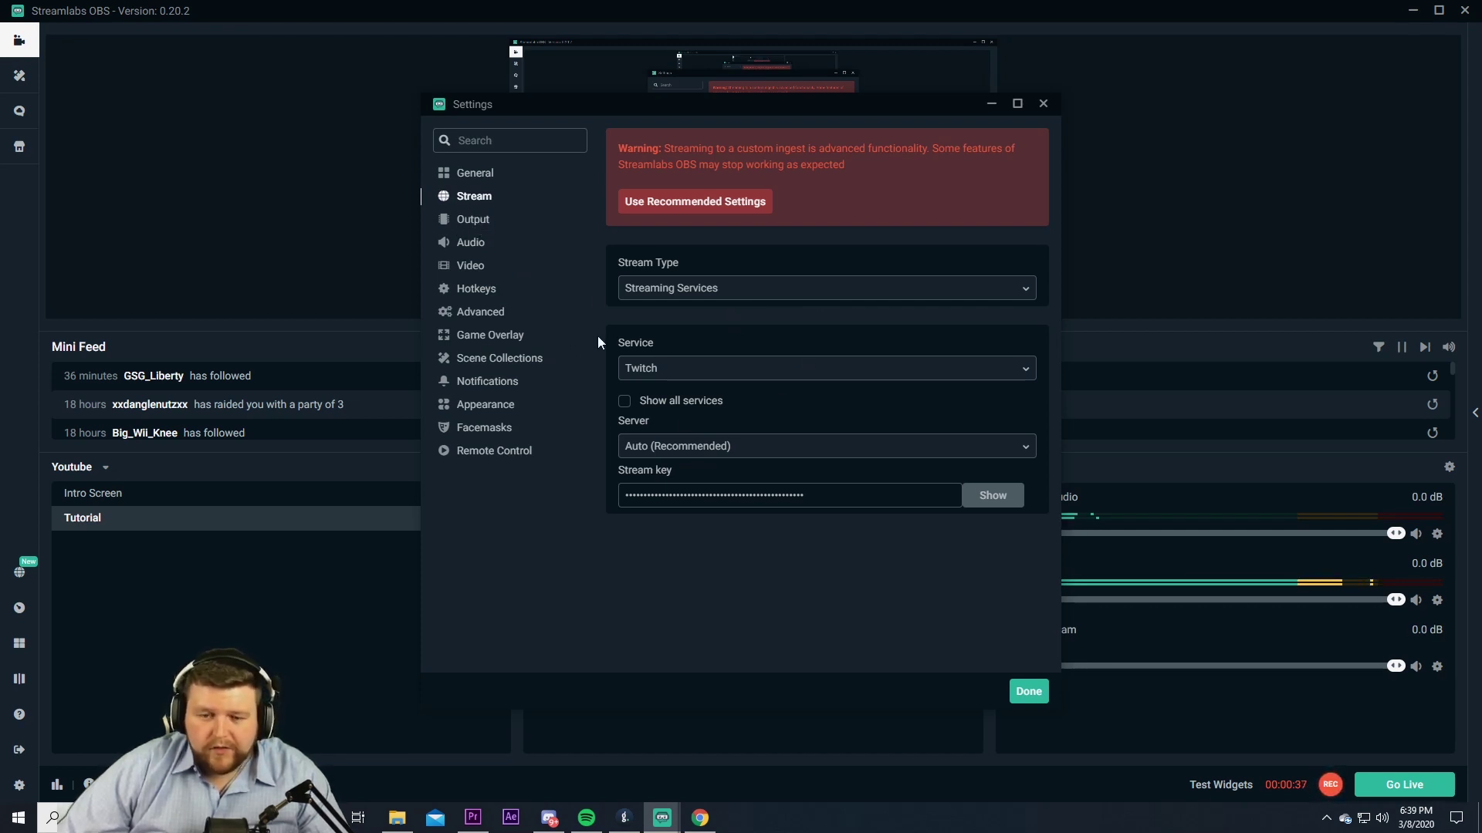
left_click(481, 229)
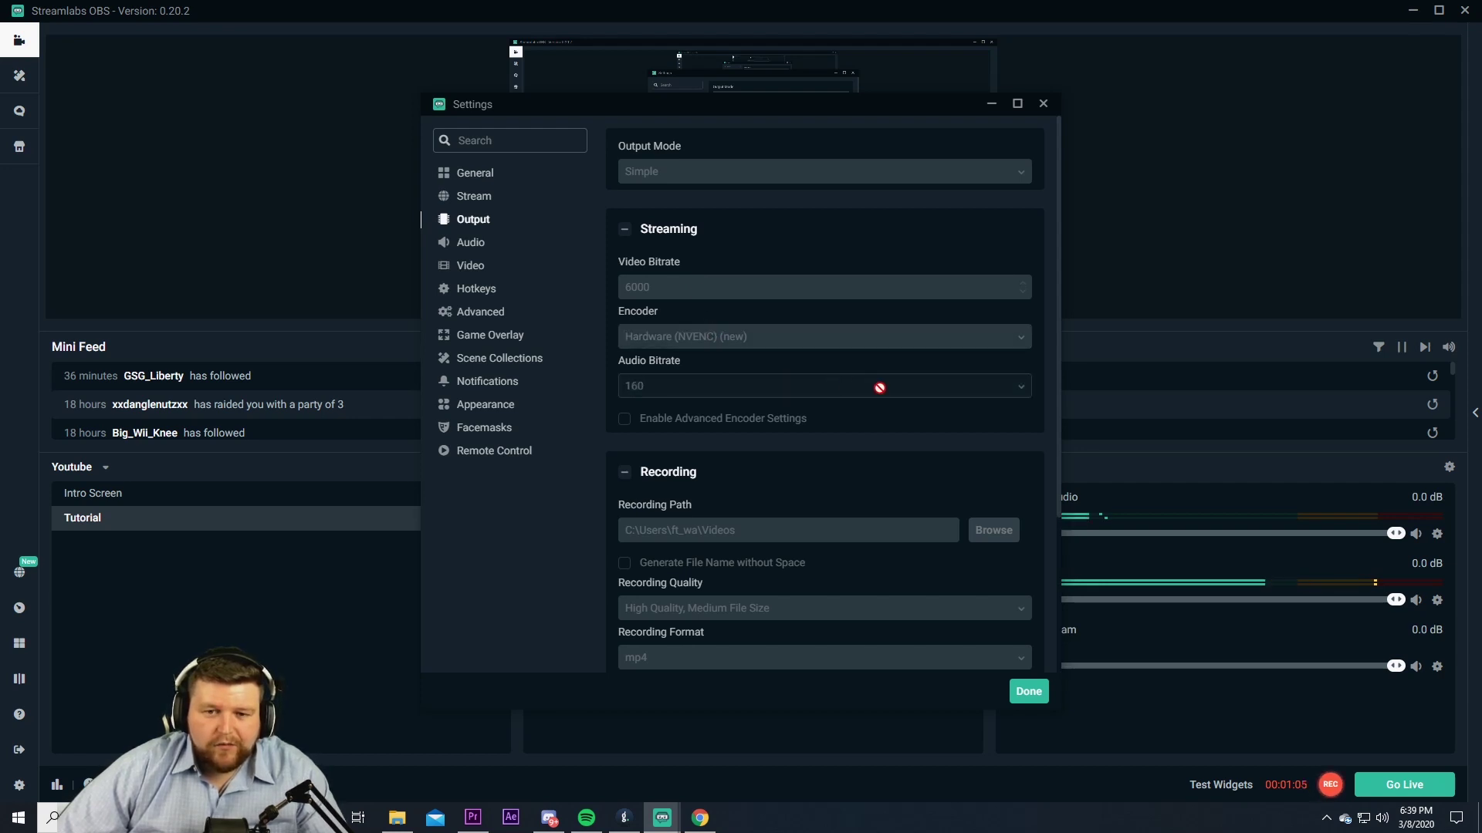
scroll(871, 384, "down", 1)
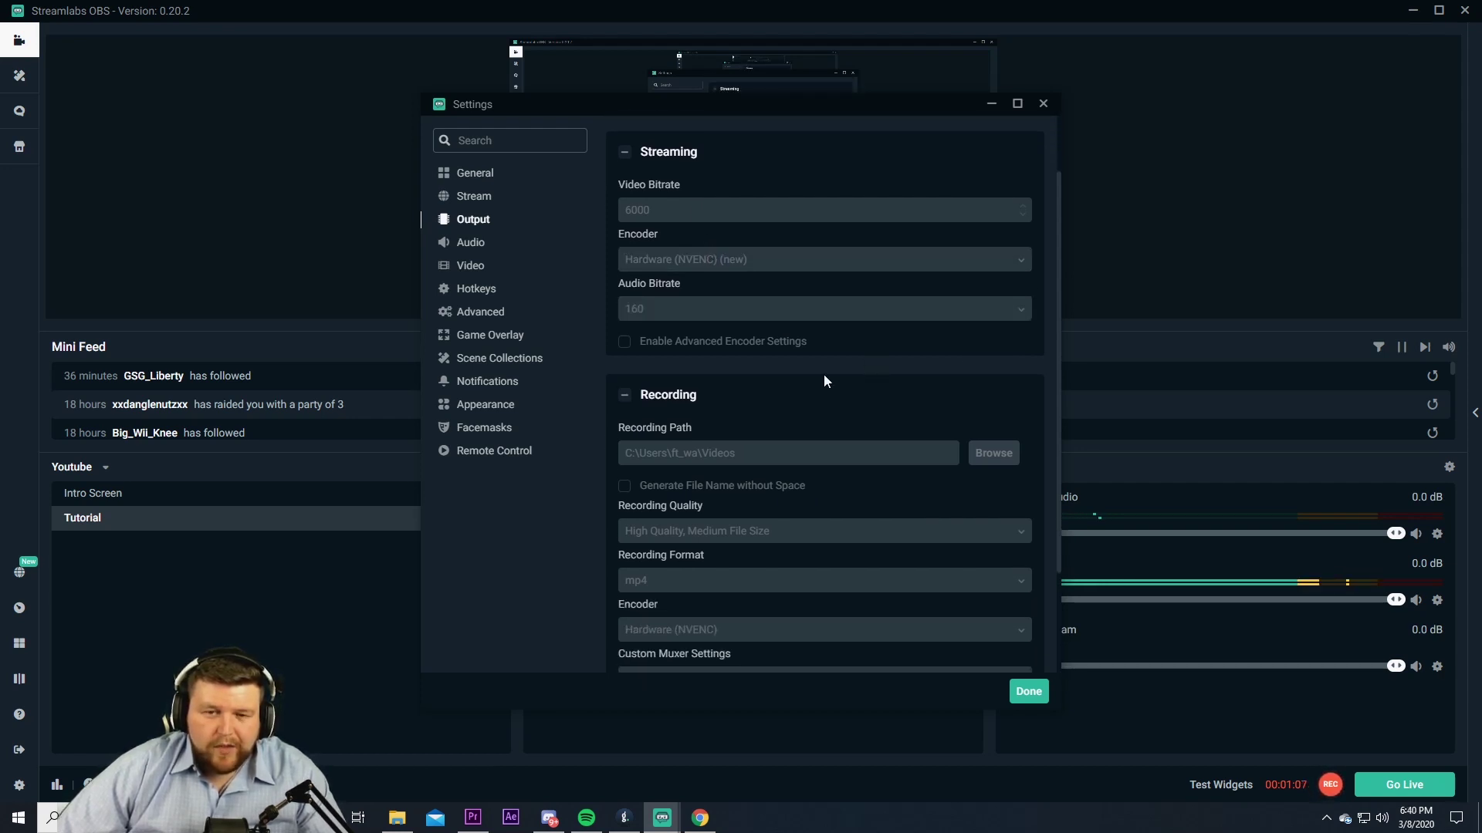
scroll(823, 364, "down", 2)
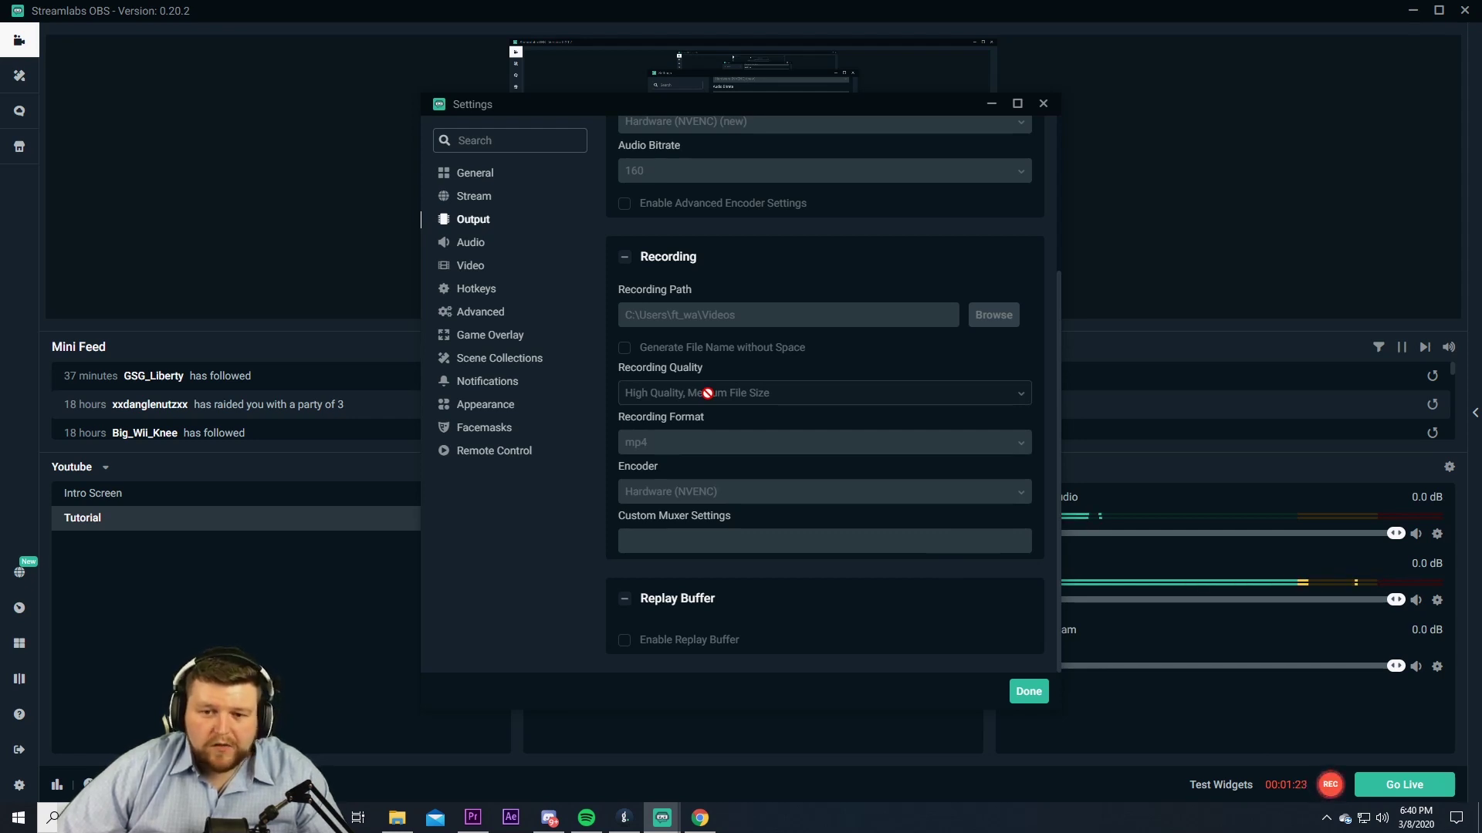
Review the Audio settings for devices and sample rate, and the Video settings for resolution and FPS.
left_click(468, 245)
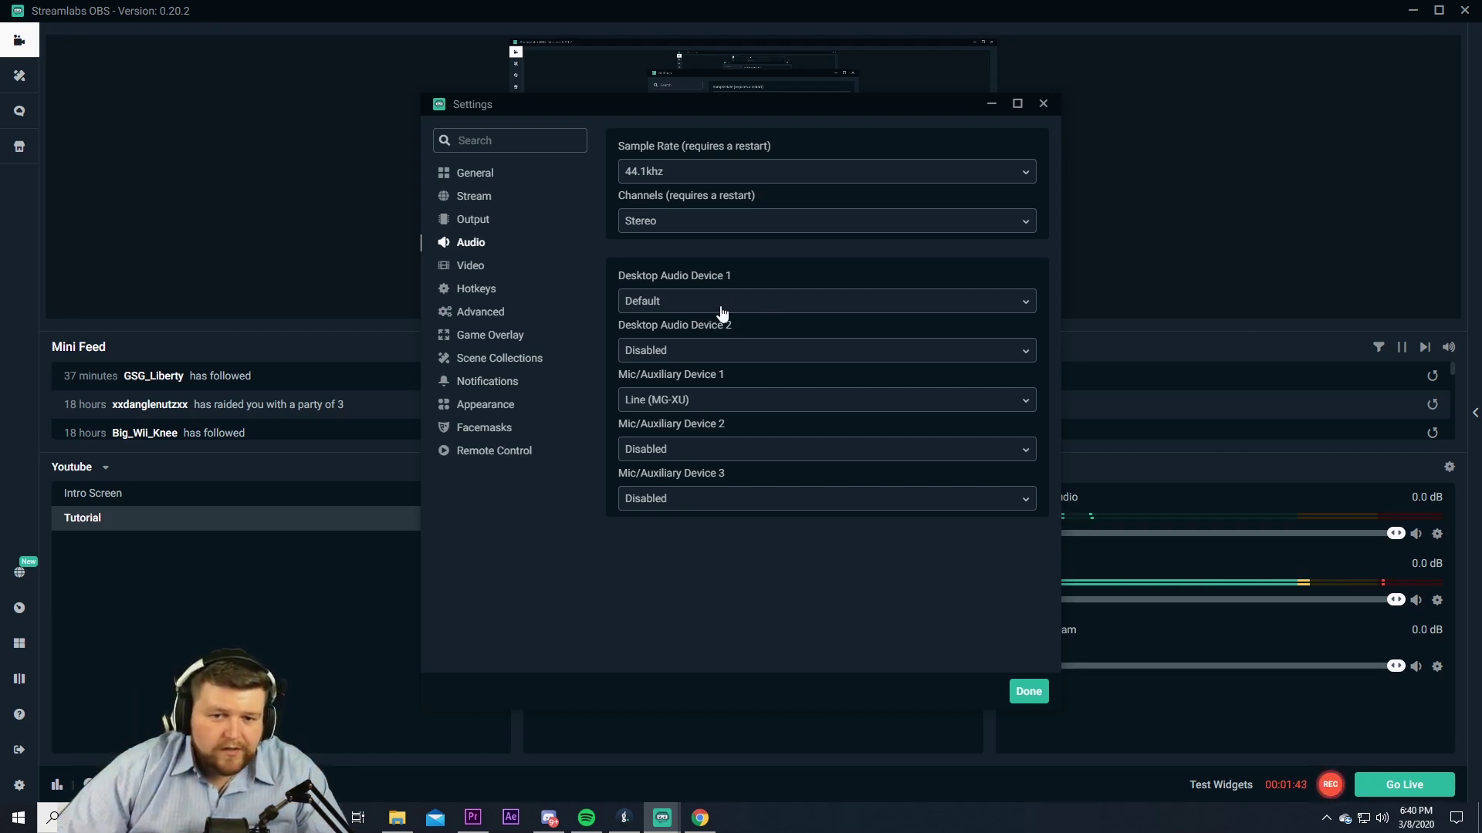
left_click(471, 267)
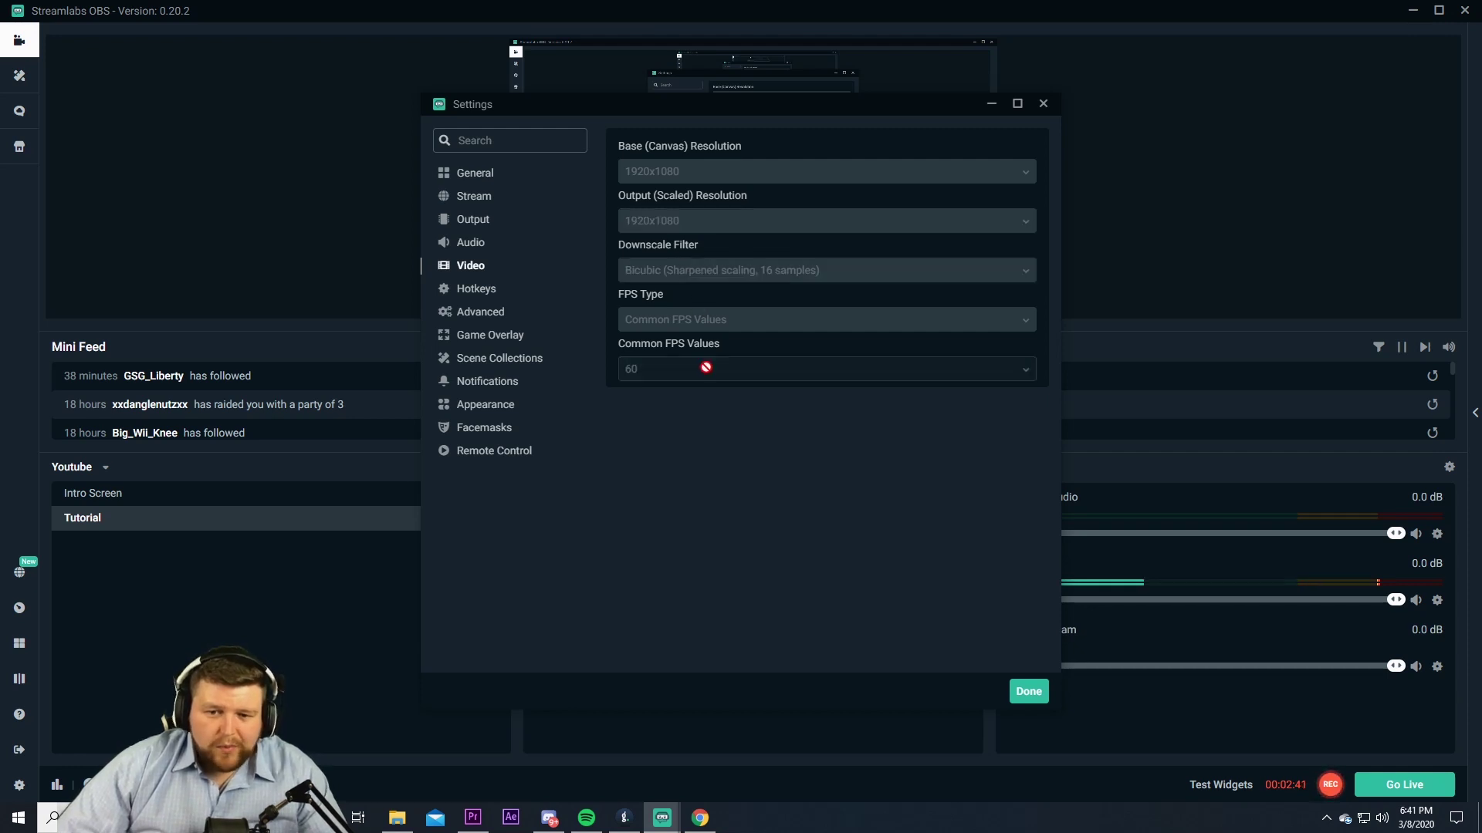
Look through the Hotkeys settings for streaming, recording and the Intro Screen and Tutorial scenes.
left_click(474, 290)
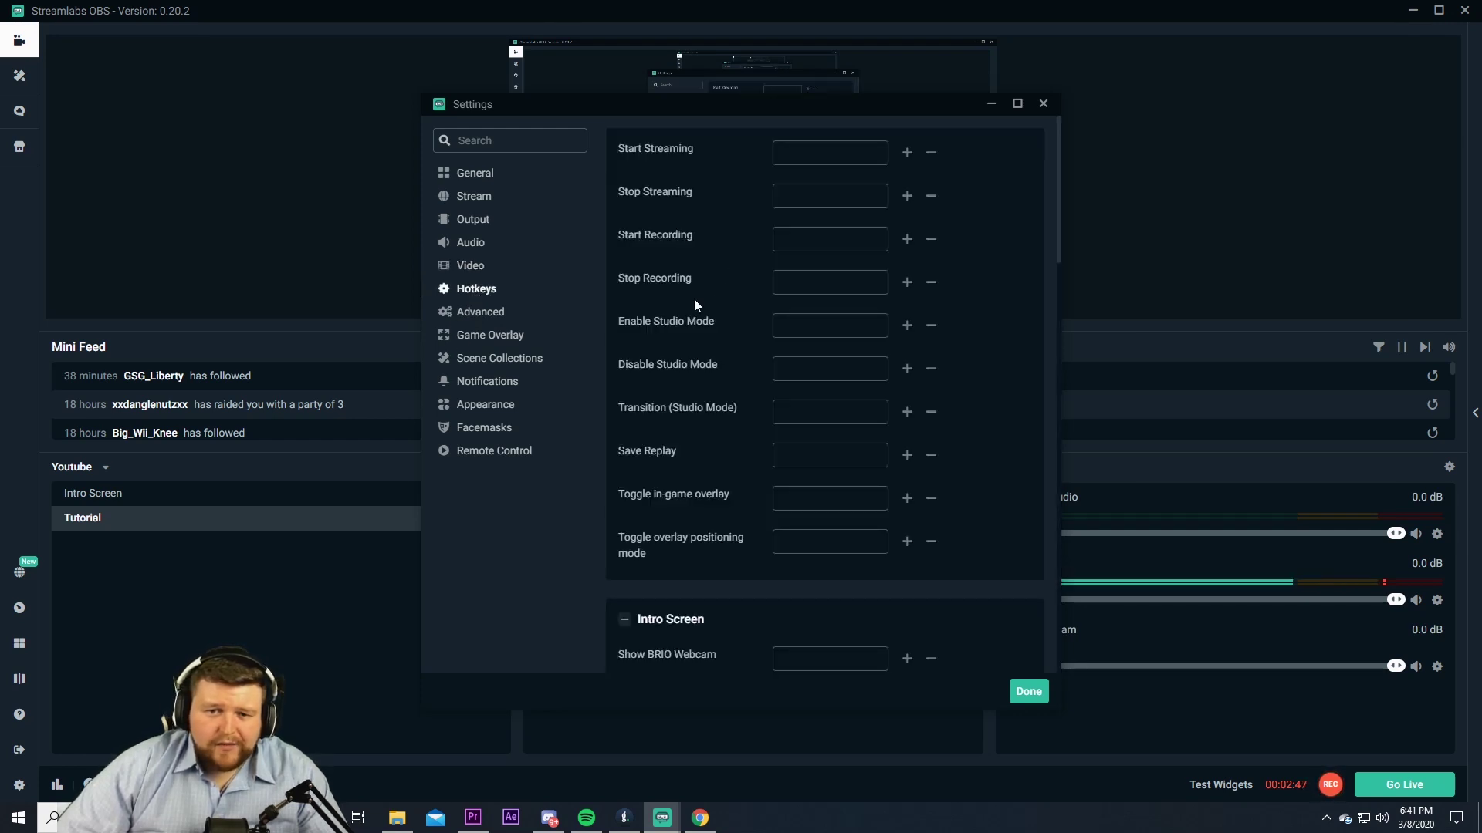
scroll(698, 300, "down", 2)
scroll(710, 332, "down", 2)
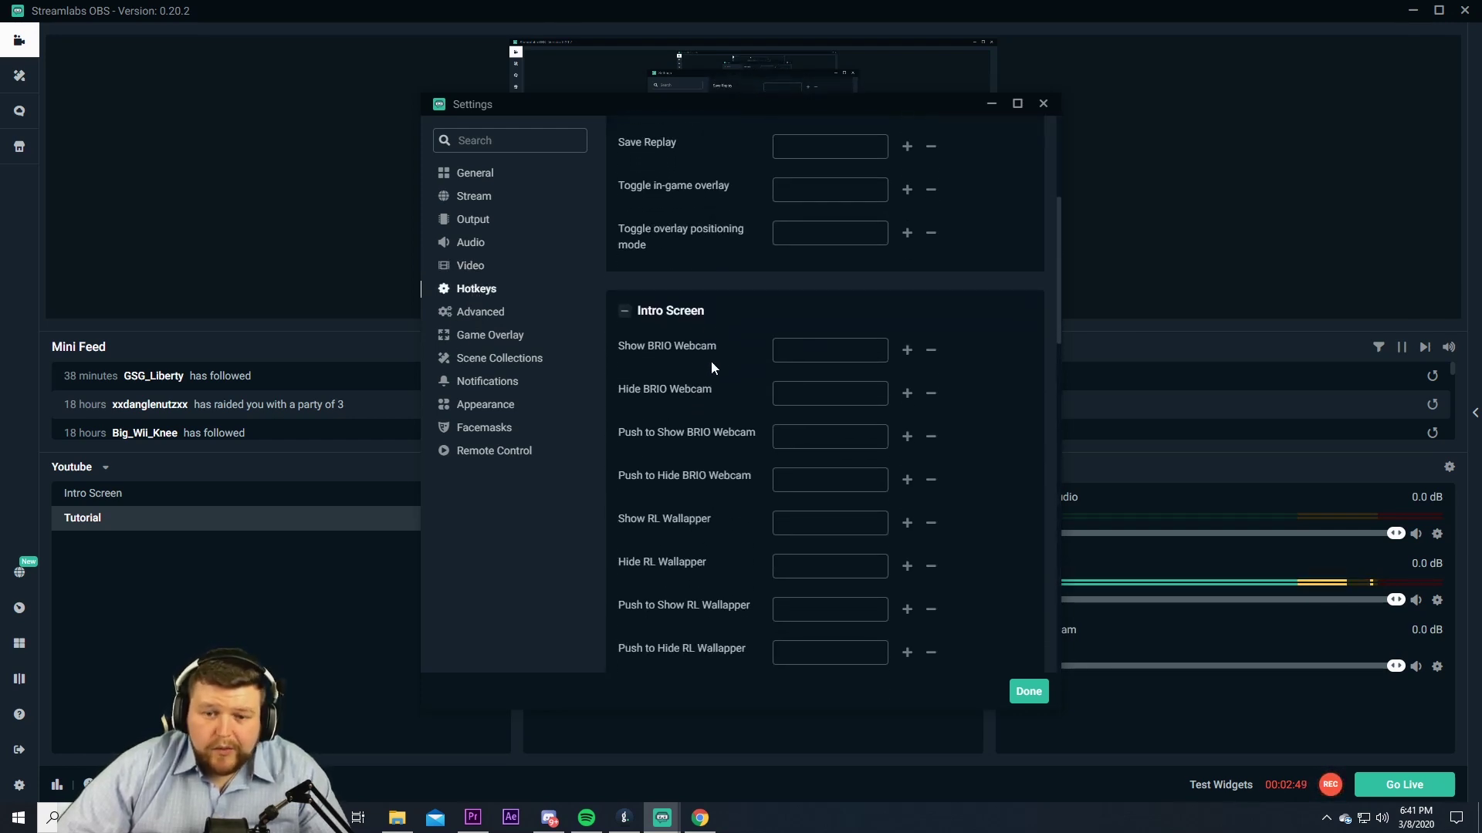
scroll(710, 359, "up", 2)
scroll(711, 358, "up", 2)
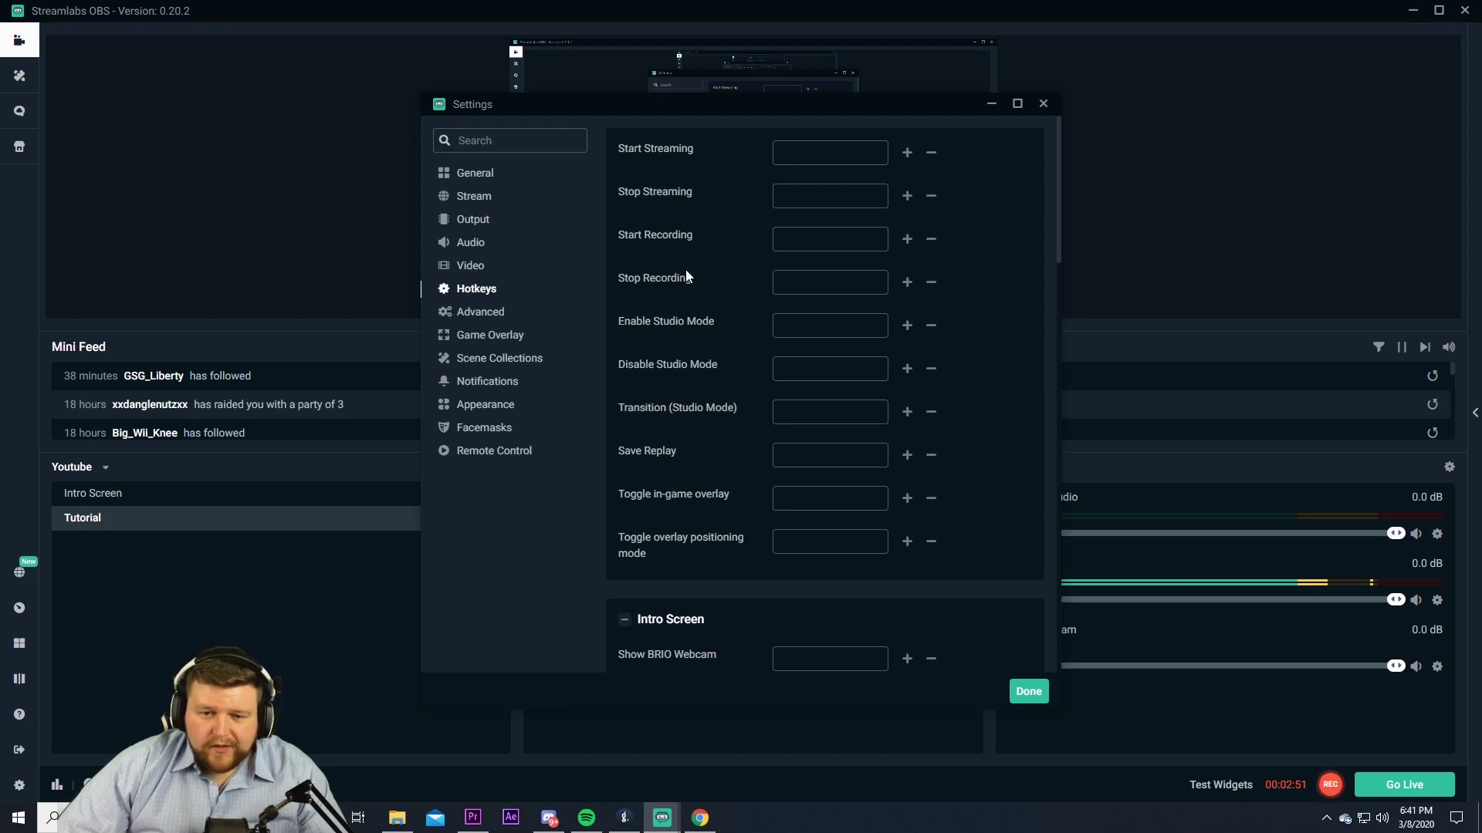
scroll(665, 392, "down", 1)
scroll(664, 392, "down", 7)
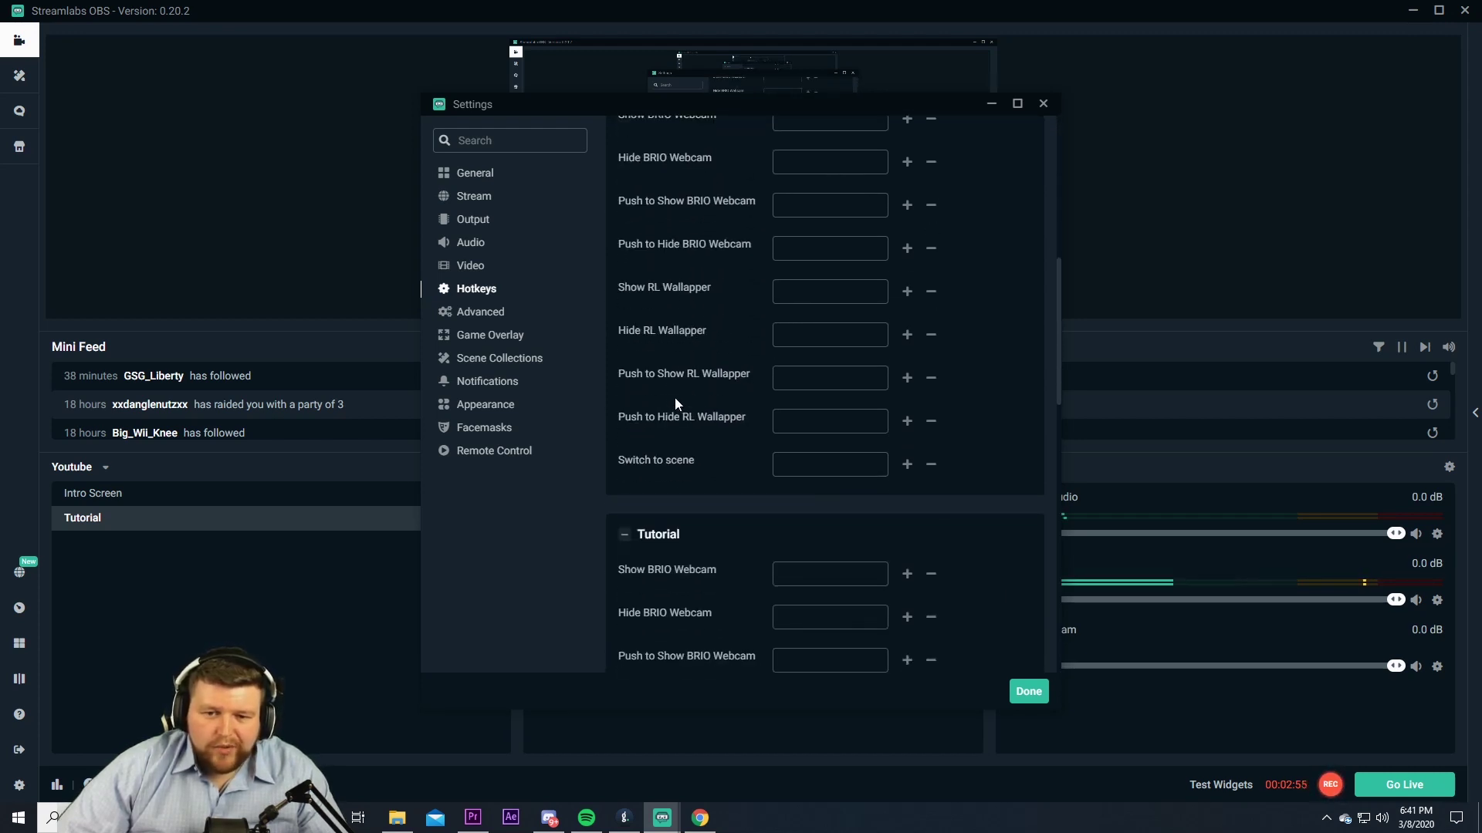
scroll(671, 397, "down", 1)
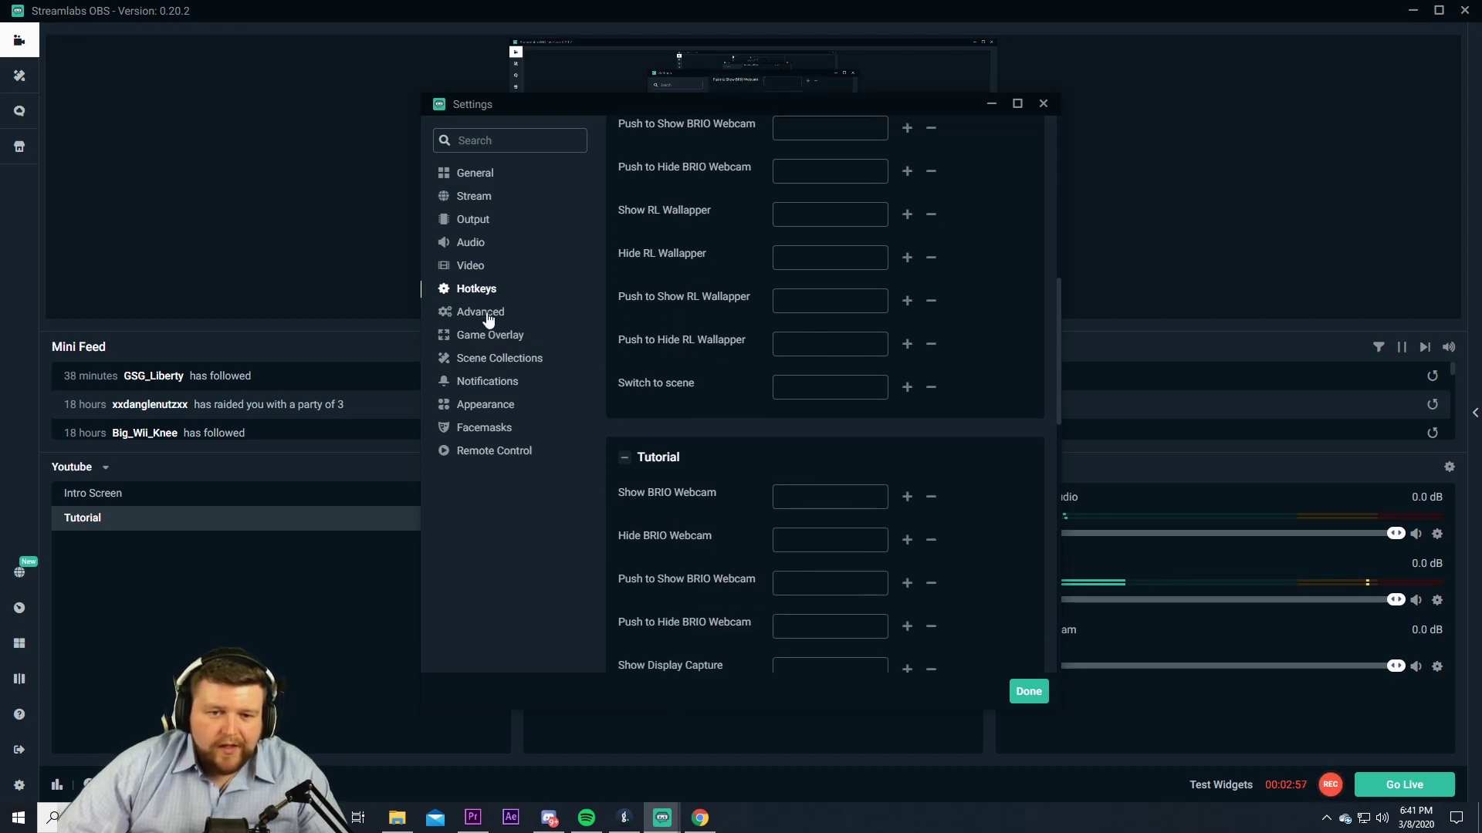
scroll(666, 339, "up", 1)
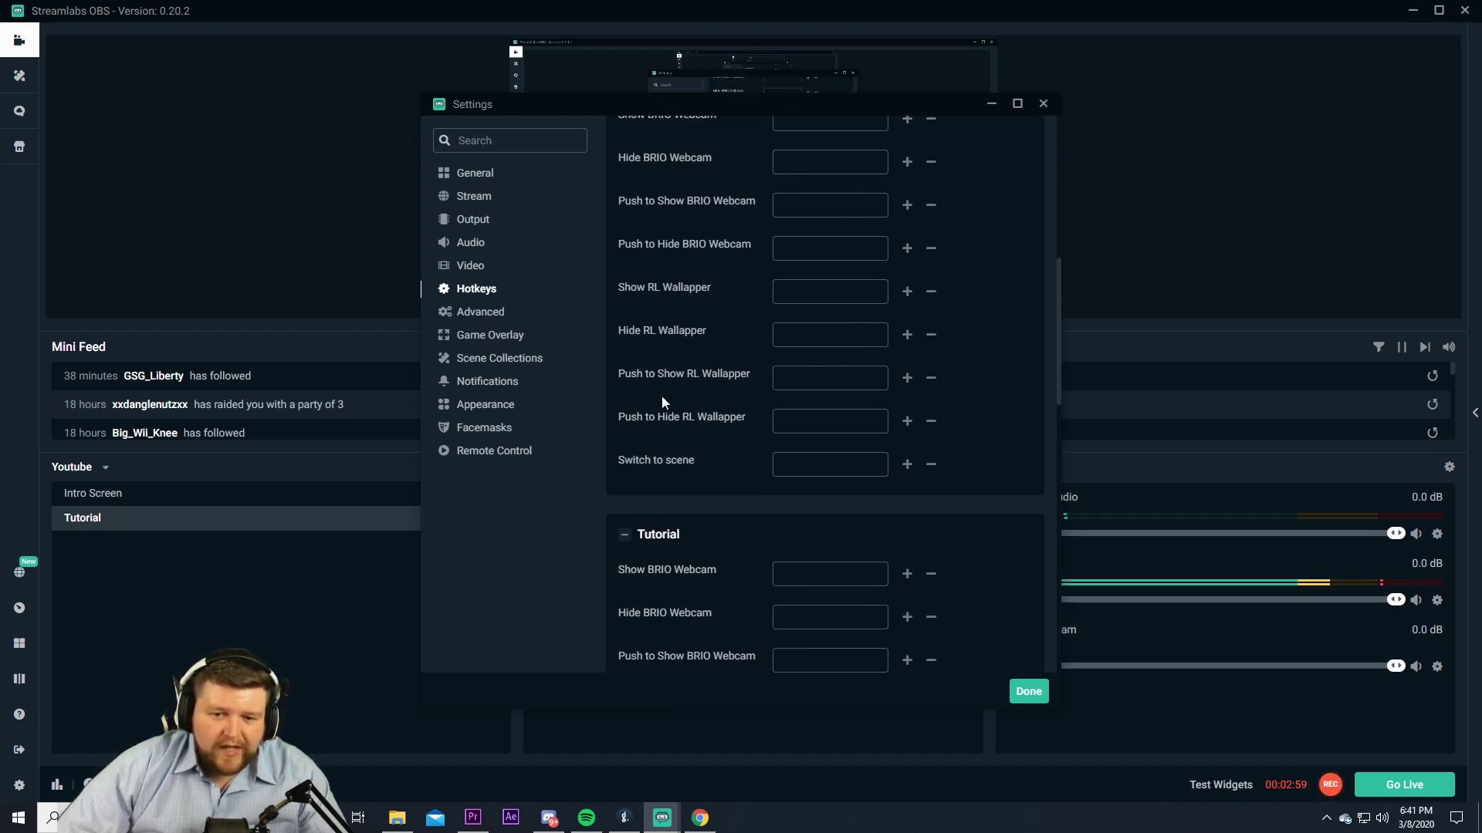
Look through the Advanced settings from General to Automatically Reconnect, and open the Scene Collections settings.
left_click(486, 317)
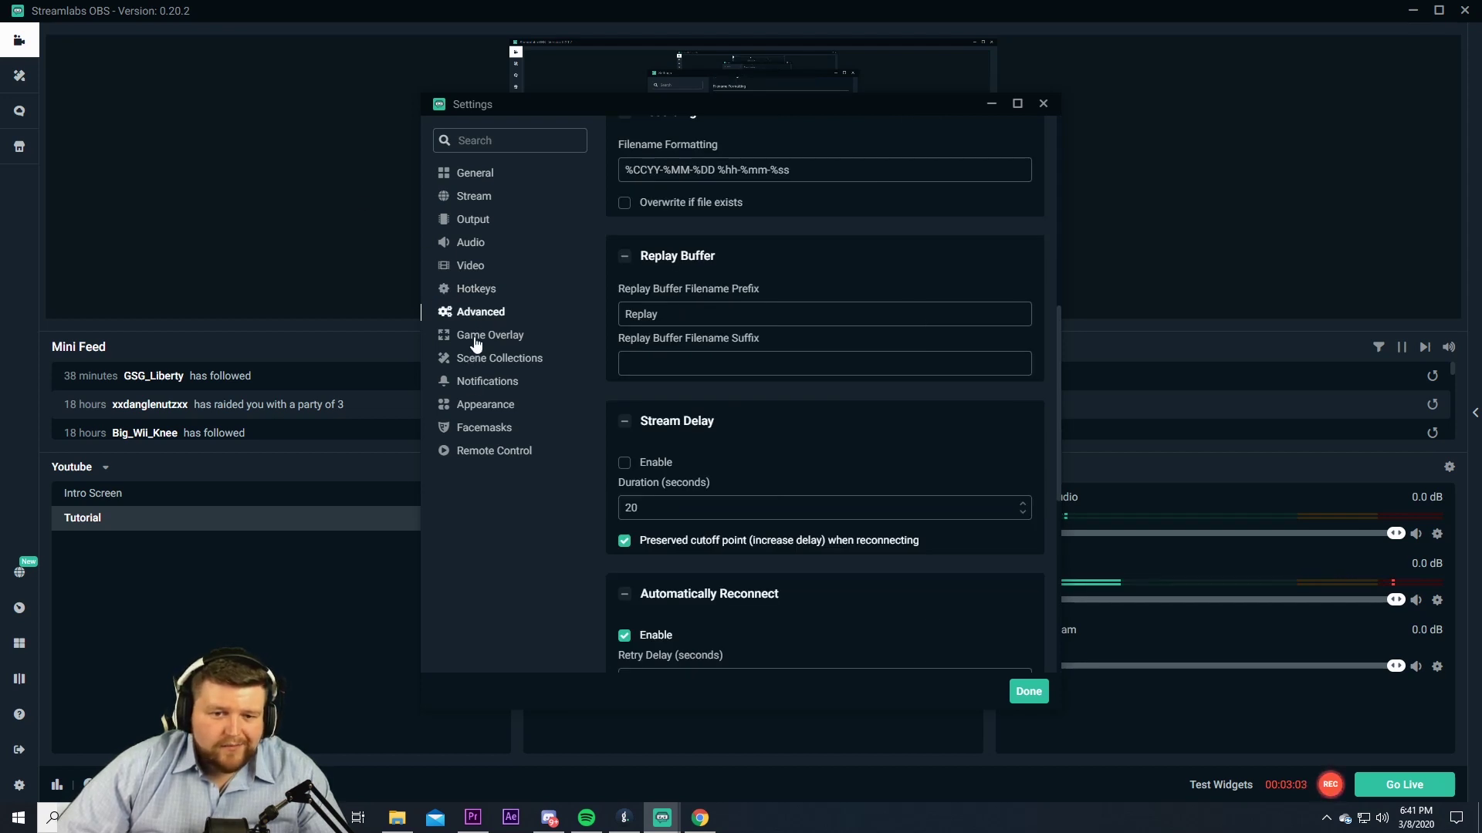
scroll(685, 421, "up", 4)
scroll(685, 434, "up", 3)
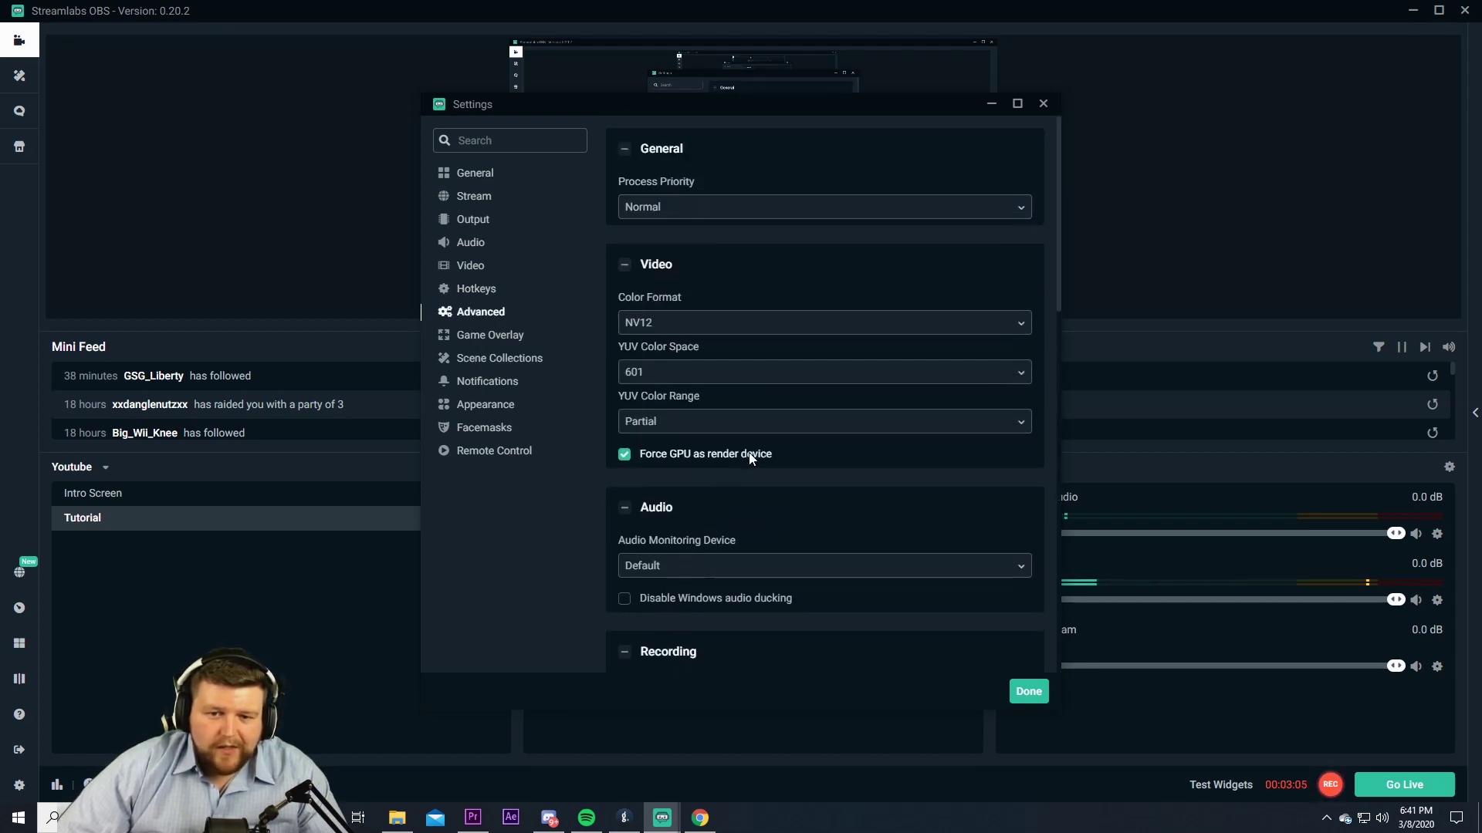
scroll(857, 494, "down", 3)
scroll(816, 517, "down", 10)
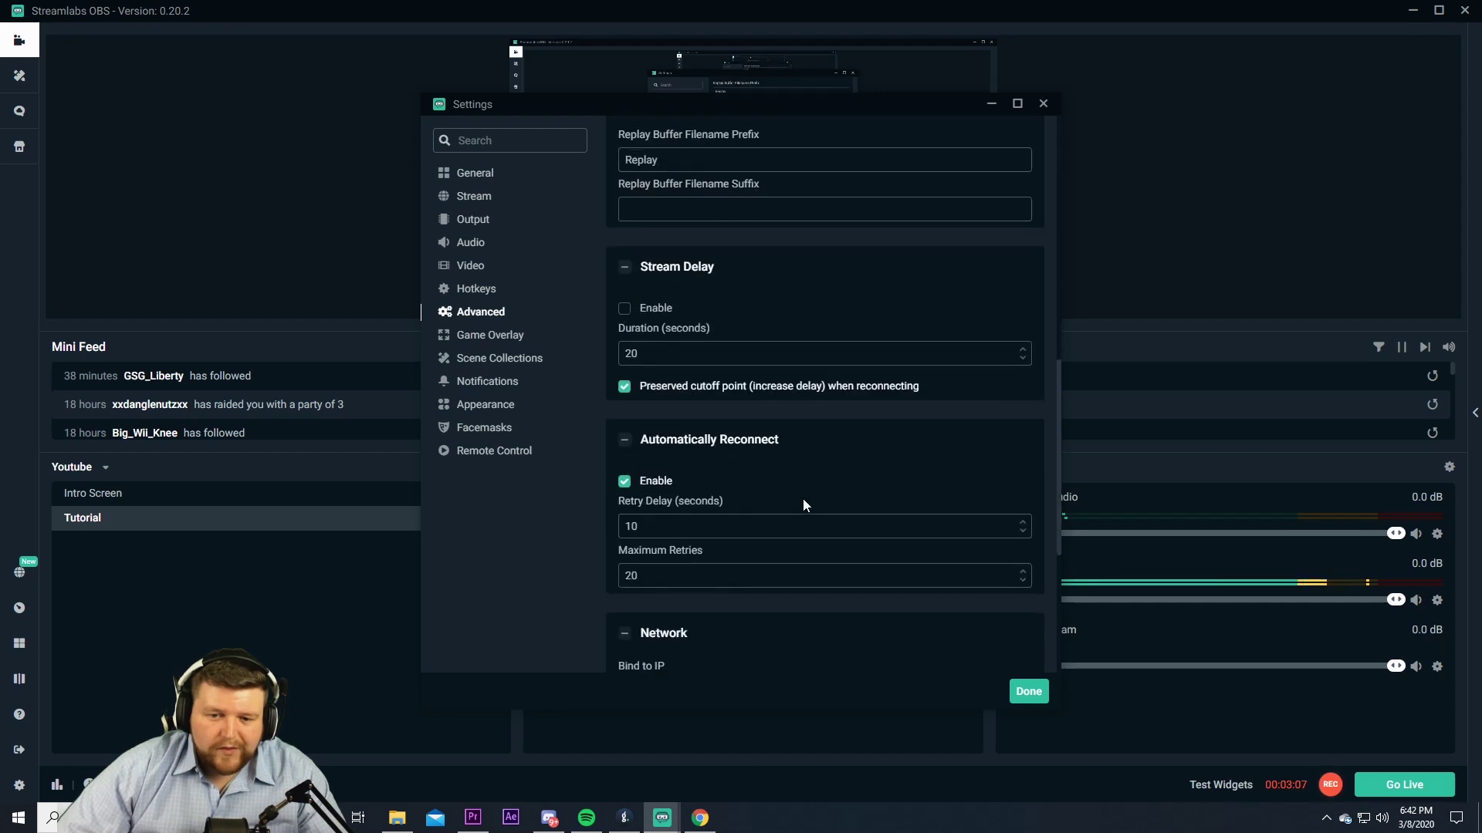
left_click(496, 362)
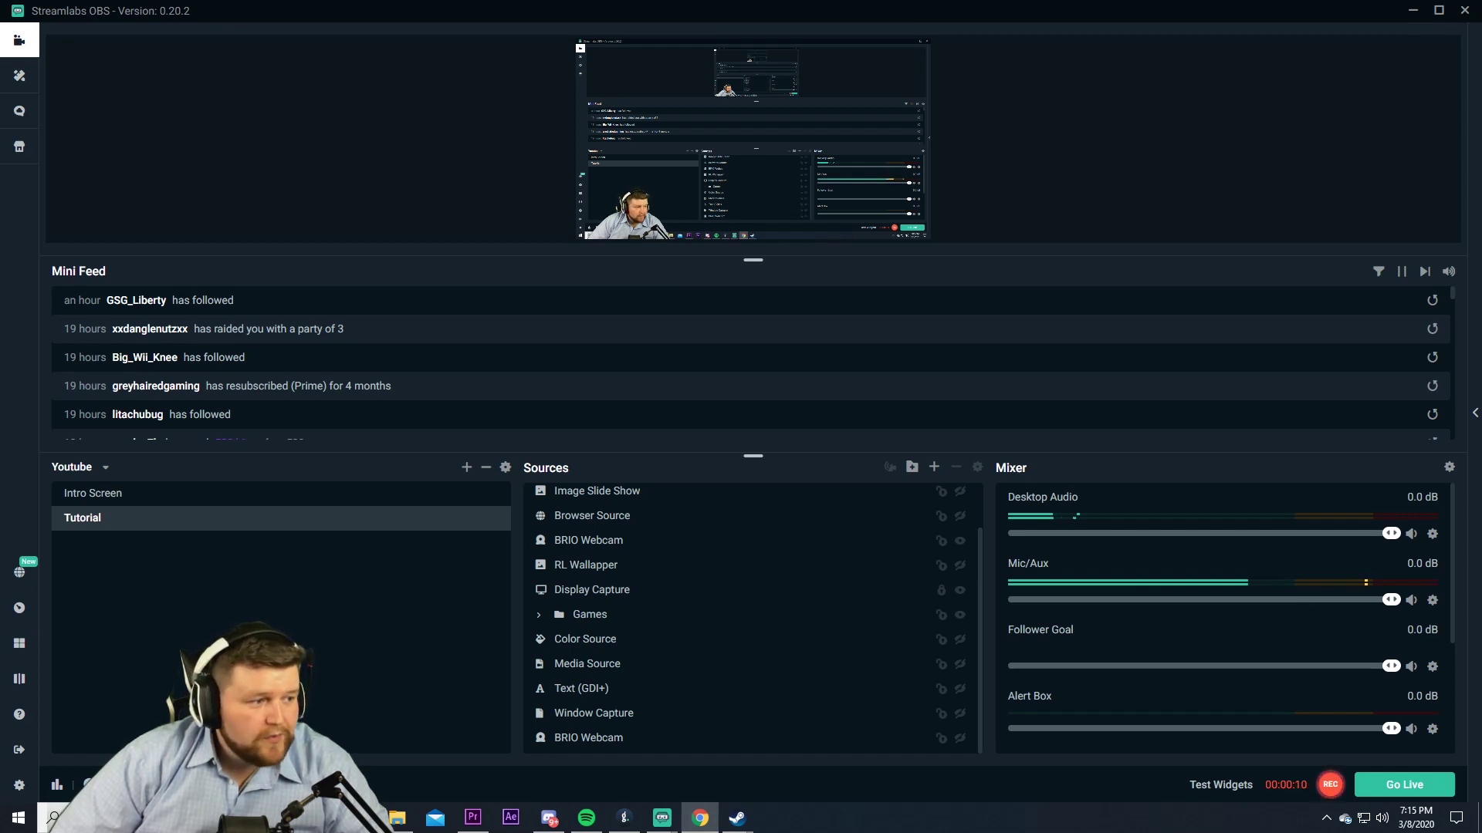
Switch to the Streamlabs web dashboard in Chrome to look over the Alert Box page and open the Merch page.
left_click_drag(0, 207, 761, 2)
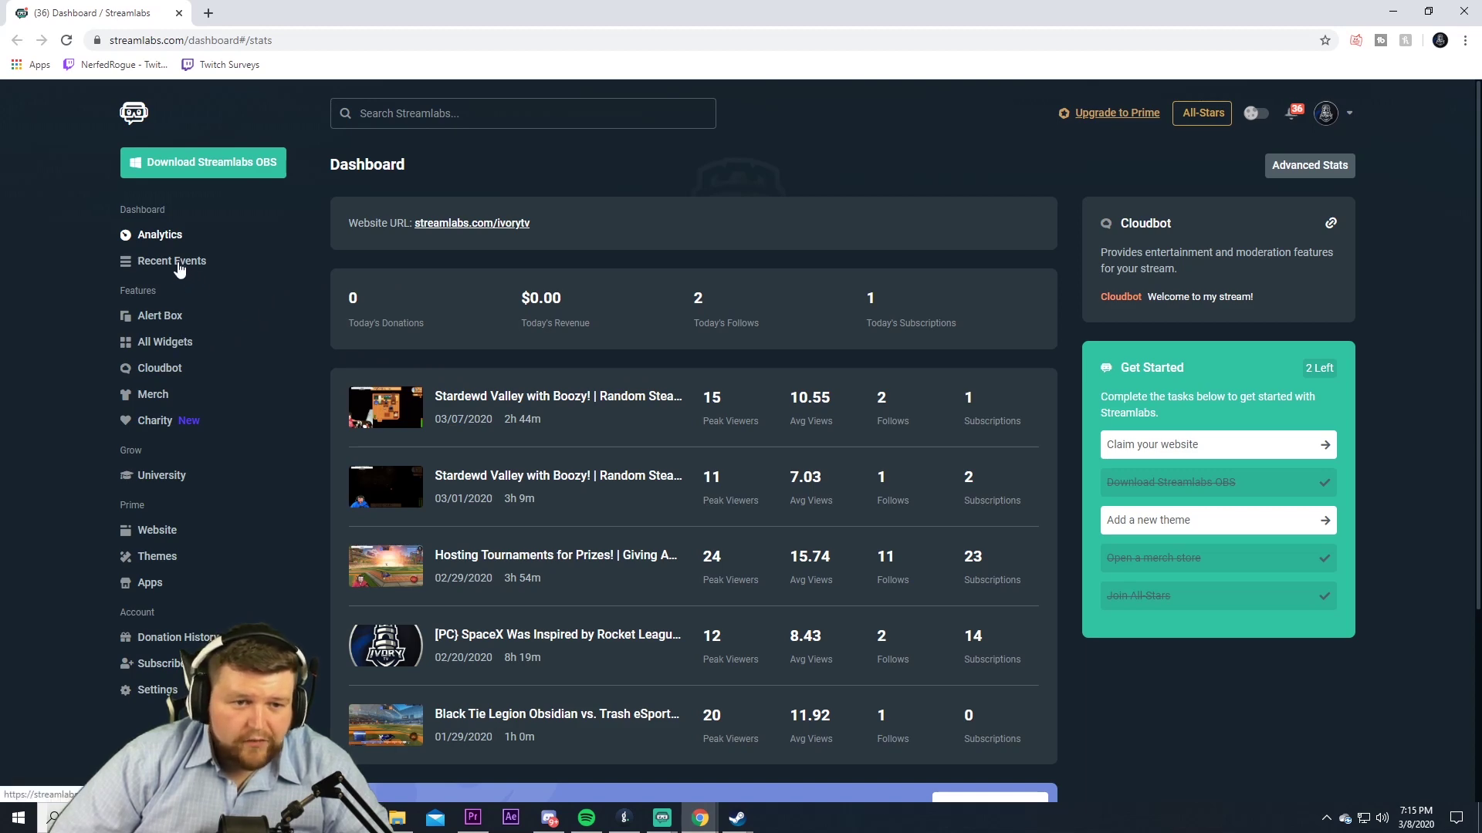
left_click(158, 318)
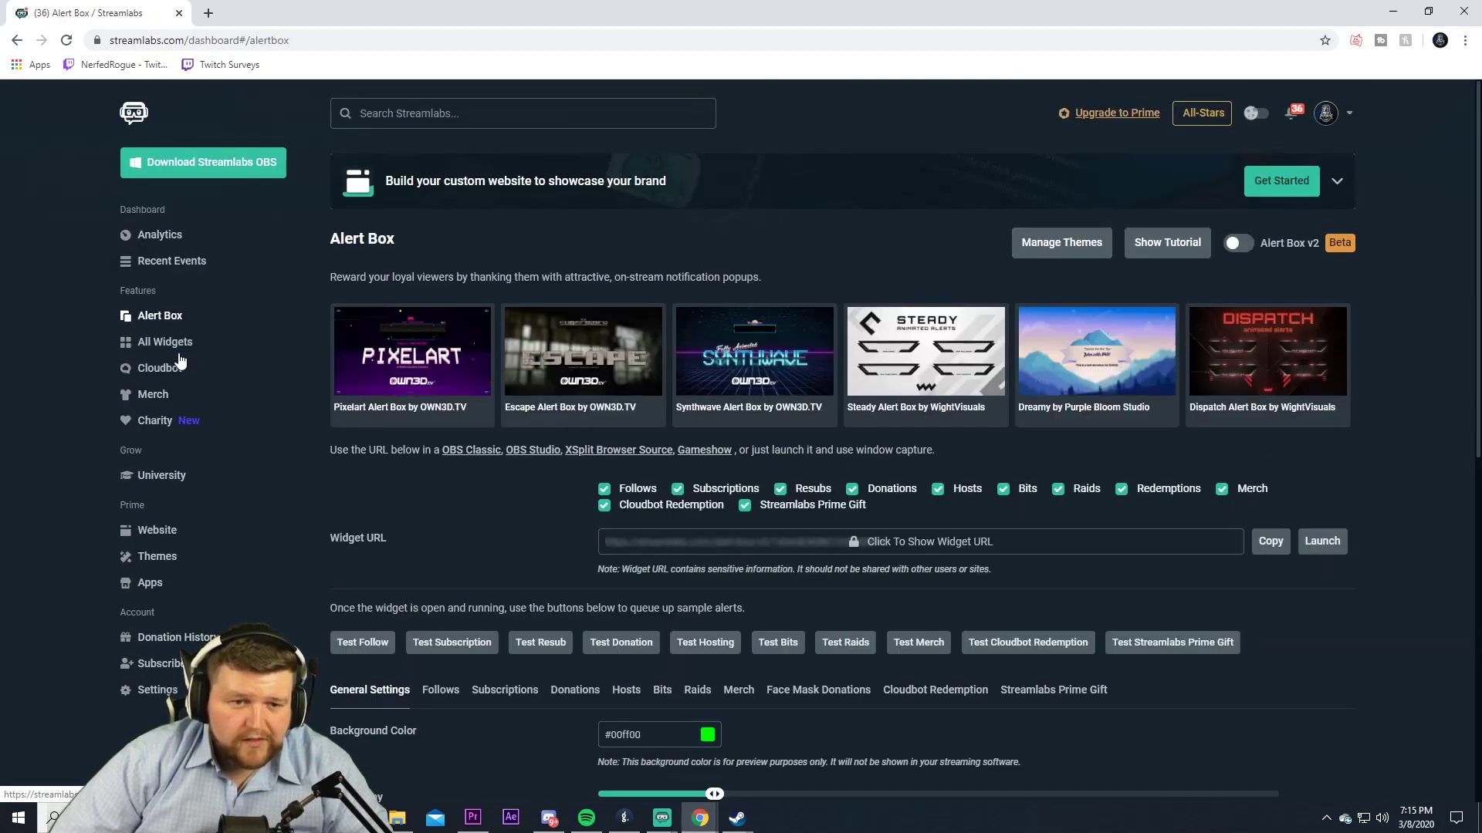
scroll(566, 477, "down", 2)
scroll(410, 489, "up", 2)
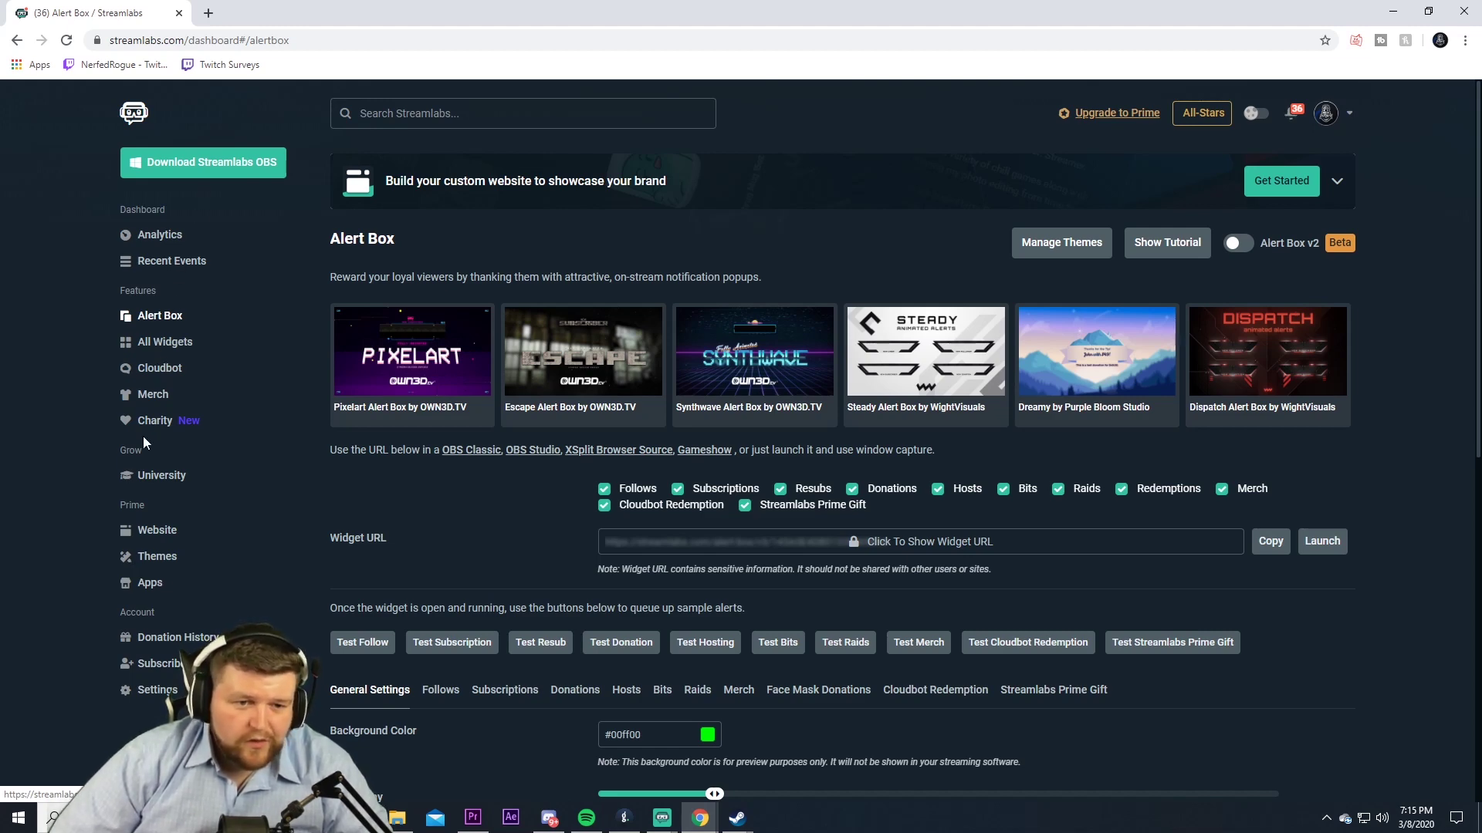
left_click(147, 394)
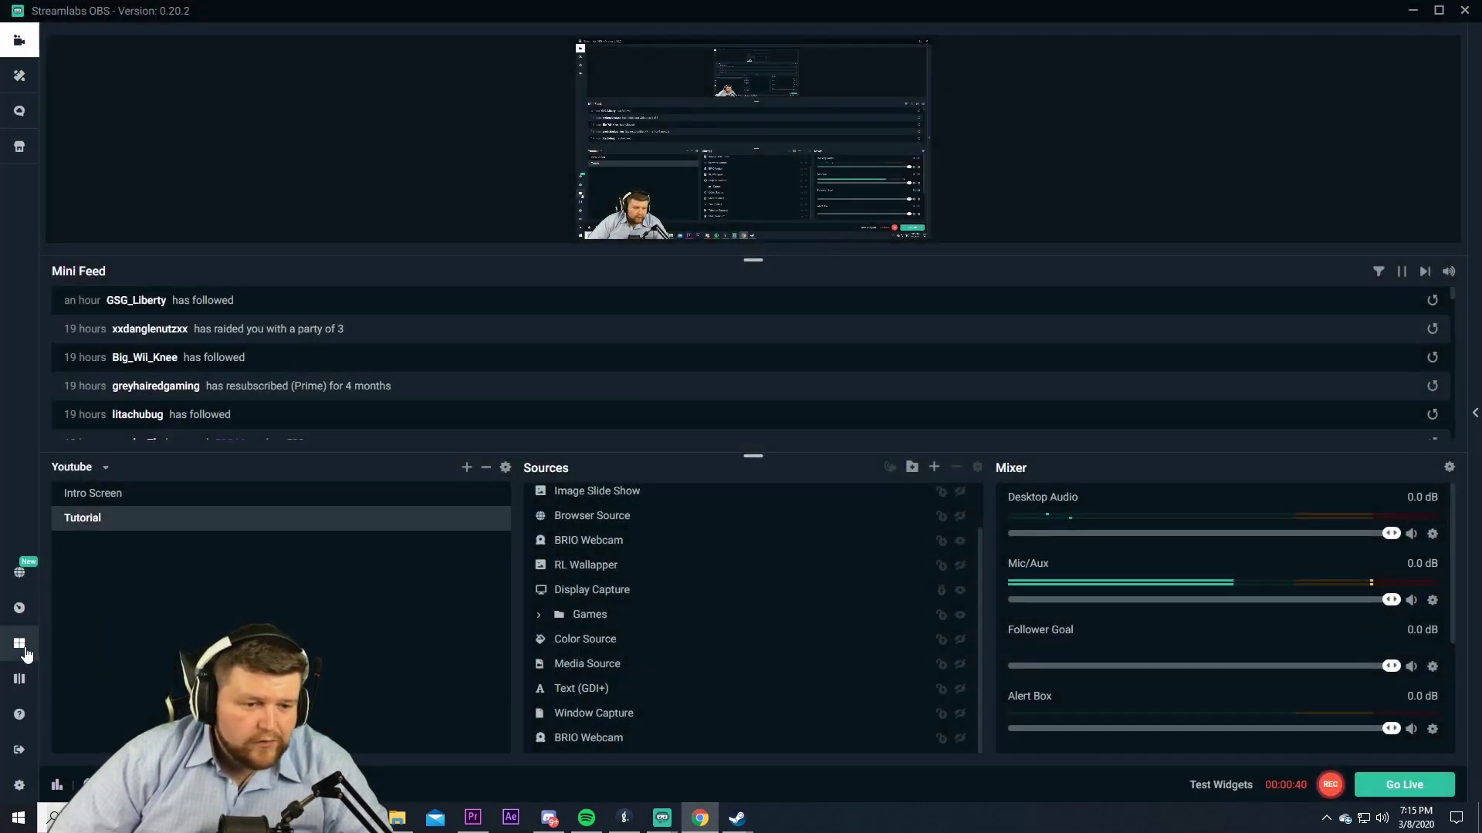
Switch back to Streamlabs OBS, swap the Stream Display and Mini Feed elements in the layout editor, and save the layout.
left_click(20, 645)
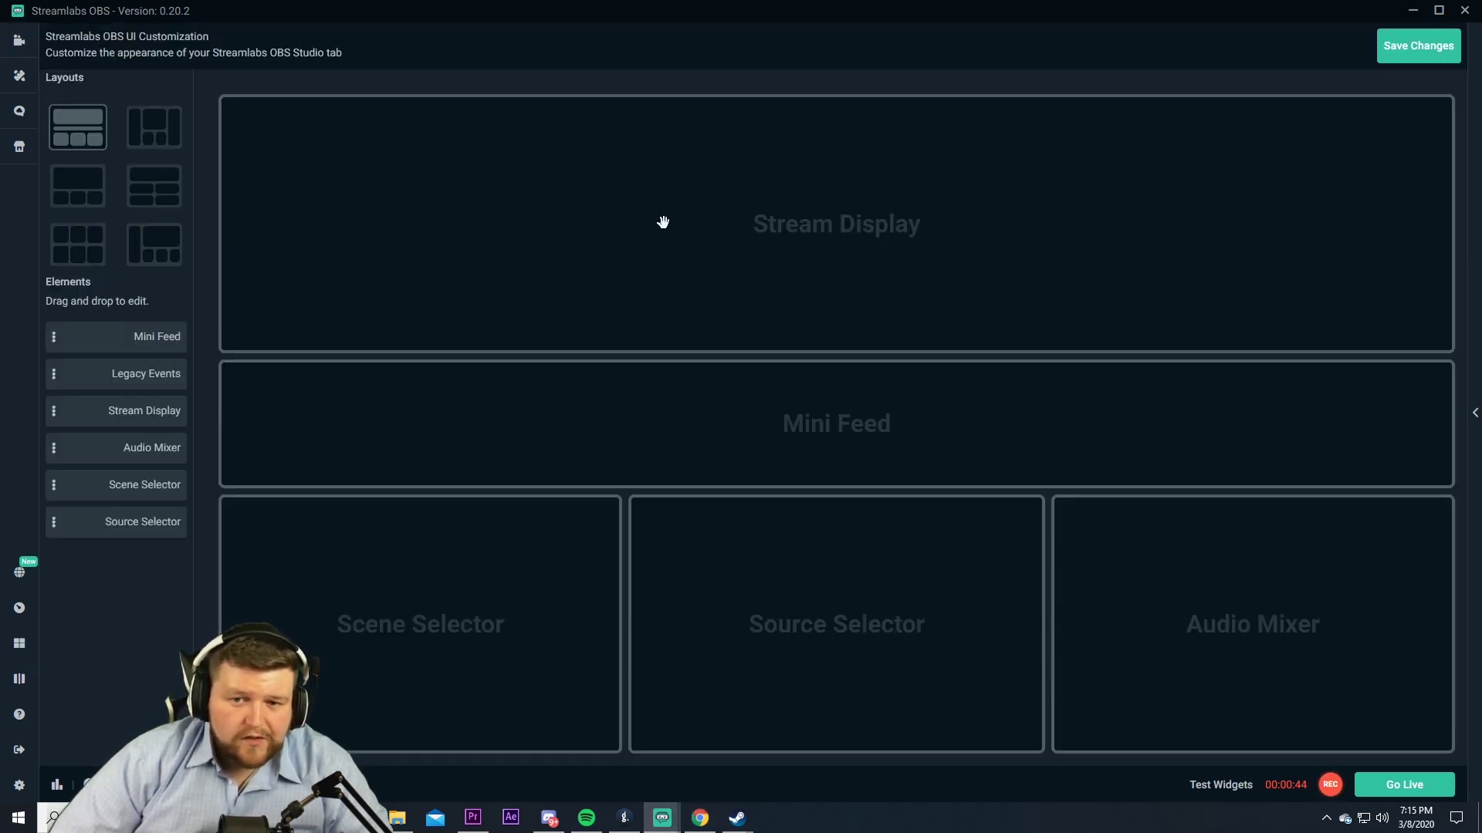
left_click_drag(663, 222, 679, 443)
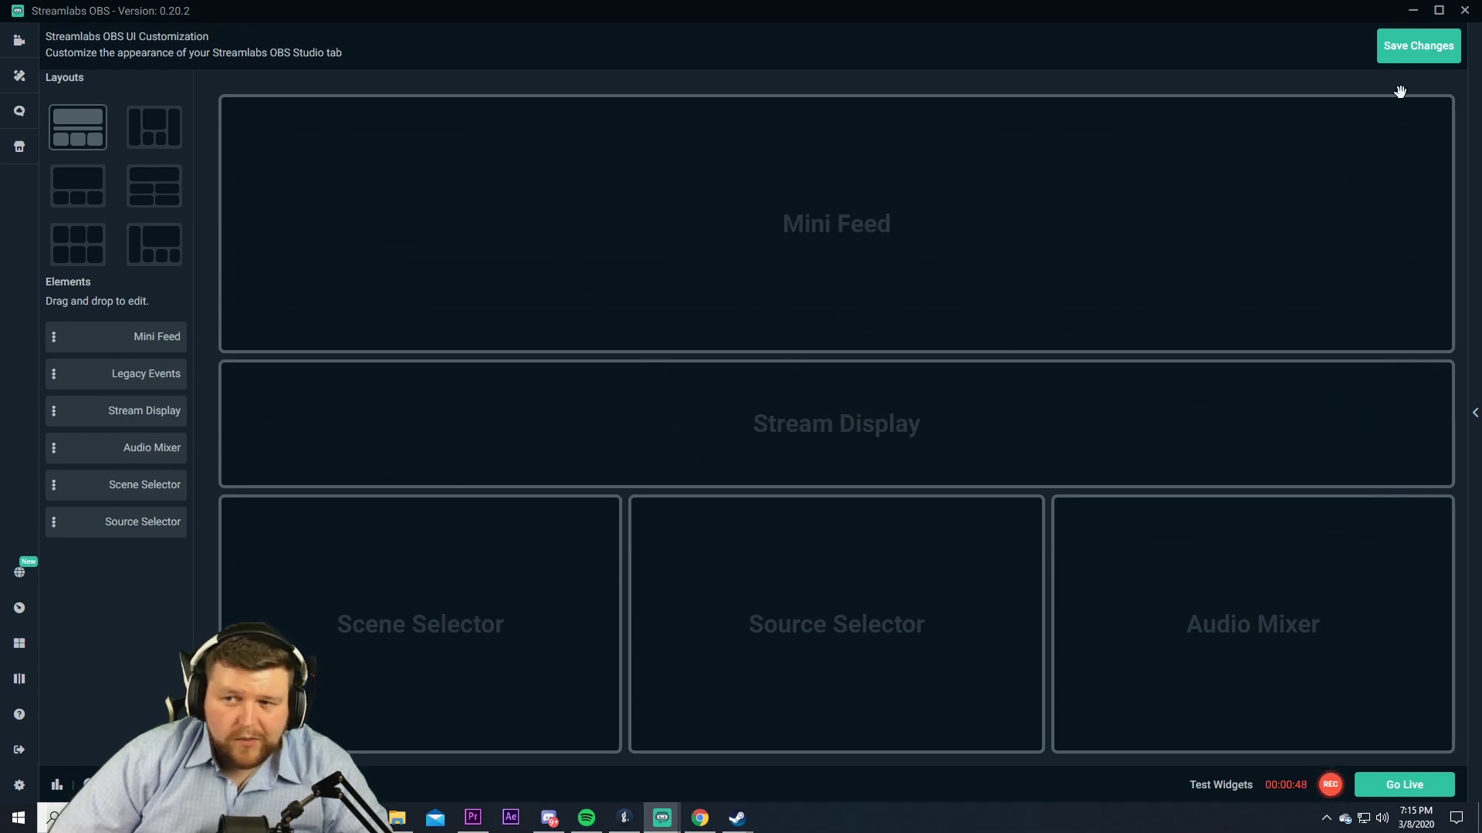
left_click(1406, 48)
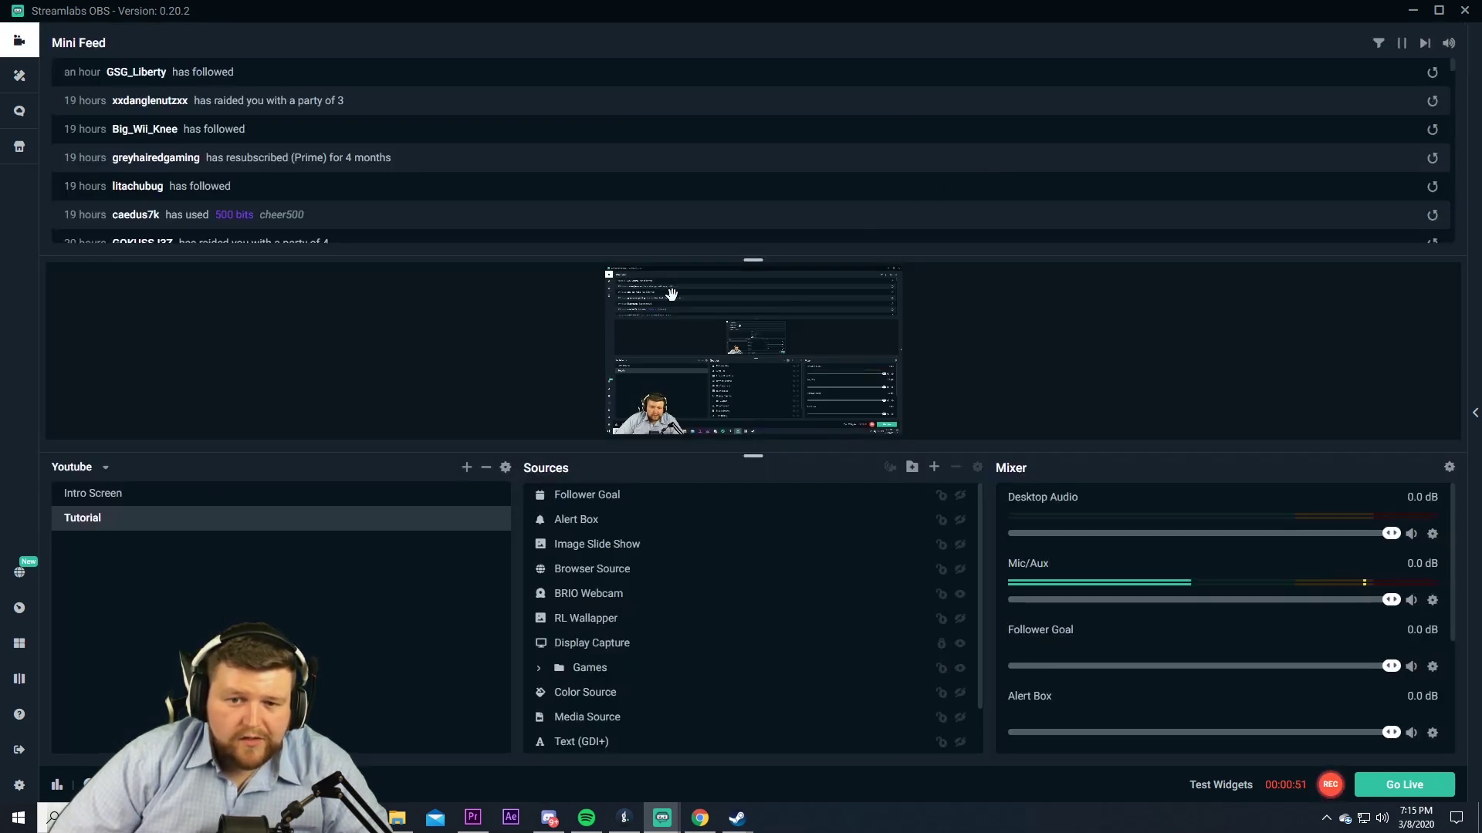
Move the Stream Display element back above the Mini Feed in the layout editor and save the layout.
left_click(21, 643)
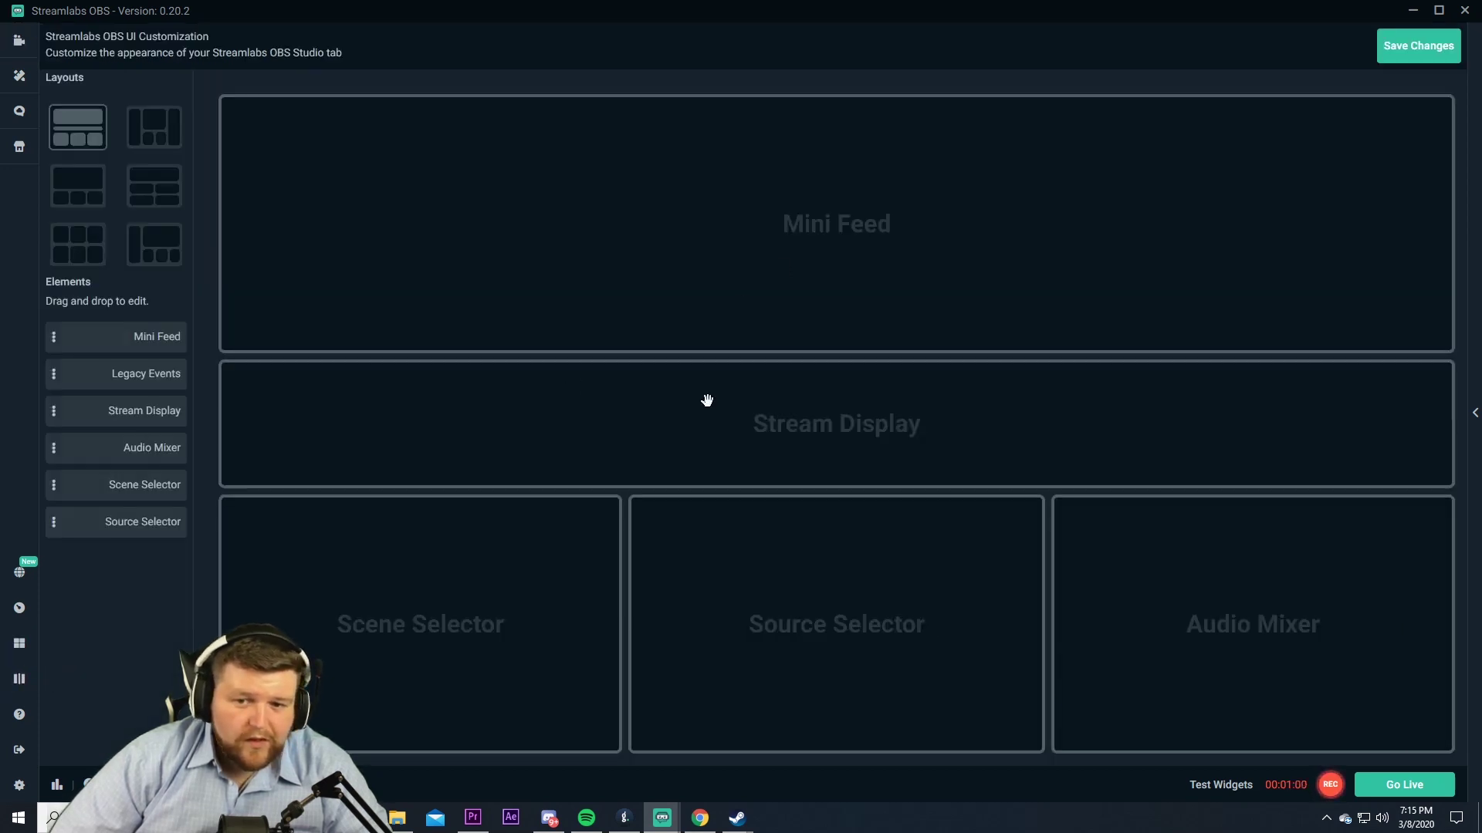
left_click_drag(704, 401, 747, 205)
left_click(1411, 61)
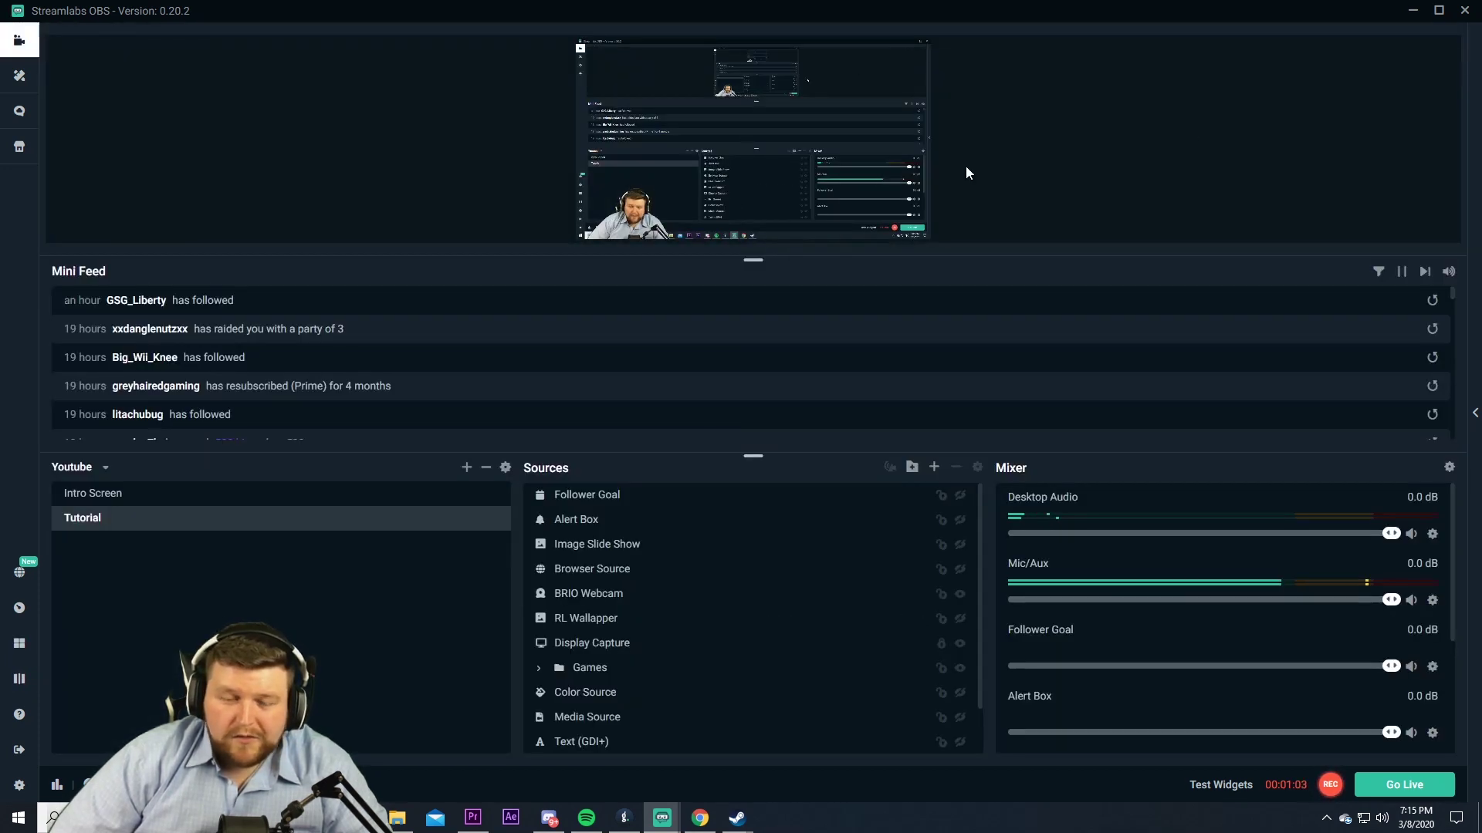
Turn on Studio Mode to show the Edit and Live previews side by side.
left_click(18, 682)
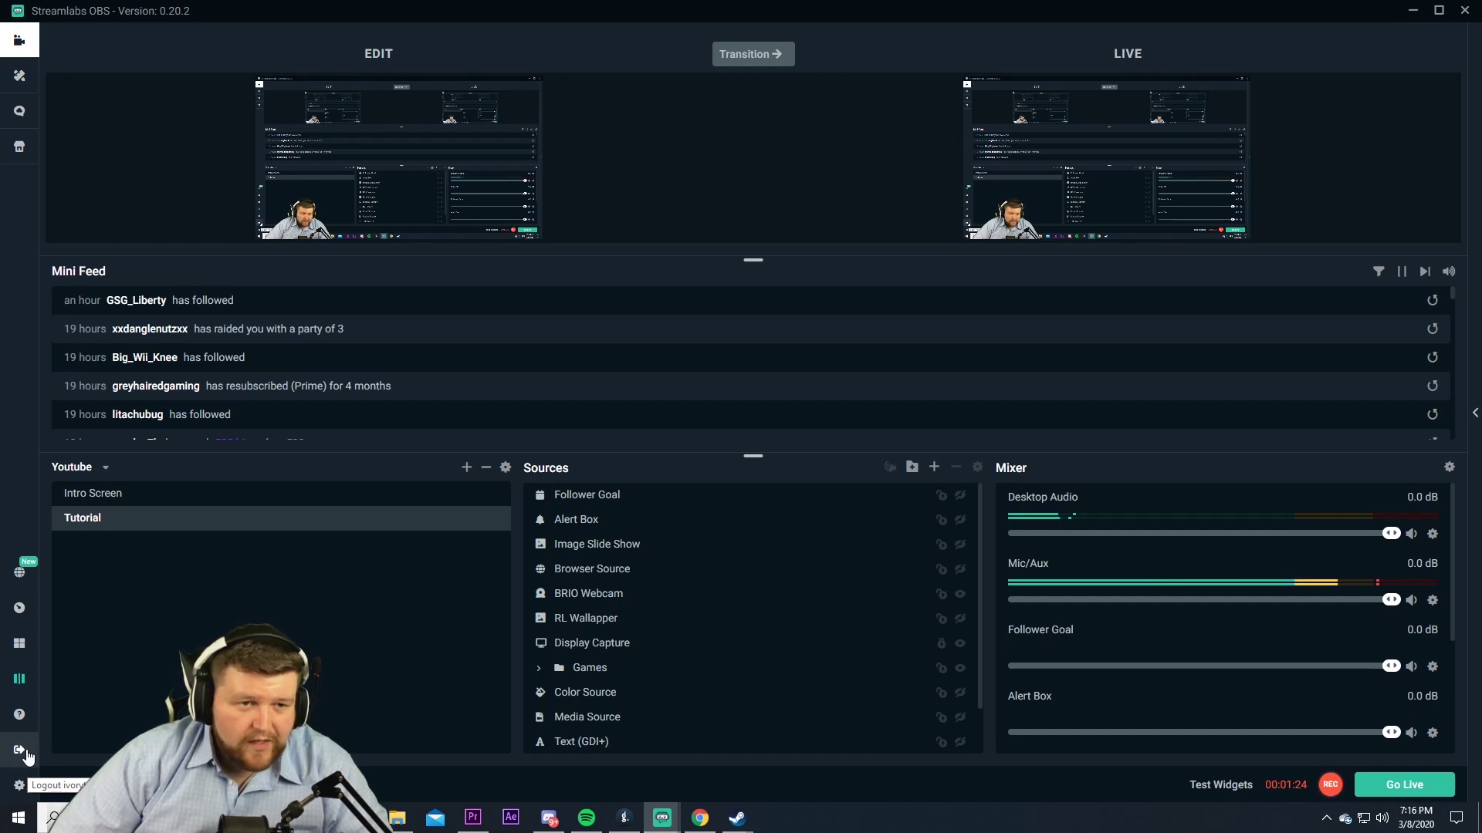
Browse the Scene Themes library, including the featured themes and the Just Added section.
left_click(19, 80)
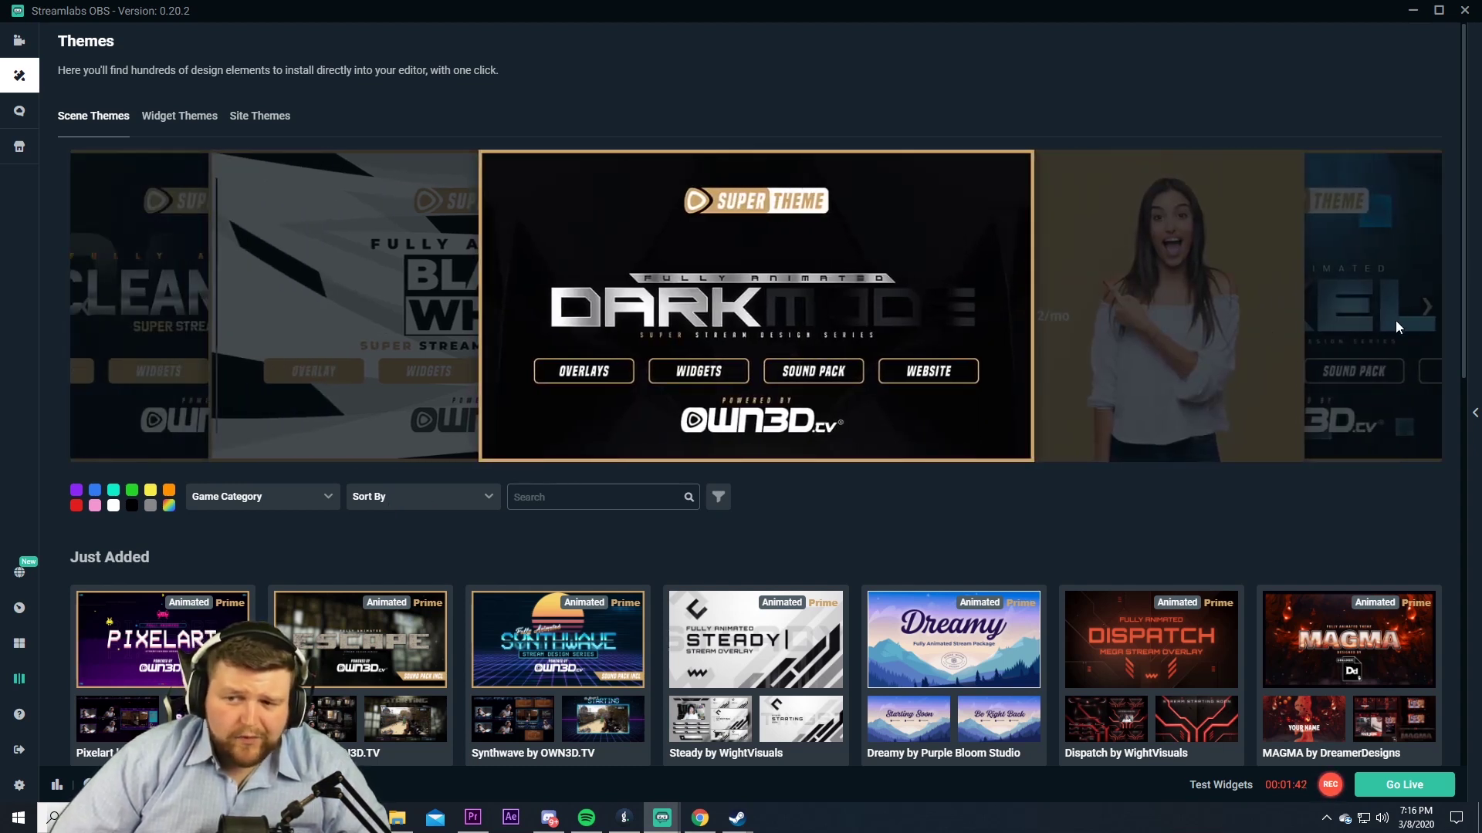
left_click(1424, 312)
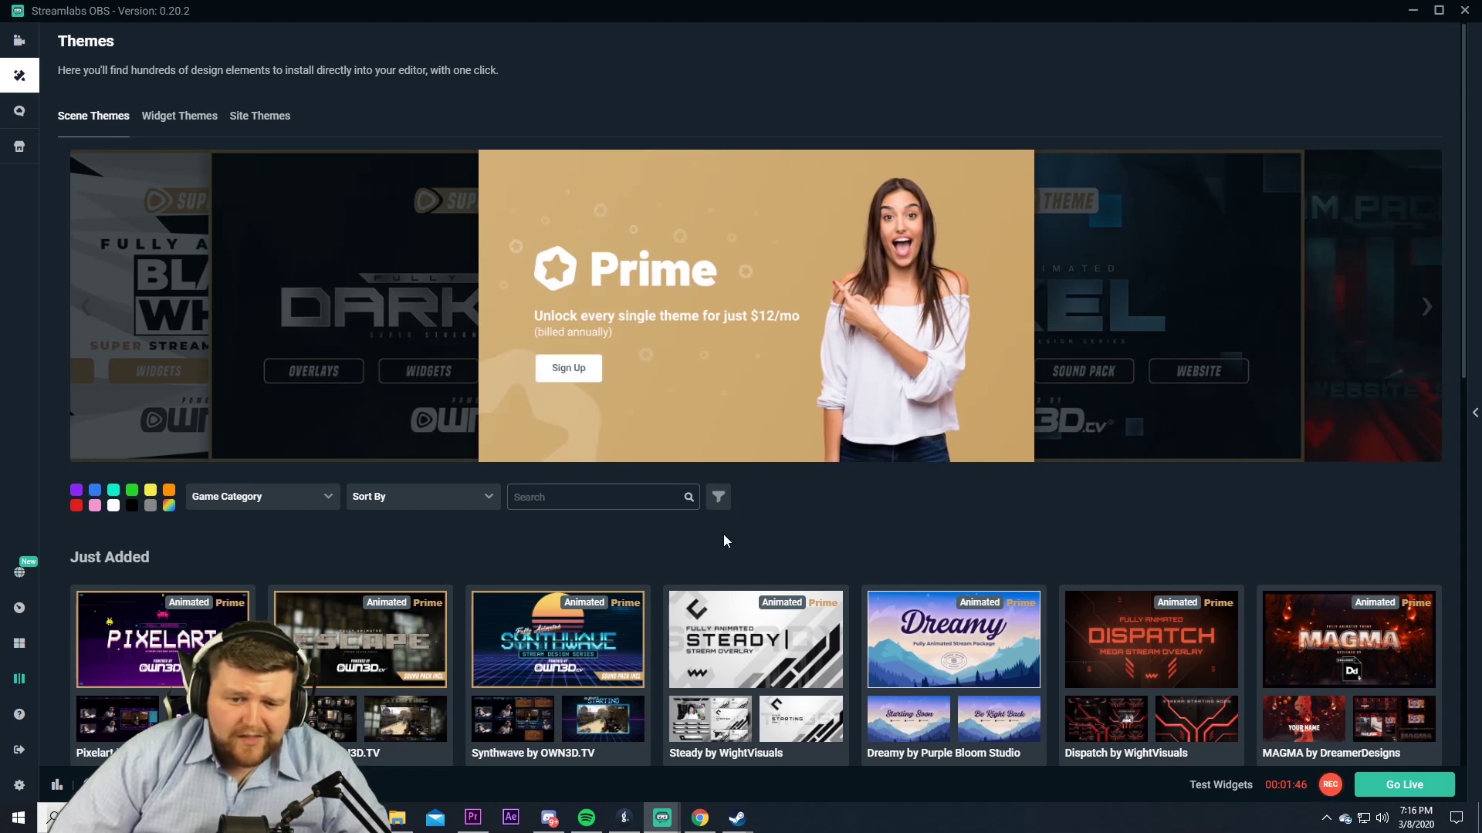
scroll(723, 534, "down", 2)
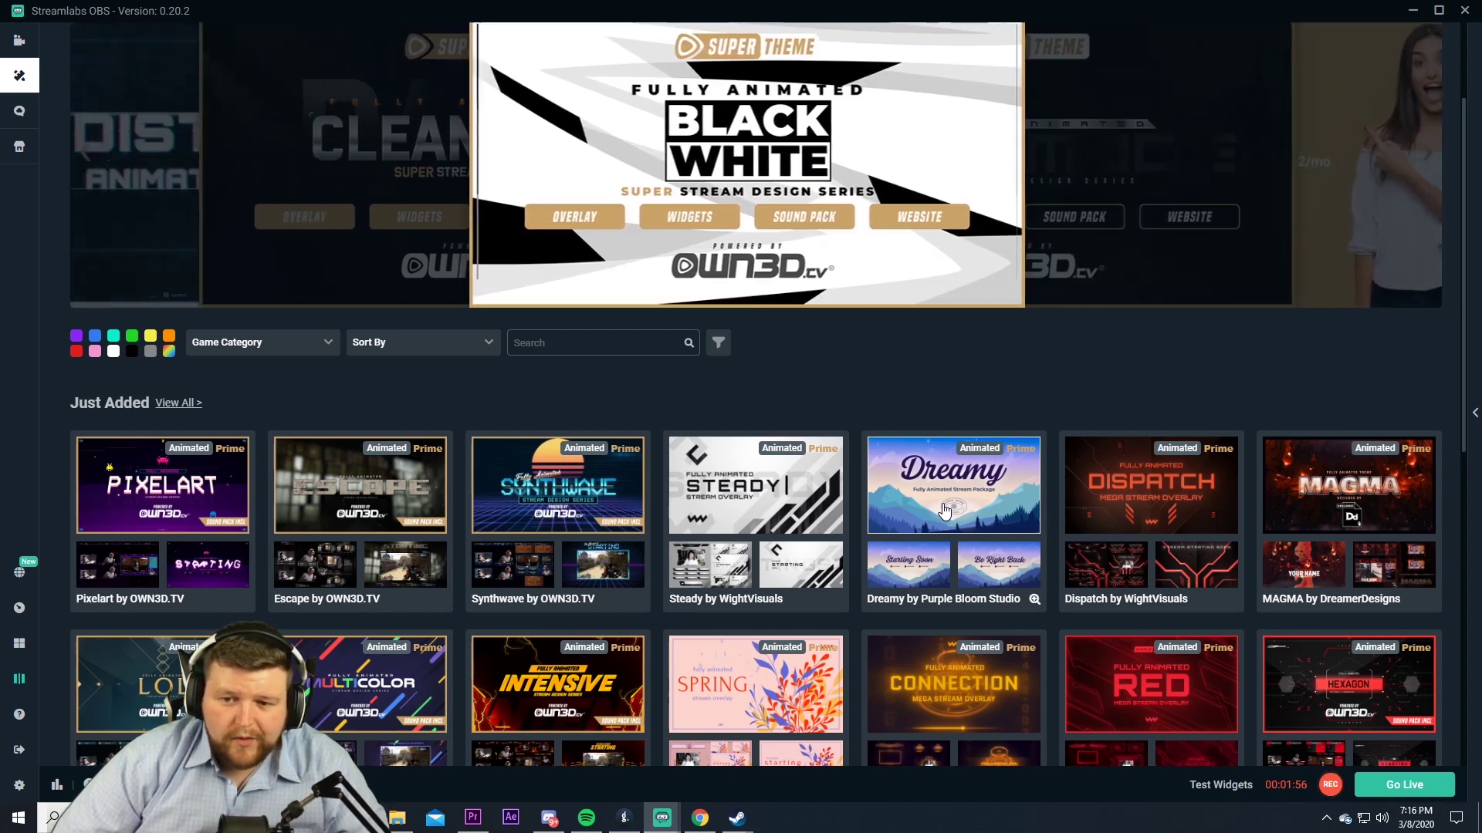
Open the Steady by WightVisuals theme and examine its details and scene previews.
left_click(822, 494)
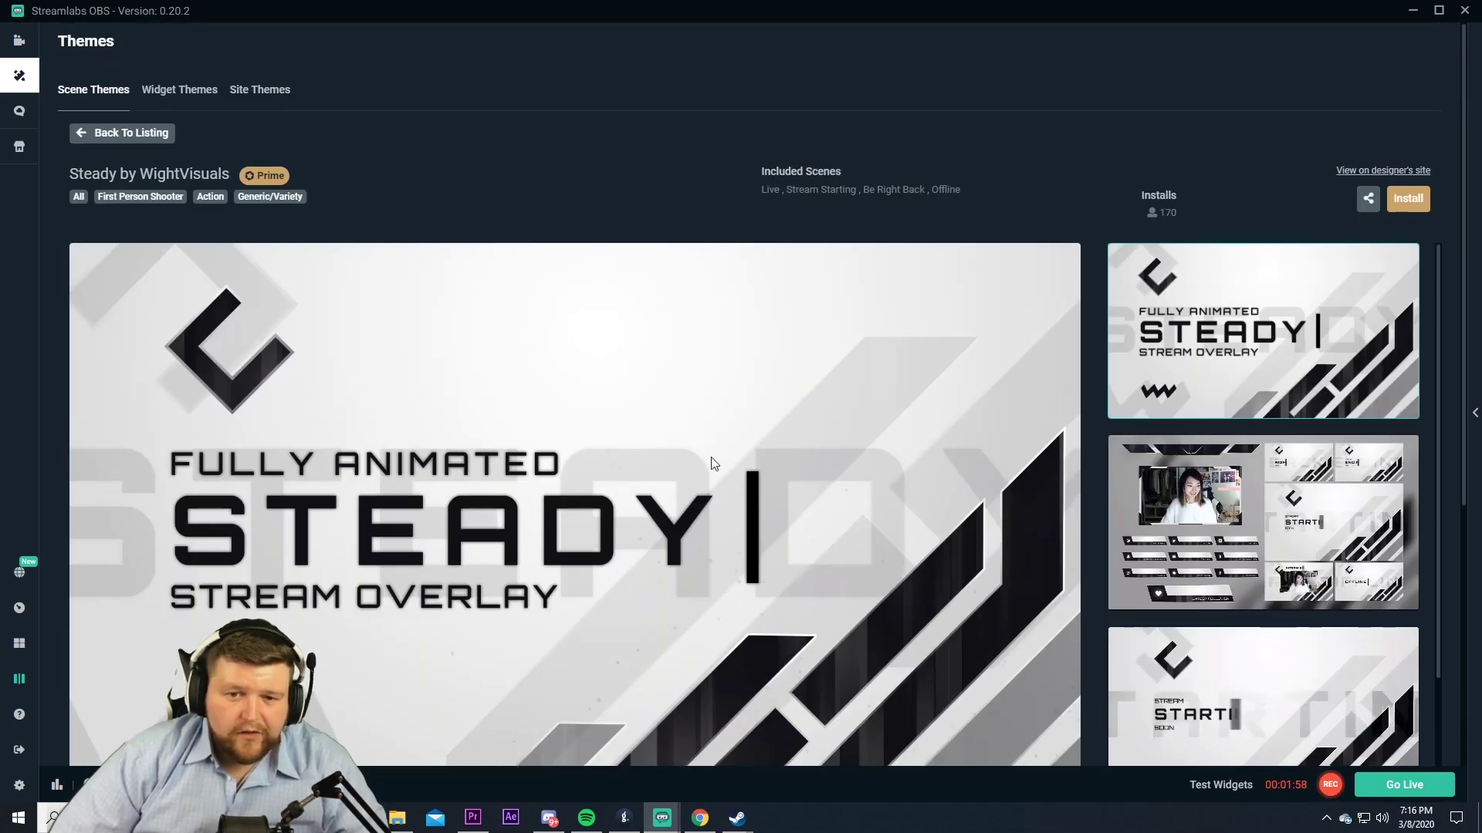
scroll(780, 498, "down", 1)
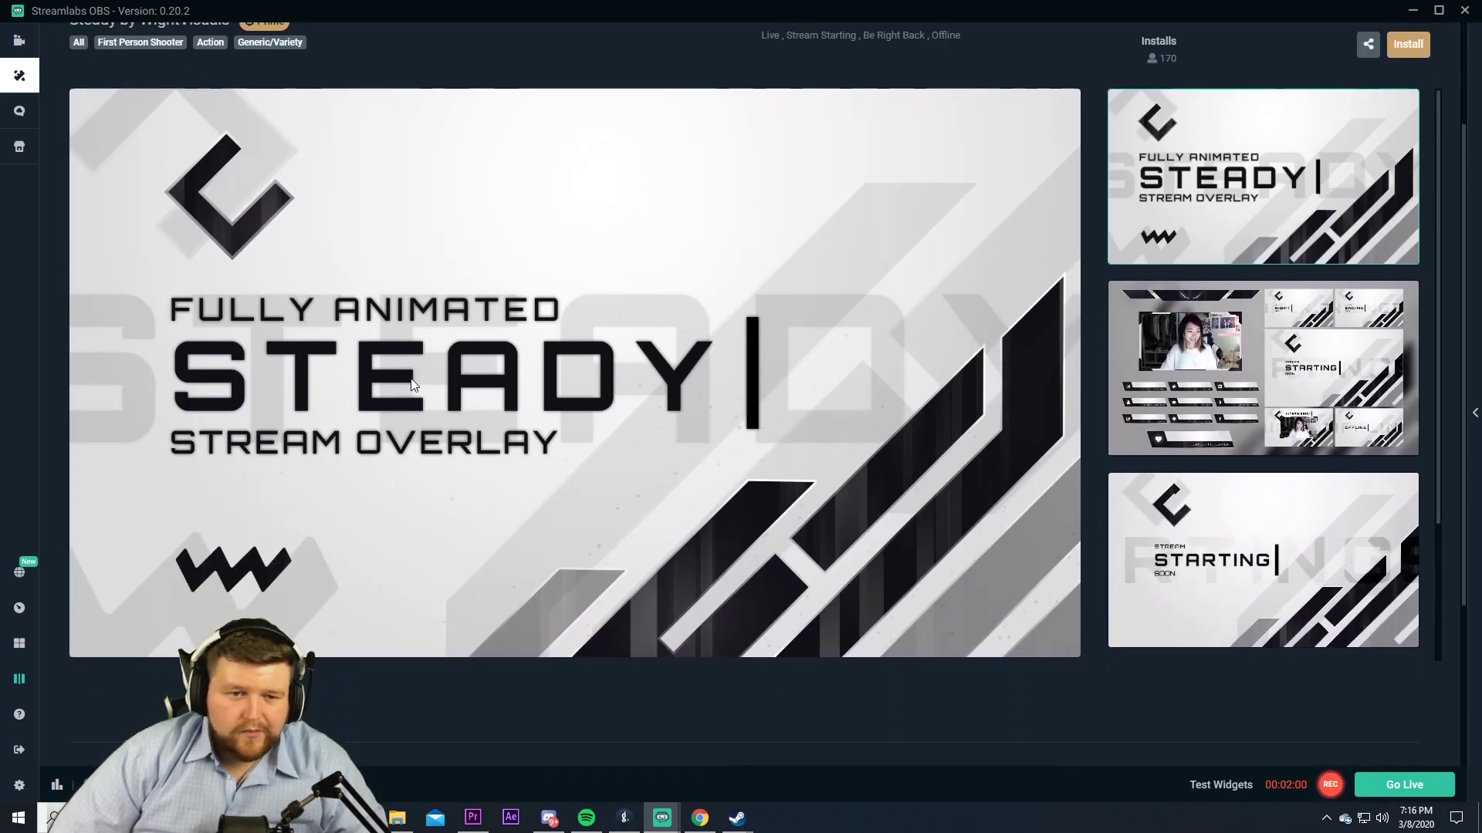
scroll(463, 373, "up", 3)
scroll(512, 373, "down", 3)
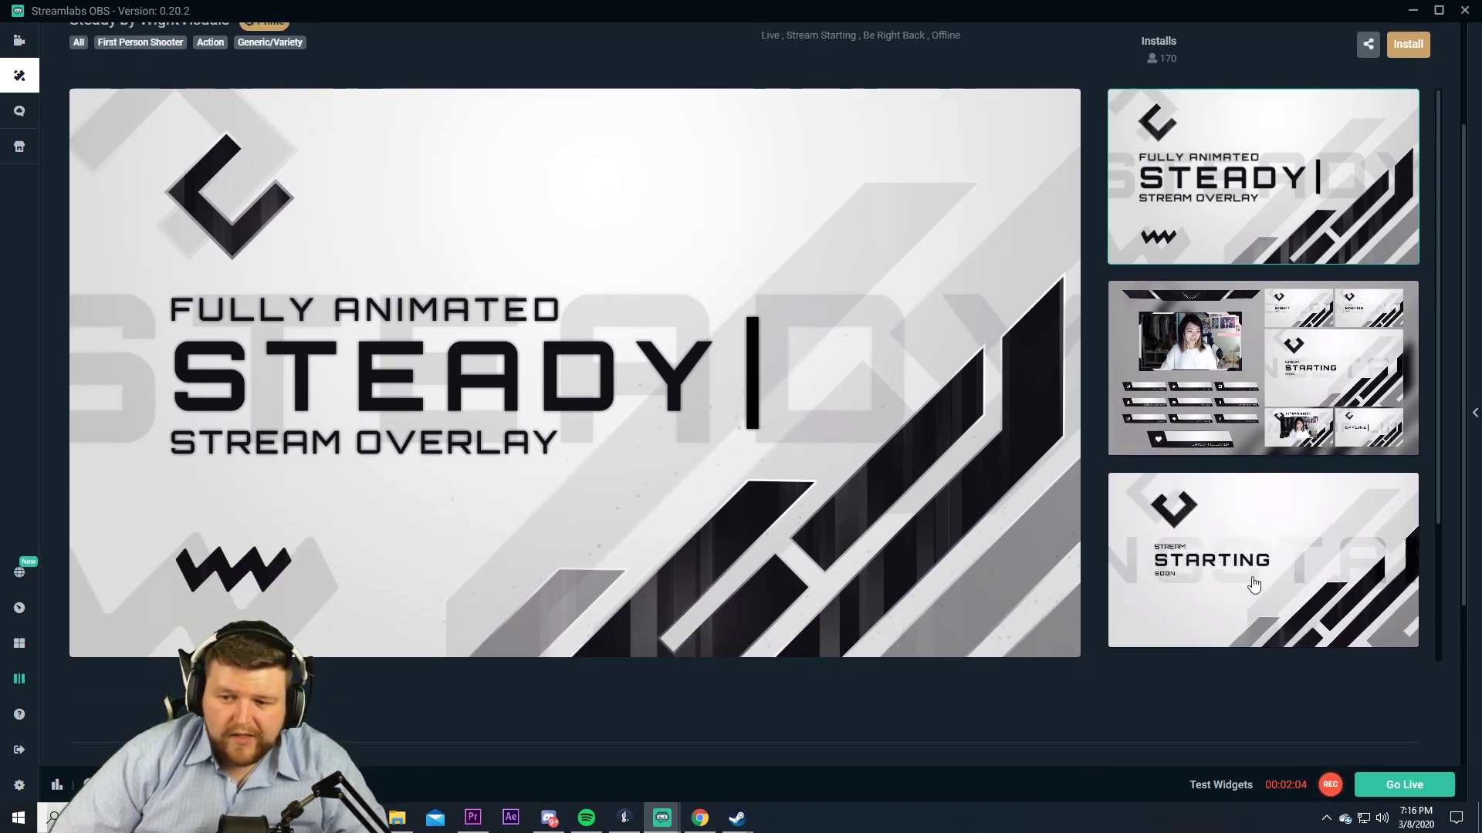
Review the Cloudbot page's Mod Tools, Modules, Commands and Timers sections.
scroll(1356, 482, "up", 2)
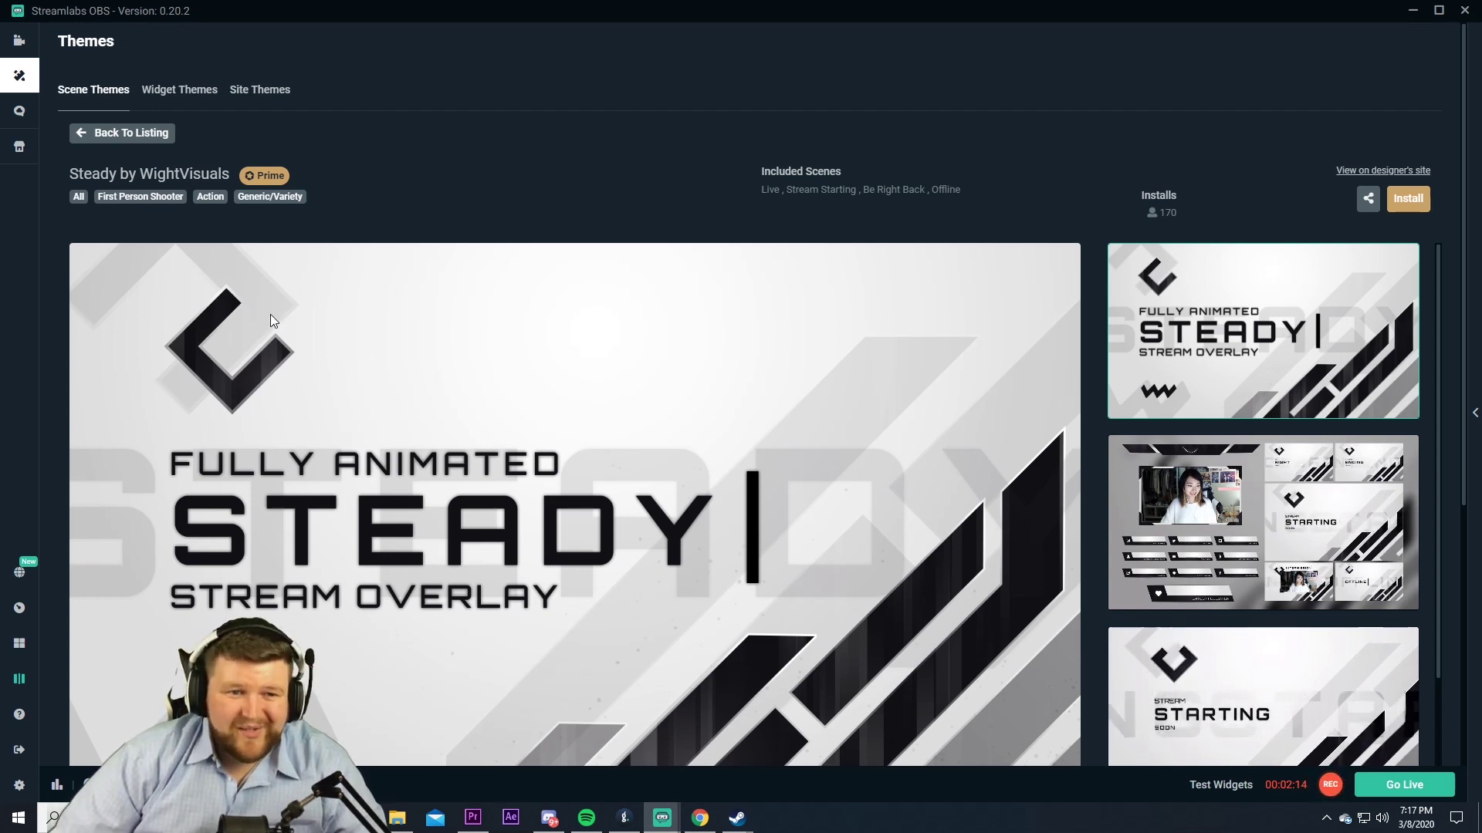
left_click(22, 118)
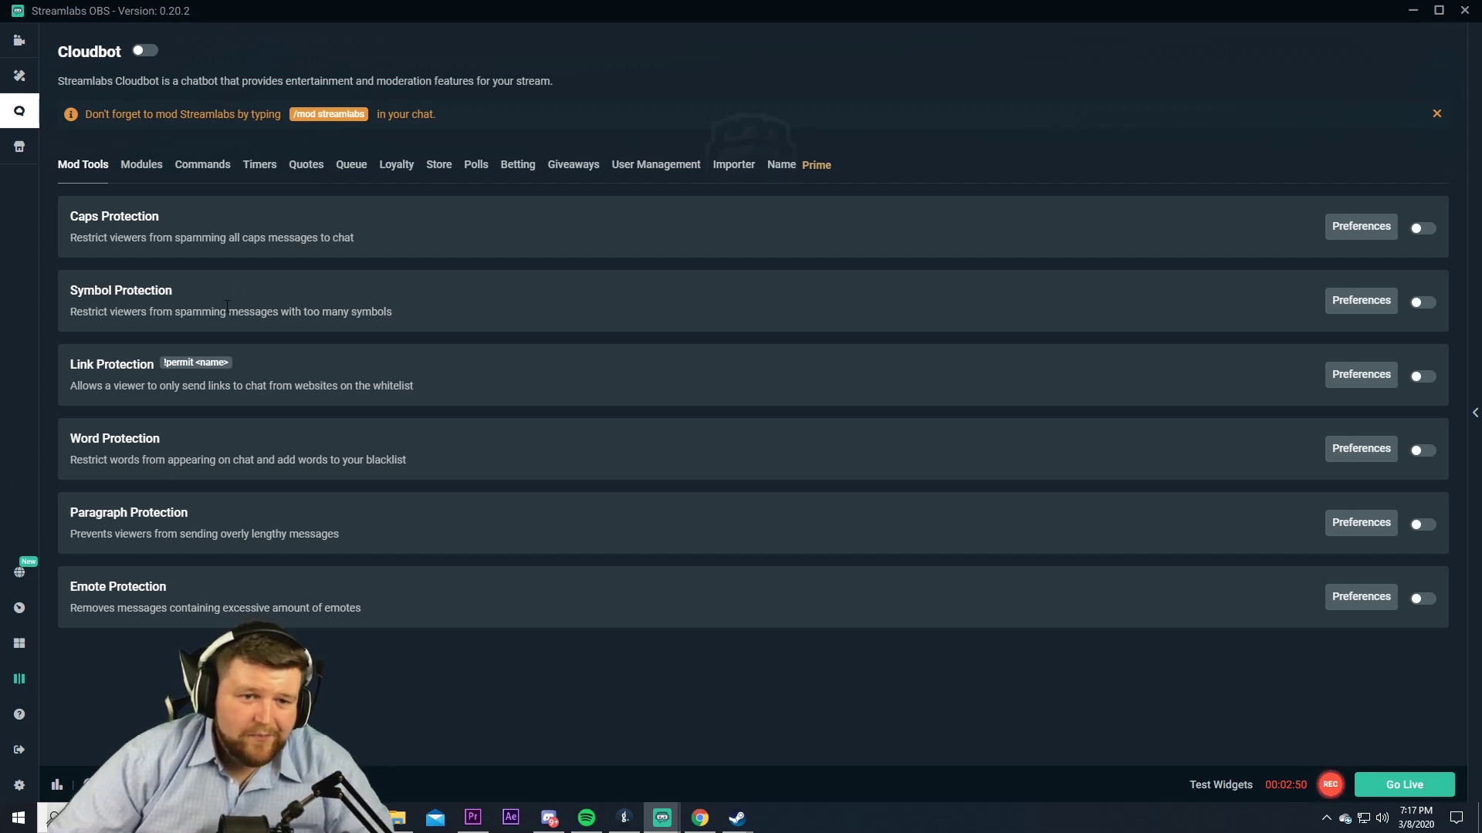
left_click(143, 166)
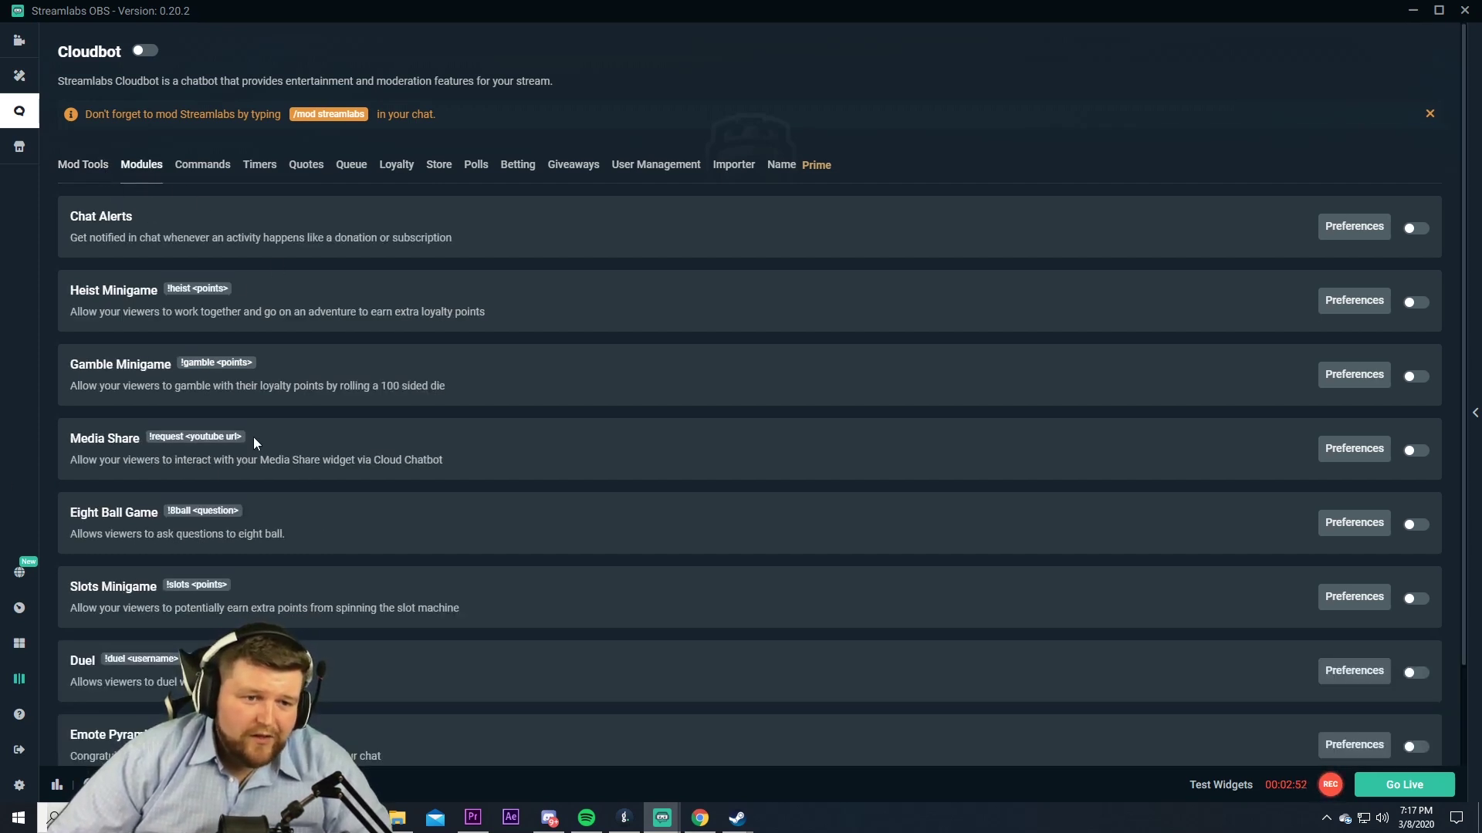
scroll(324, 424, "down", 2)
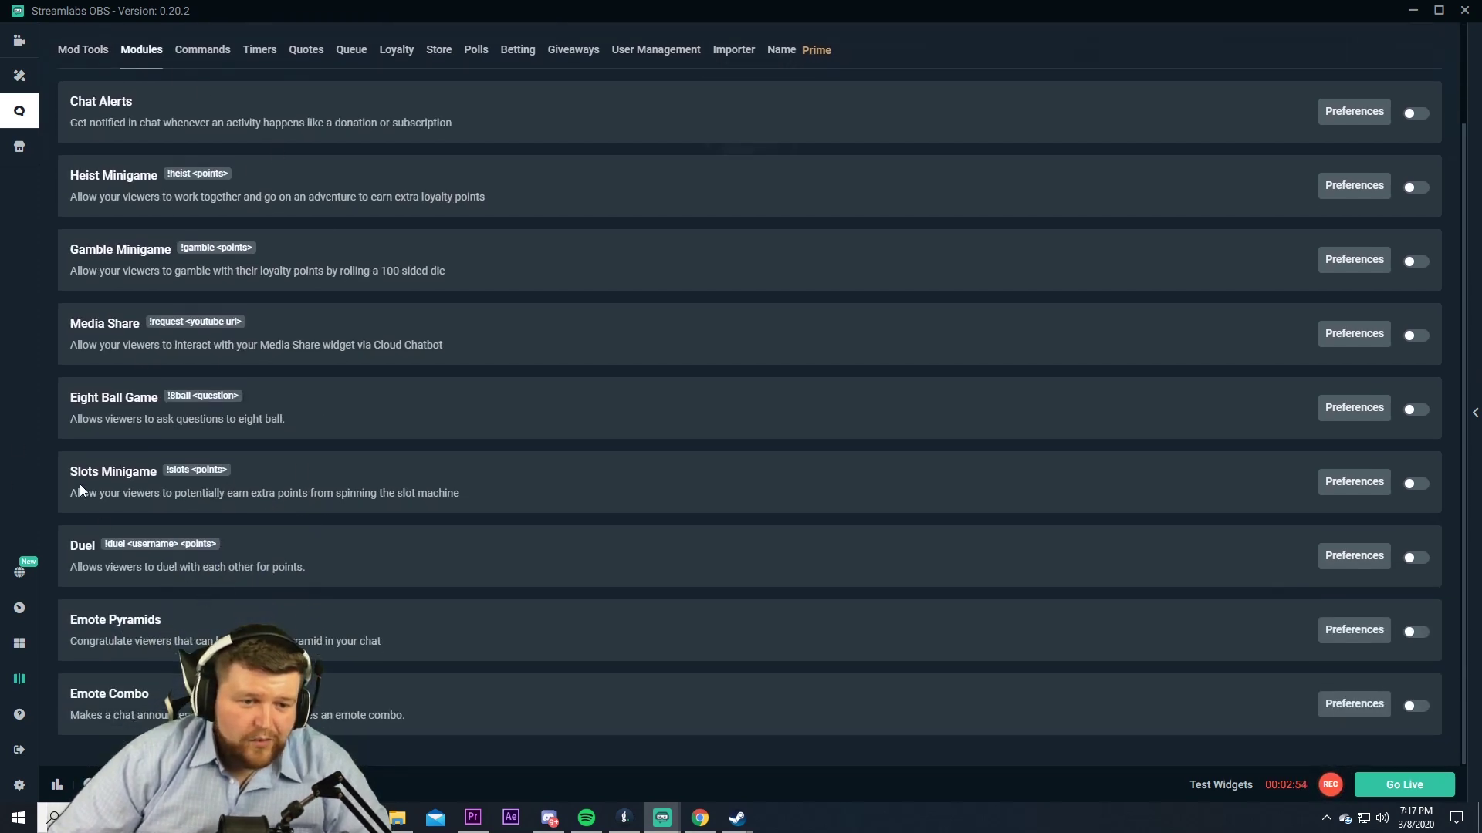
scroll(304, 266, "up", 2)
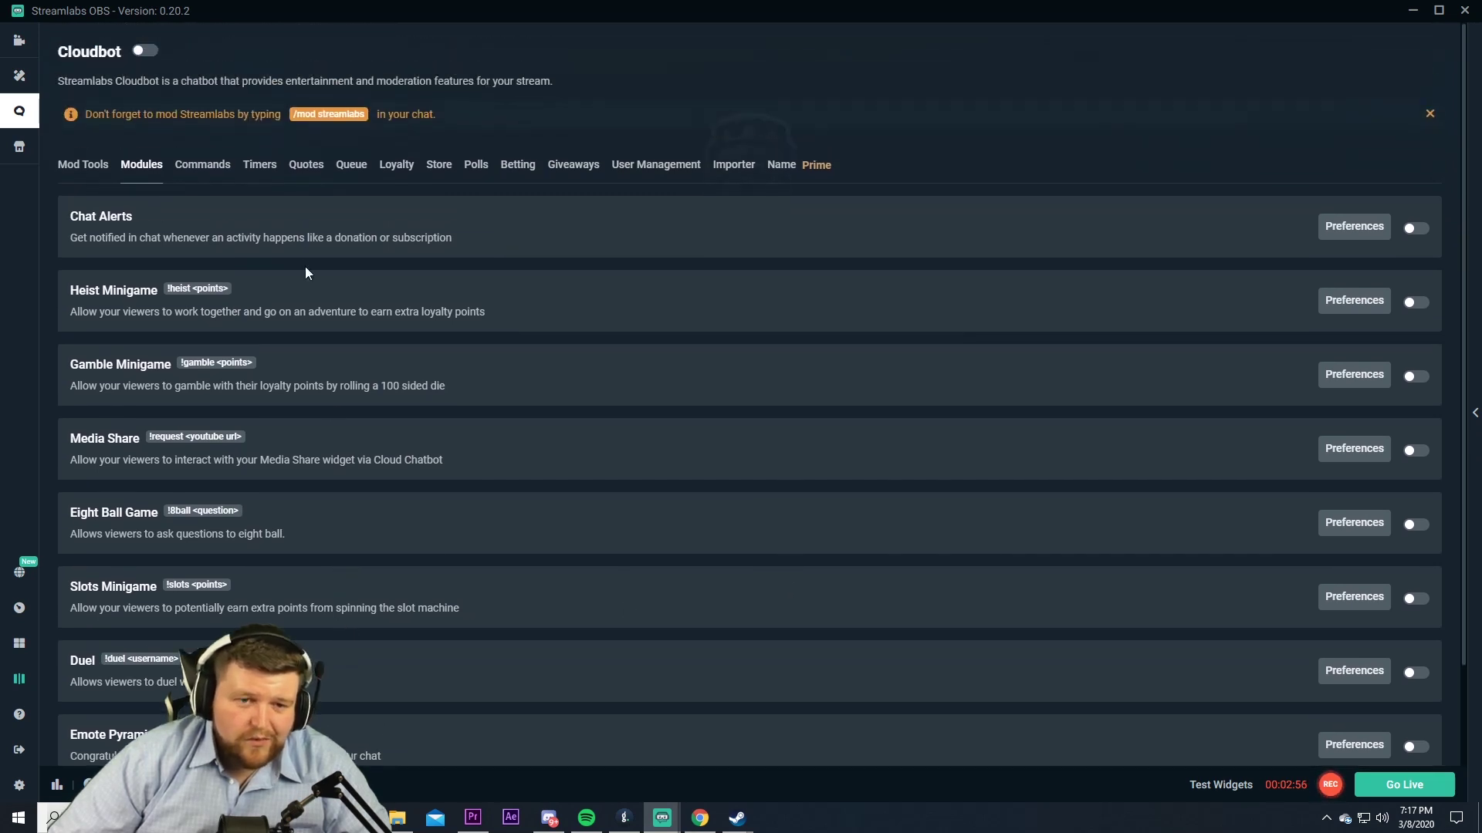
left_click(202, 169)
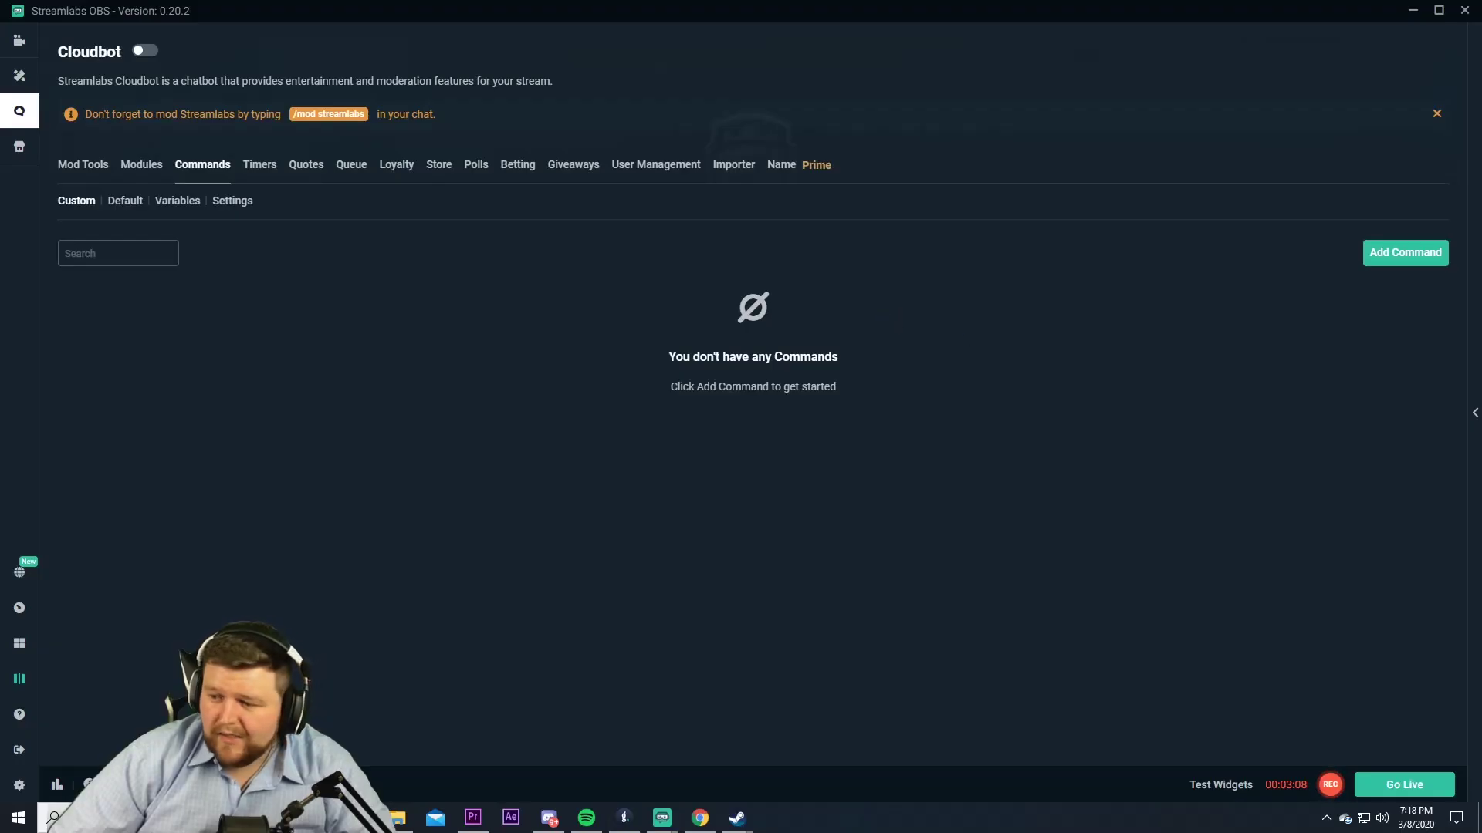
left_click(255, 170)
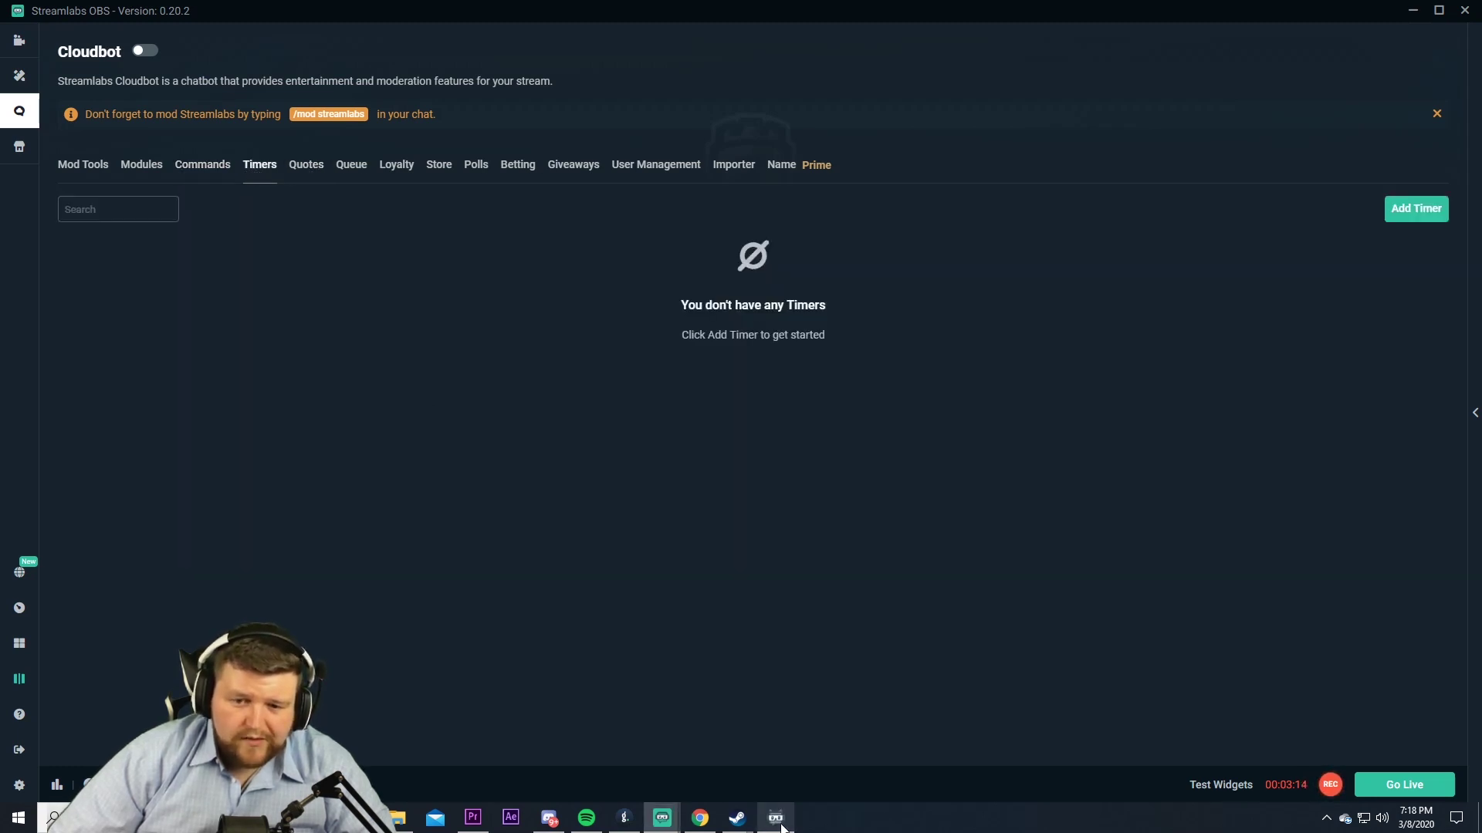
Switch to Streamlabs Chatbot, dismiss its Support window, view the Songrequest page, and minimize the program.
left_click(778, 820)
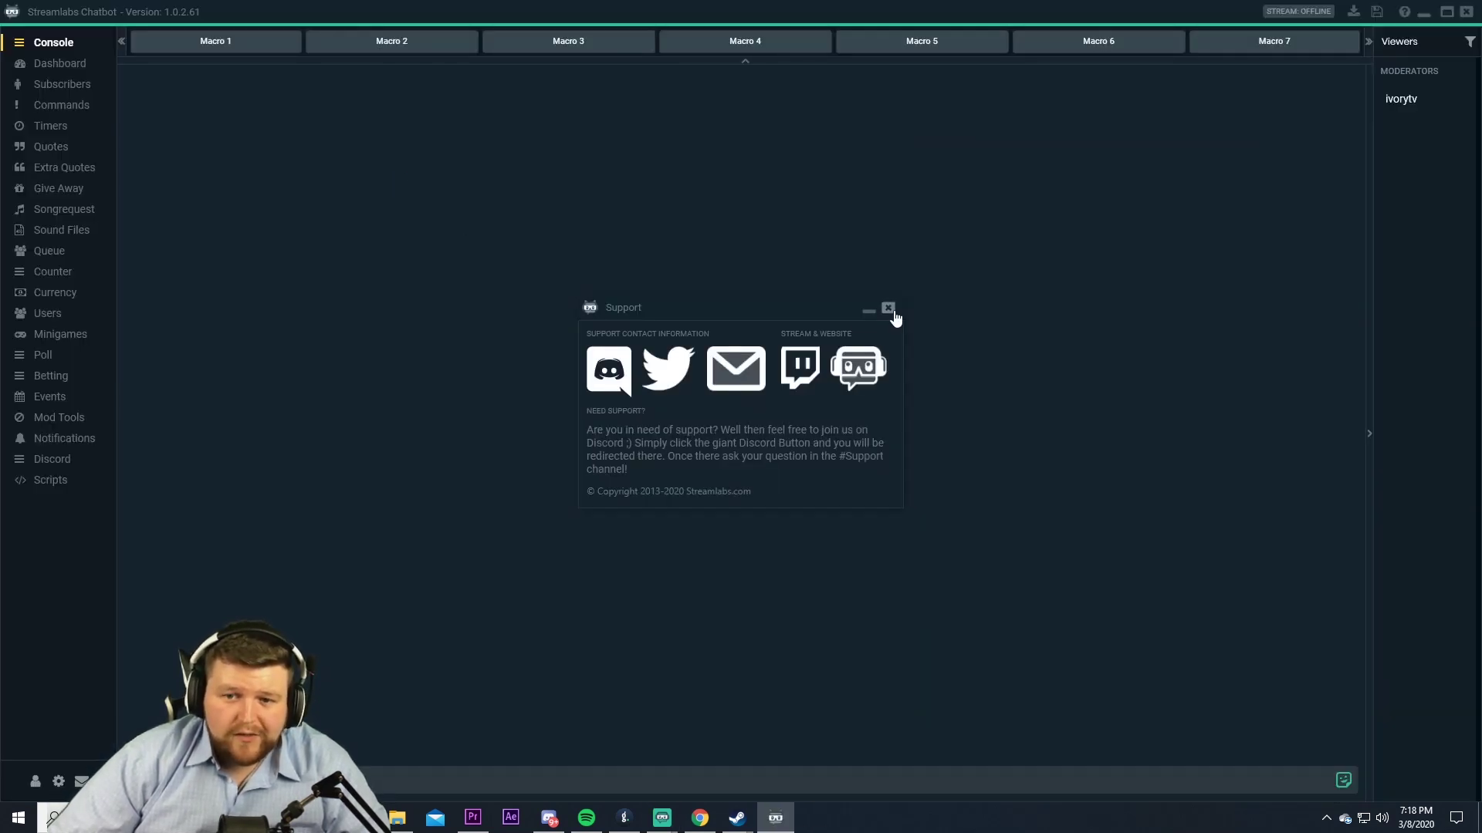
left_click(888, 308)
left_click_drag(309, 14, 322, 60)
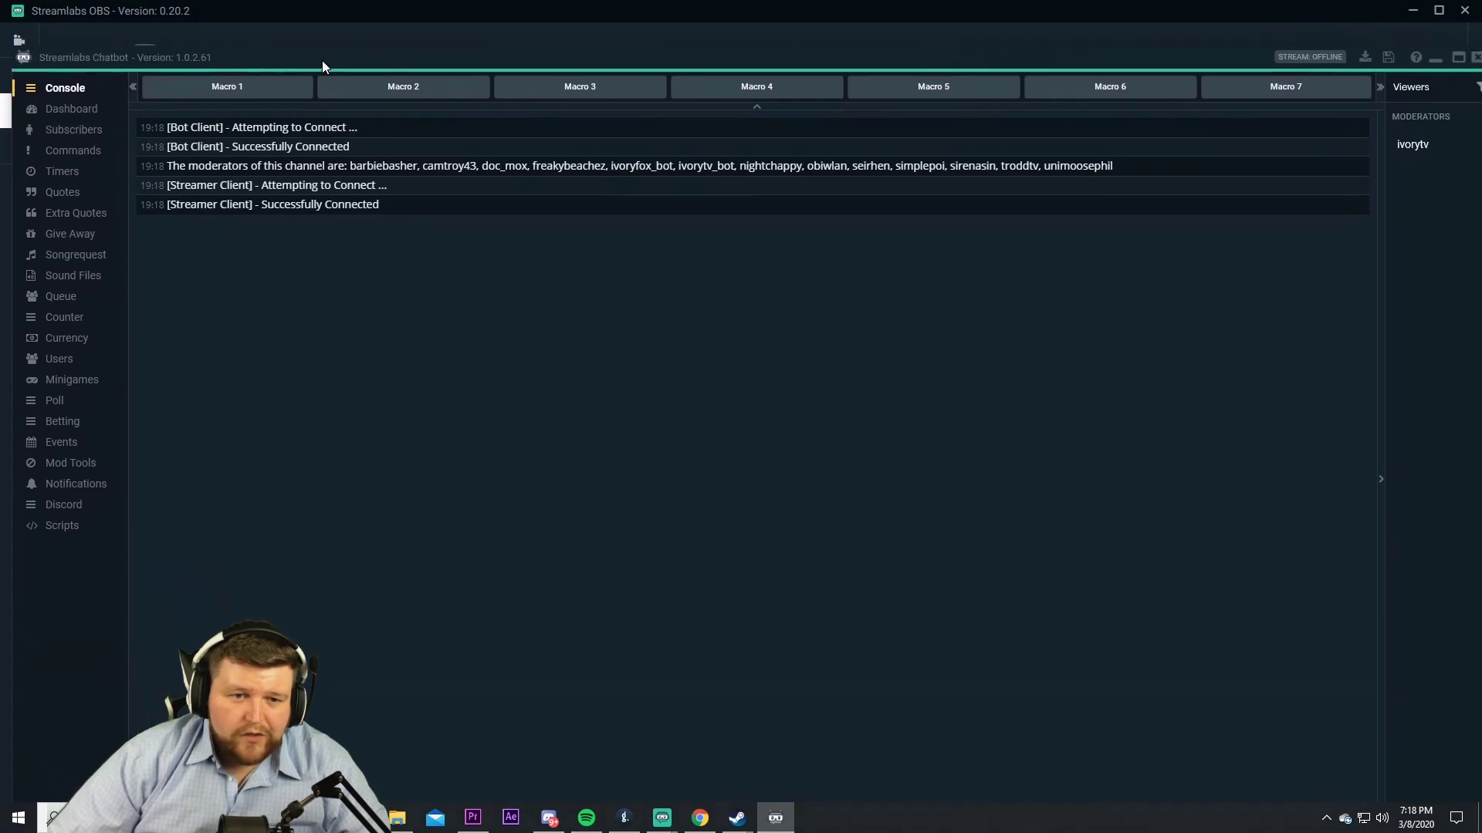
double_click(322, 60)
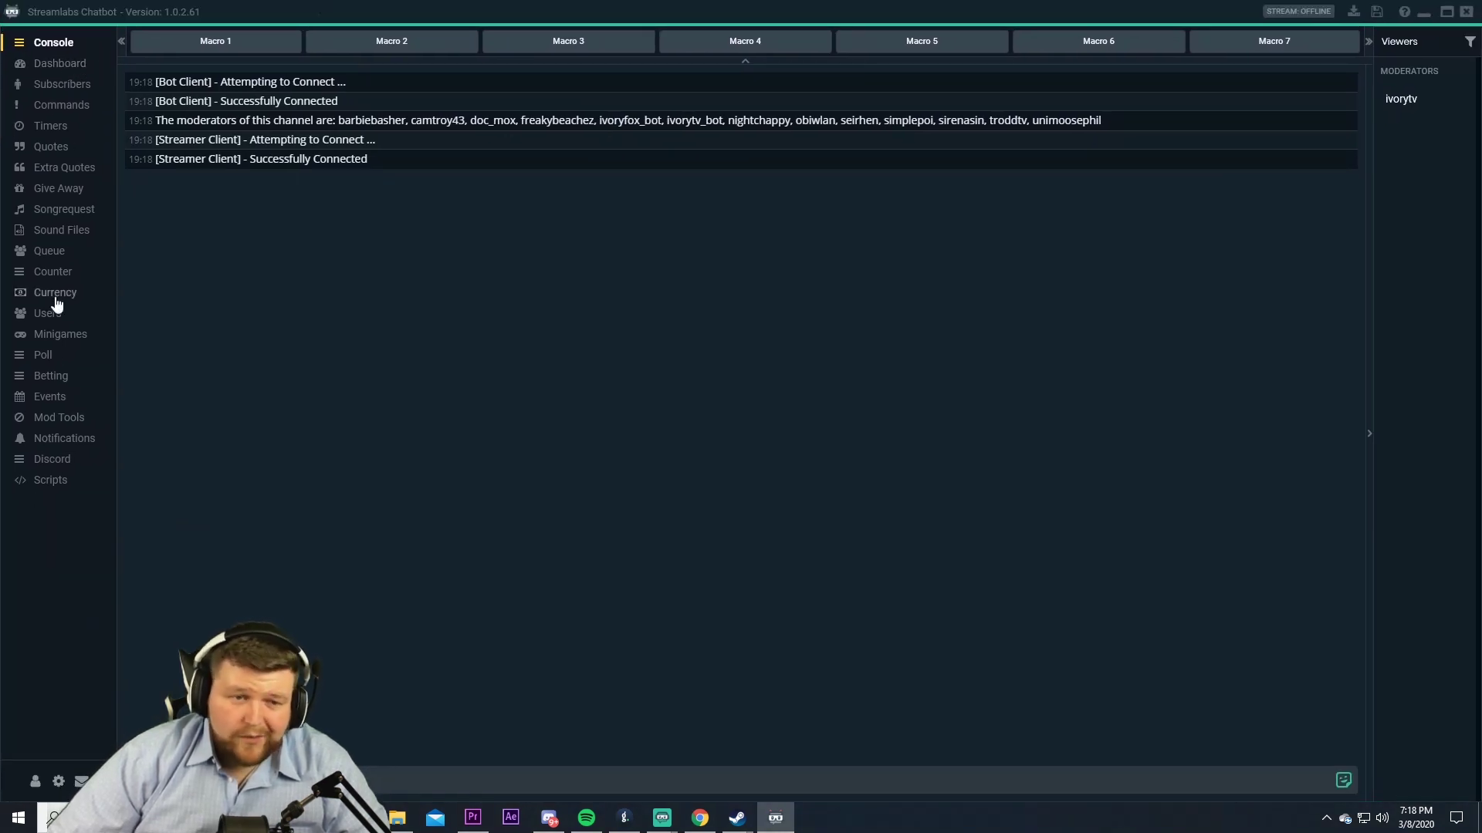
left_click(54, 214)
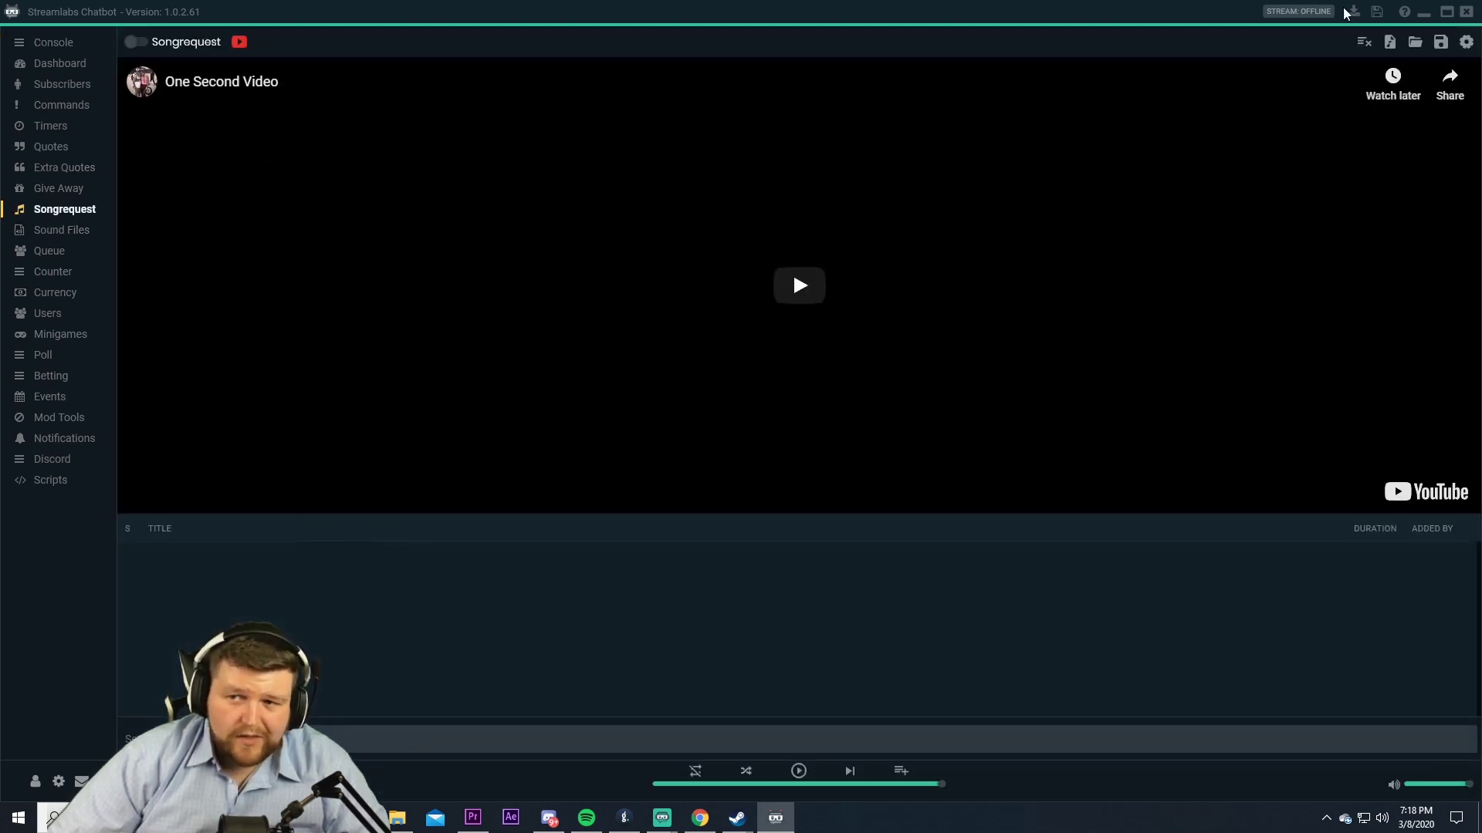
left_click(1423, 13)
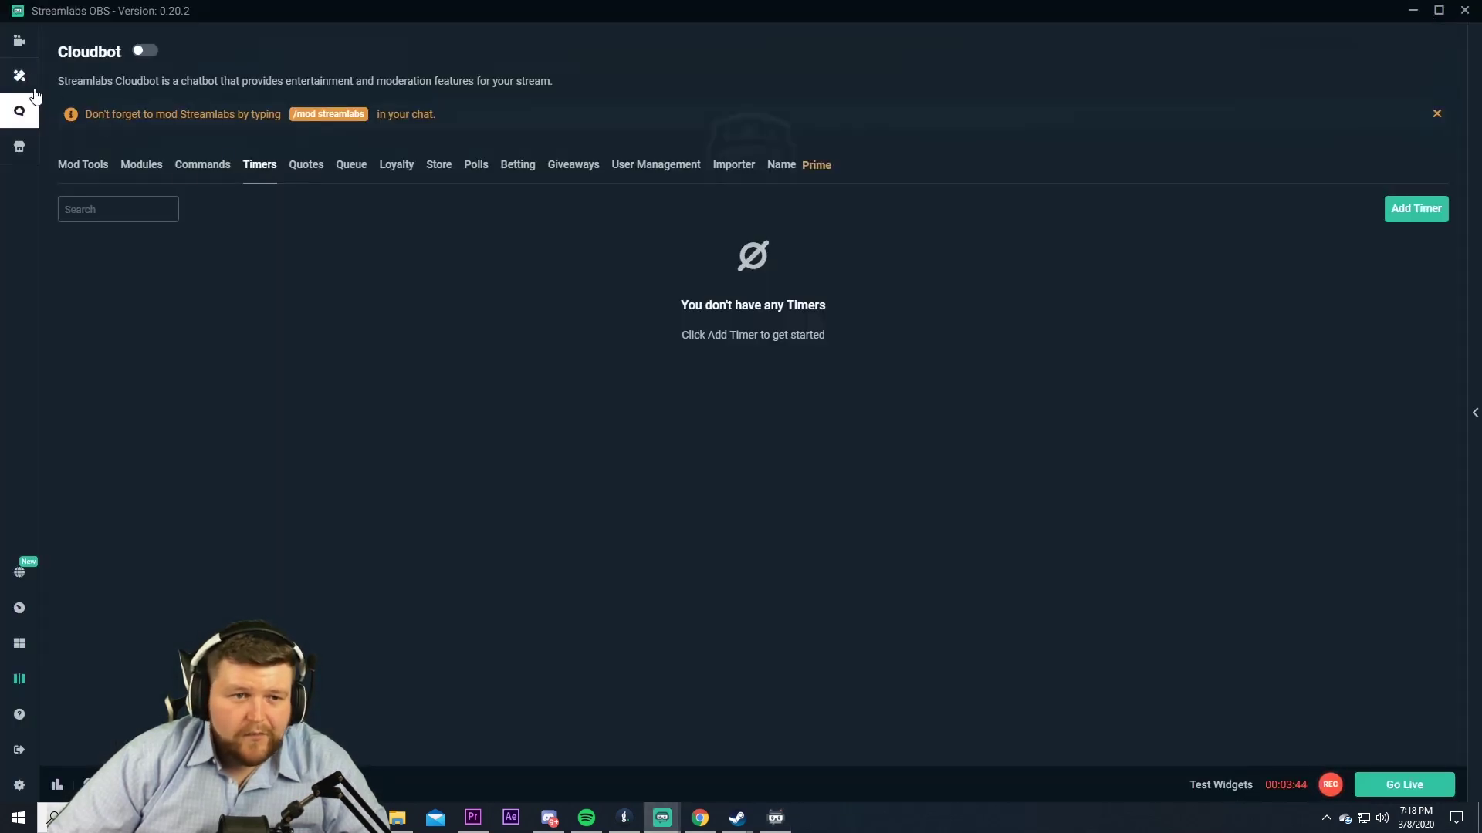
Browse the app listings in the Streamlabs OBS app store and check the Notifications window.
left_click(20, 147)
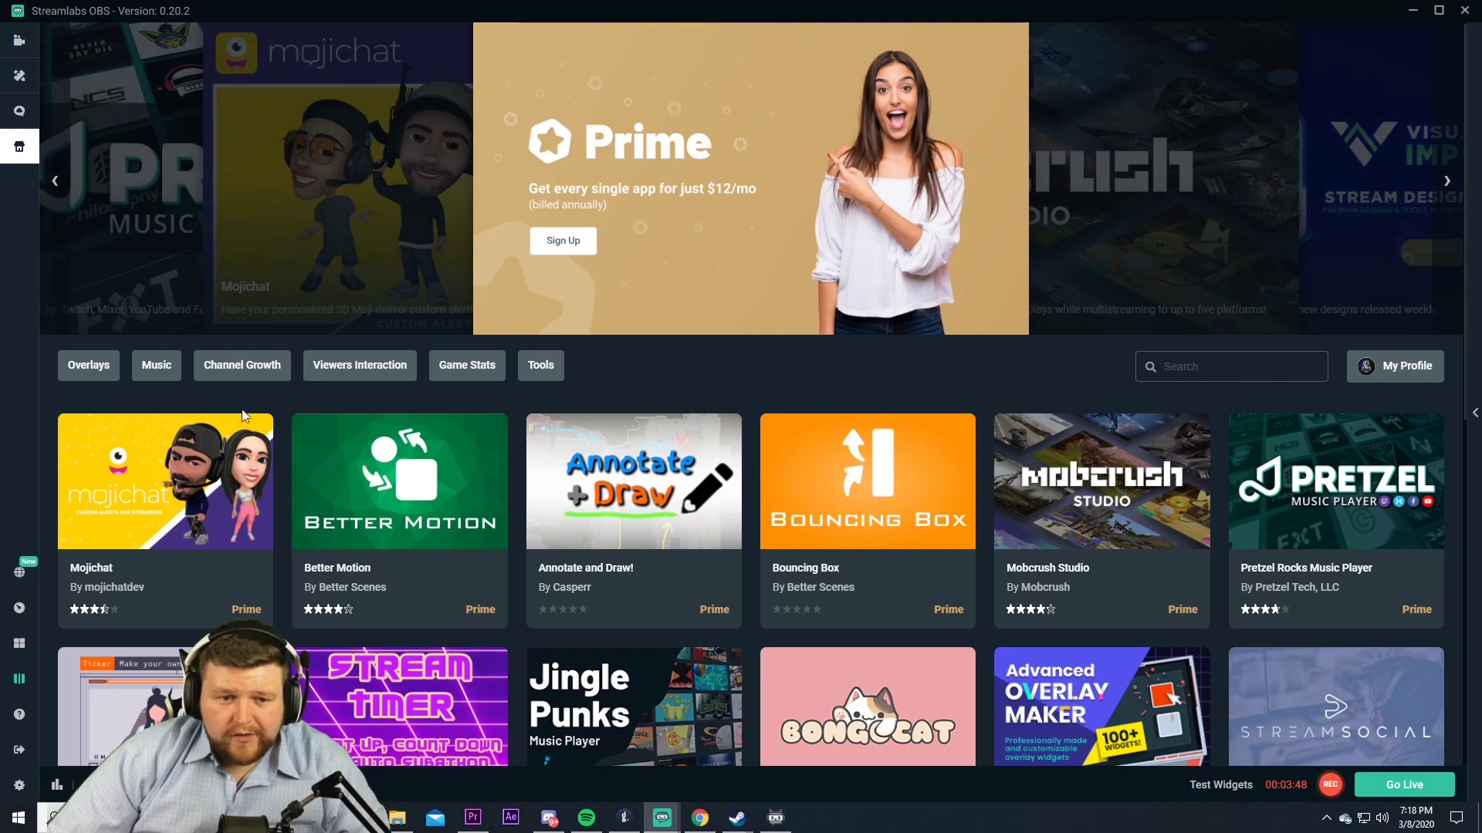
scroll(476, 426, "down", 3)
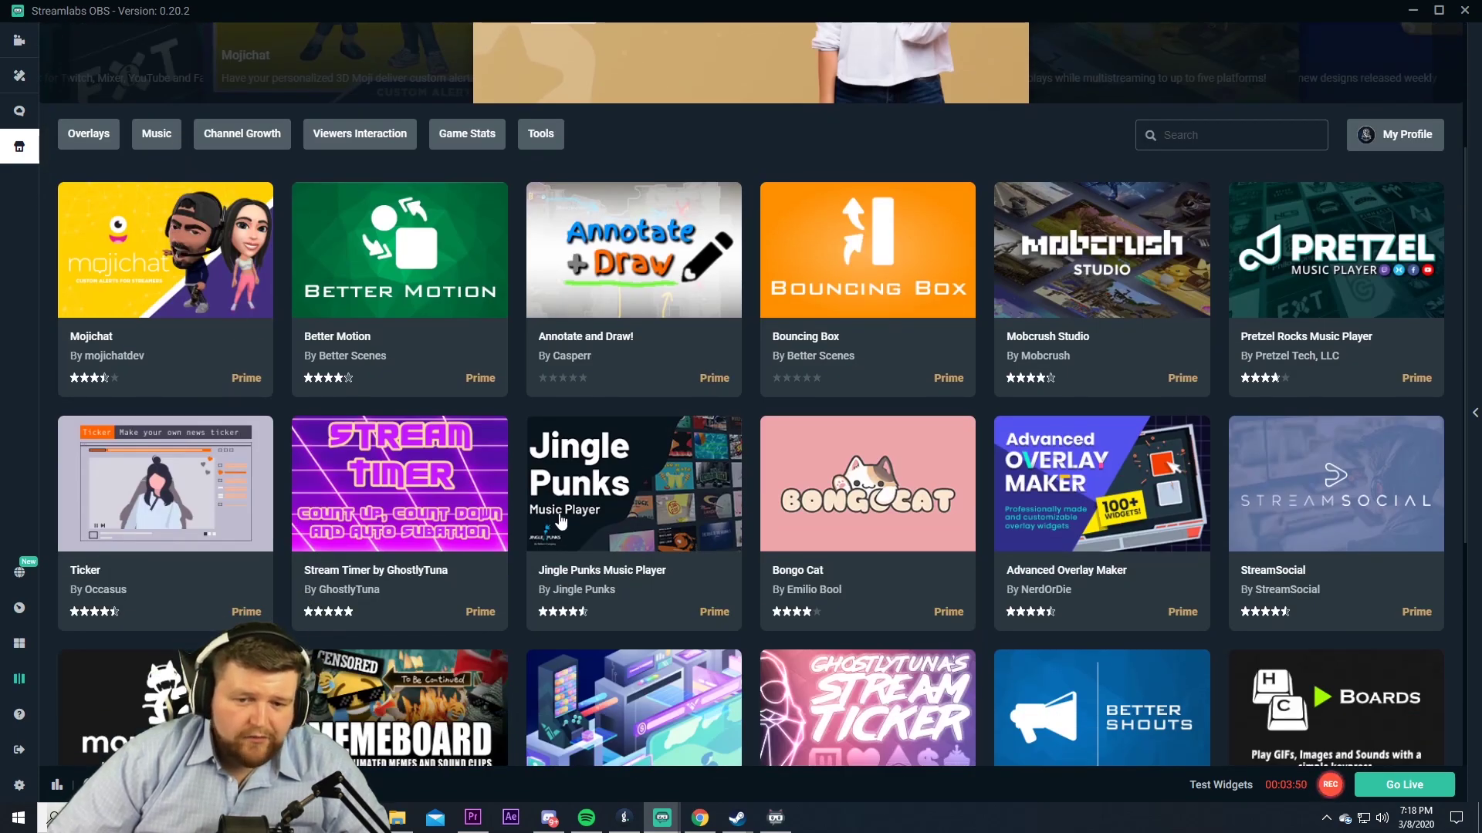
scroll(561, 523, "up", 3)
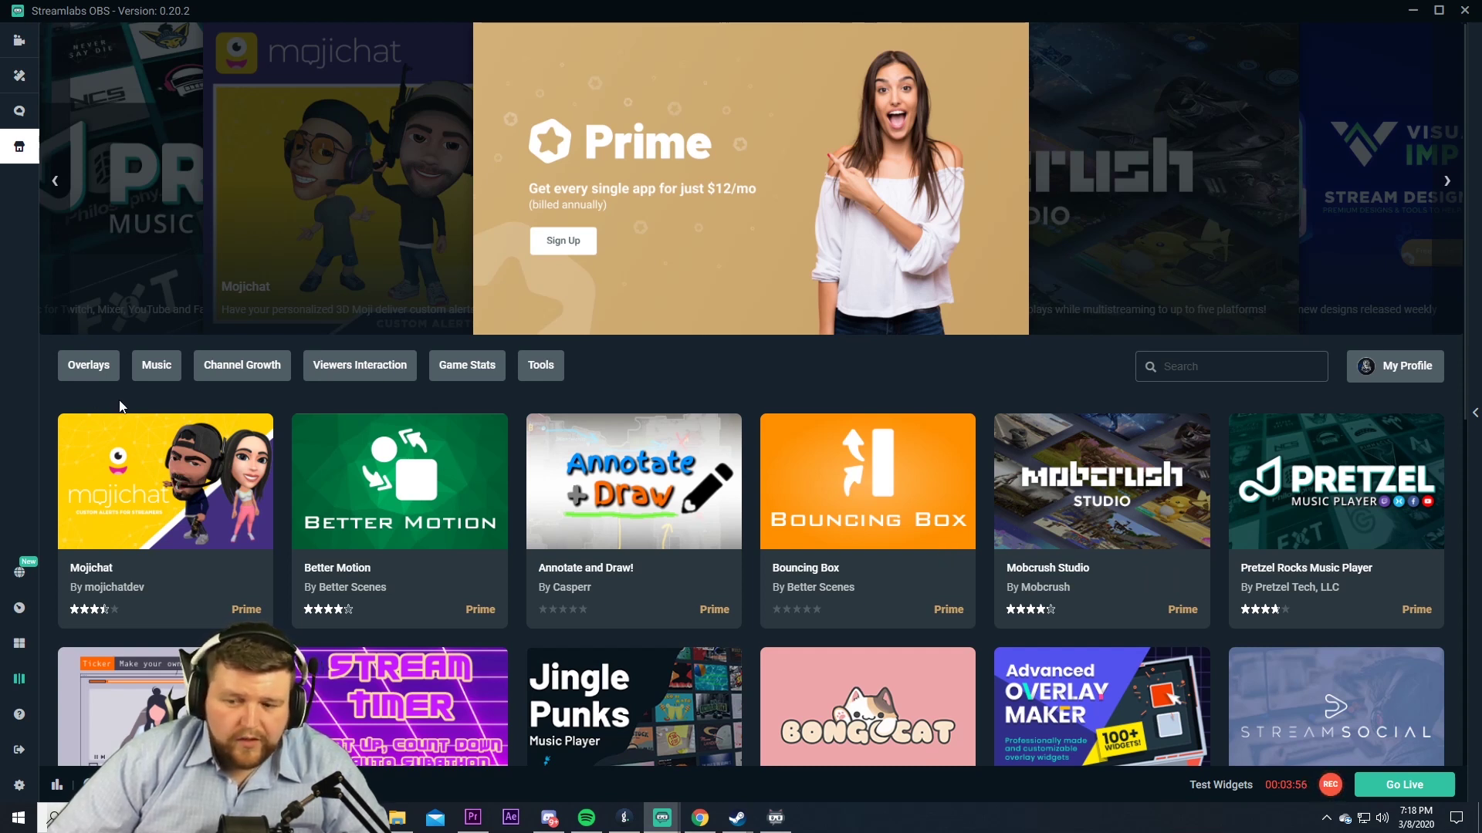
left_click(58, 790)
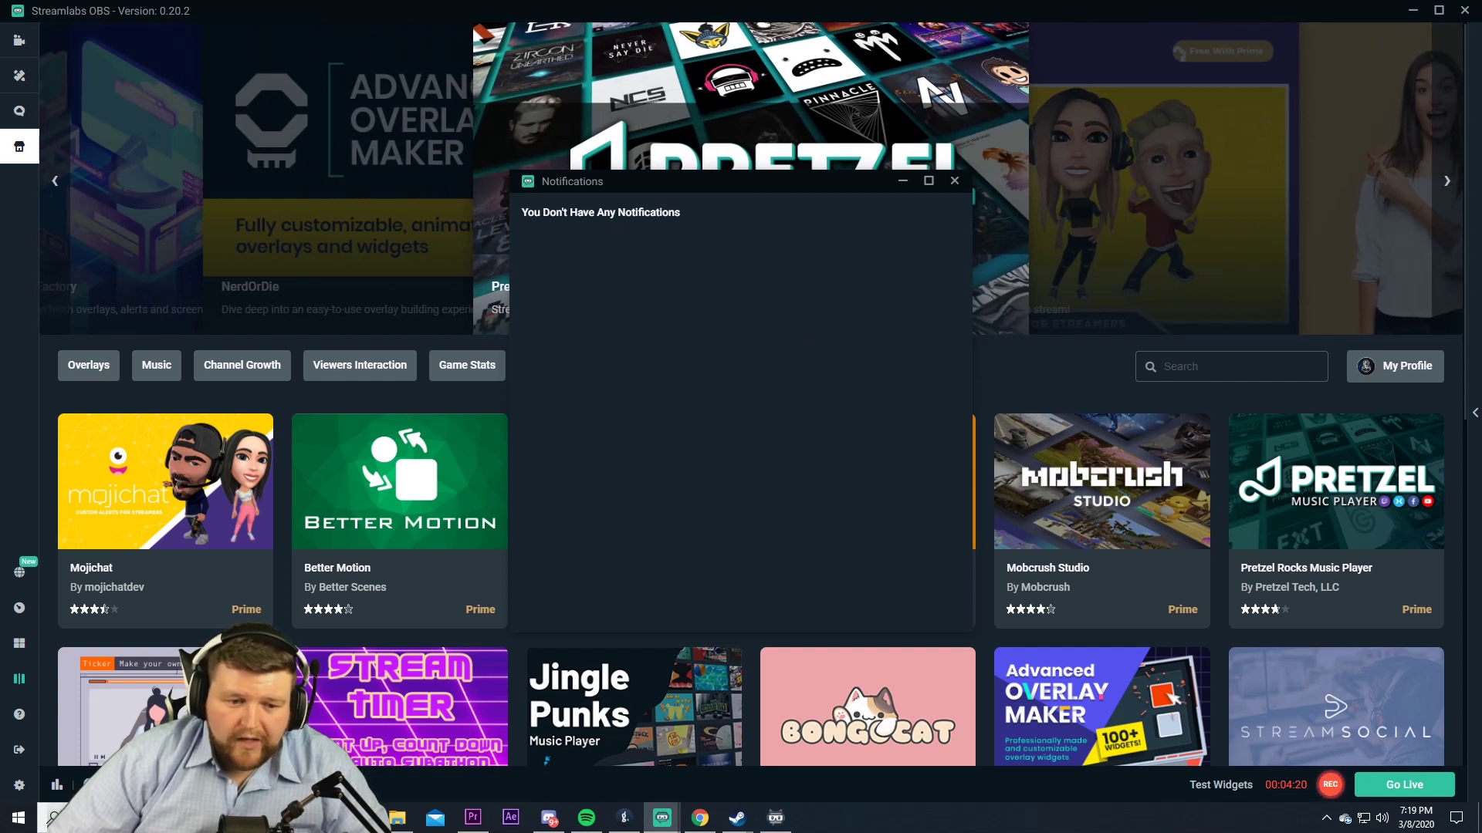
left_click(955, 182)
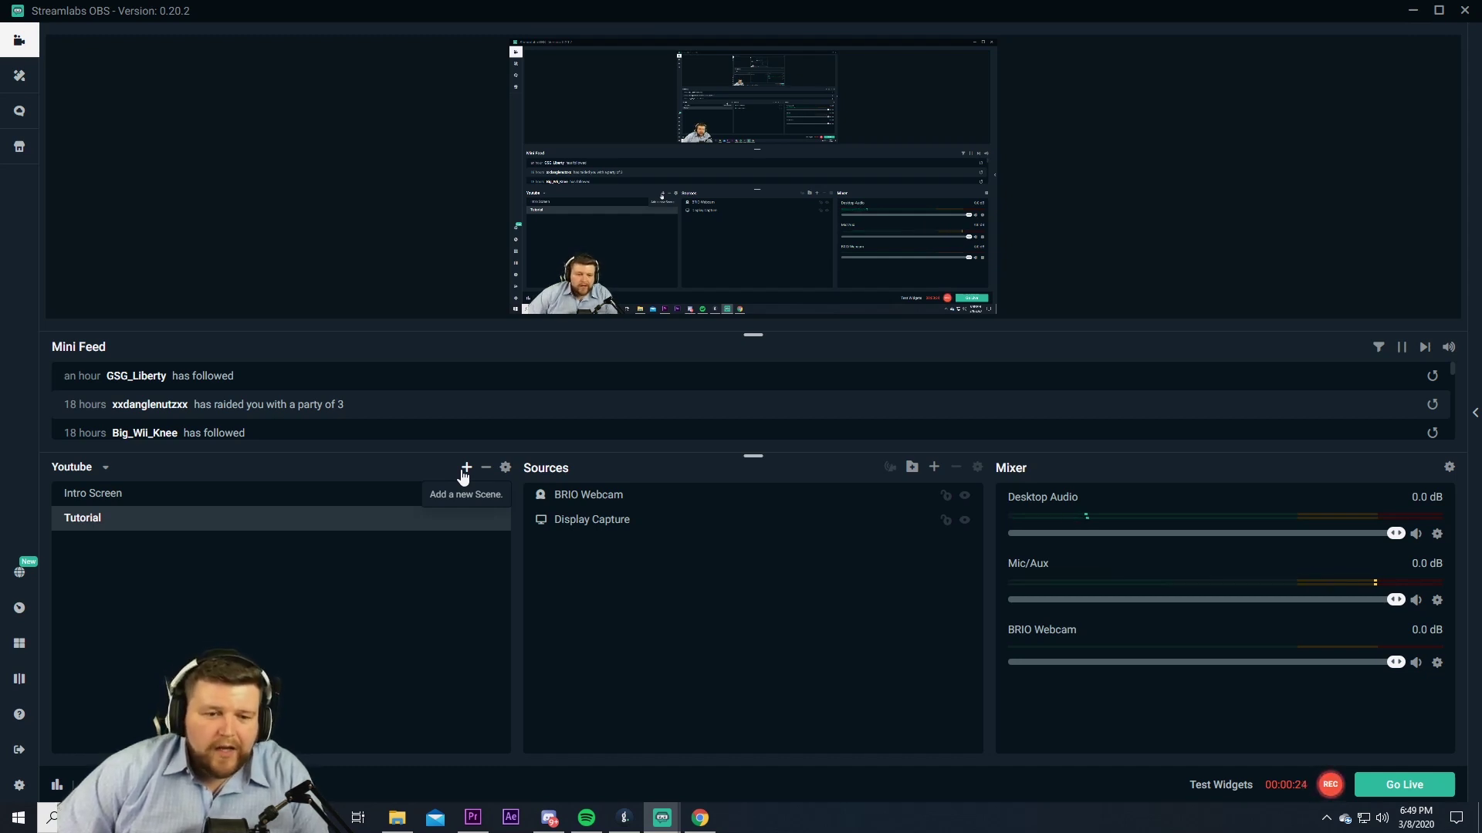
Look through the list of available scene collections while keeping the Youtube collection active.
left_click(103, 468)
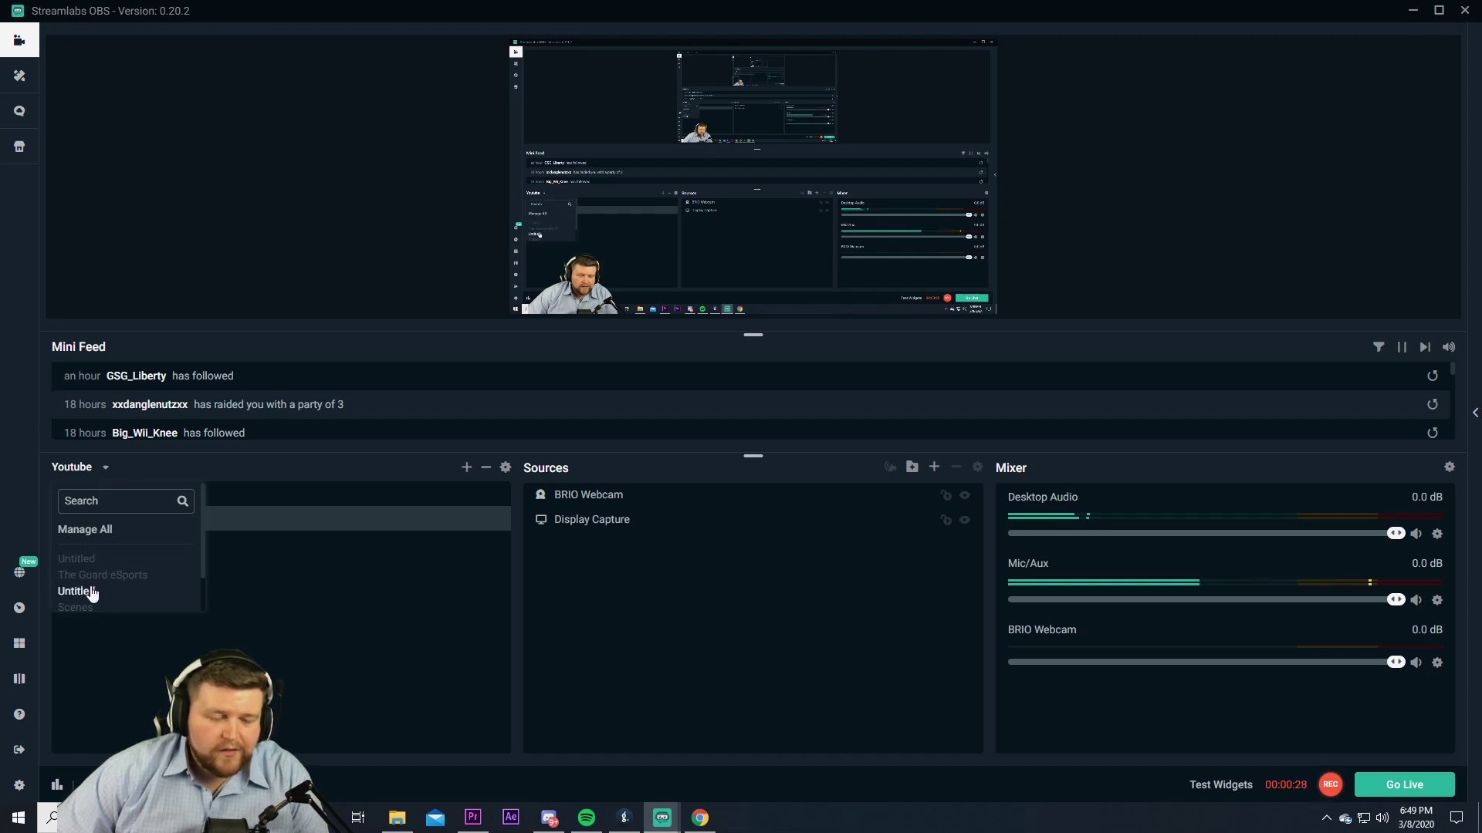
scroll(90, 591, "down", 1)
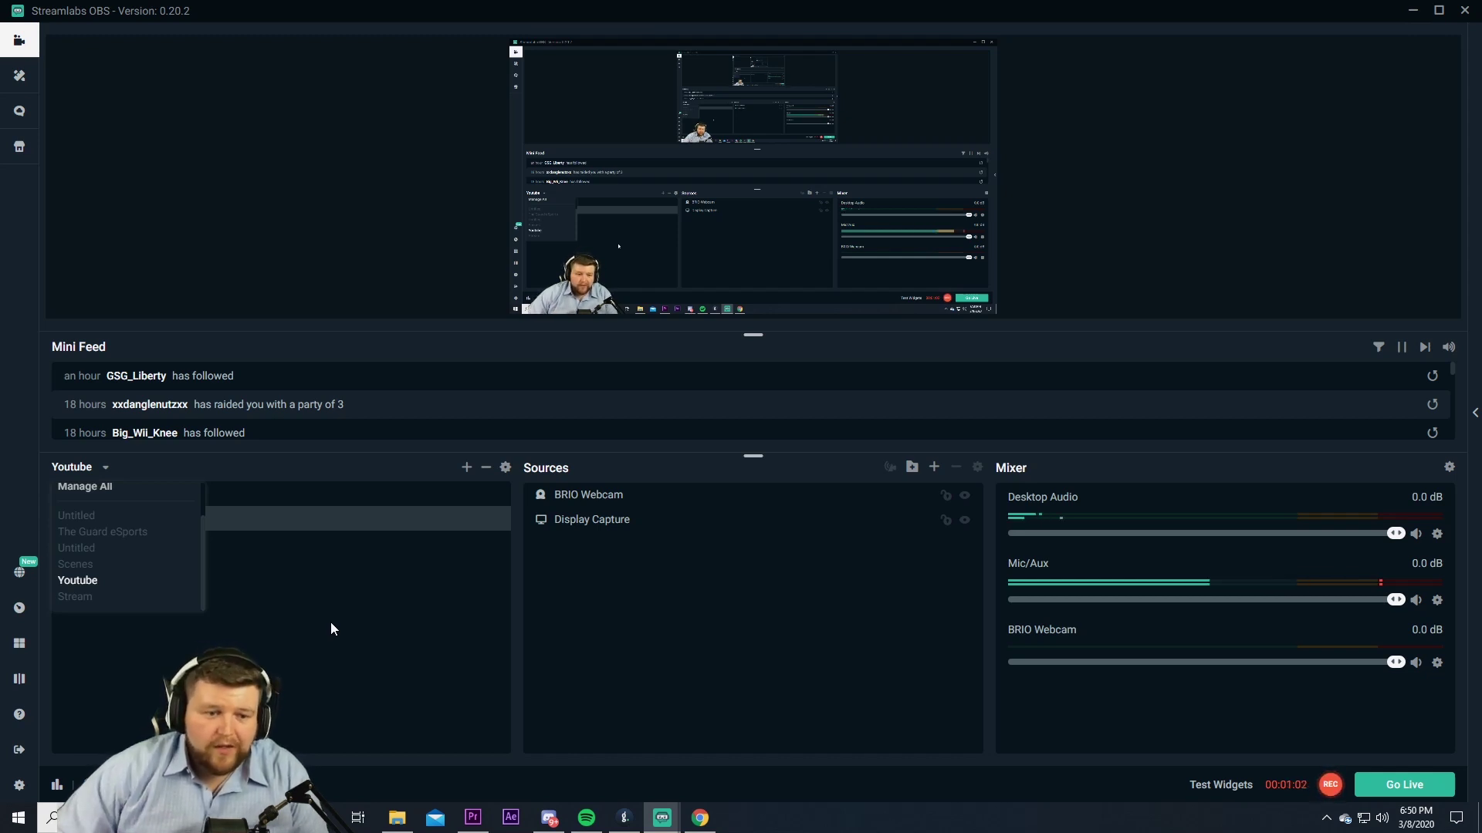
left_click(329, 621)
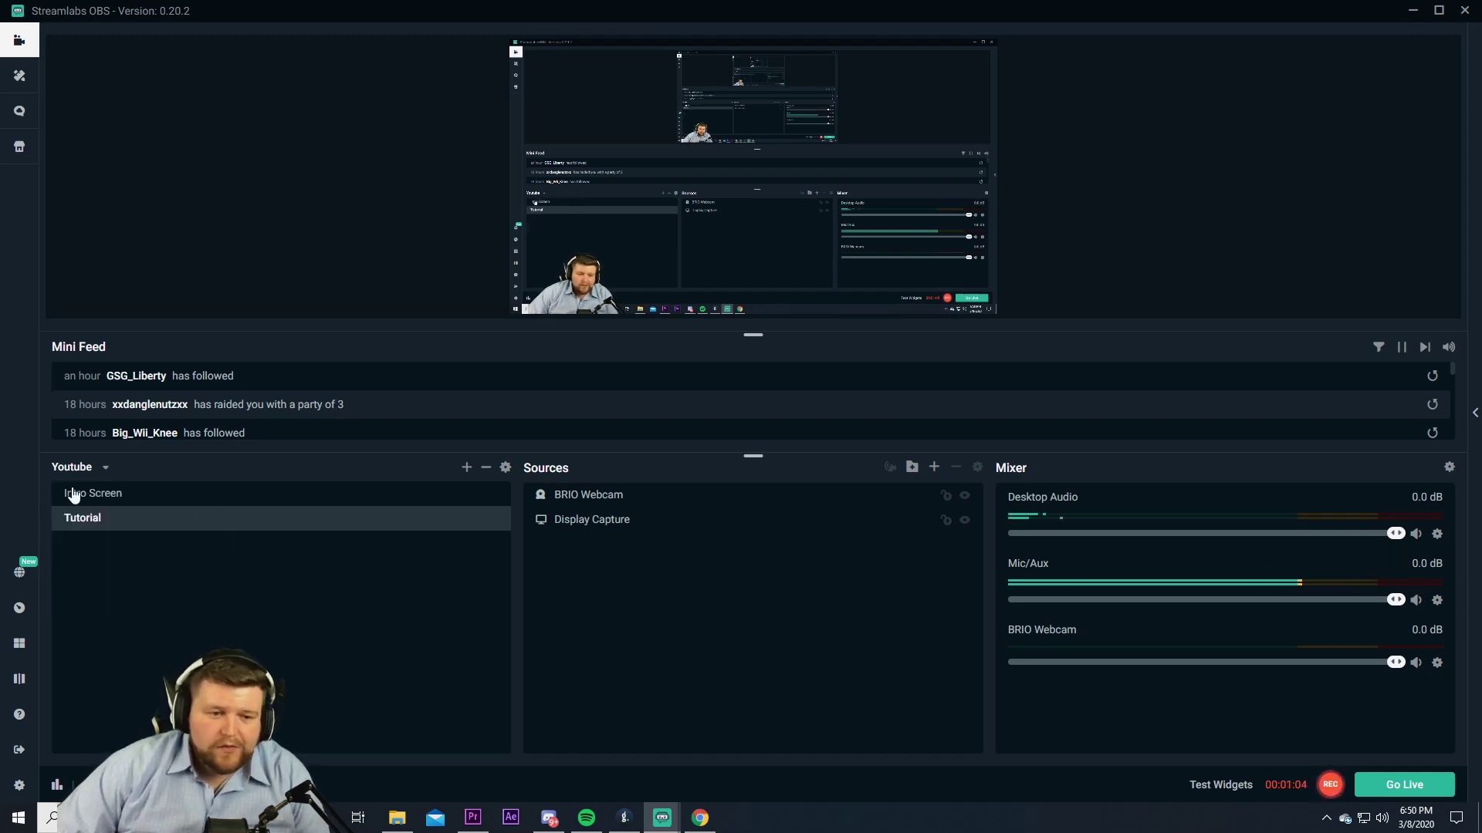
left_click(105, 469)
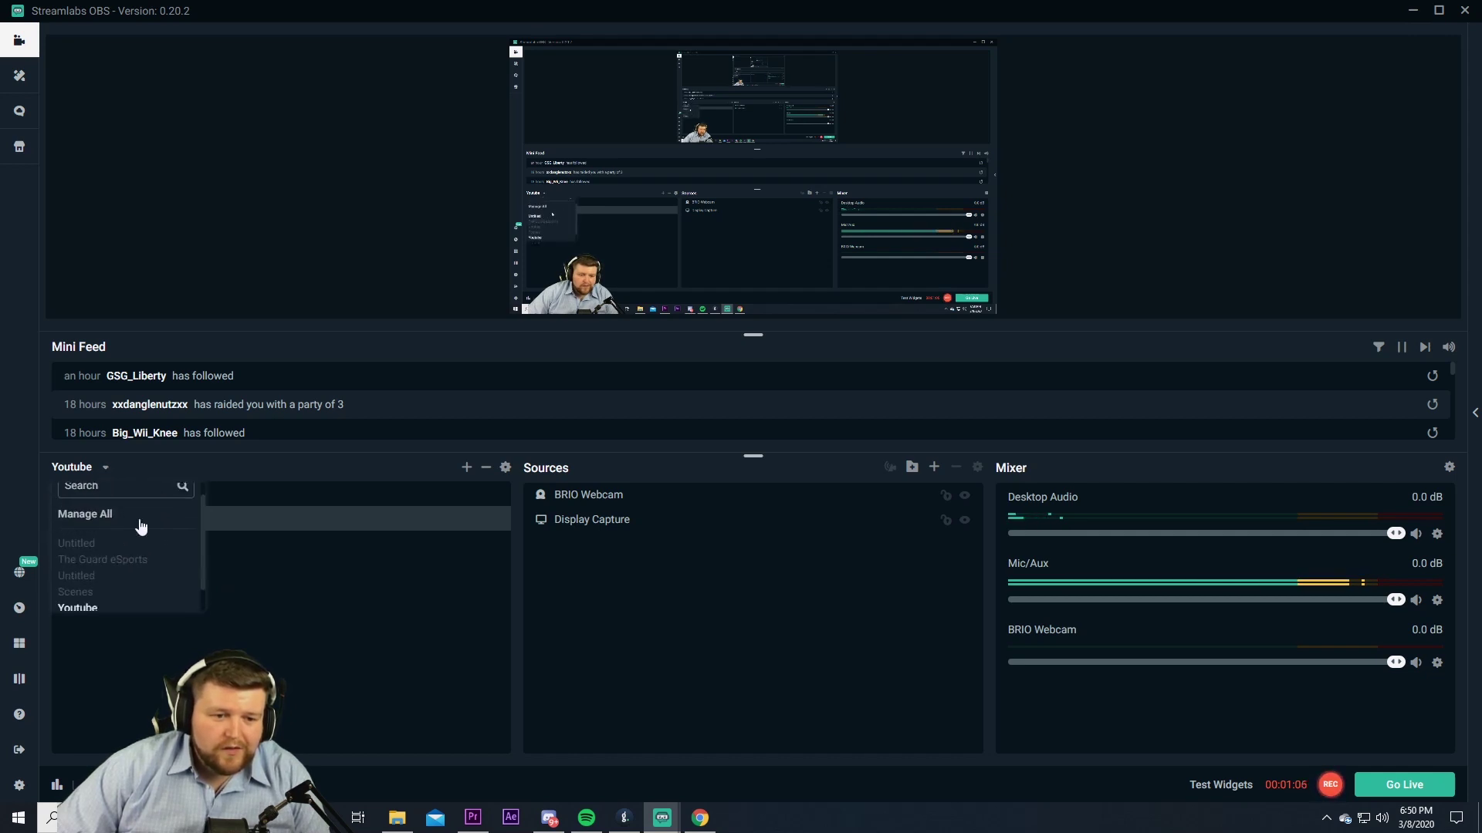
scroll(141, 527, "up", 1)
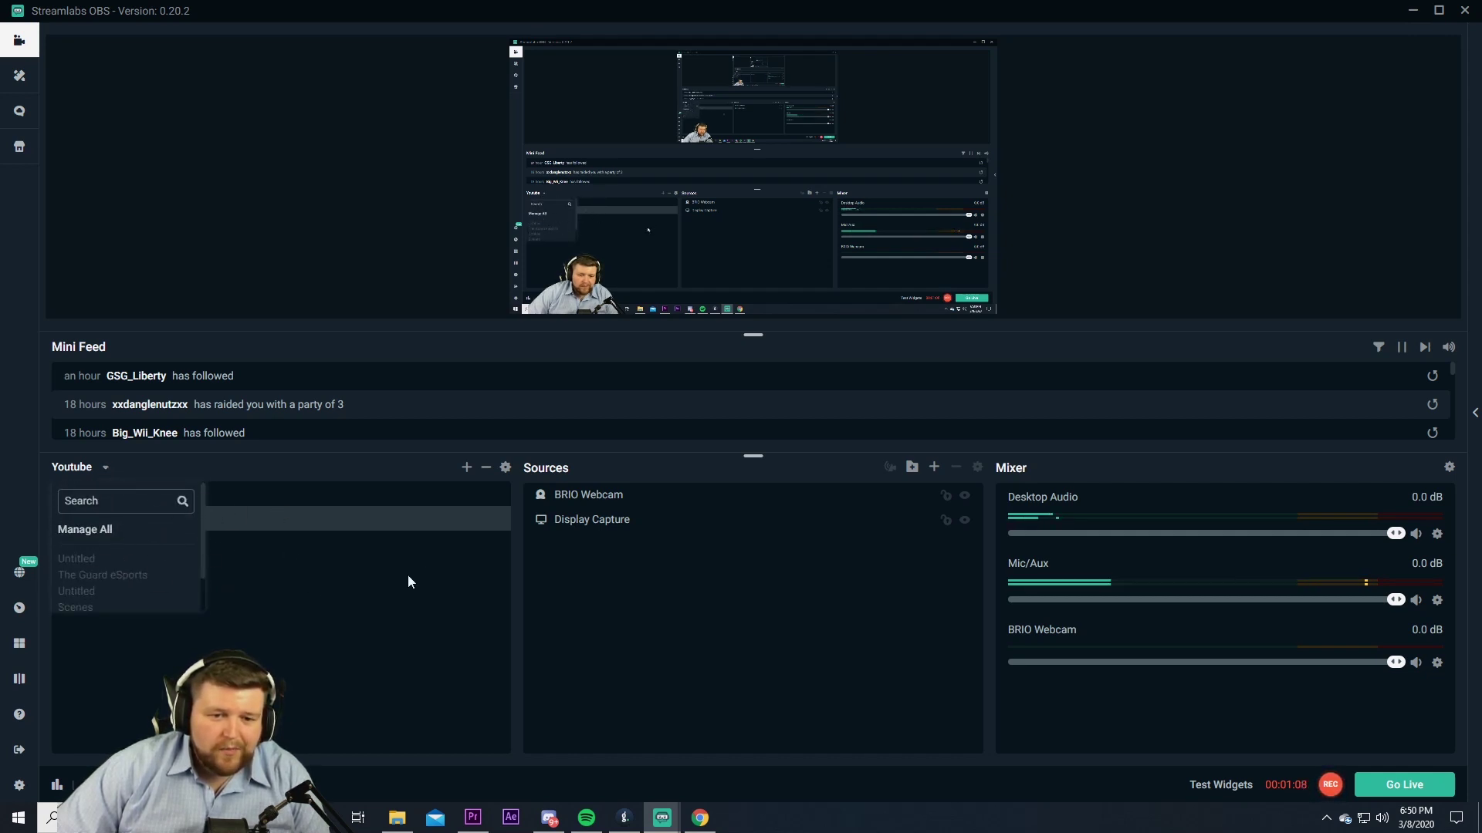
left_click(372, 578)
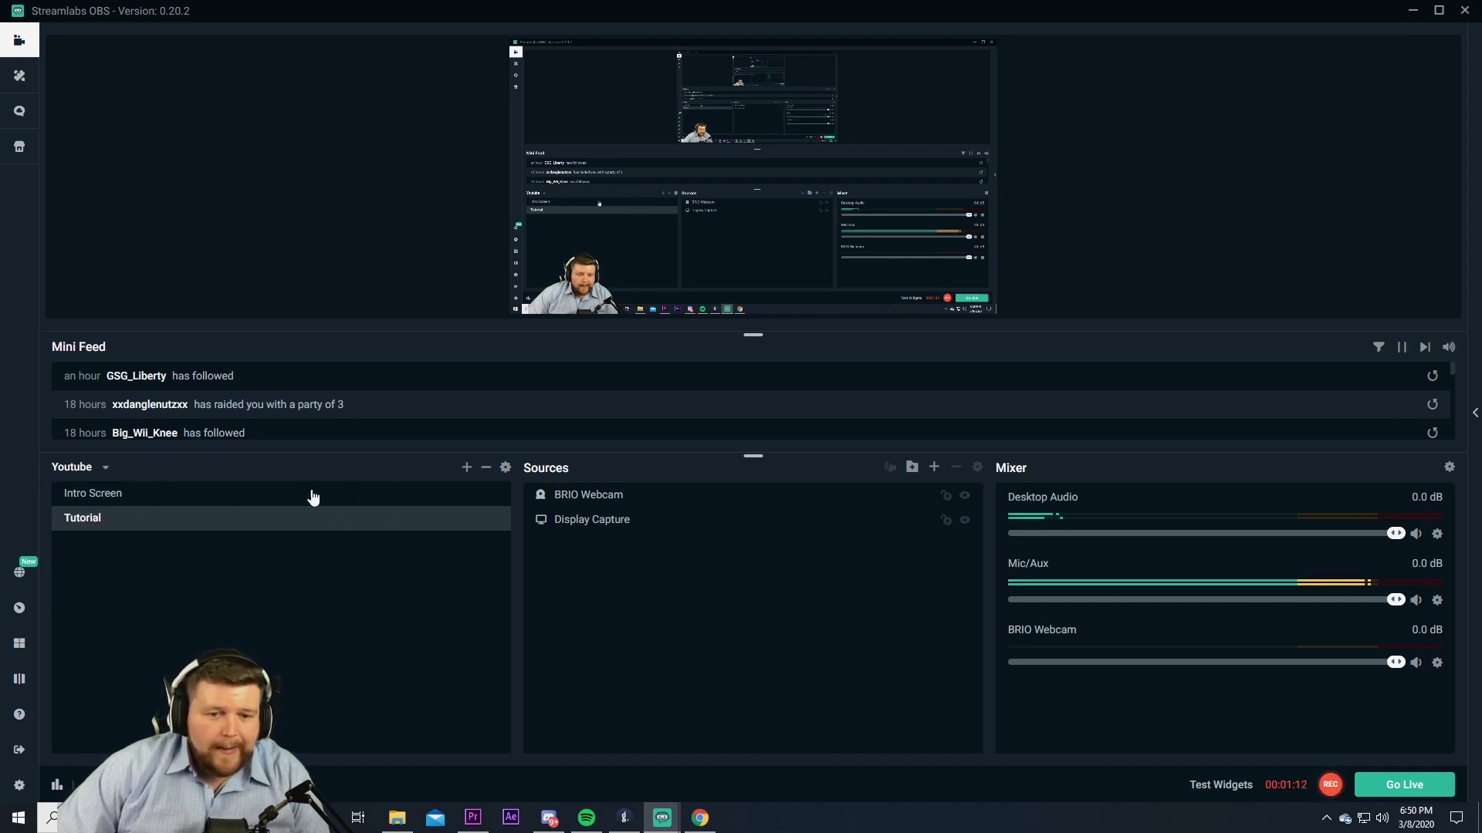
Add a new scene named Tutorial 1.0 to the Youtube scene collection.
left_click(466, 468)
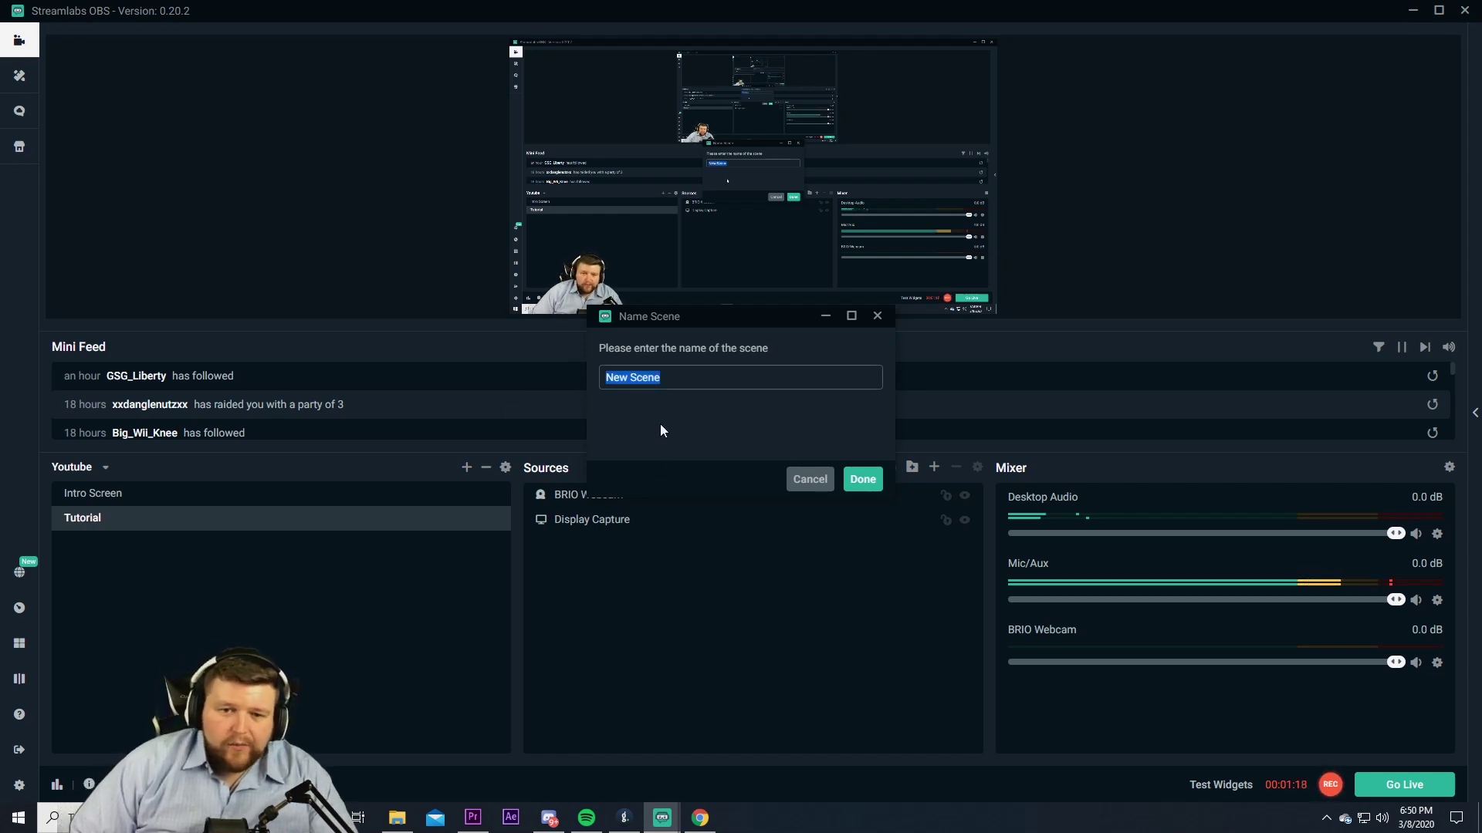
type("Tutorial ")
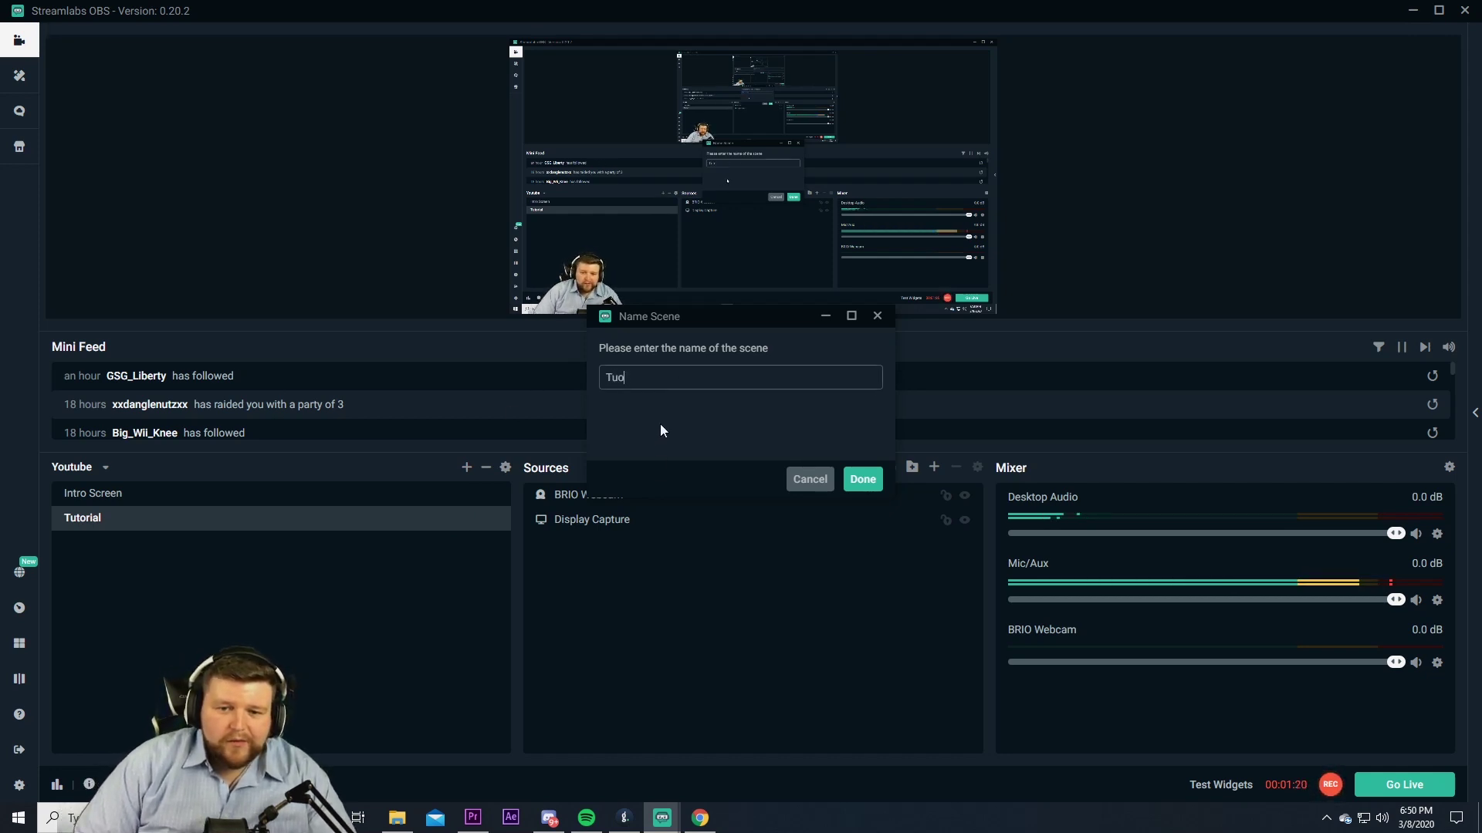
type("1.0")
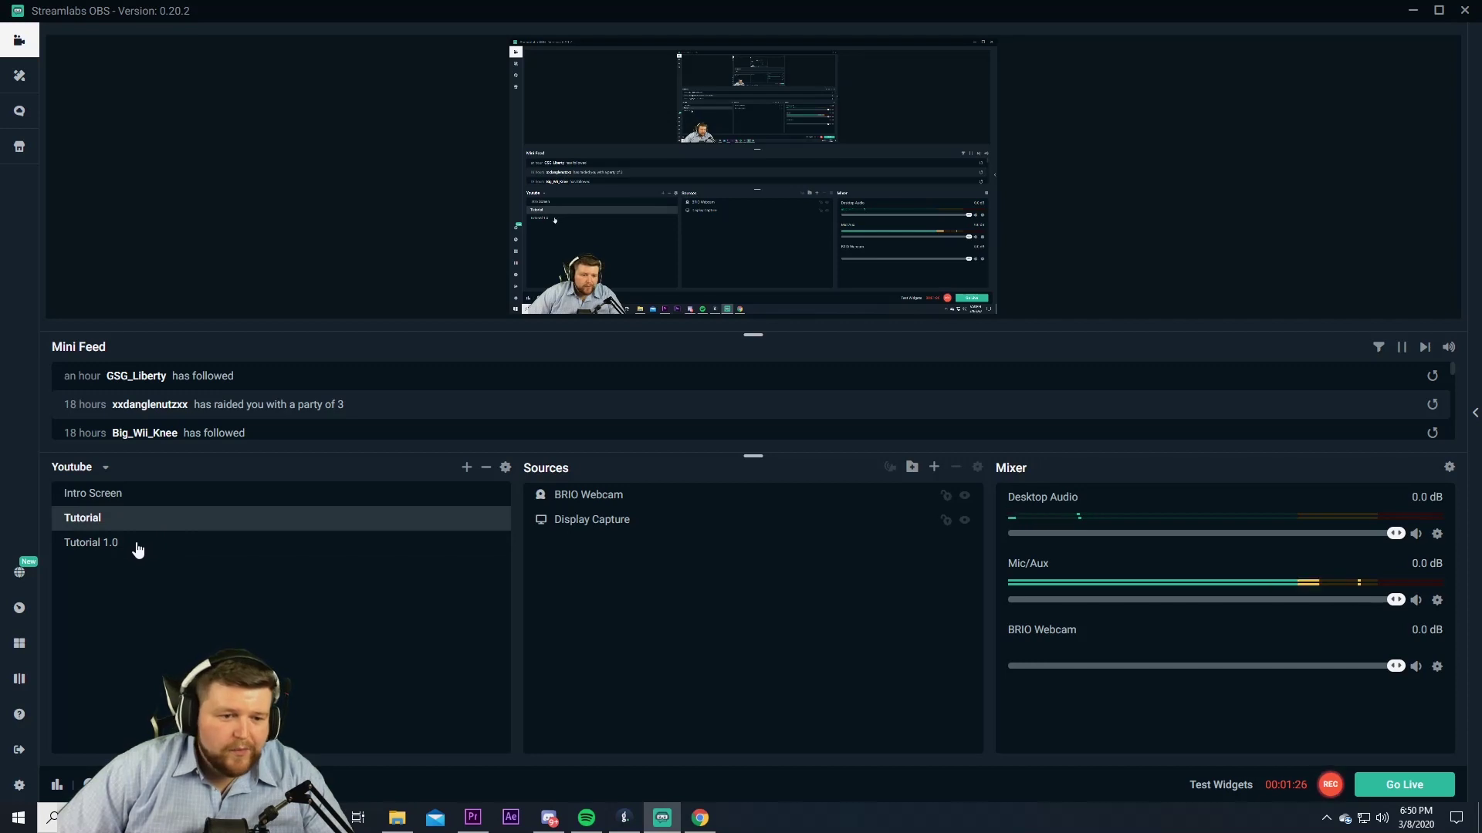
Copy the BRIO Webcam and Display Capture sources from the Tutorial scene into Tutorial 1.0 and compare the two scenes.
left_click(562, 495)
right_click(572, 494)
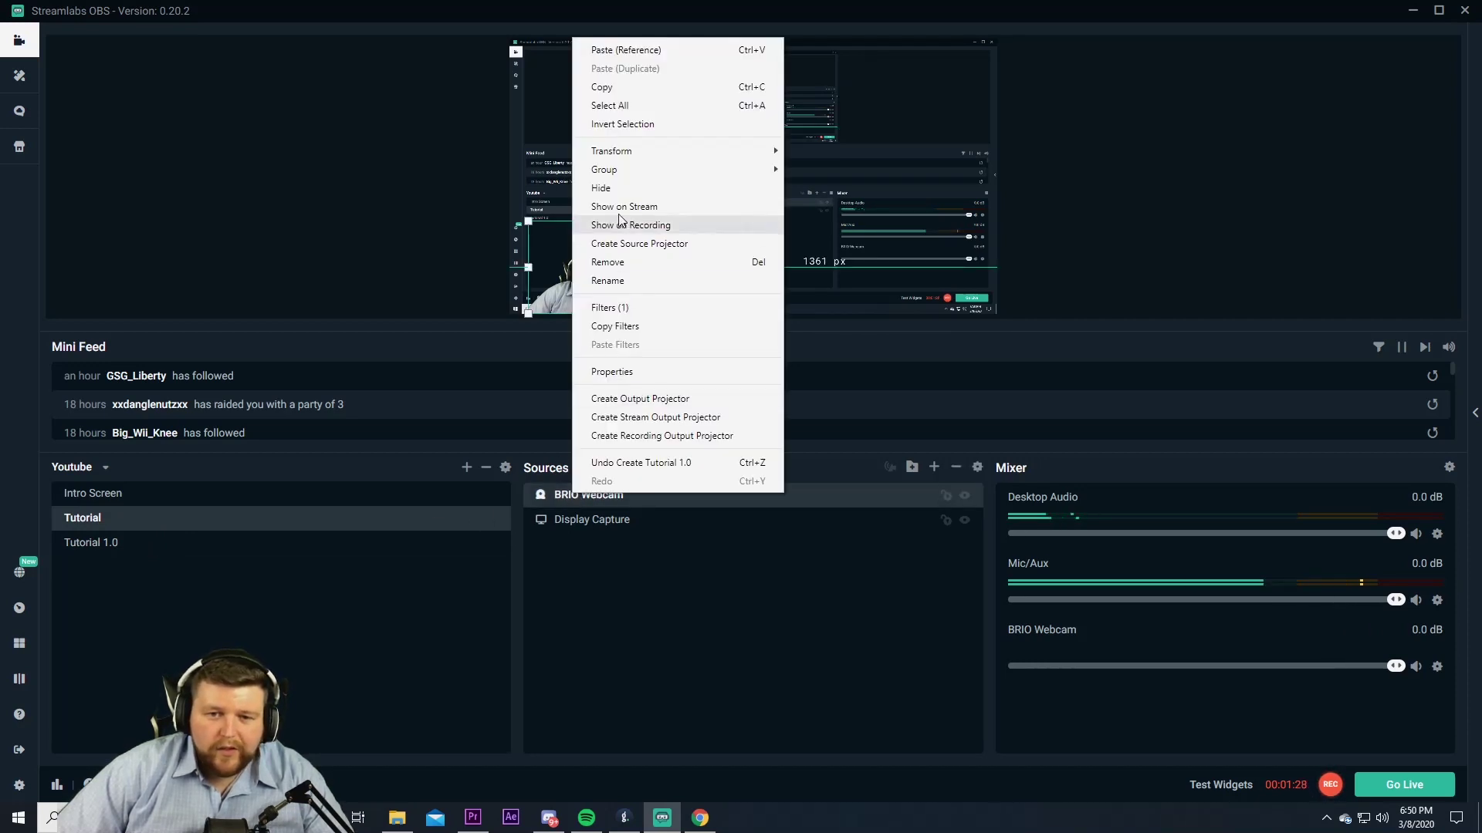
left_click(617, 87)
left_click(581, 522)
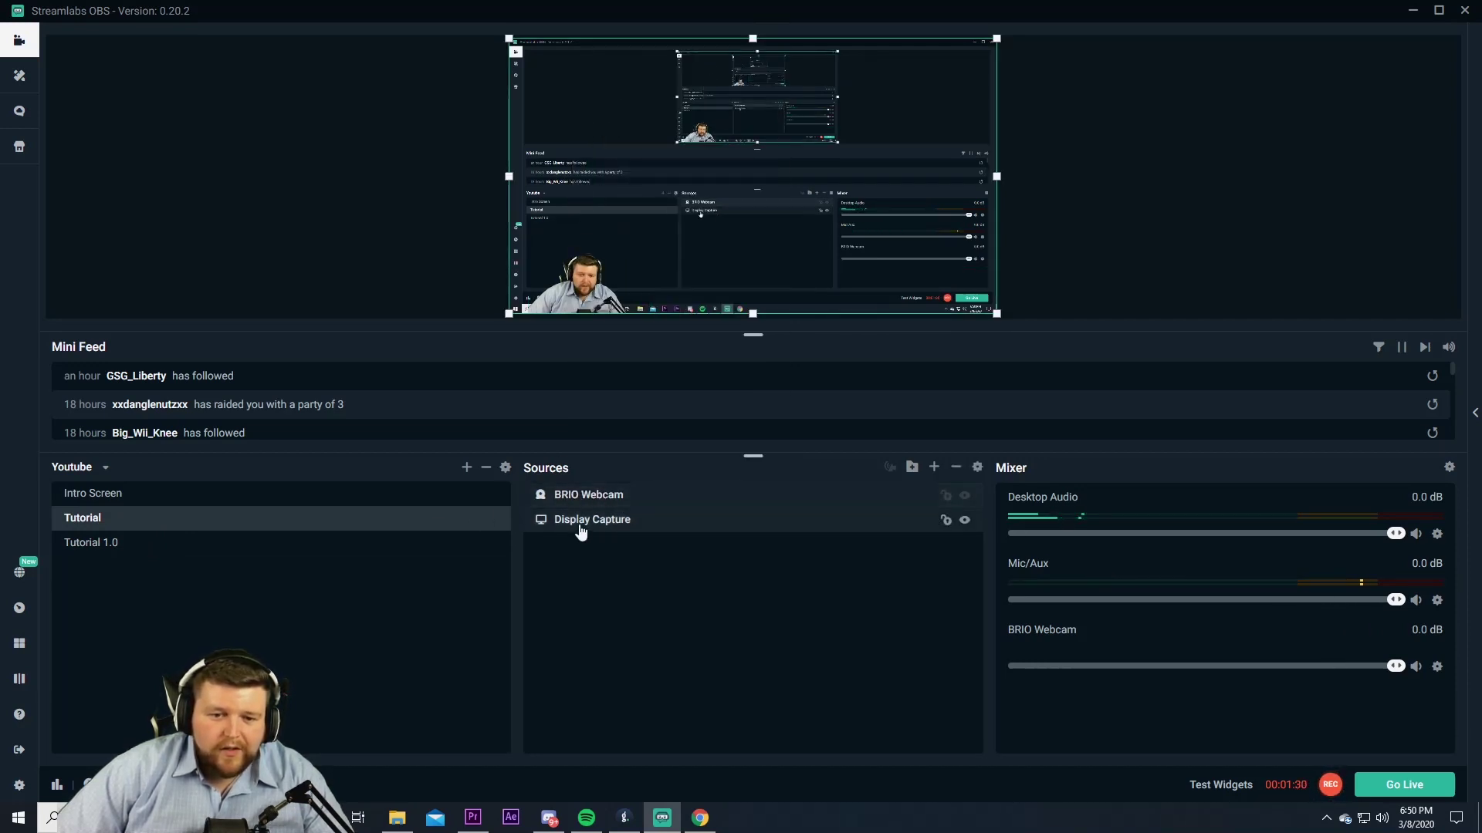
left_click(575, 496)
right_click(582, 498)
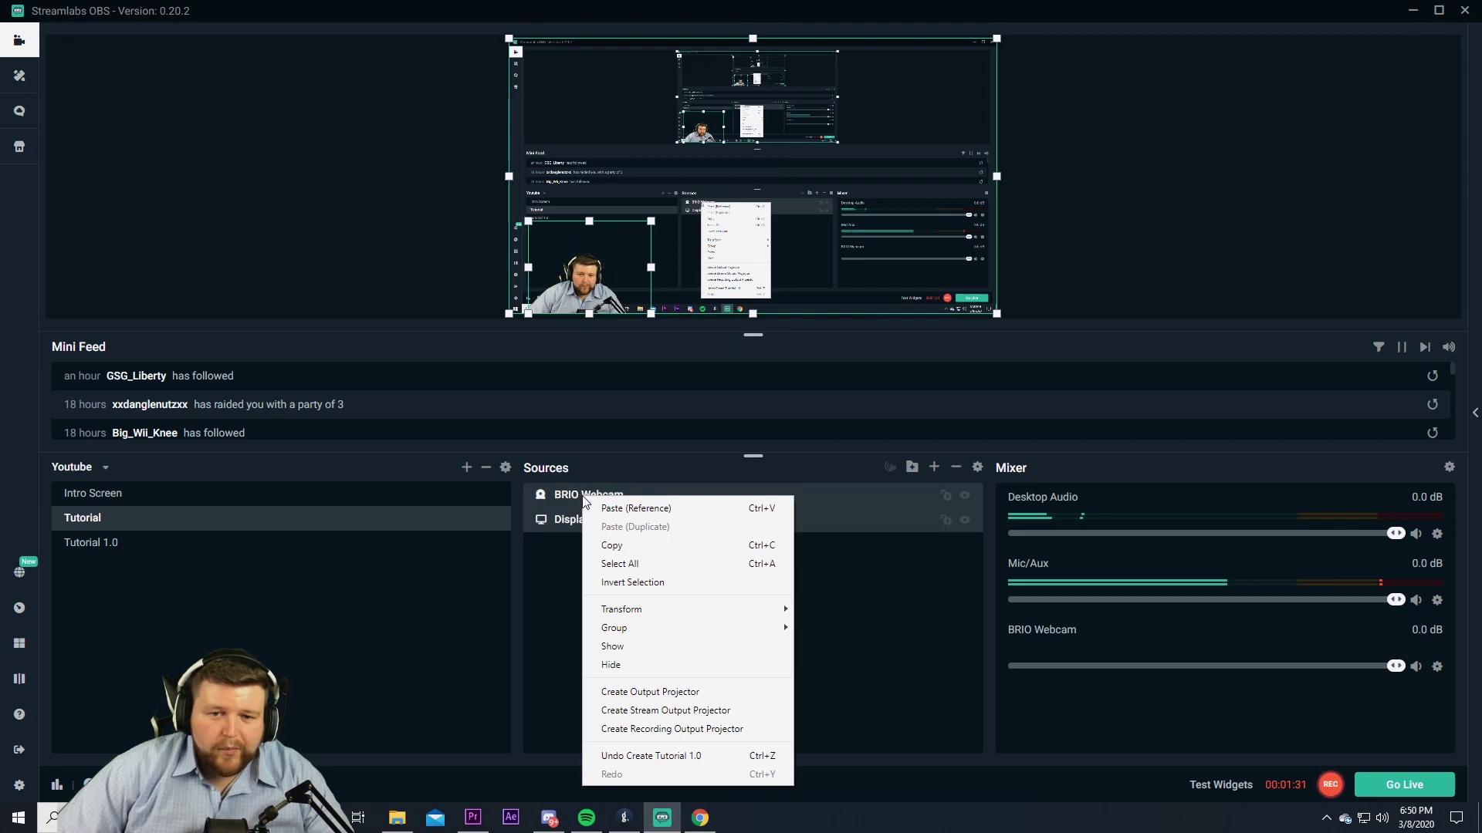
left_click(615, 548)
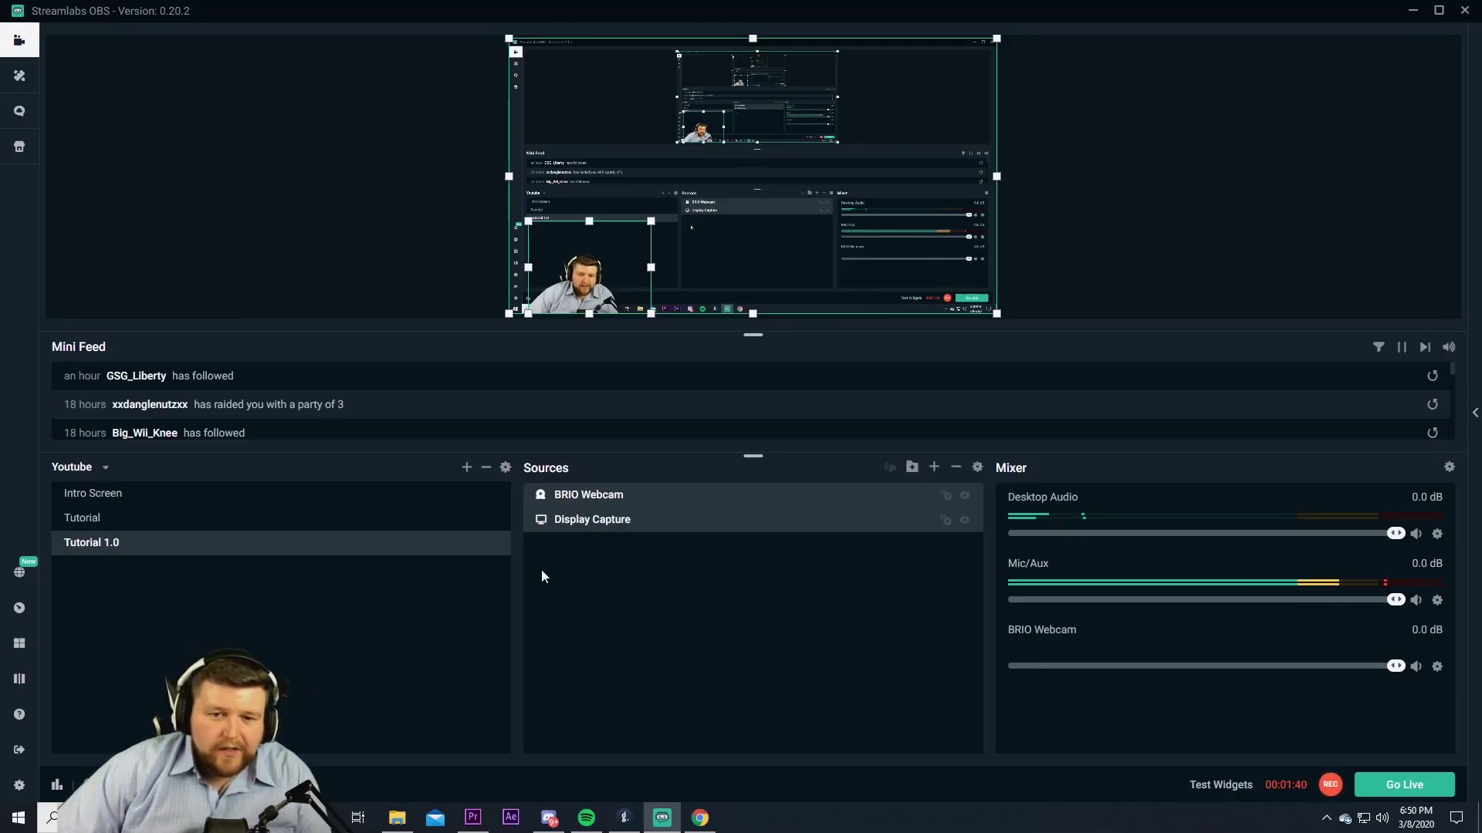
left_click(102, 524)
left_click(108, 542)
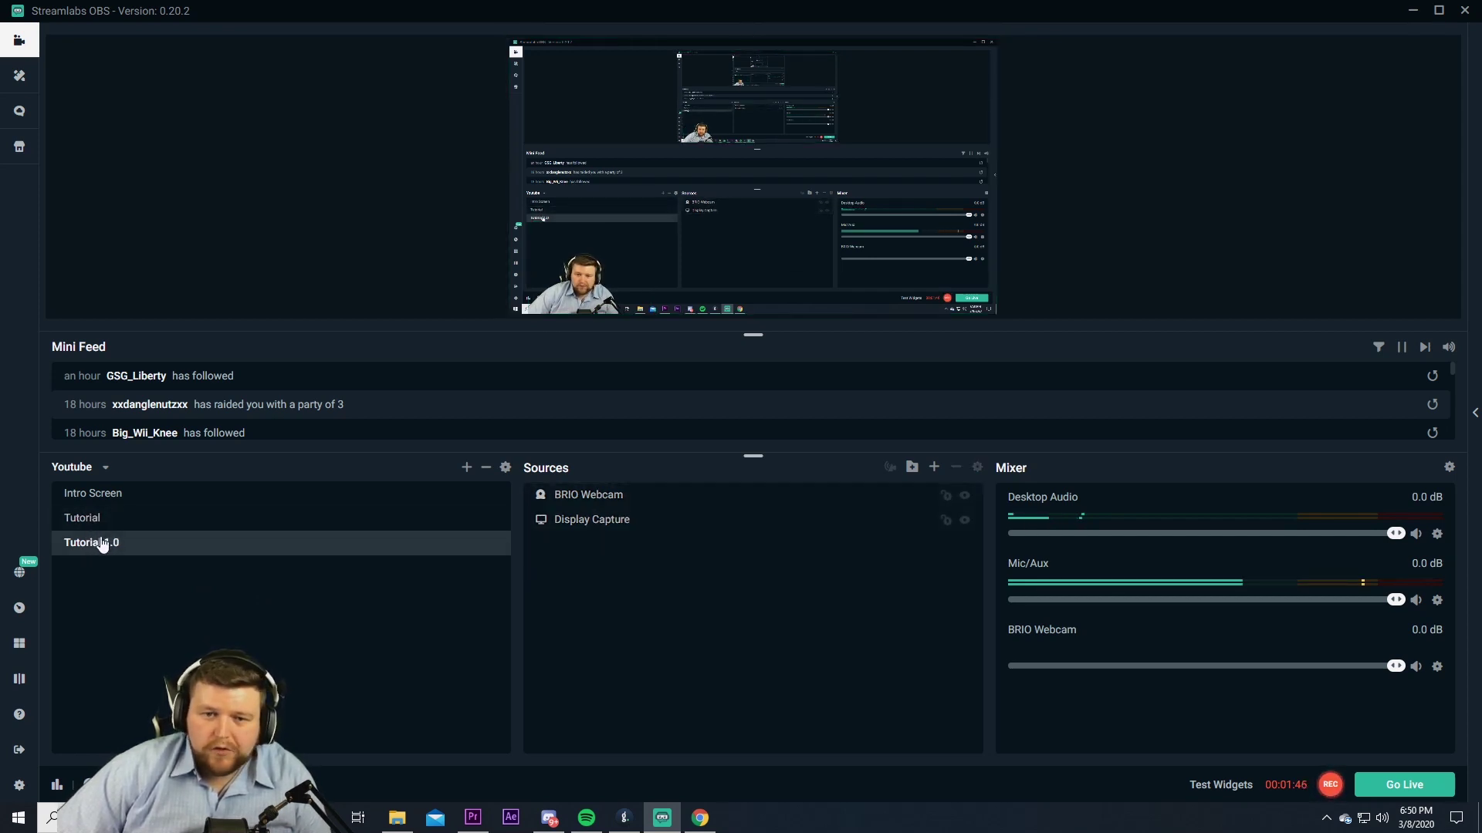
Hide and show the BRIO Webcam source in the Tutorial 1.0 scene to demonstrate its visibility control.
left_click(966, 498)
left_click(965, 498)
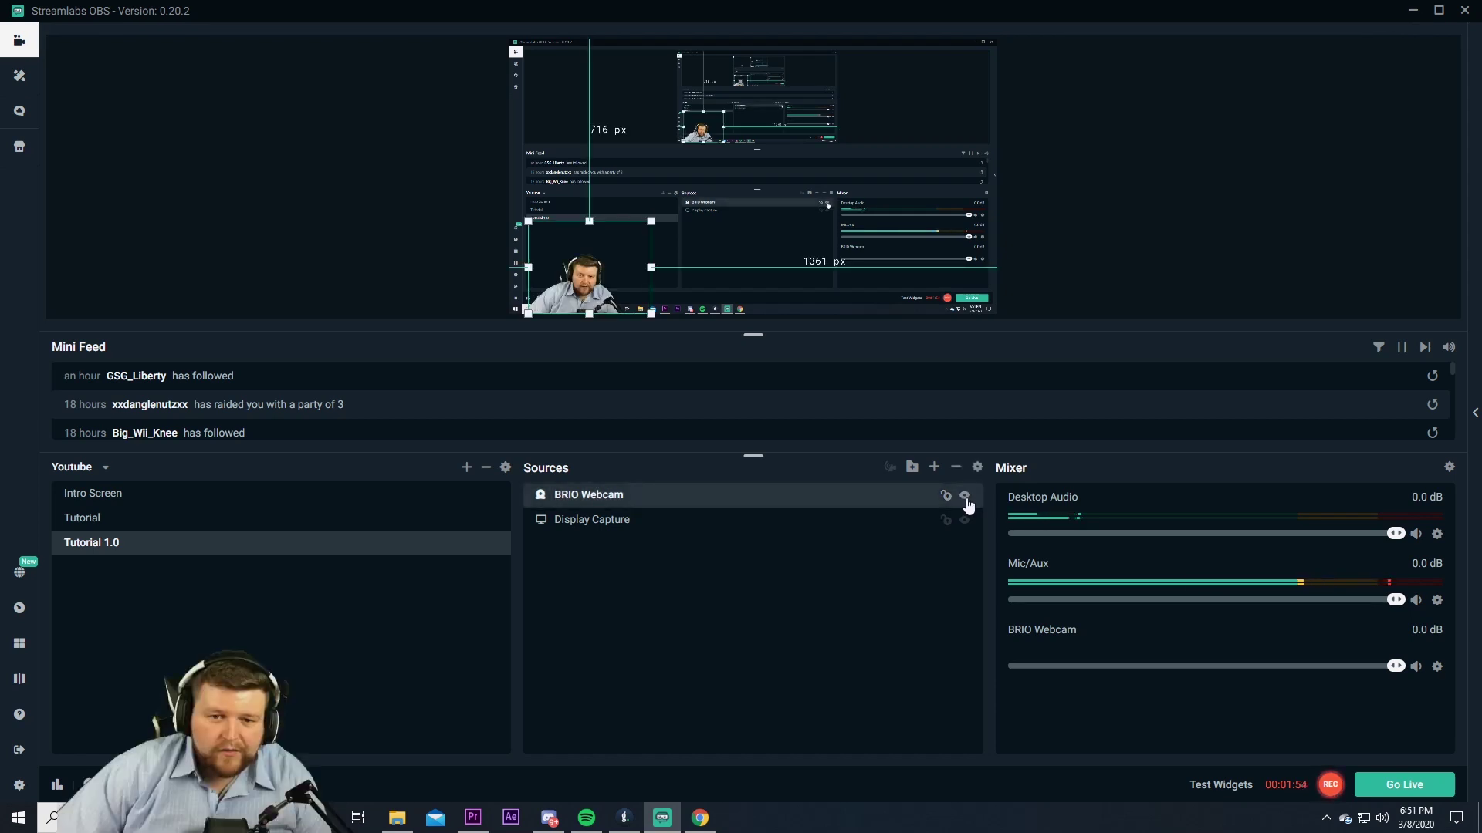
left_click(965, 498)
left_click(967, 501)
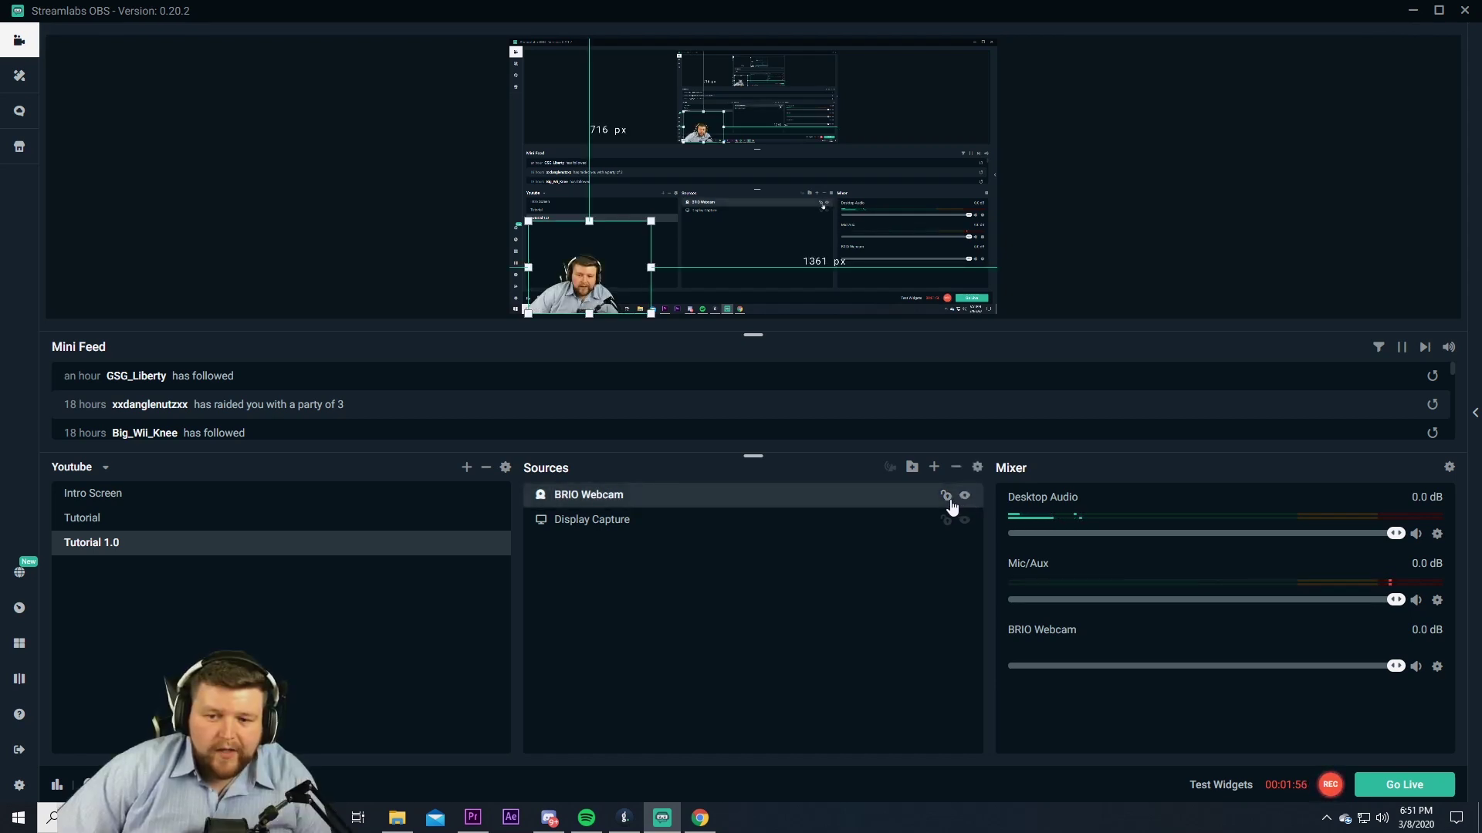
Lock the BRIO Webcam source in Tutorial 1.0, then toggle its visibility off and back on.
left_click(946, 500)
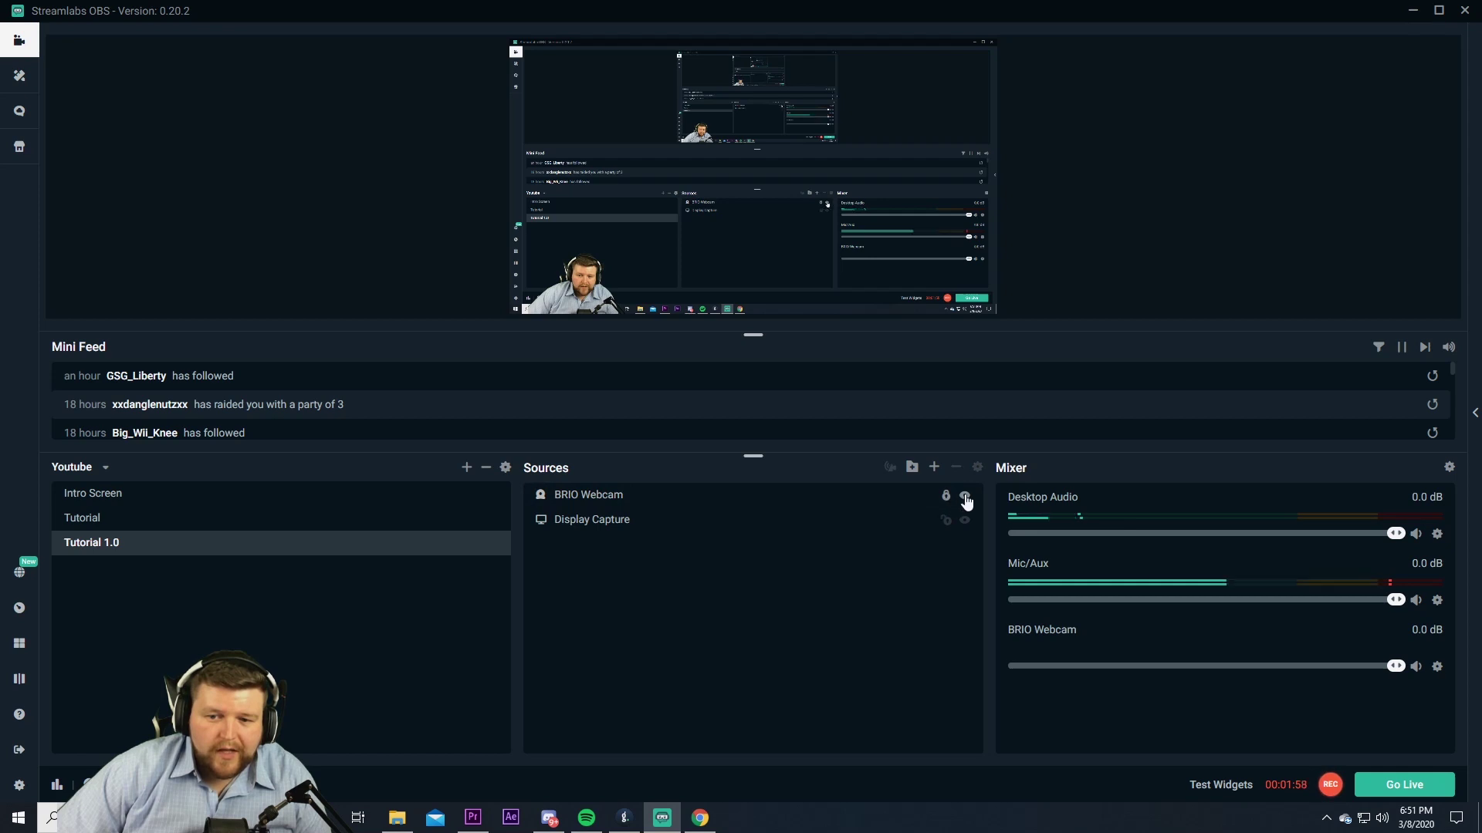
left_click(965, 502)
left_click(964, 502)
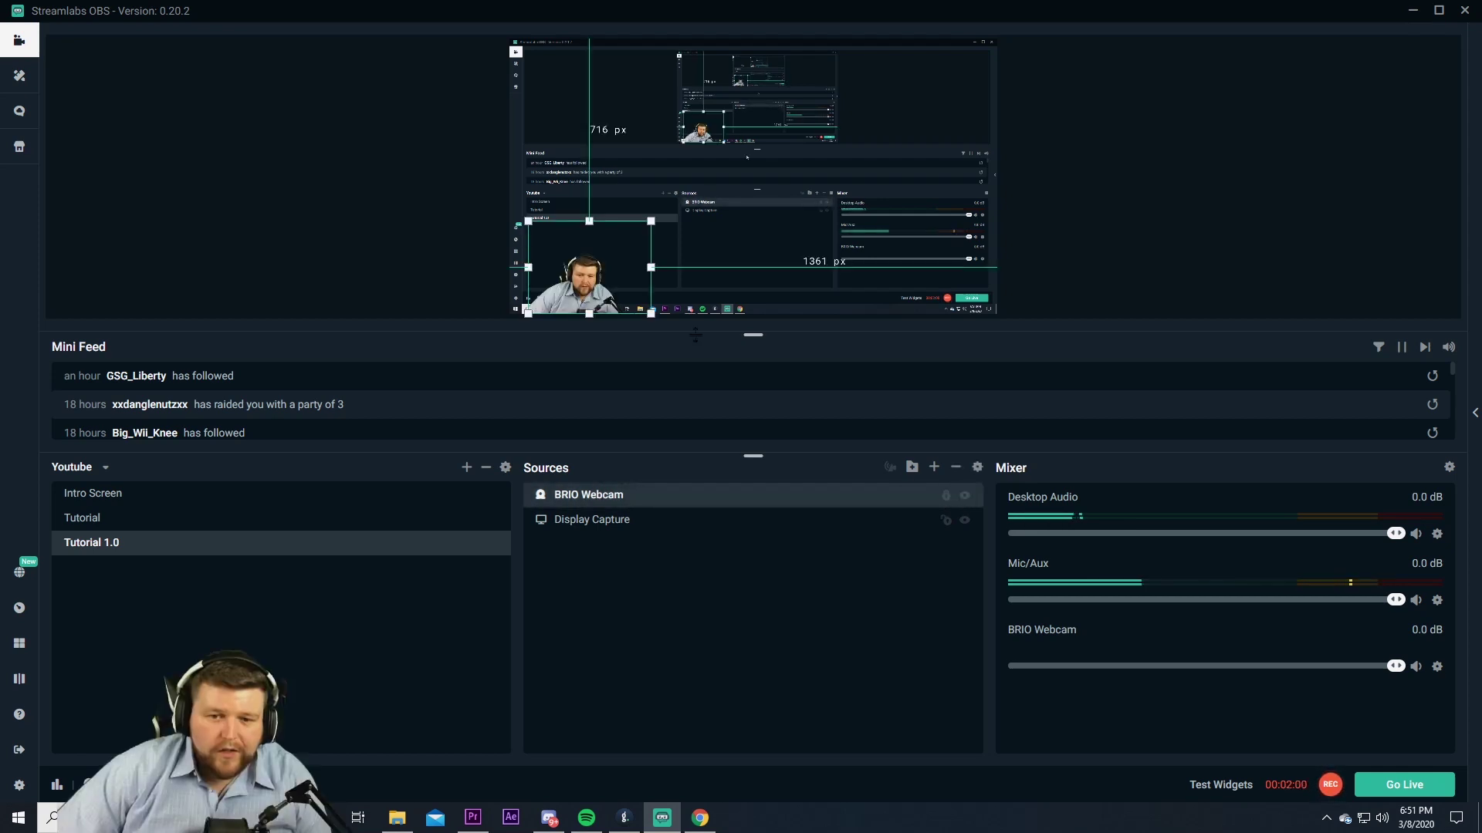
Try to select the locked BRIO Webcam in the preview, then unlock the source in Tutorial 1.0 and clear the selection.
left_click(598, 278)
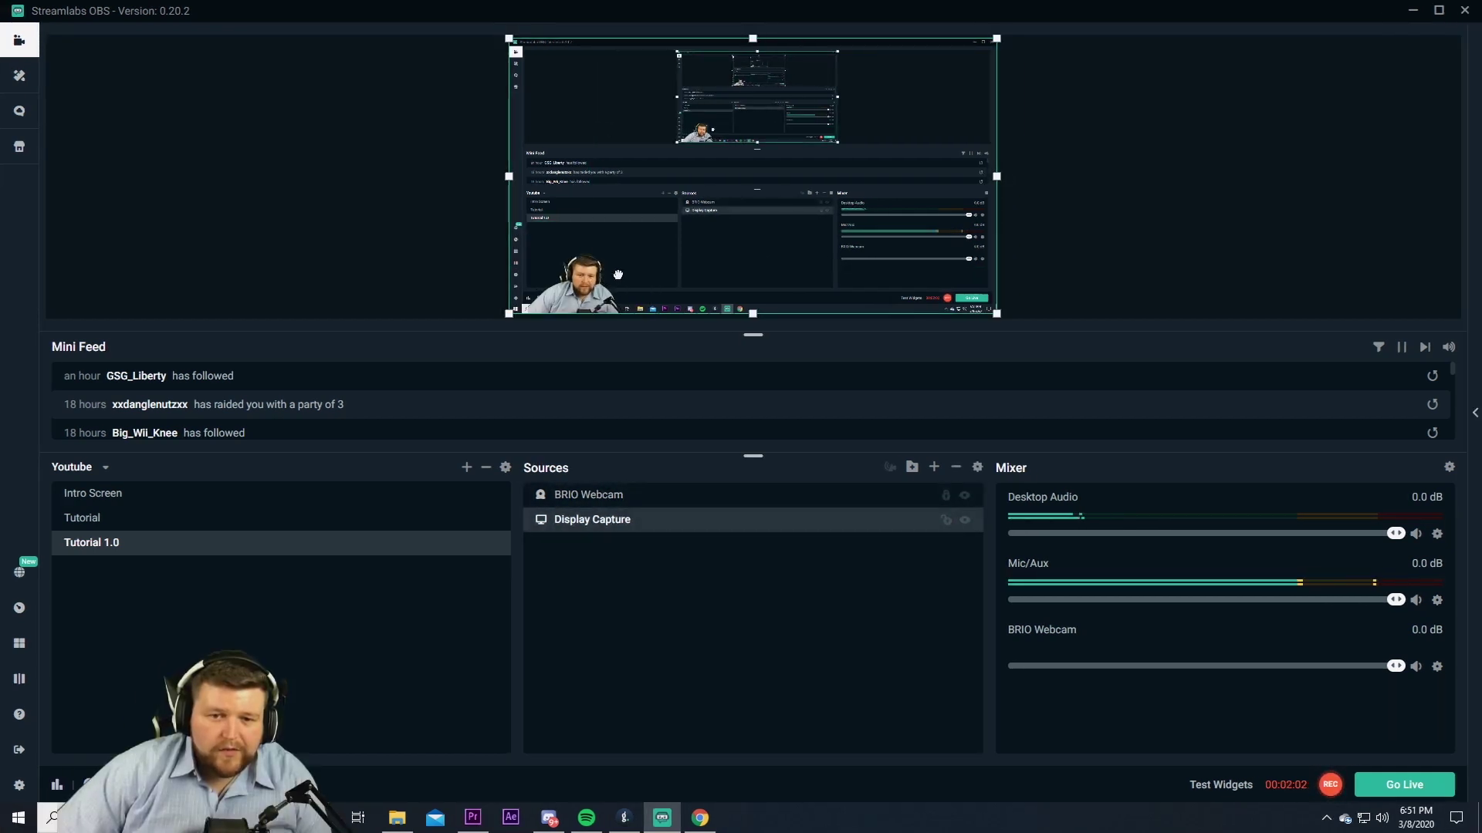
left_click(568, 280)
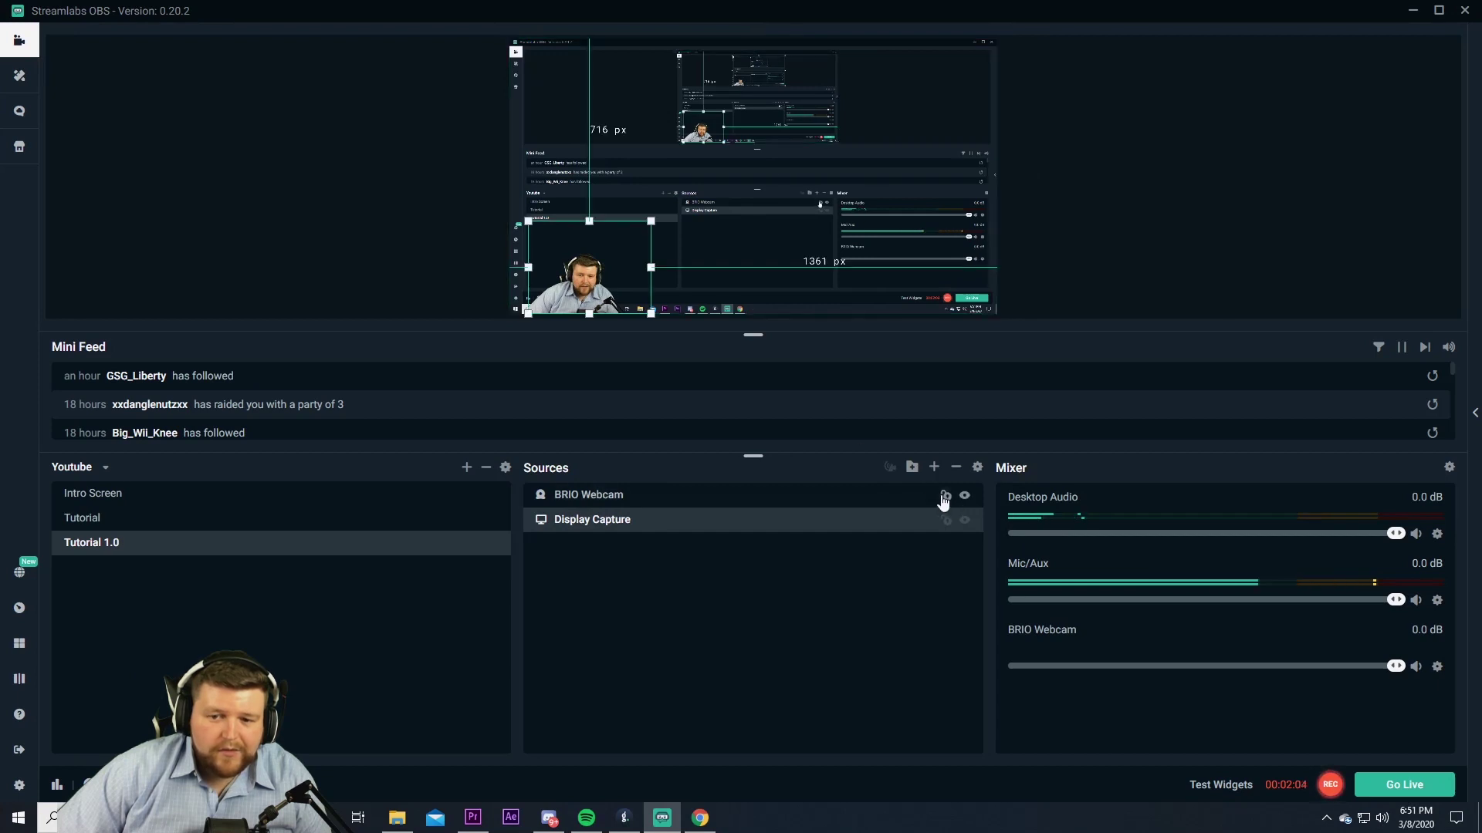
left_click(428, 288)
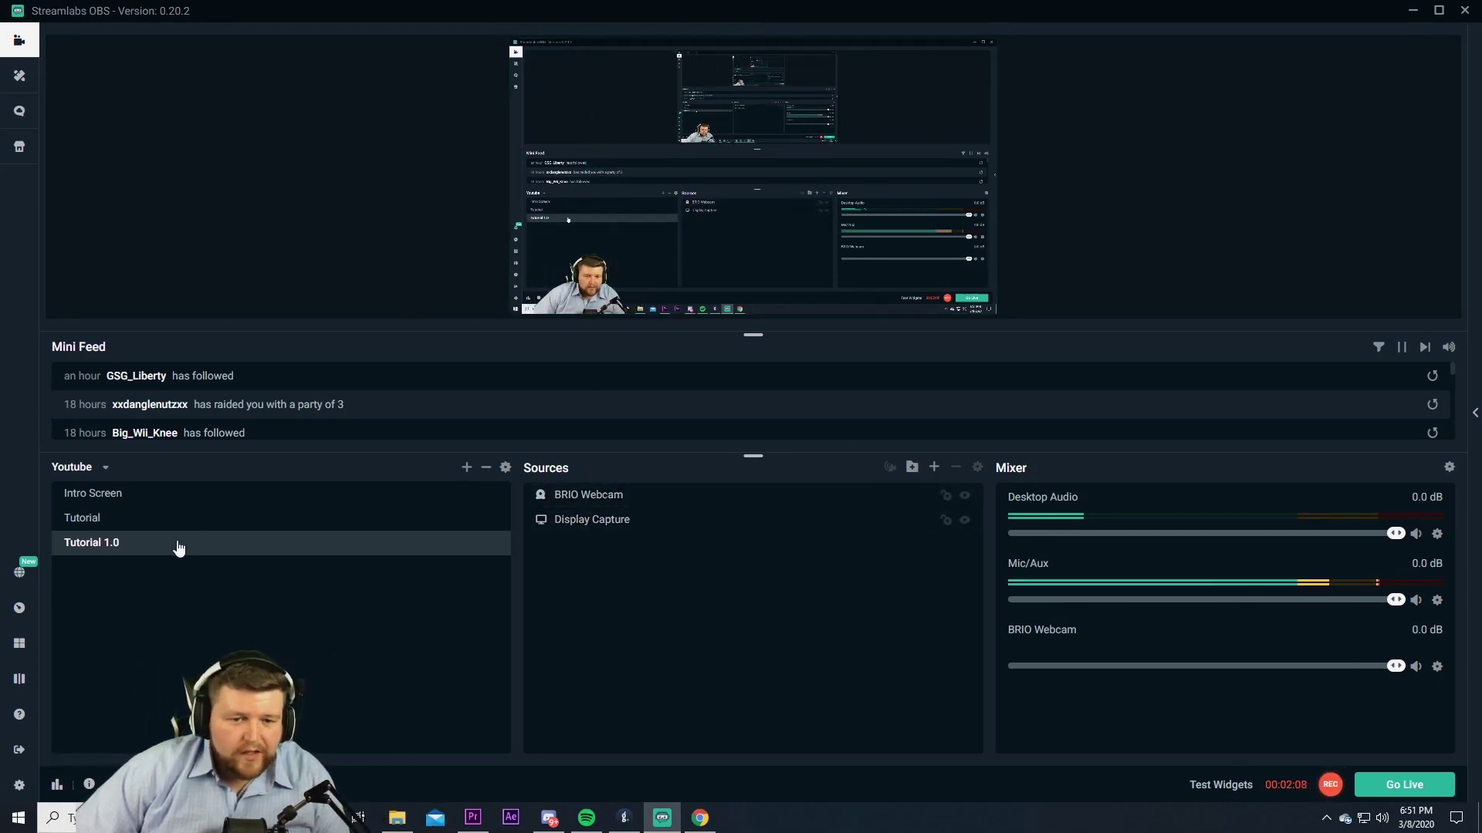
Hide the BRIO Webcam source in Tutorial 1.0 and switch between Tutorial and Tutorial 1.0 to compare the scenes.
left_click(964, 498)
left_click(918, 500)
left_click(139, 522)
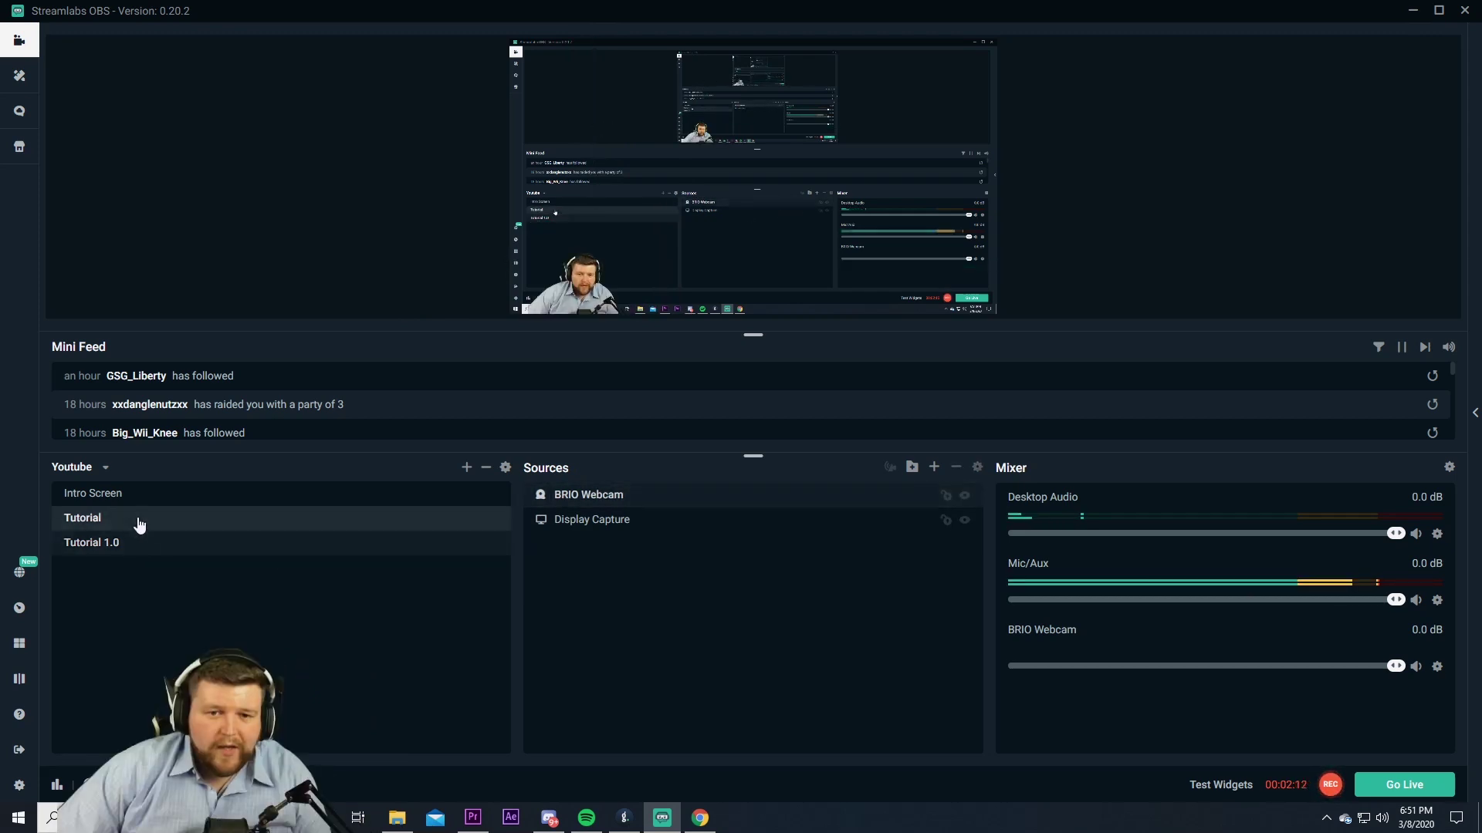
left_click(127, 543)
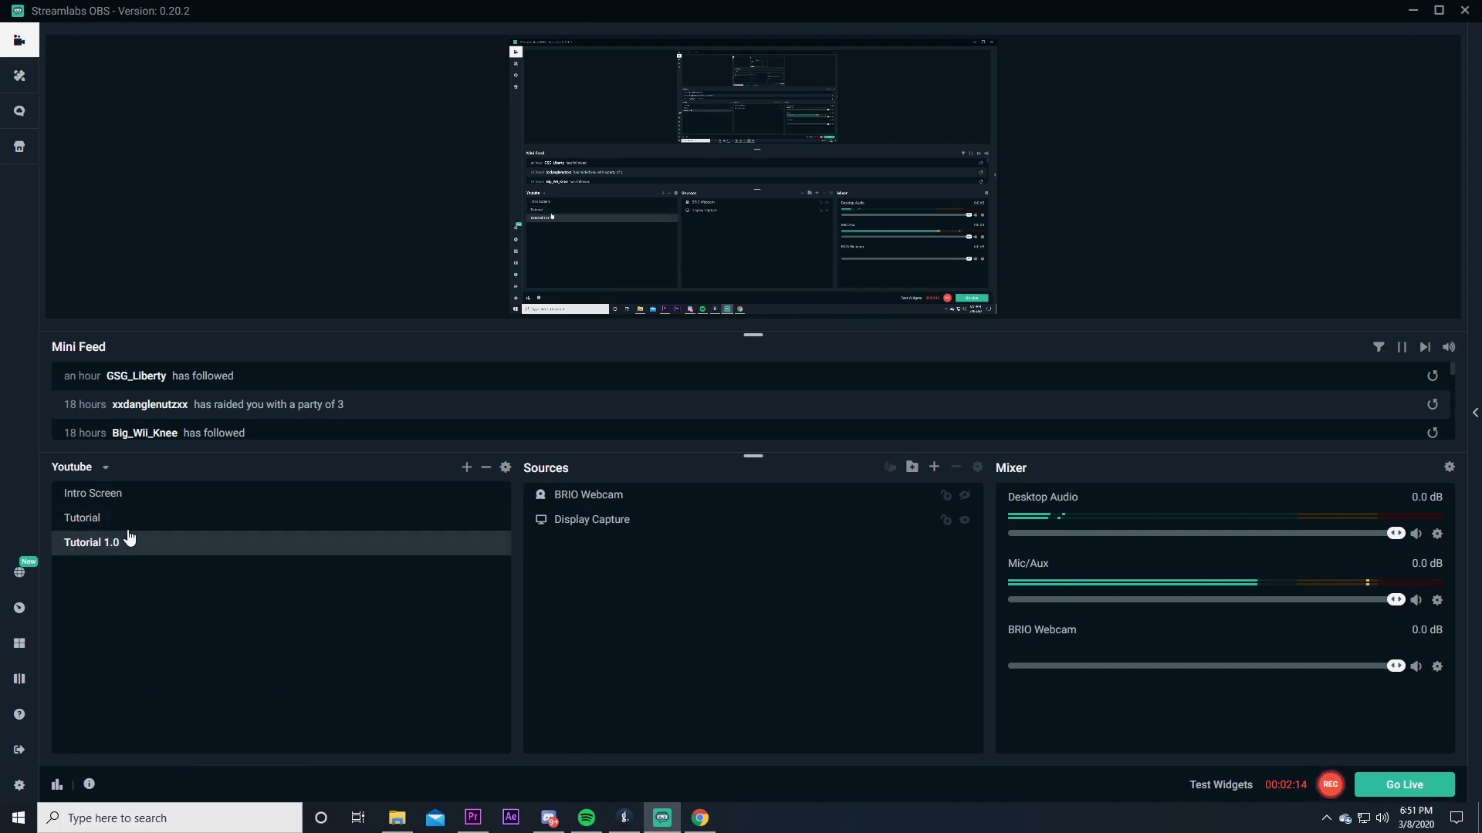
left_click(128, 520)
left_click(126, 546)
left_click(125, 522)
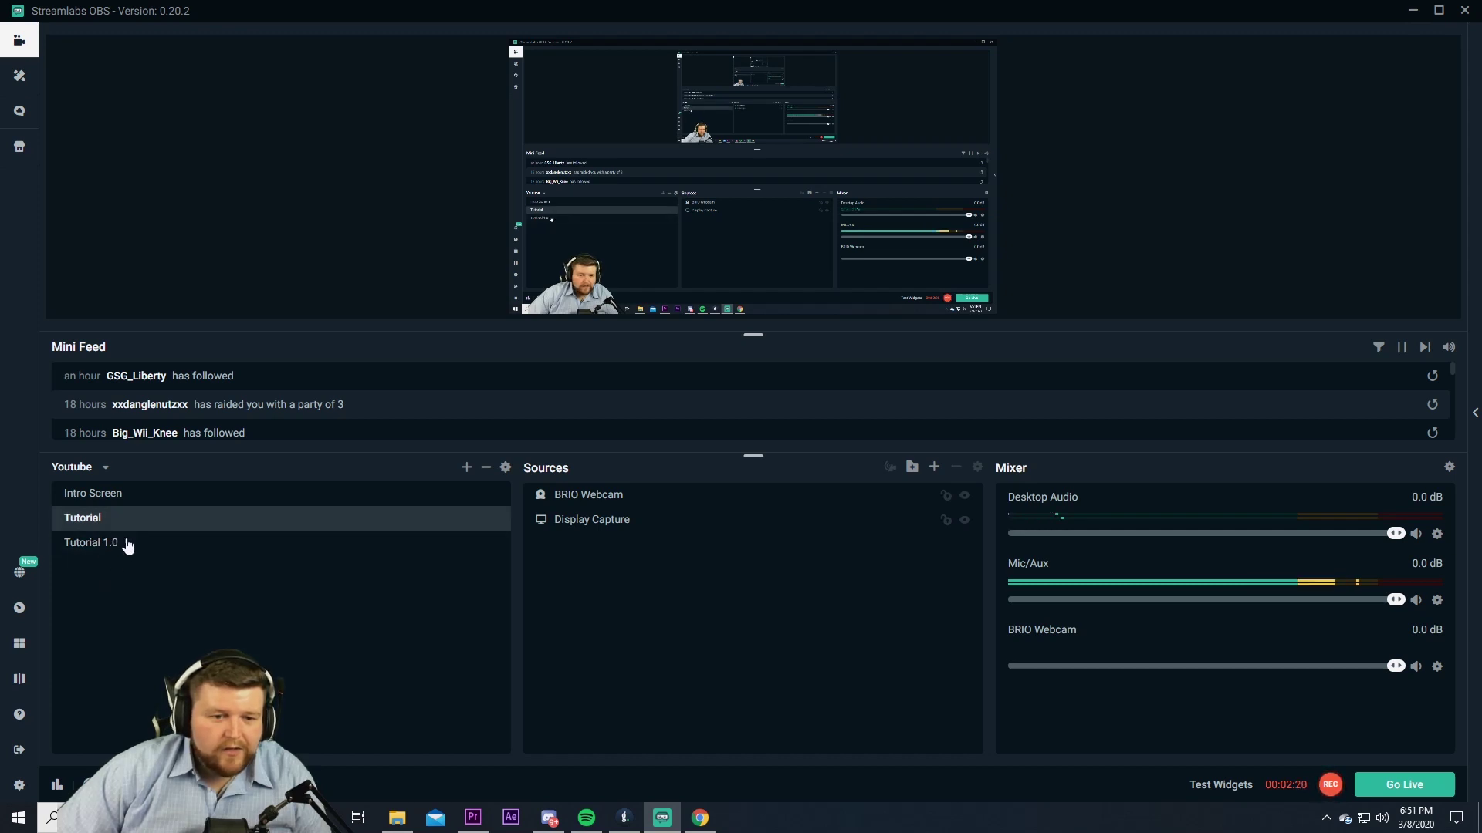
Remove the Tutorial 1.0 scene from the Youtube scene collection and confirm the removal.
right_click(127, 545)
left_click(86, 544)
right_click(85, 543)
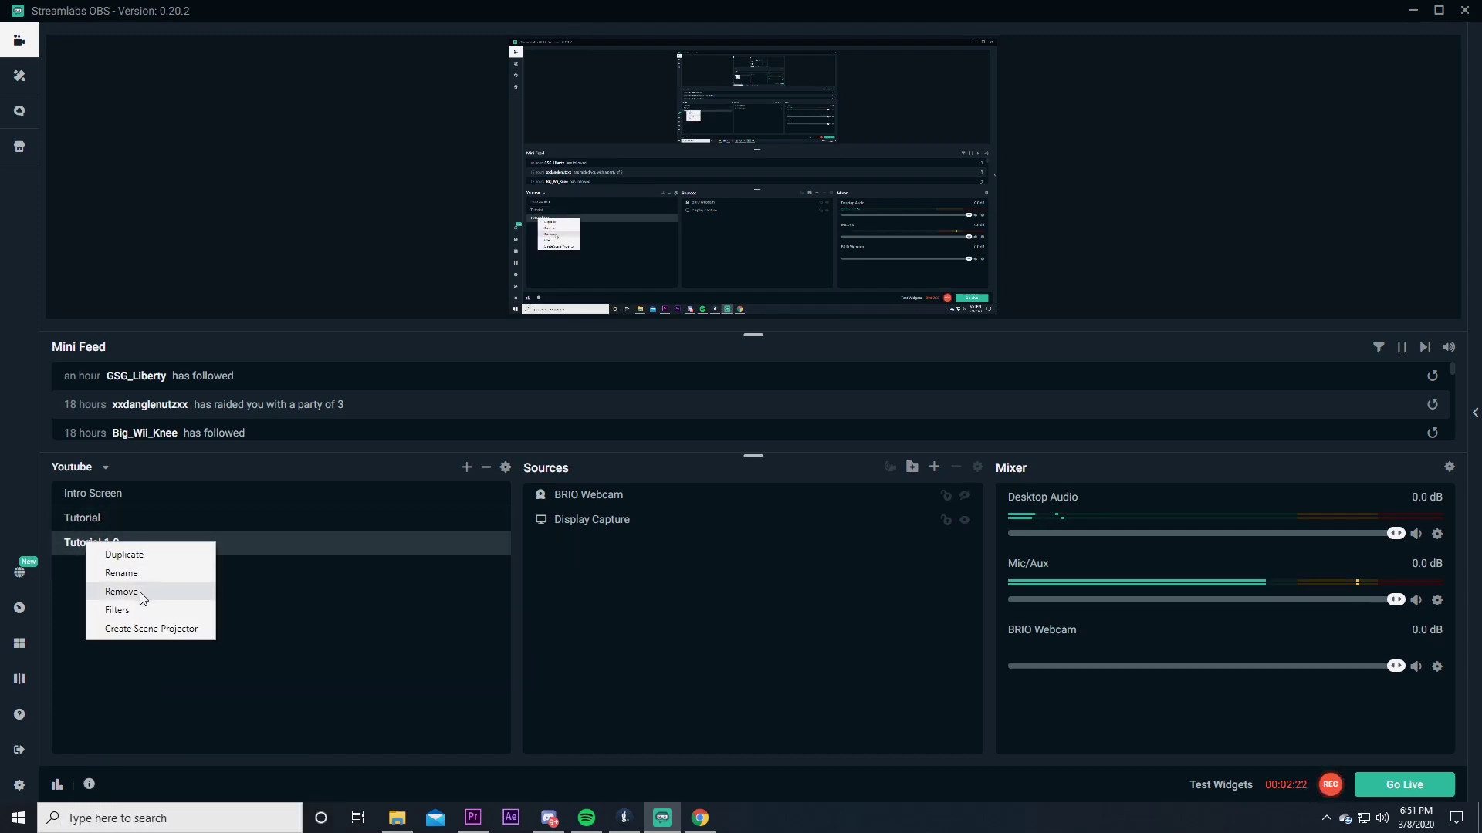
left_click(140, 591)
left_click(775, 409)
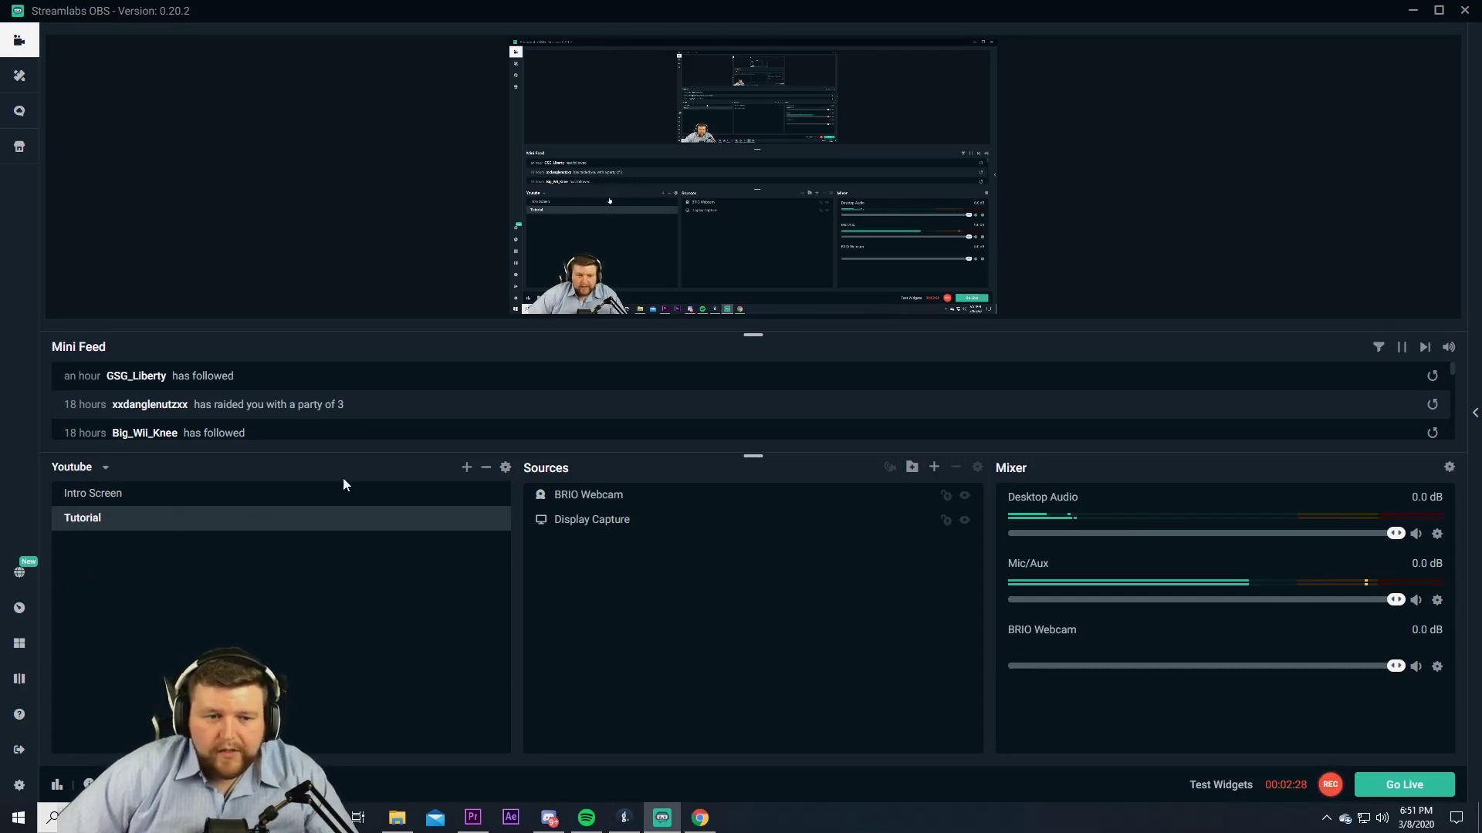
Add an Image source named RL Wallapper to the Tutorial scene and move it to the top of the source order.
left_click(934, 468)
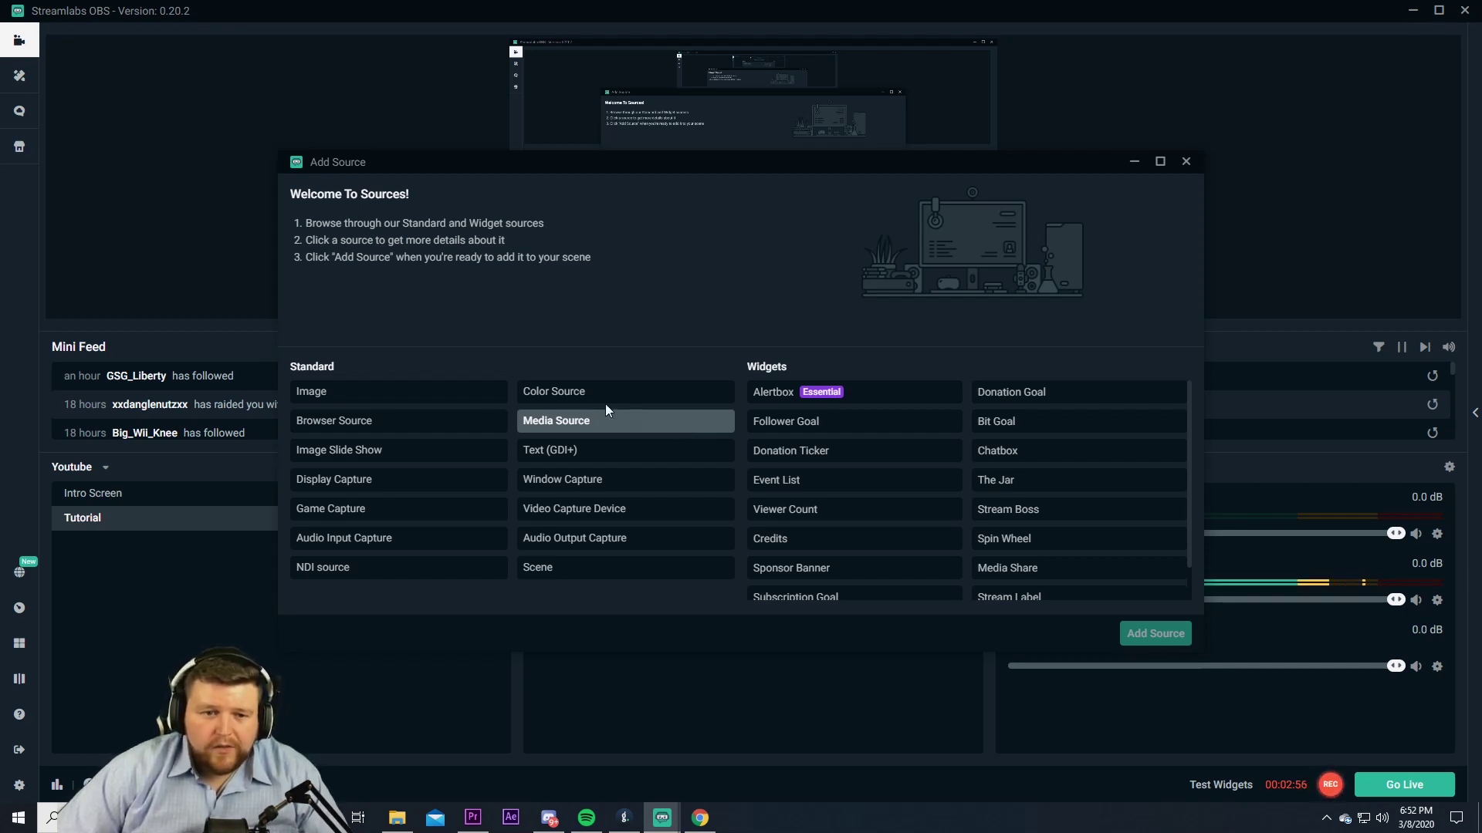
left_click(417, 405)
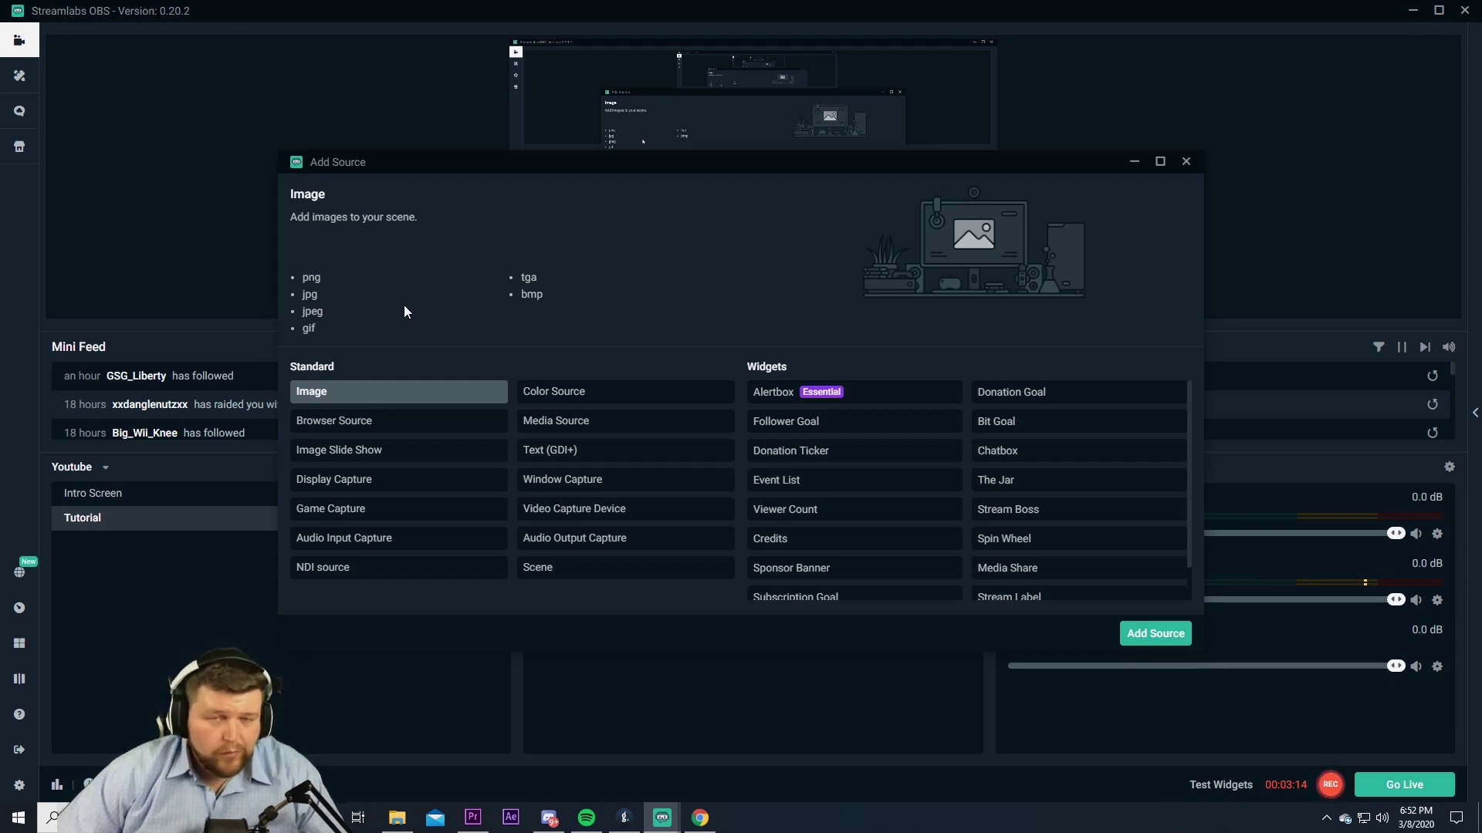
left_click(1155, 634)
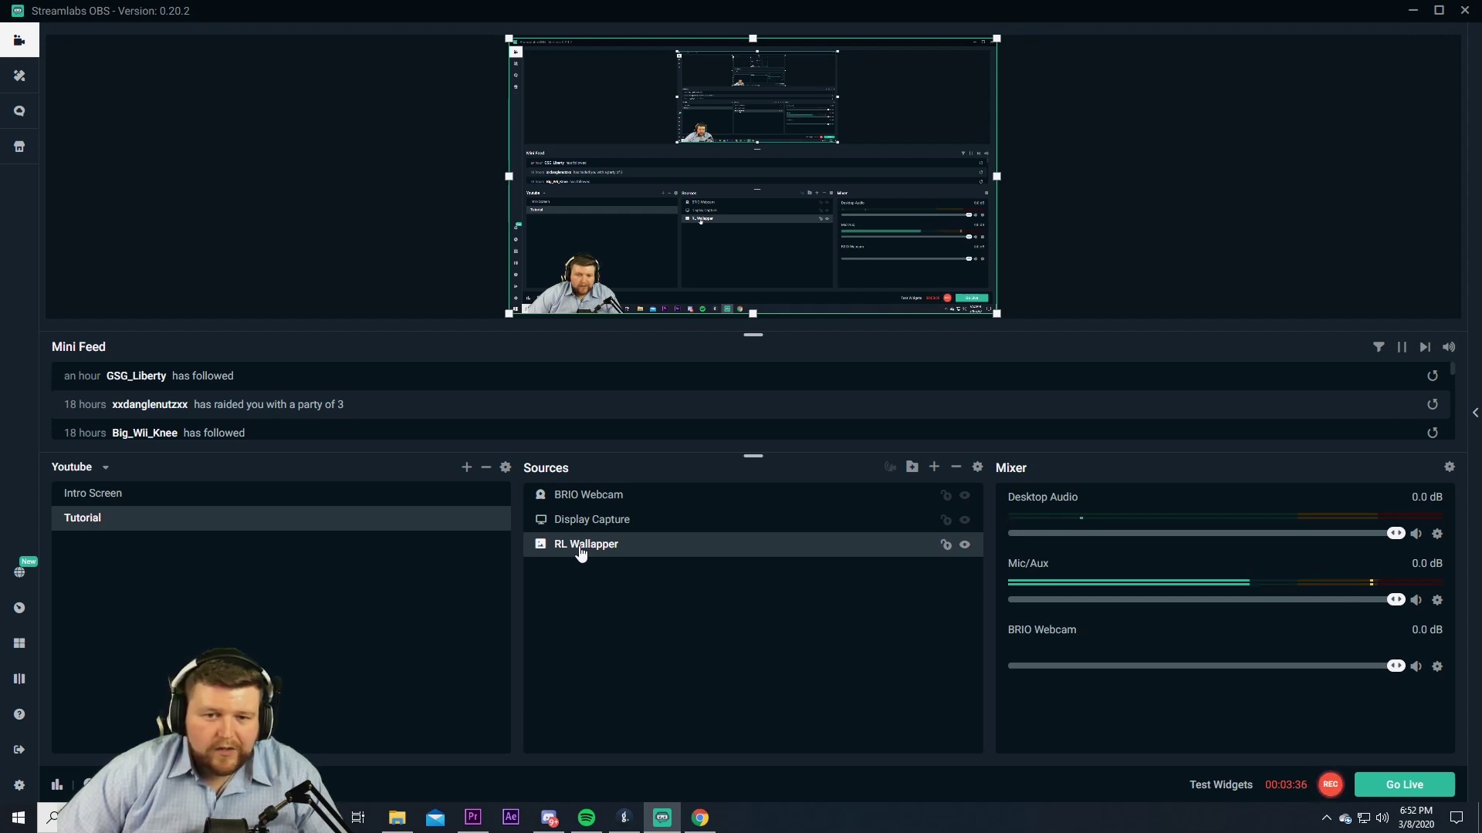
left_click_drag(582, 548, 589, 503)
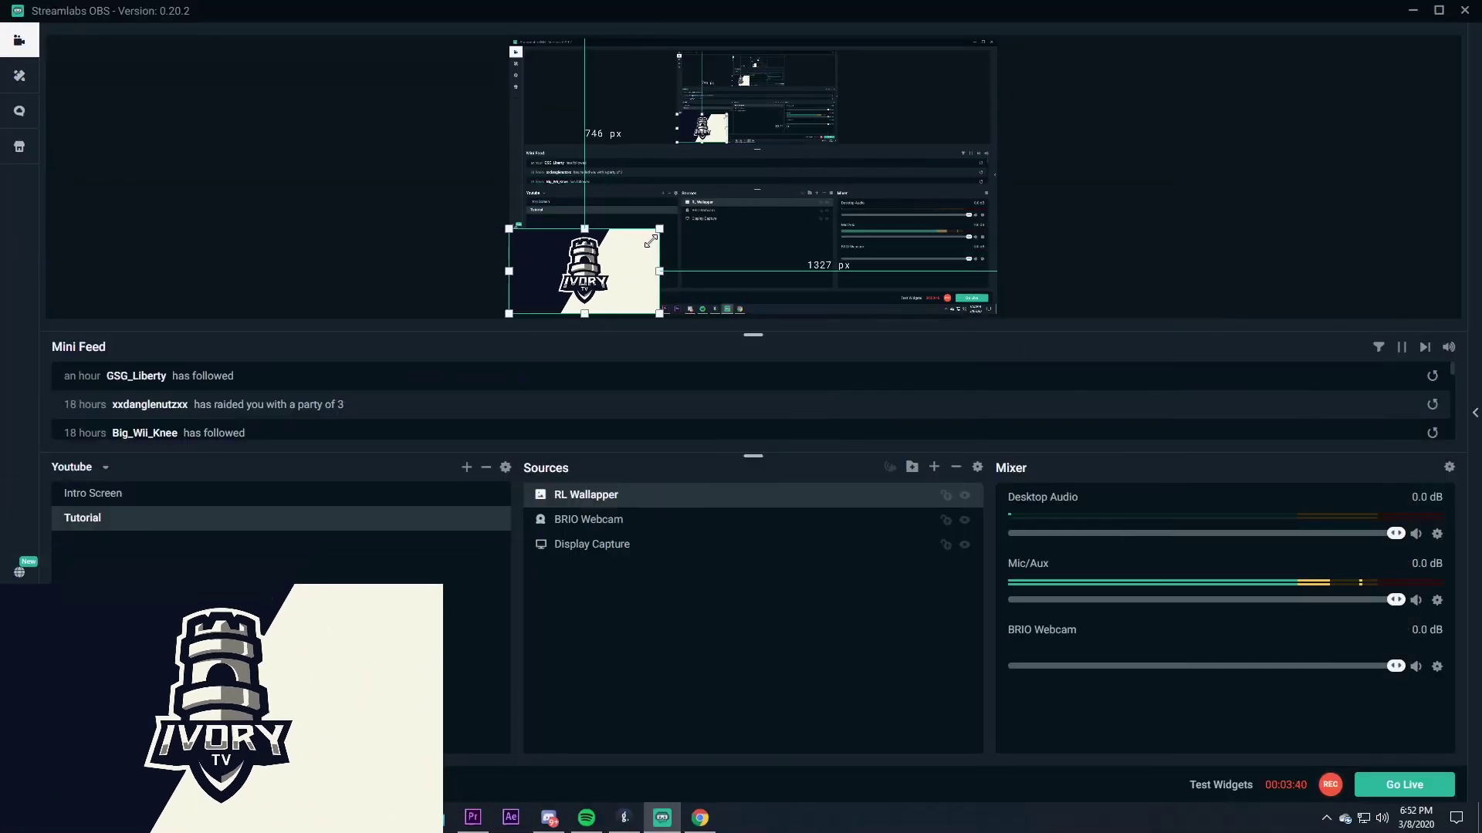
Place the RL Wallapper image near the preview's centre and order the source between BRIO Webcam and Display Capture.
left_click_drag(750, 171, 747, 165)
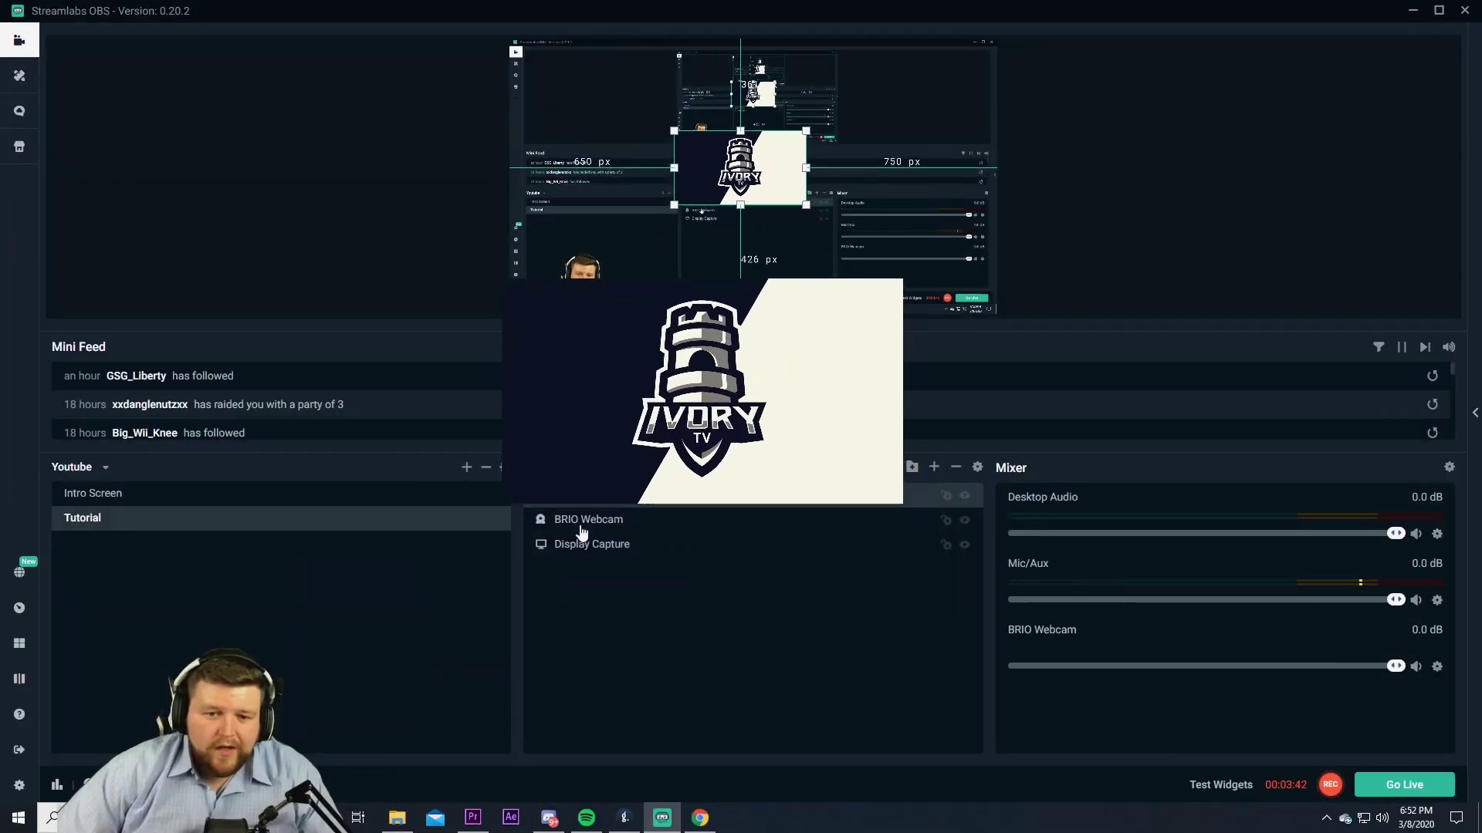
left_click_drag(592, 506, 585, 559)
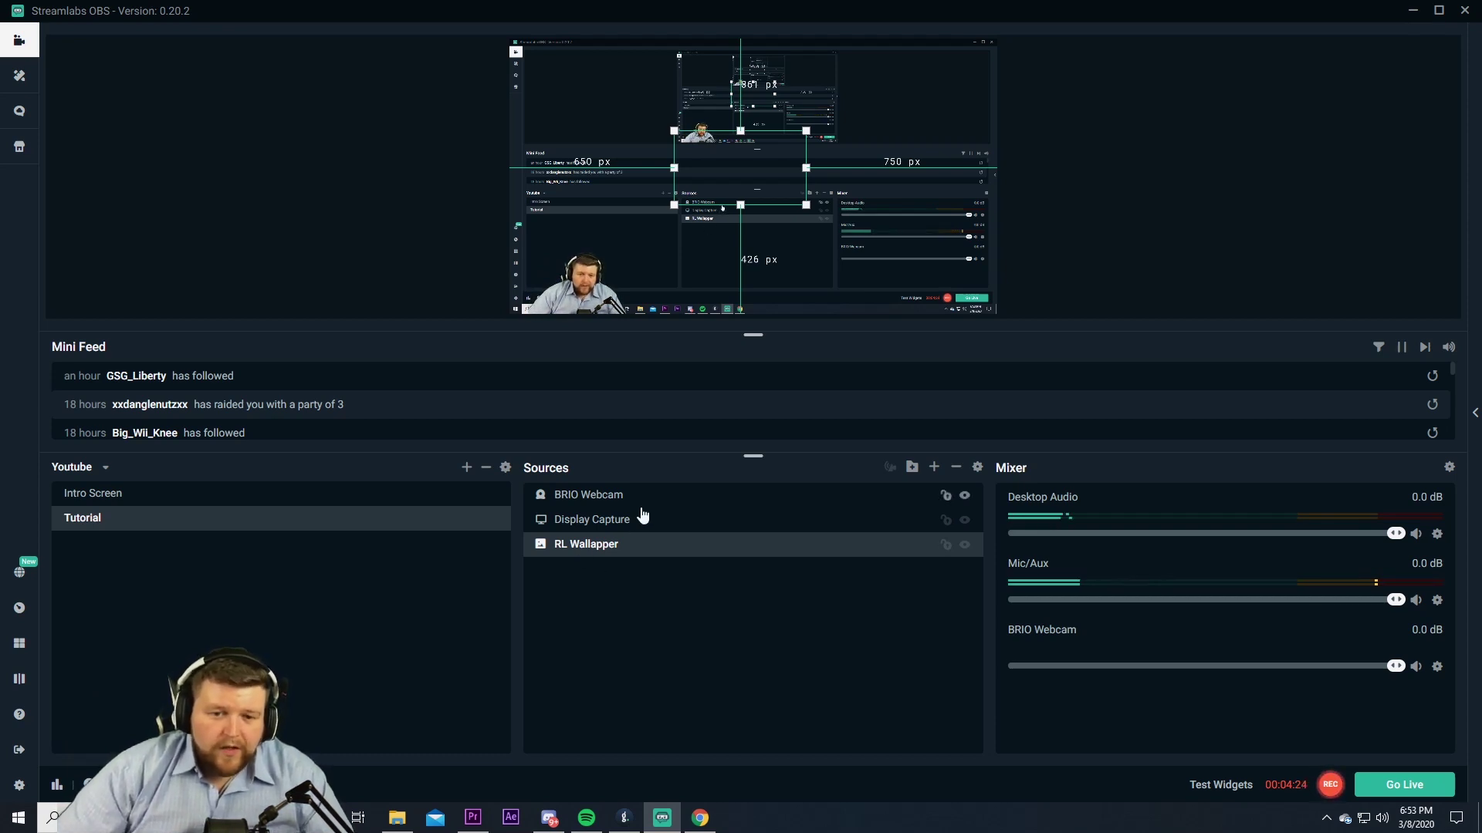
left_click_drag(595, 540, 585, 523)
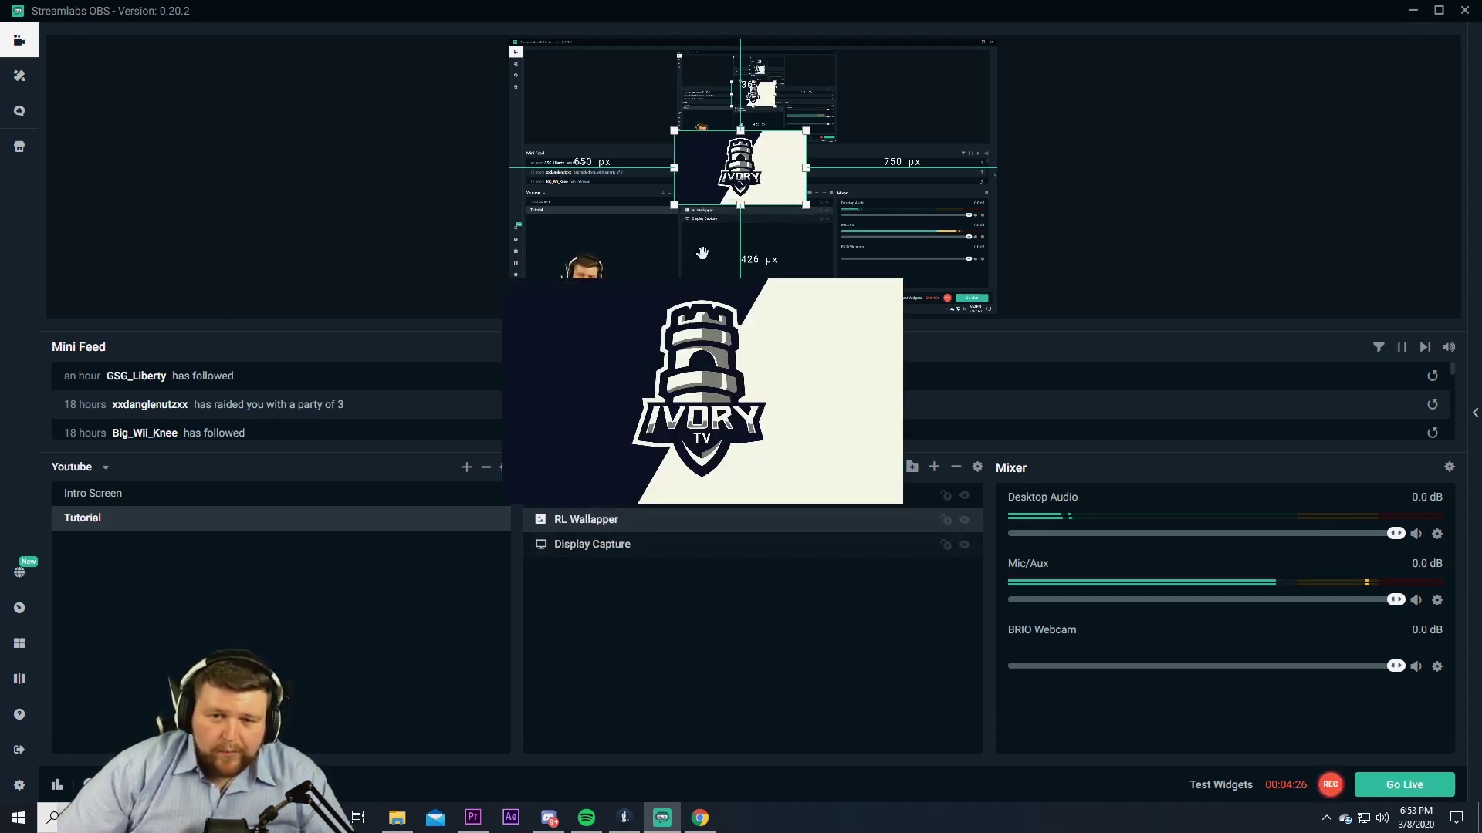
Position the RL Wallapper image behind the webcam, then move it about 190 px from the canvas top and 184 px from its right edge.
left_click_drag(741, 178, 582, 280)
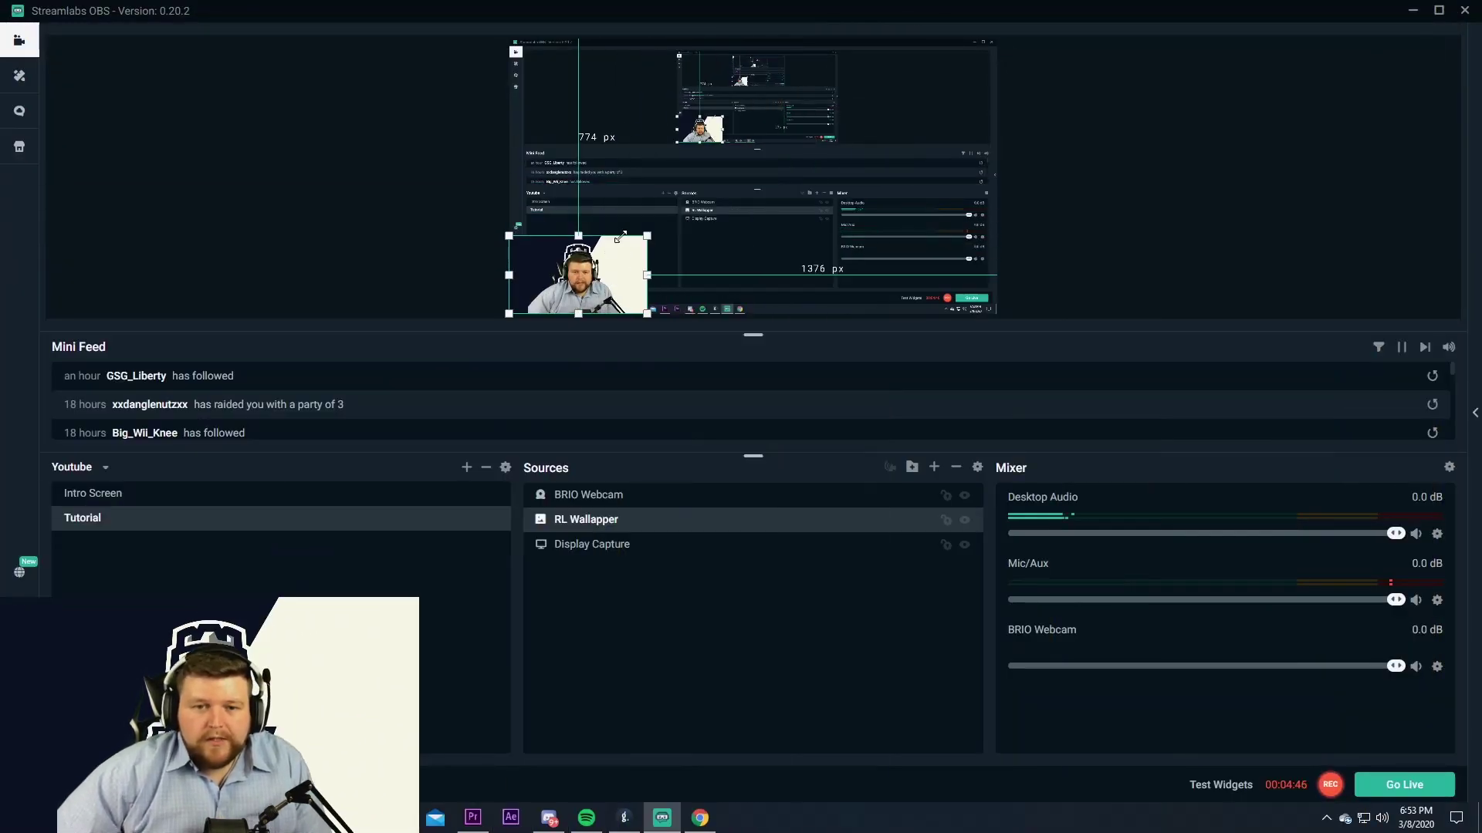
left_click_drag(611, 247, 930, 89)
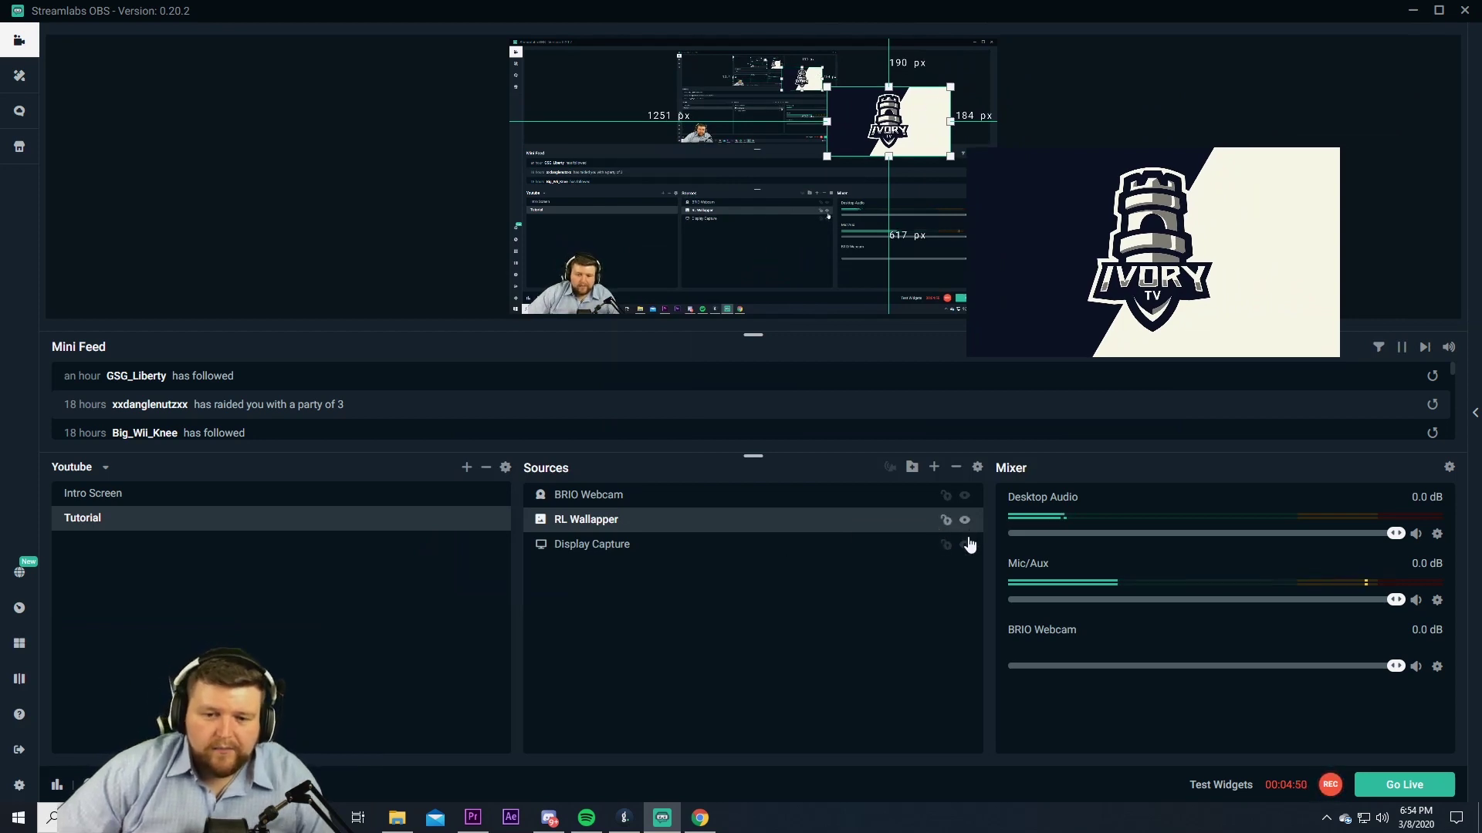
Review the RL Wallapper source's image properties and its available source options, then hide the source.
right_click(594, 519)
left_click(658, 396)
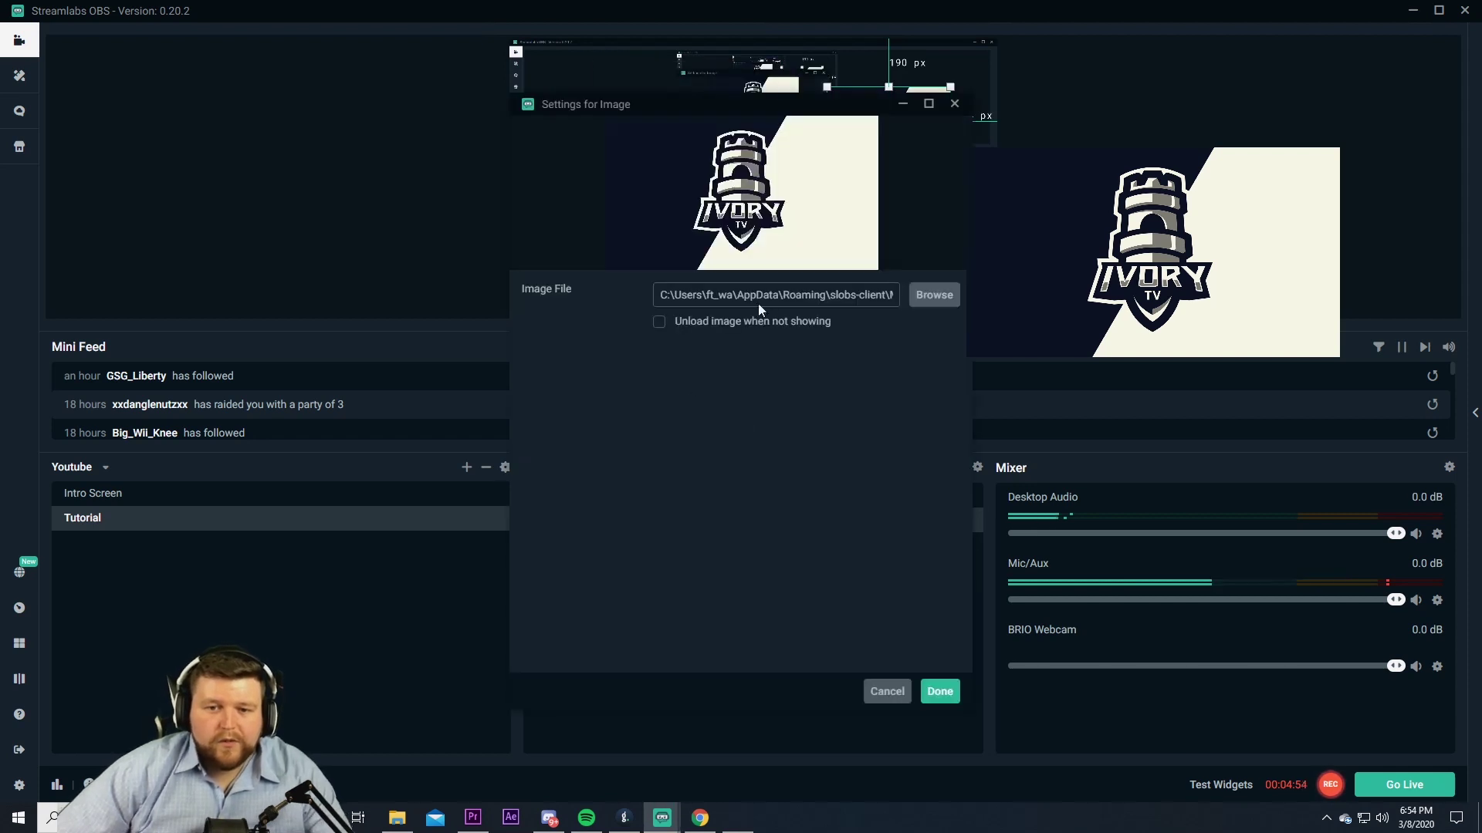
left_click(939, 691)
right_click(603, 519)
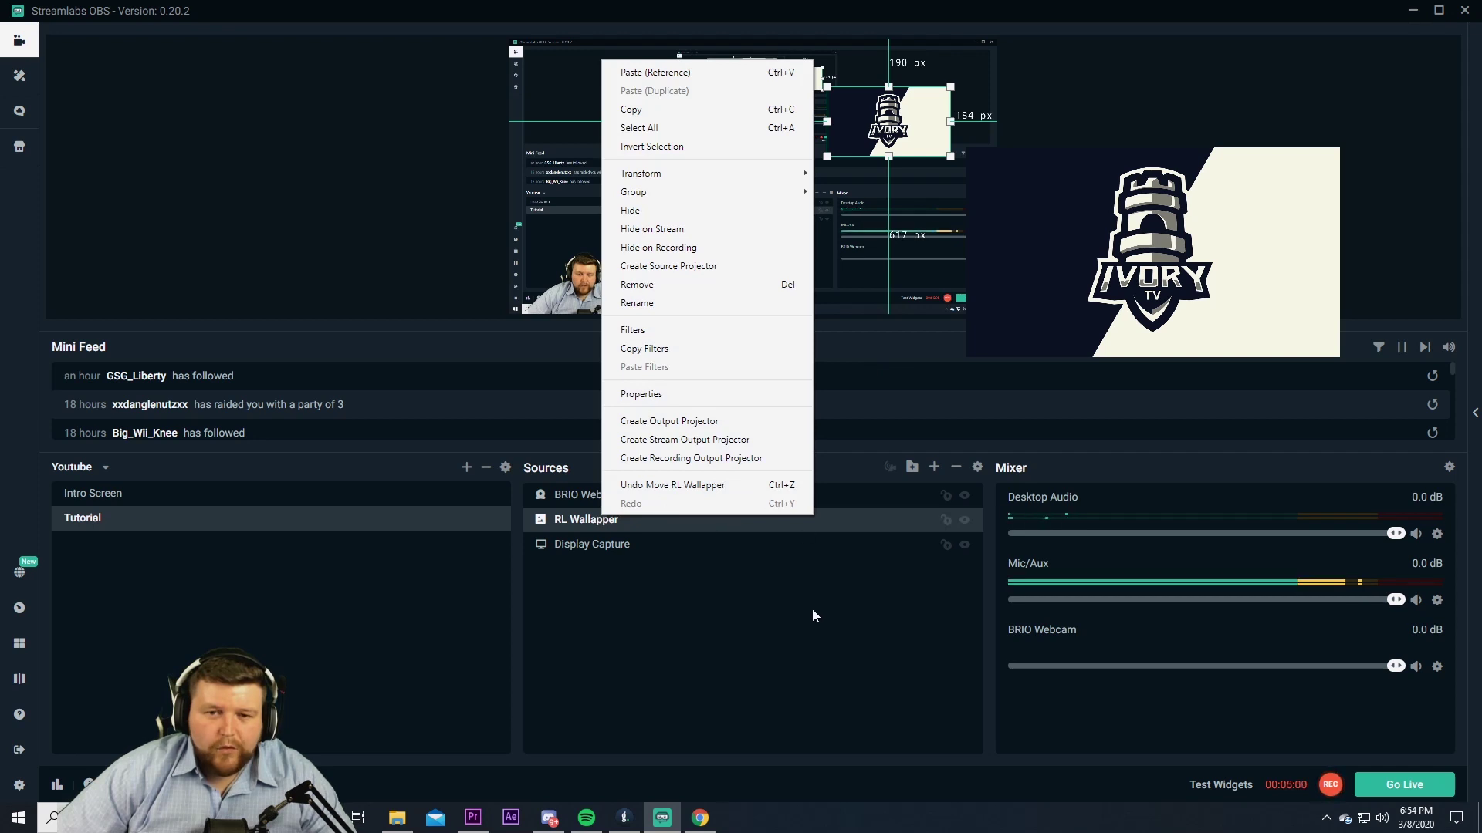
left_click(945, 533)
left_click(965, 521)
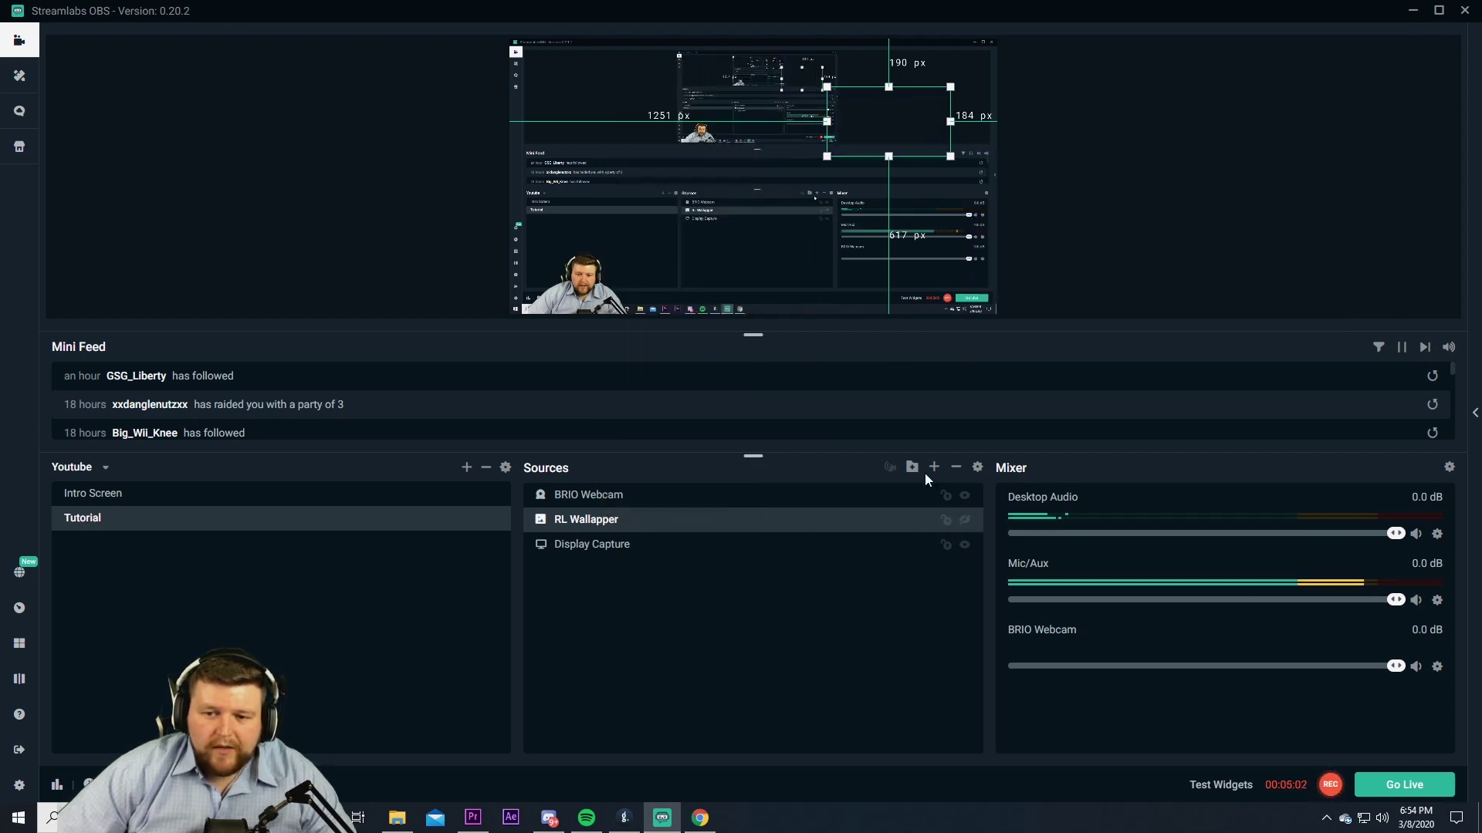
Add a web-based source named Browser Source to the Tutorial scene, keeping its default URL and 800 by 600 size.
left_click(933, 469)
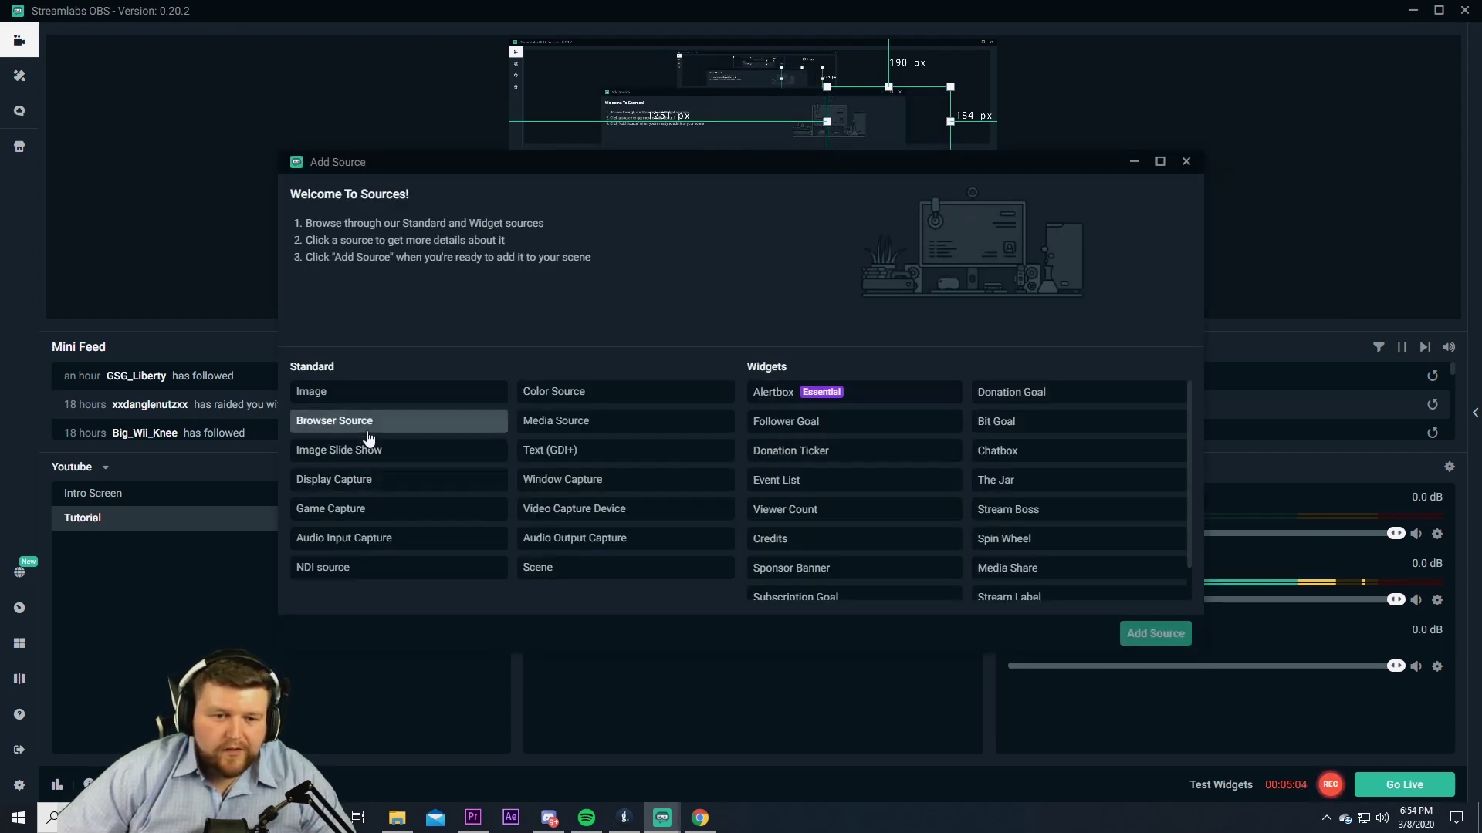
left_click(484, 430)
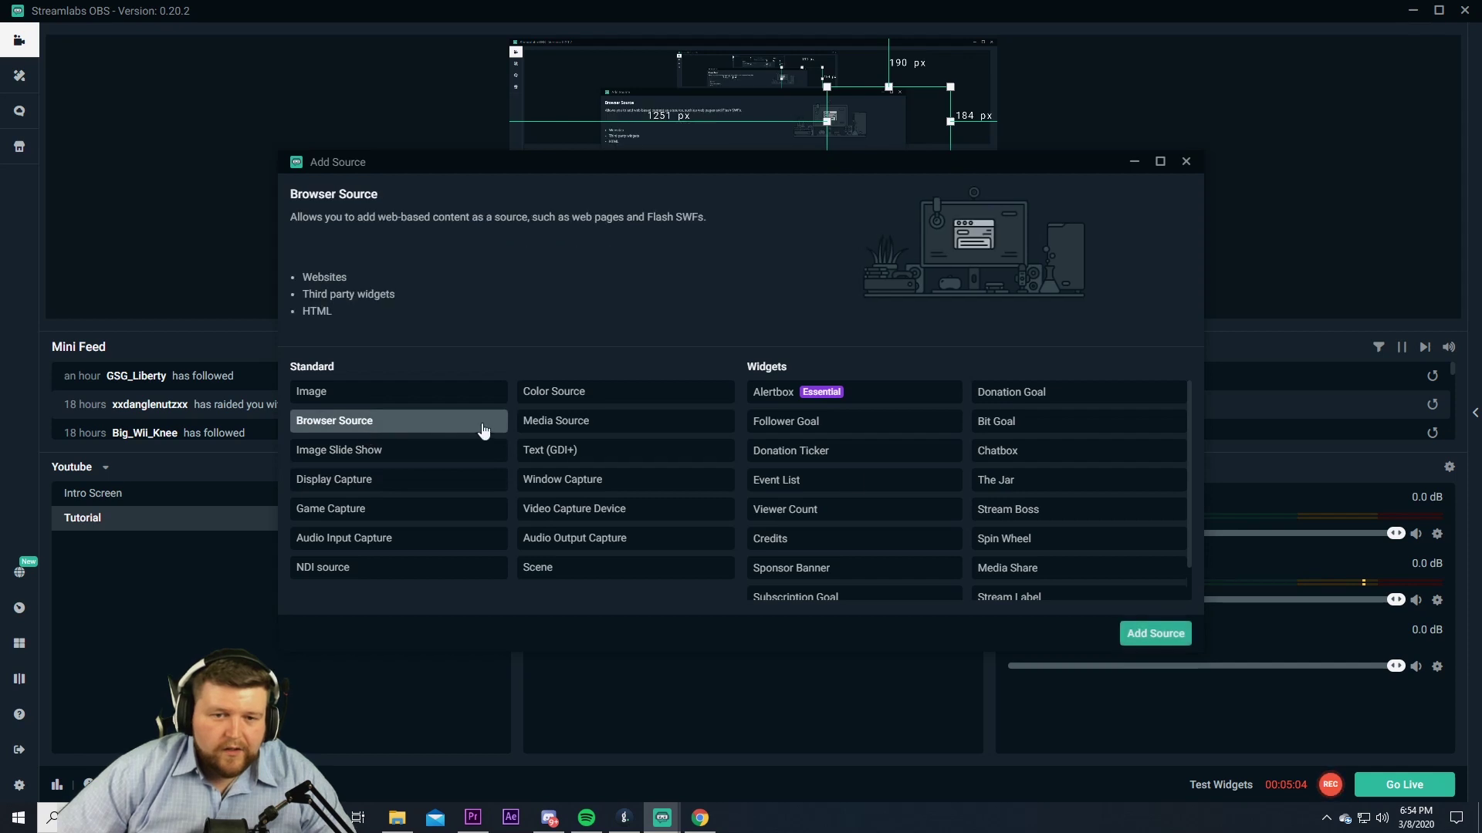
left_click(1151, 641)
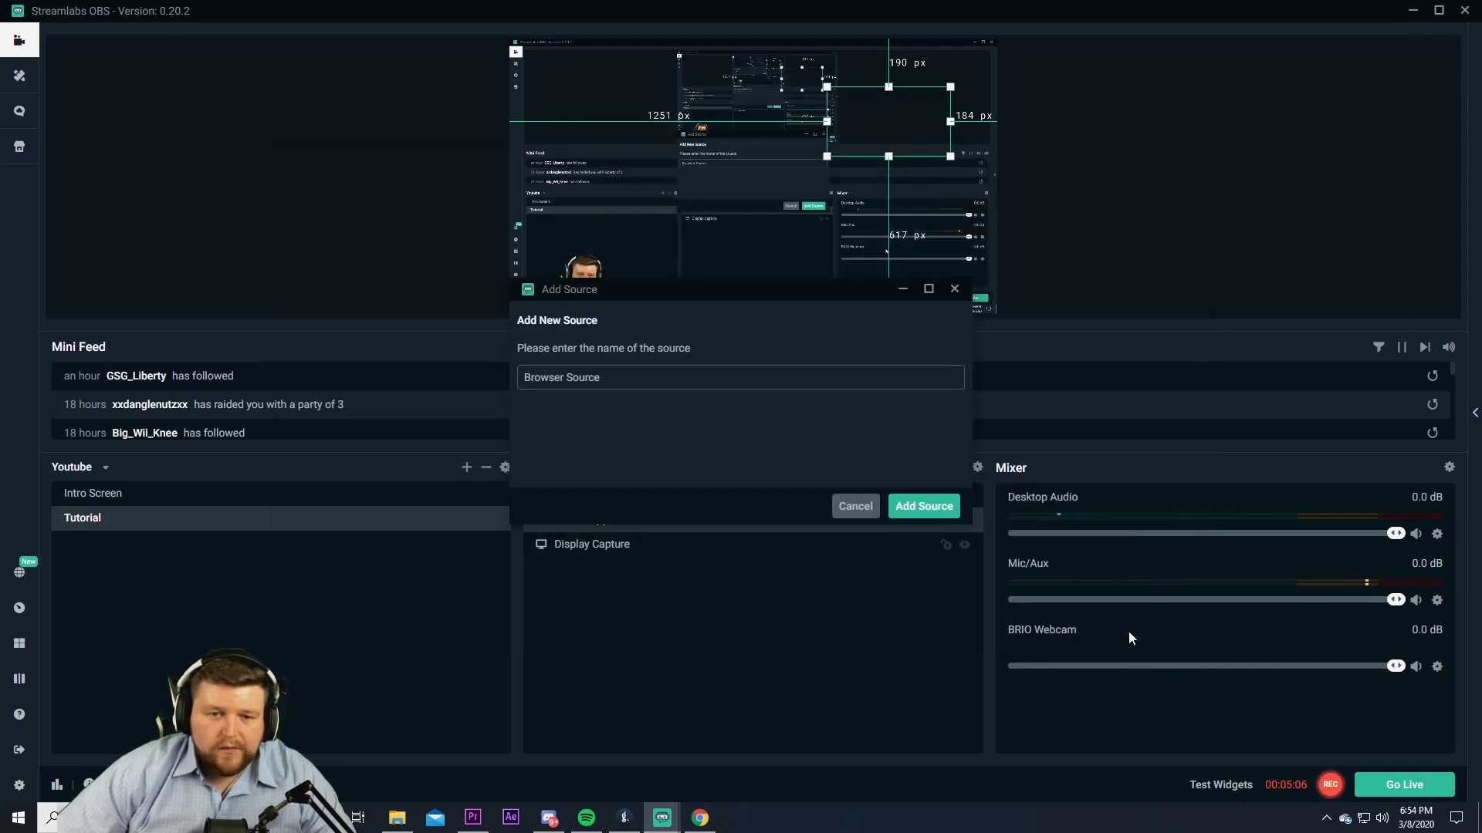
left_click(935, 516)
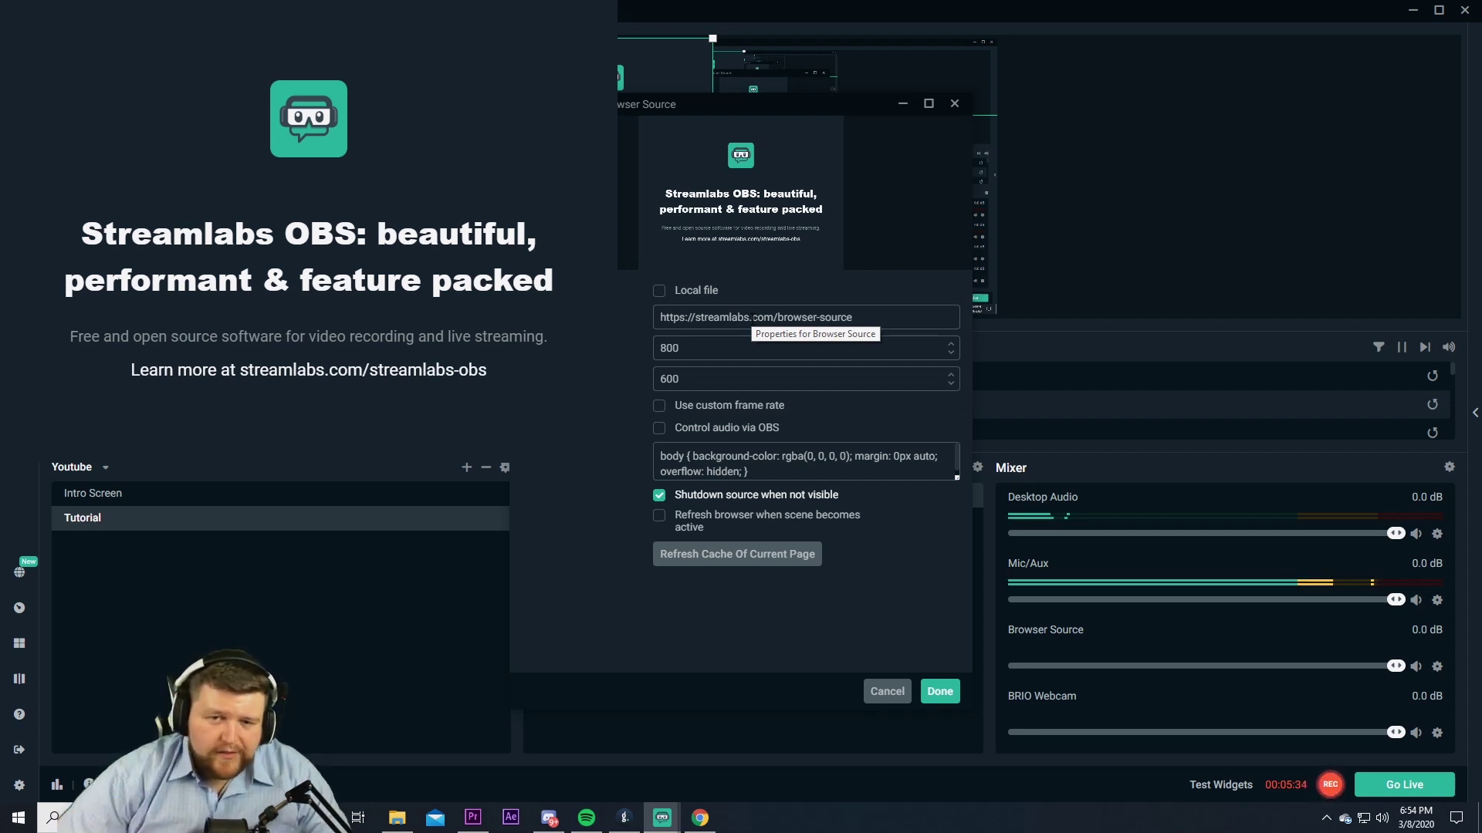
left_click(939, 692)
Move the Browser Source toward the middle of the canvas and lock the Display Capture source.
left_click(771, 145)
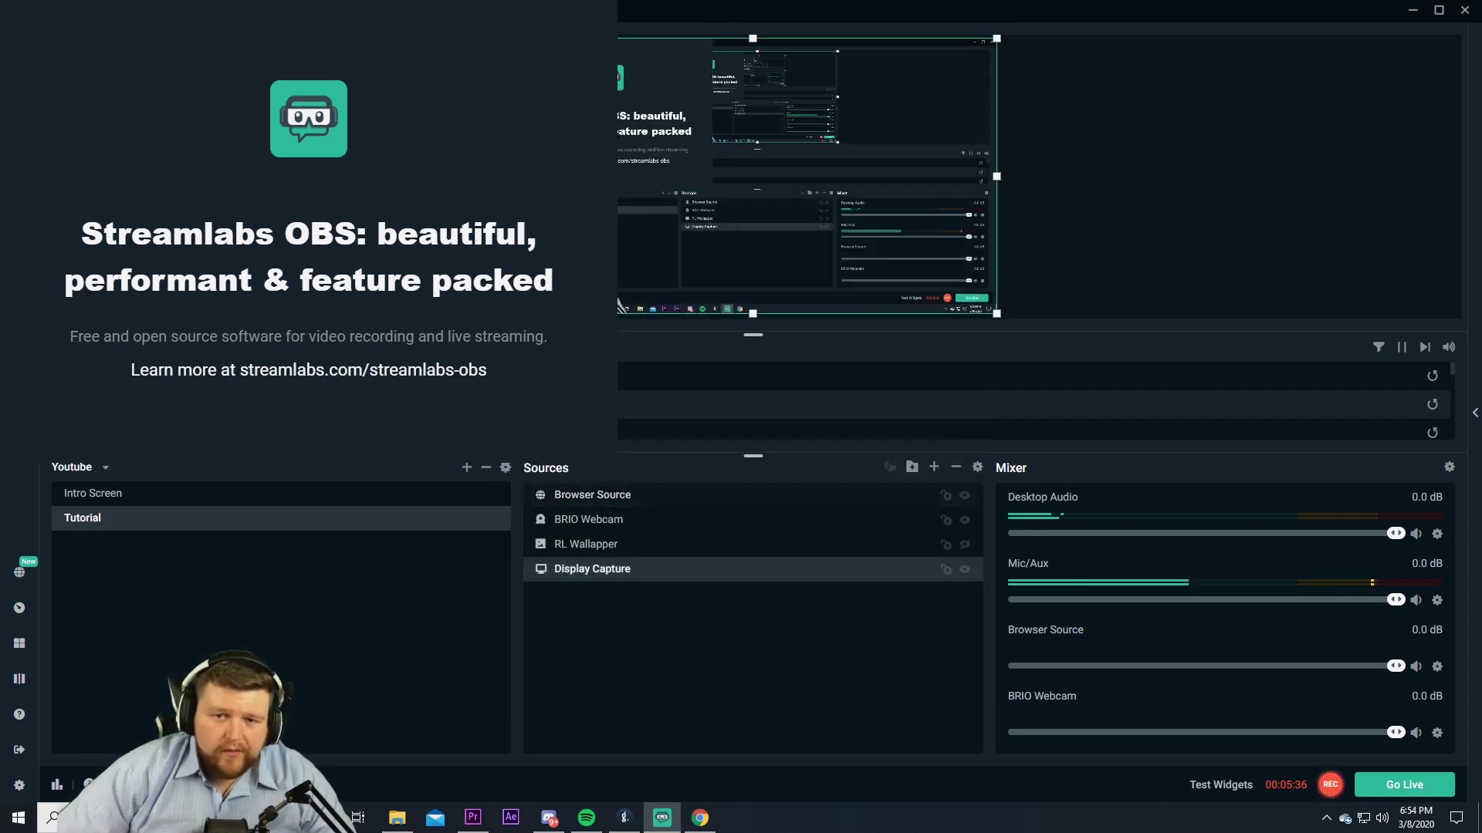
left_click_drag(657, 145, 787, 155)
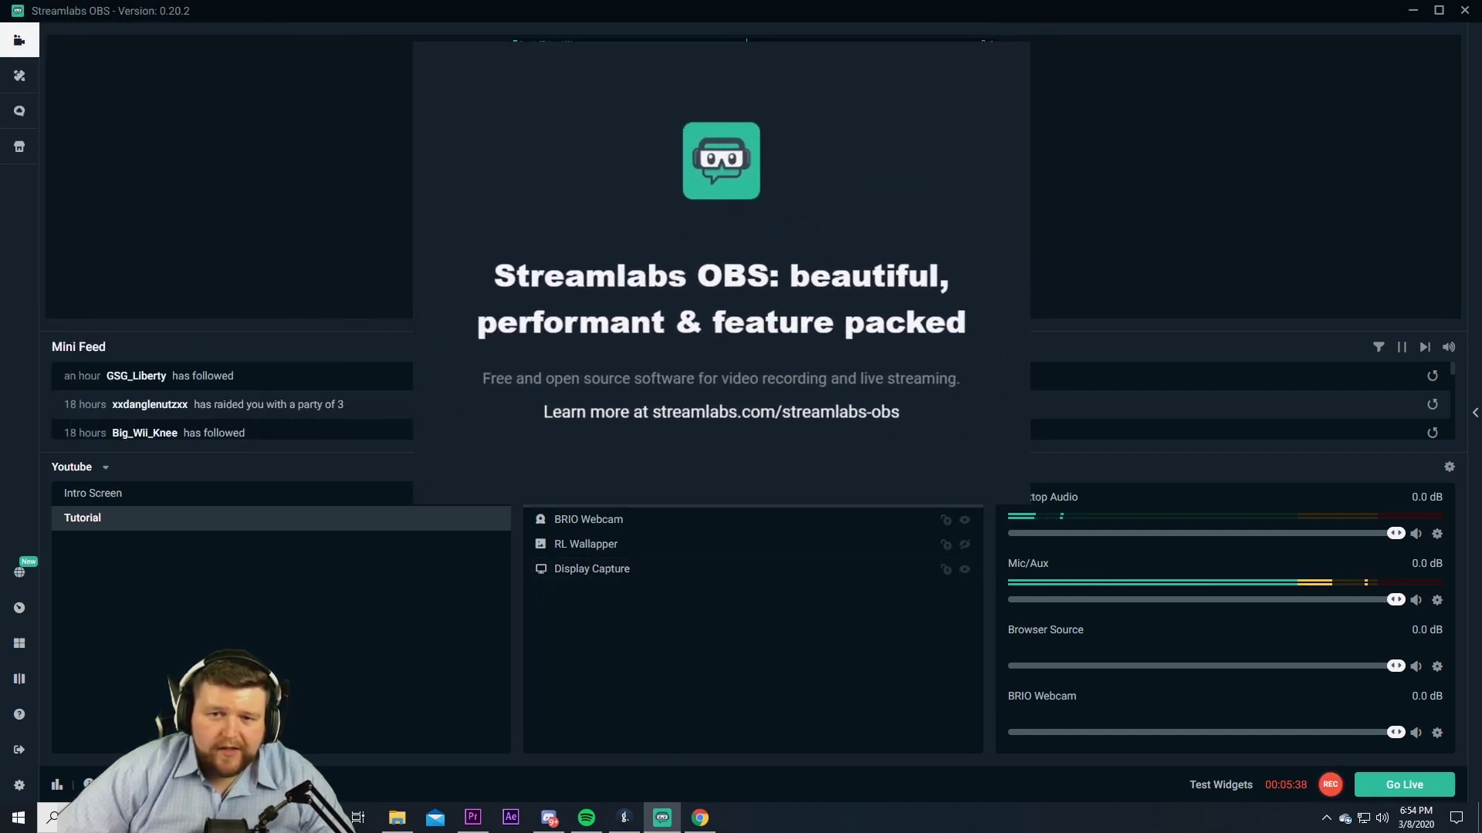
left_click(592, 569)
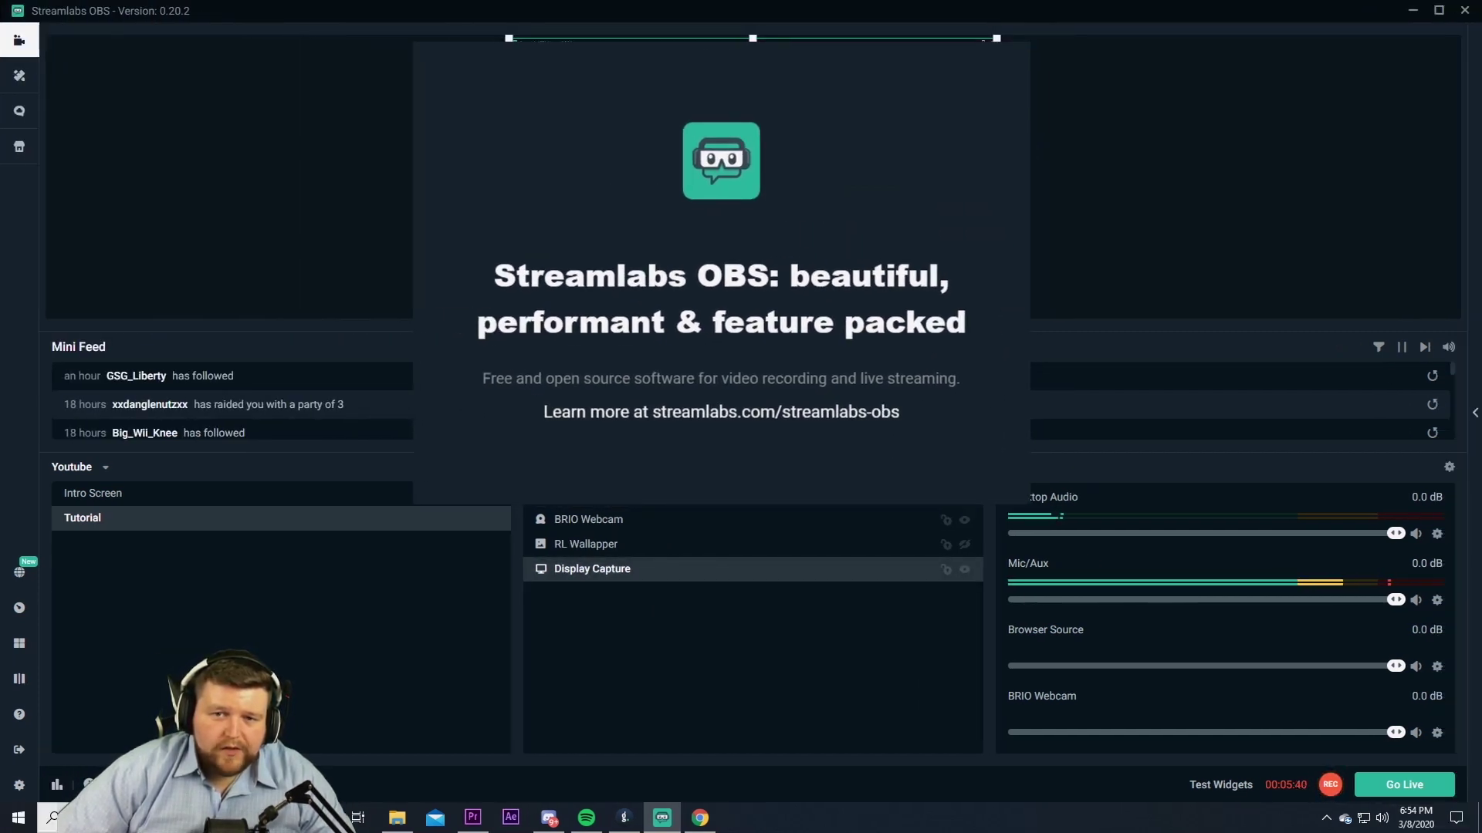
key("Escape")
left_click(581, 571)
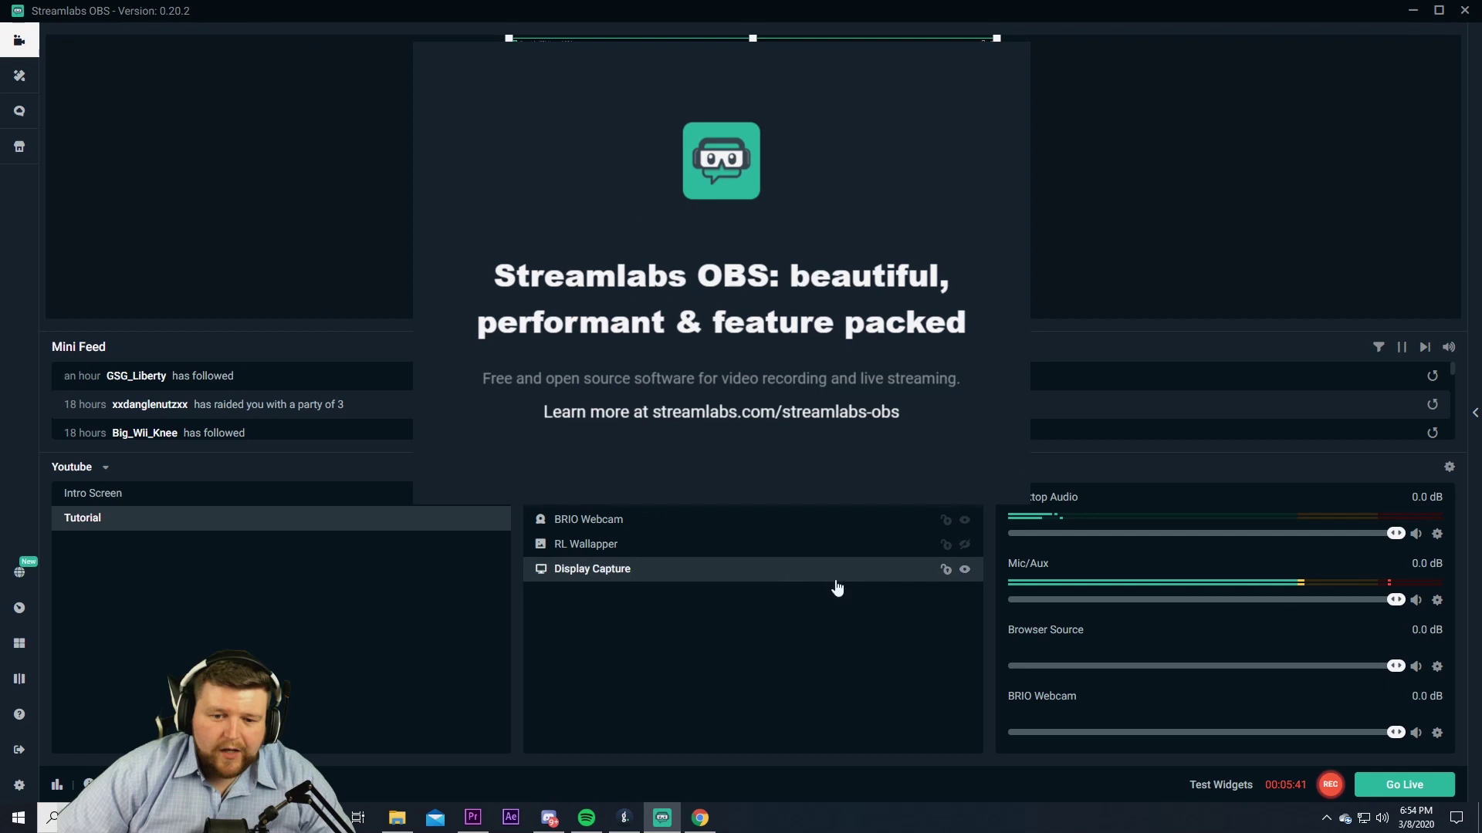
left_click(946, 569)
Shrink the Browser Source, place it about 673 px from the canvas's left edge and 57 px from its top, and hide it.
left_click_drag(645, 53, 702, 96)
left_click_drag(757, 144, 736, 101)
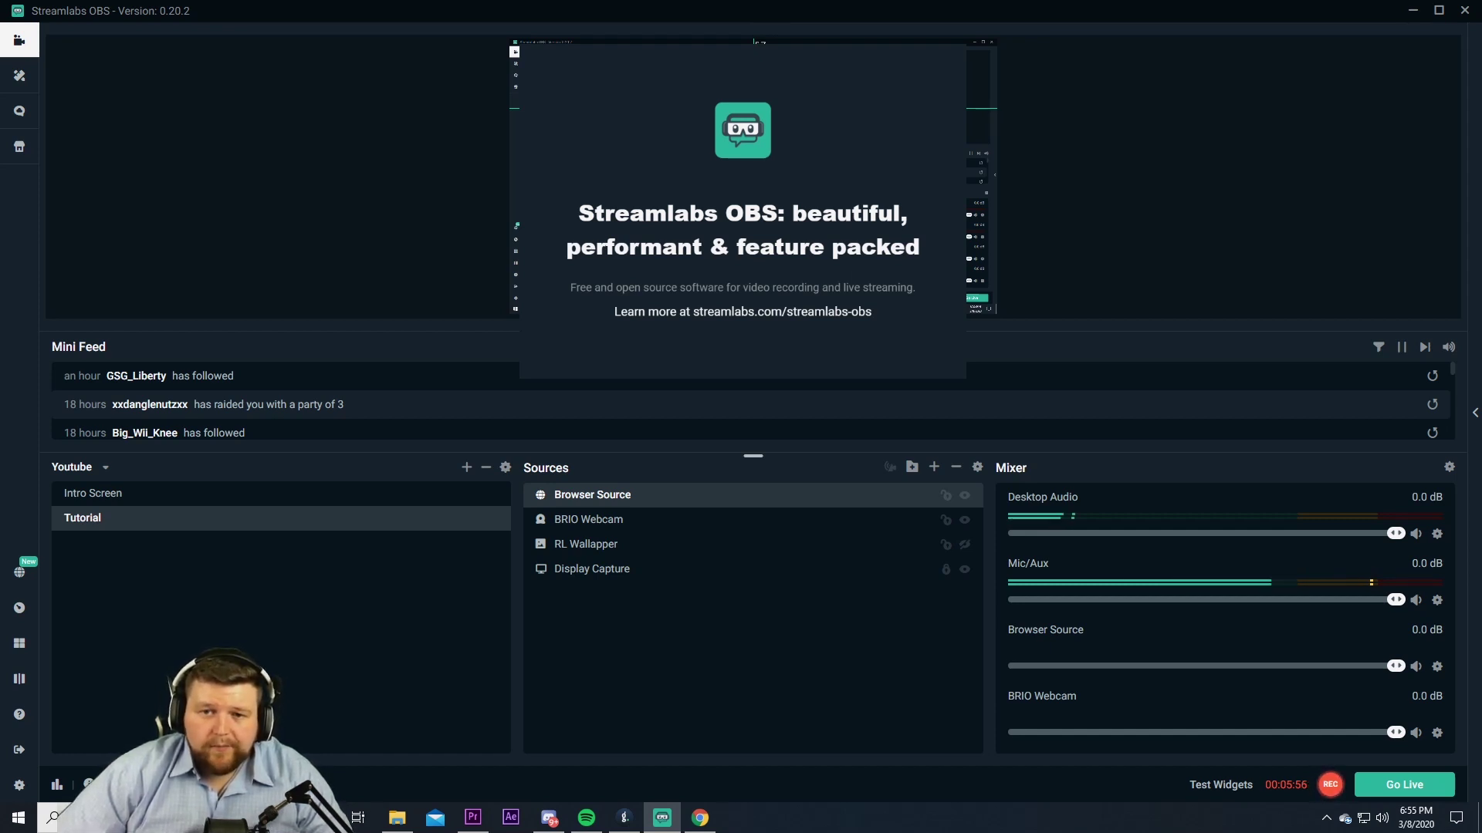
left_click(966, 498)
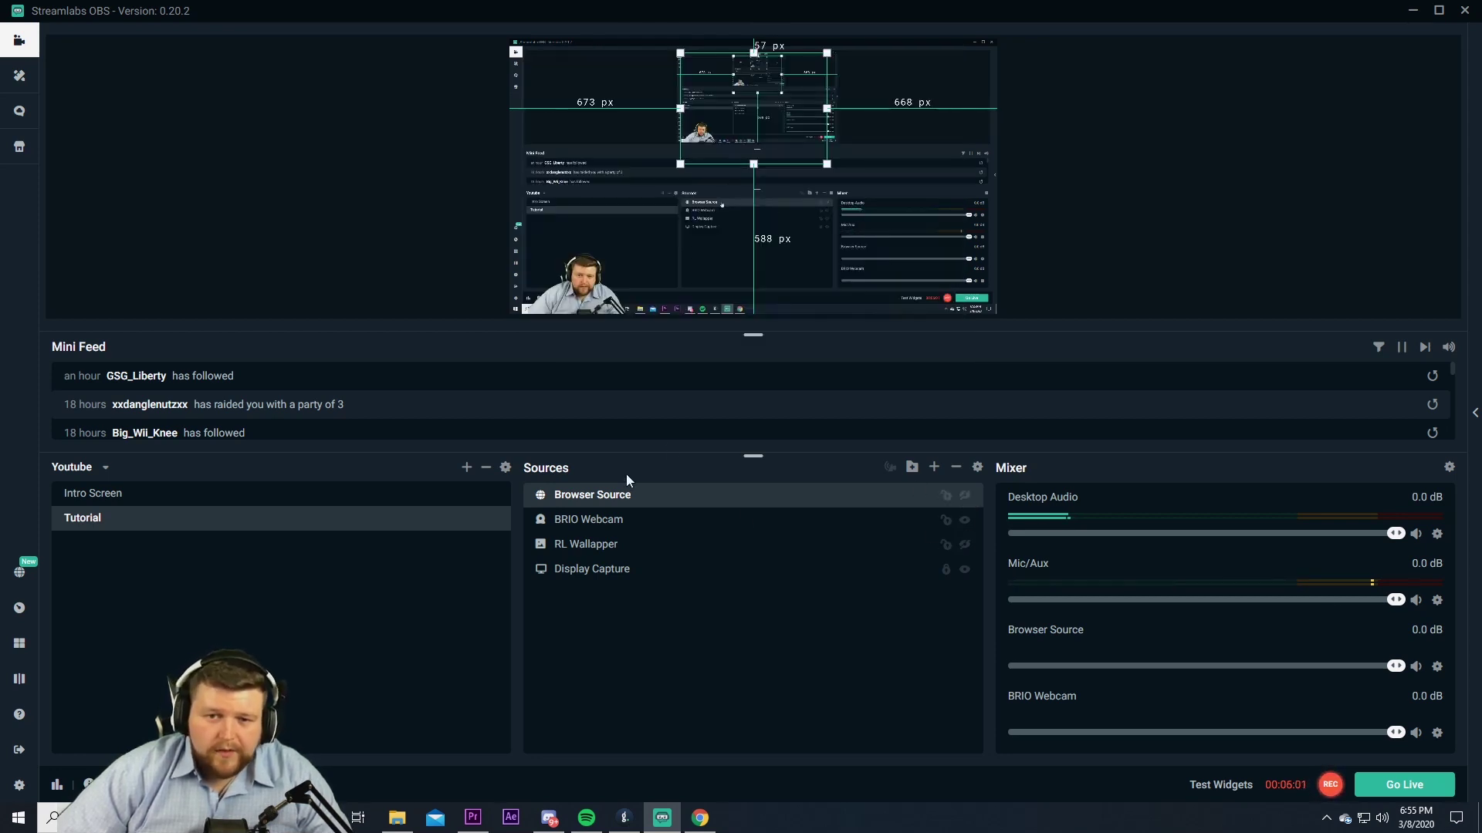
Add an Image Slide Show source to the Tutorial scene under its default name.
left_click(935, 468)
left_click(373, 459)
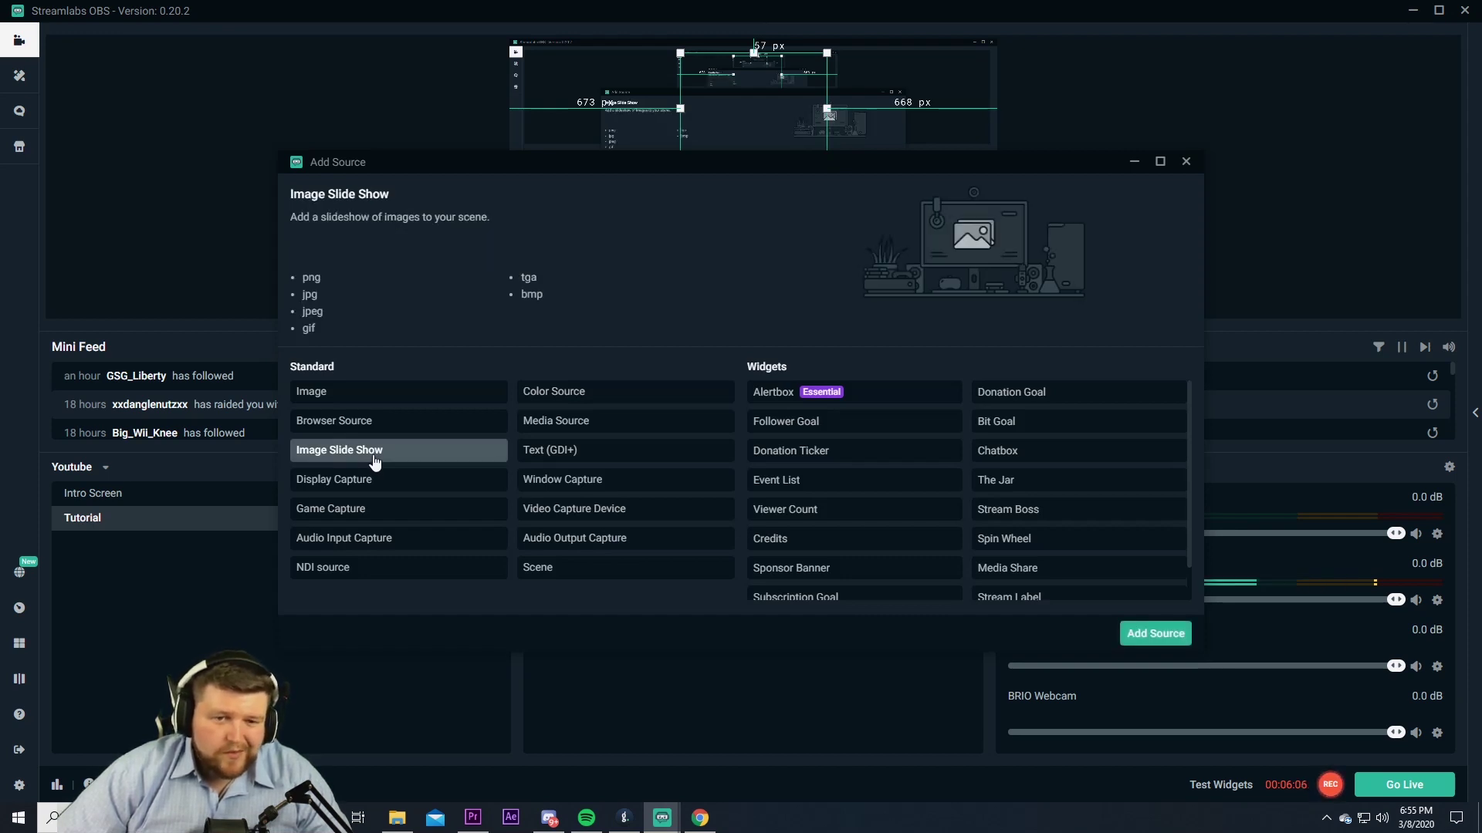
left_click(1155, 634)
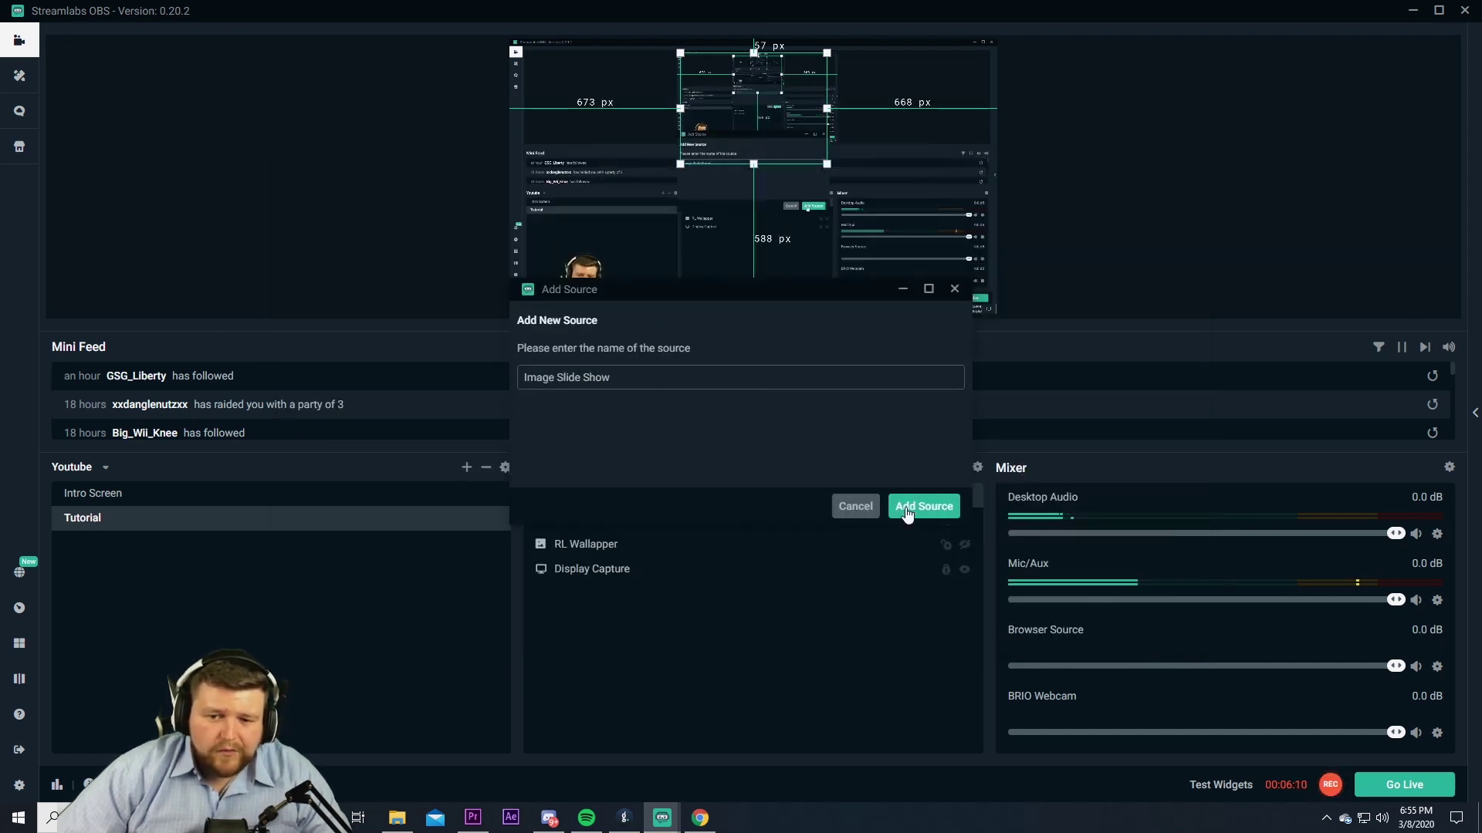
left_click(923, 506)
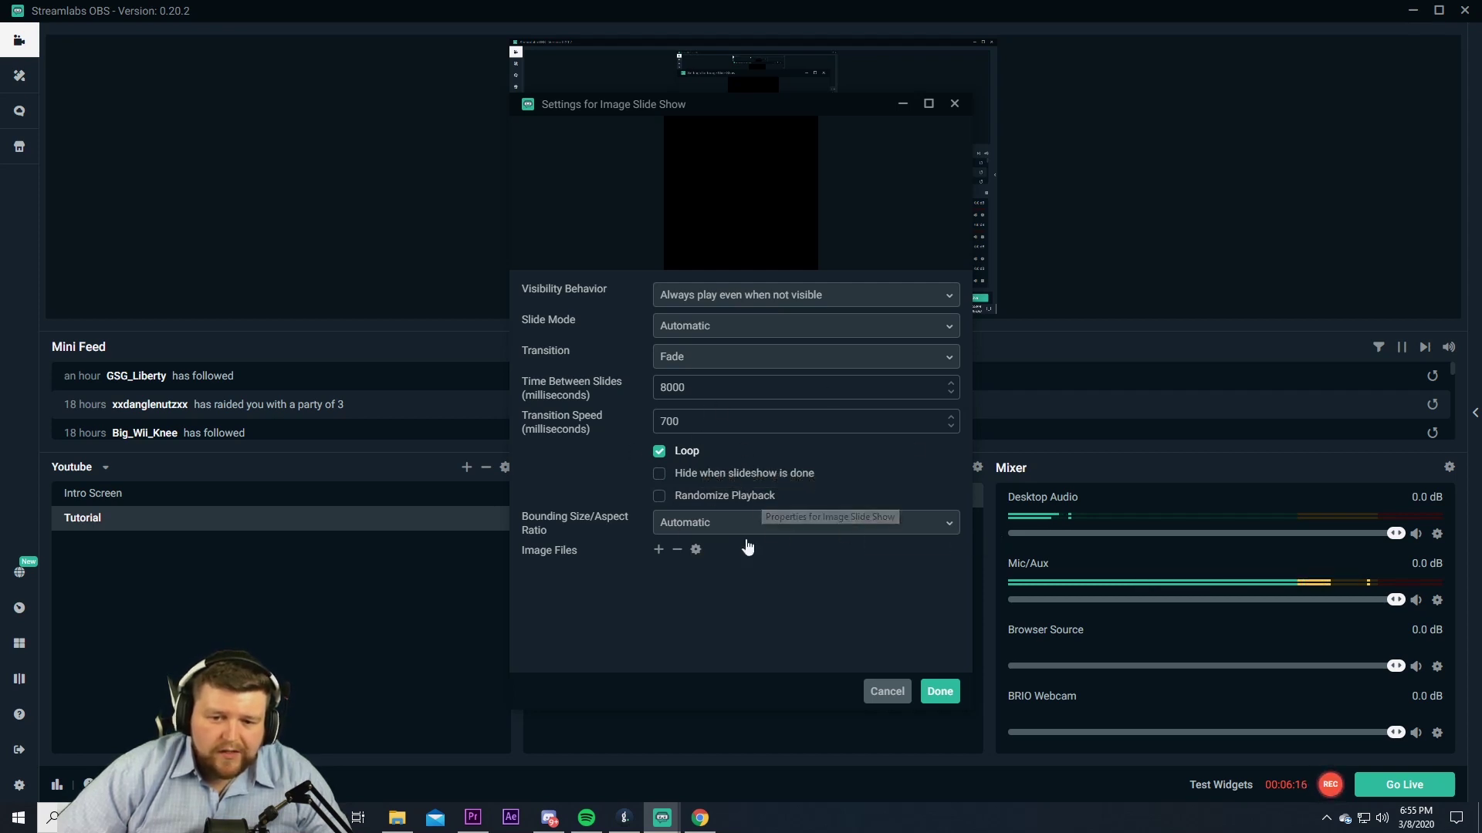
Add the image file BTL_RED_LOGO.png to the Image Slide Show source.
left_click(658, 551)
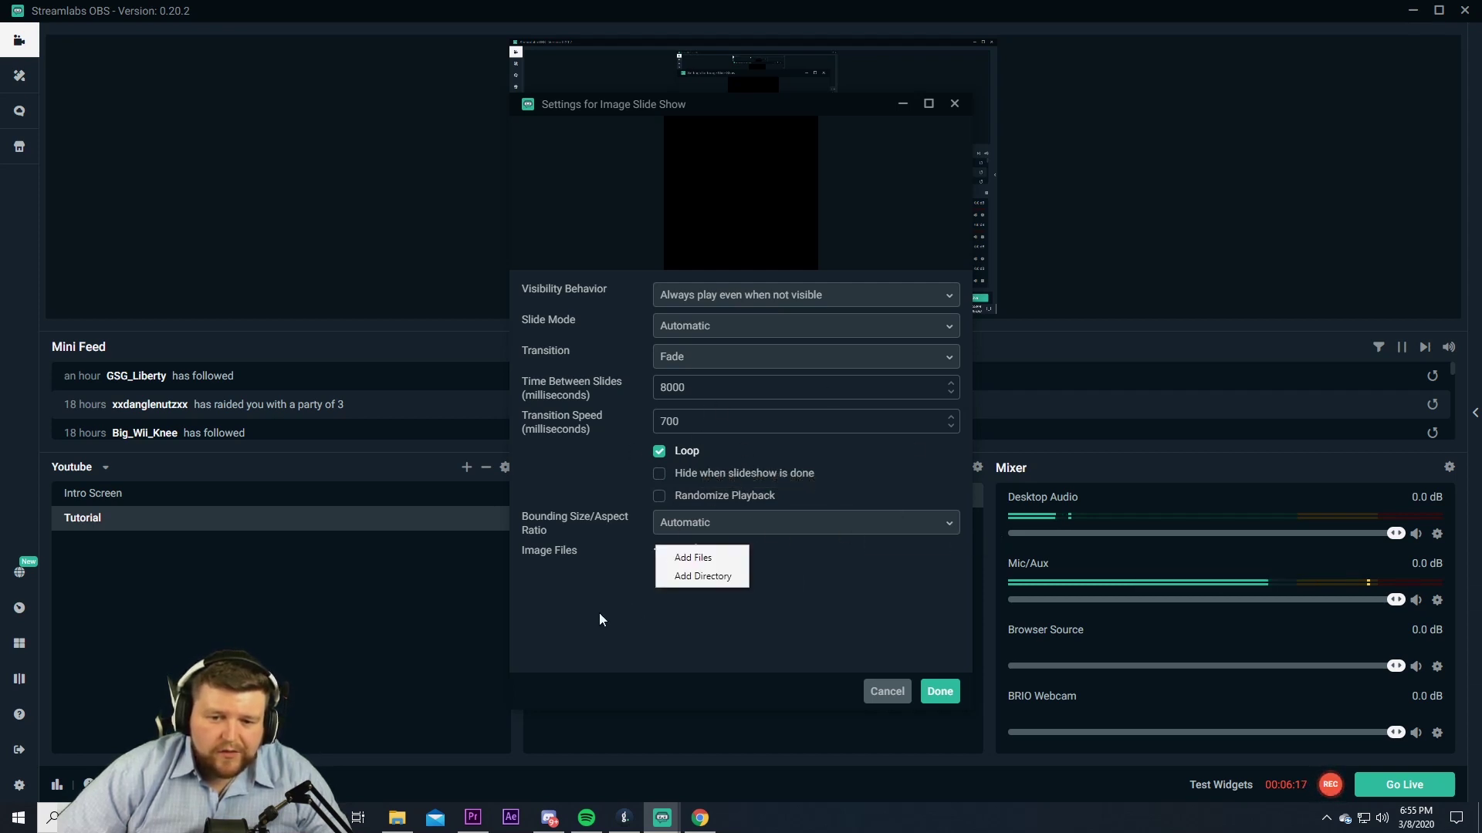
left_click(682, 559)
double_click(841, 343)
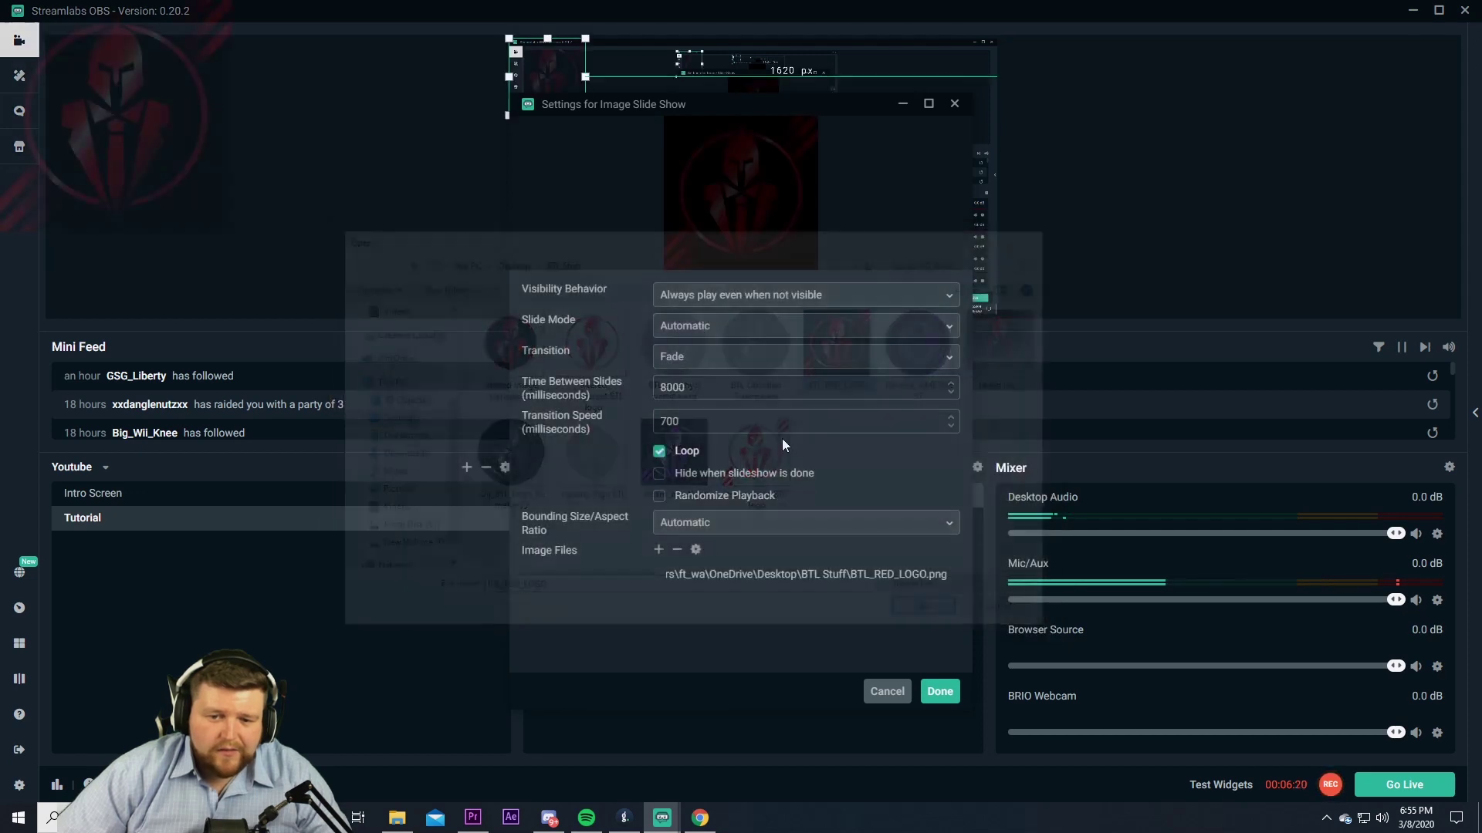
Add the image file steam_amethyst.png to the Image Slide Show and accept the source's settings.
left_click(657, 551)
left_click(684, 560)
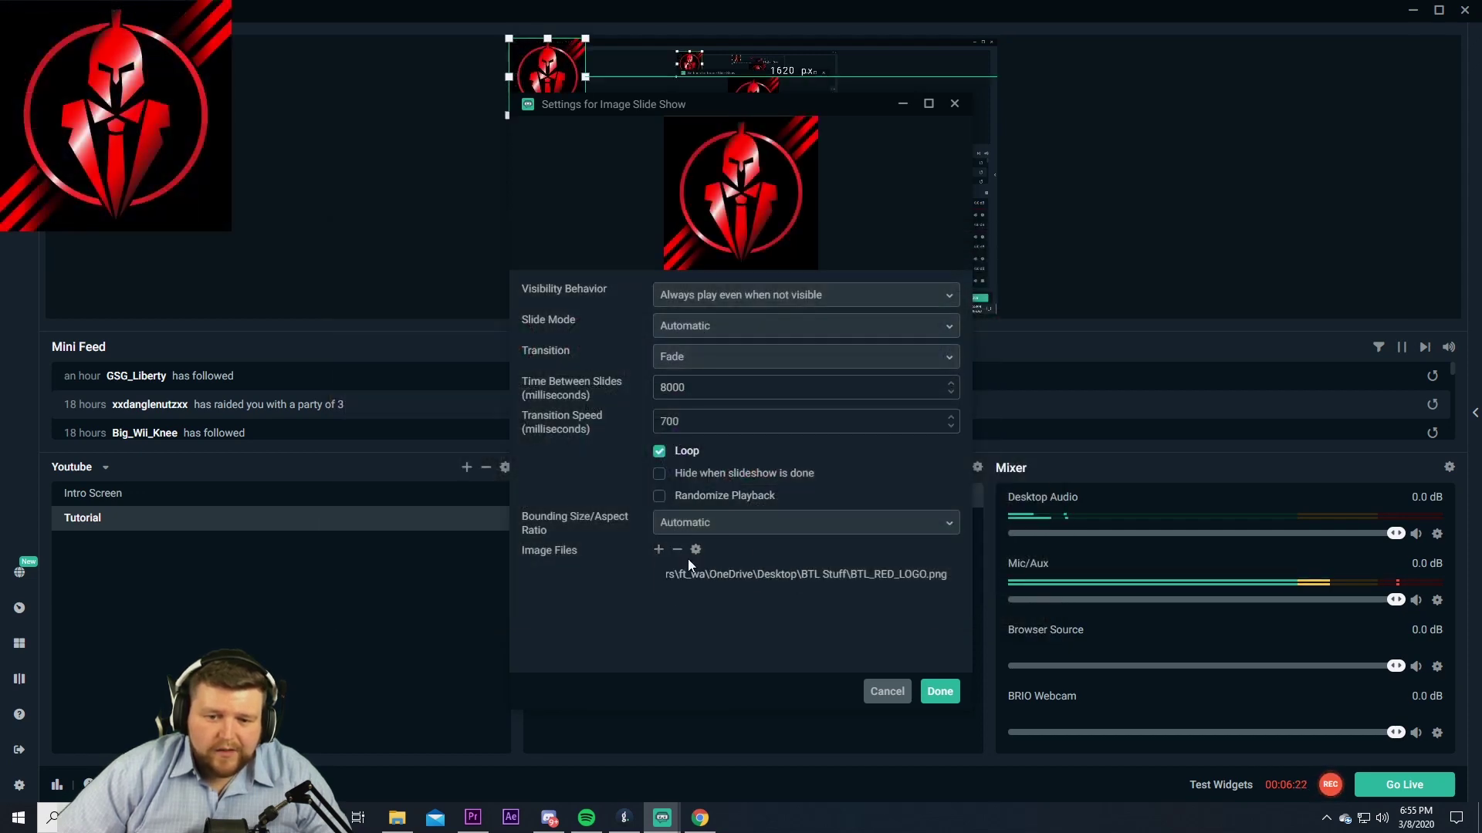
double_click(673, 454)
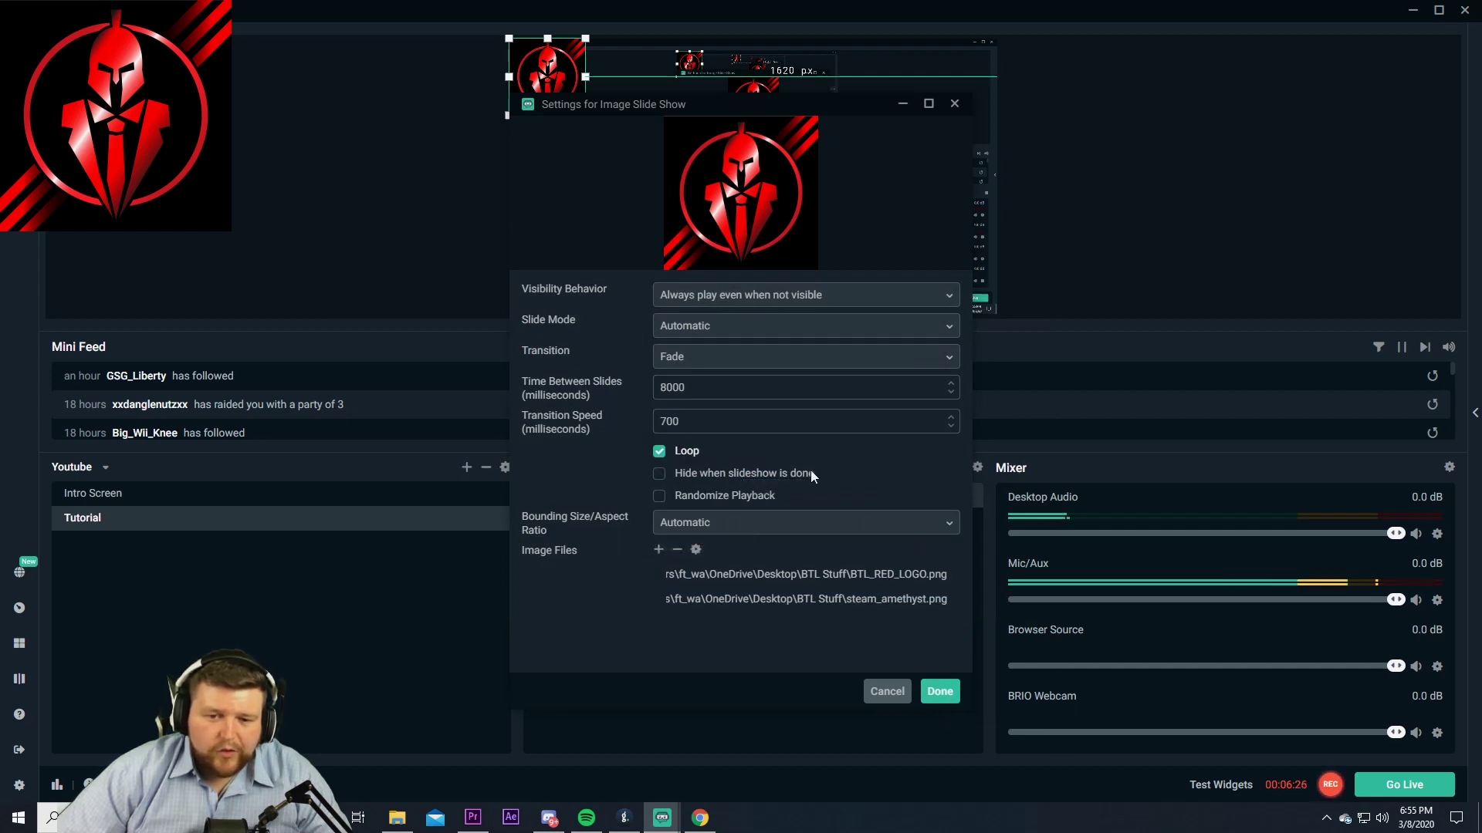
left_click(945, 687)
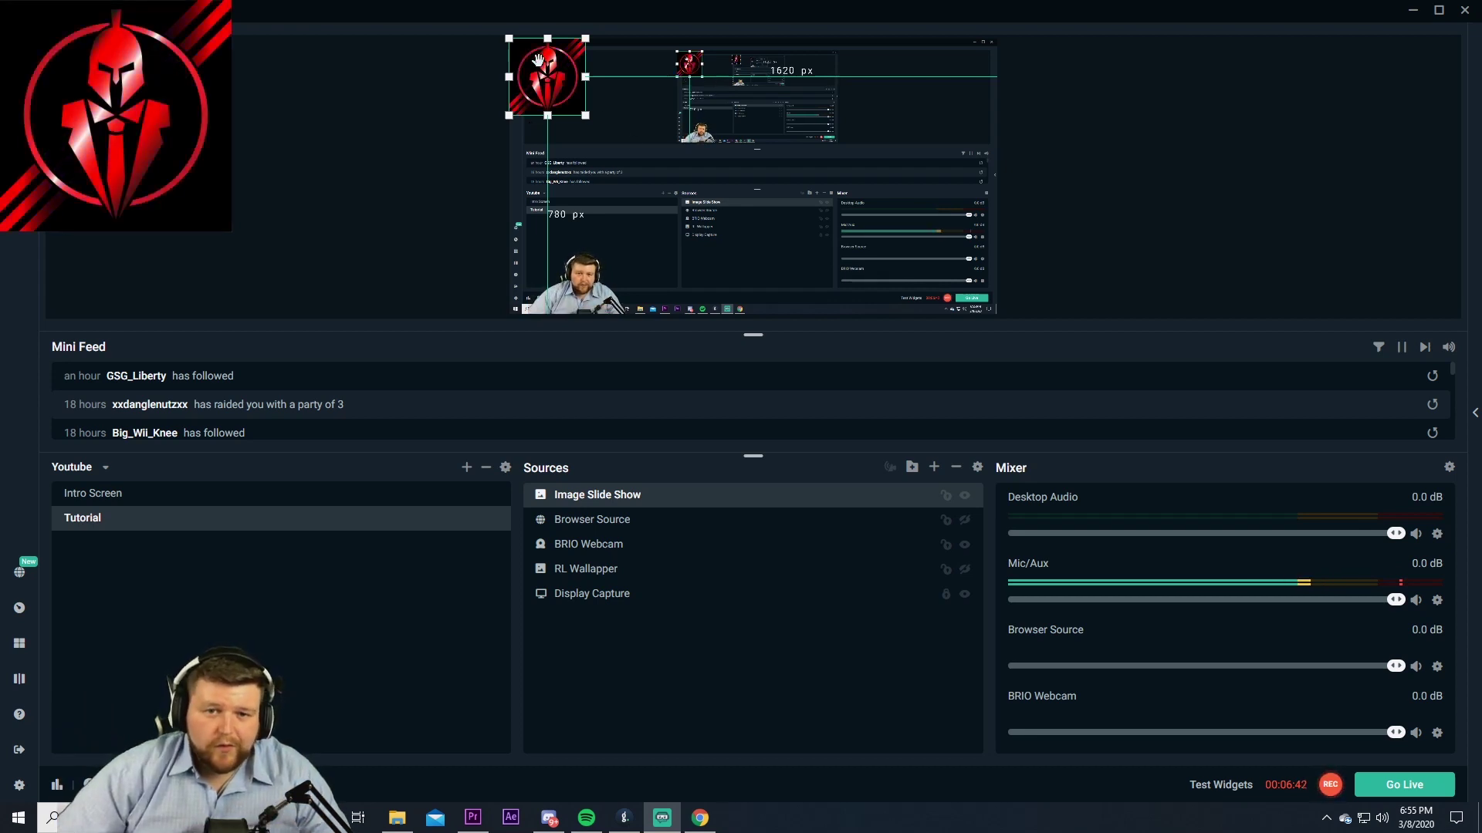
Shrink the Image Slide Show, place it in the canvas's upper-right corner about 1699 px from the left edge, and hide it.
left_click_drag(536, 60, 941, 95)
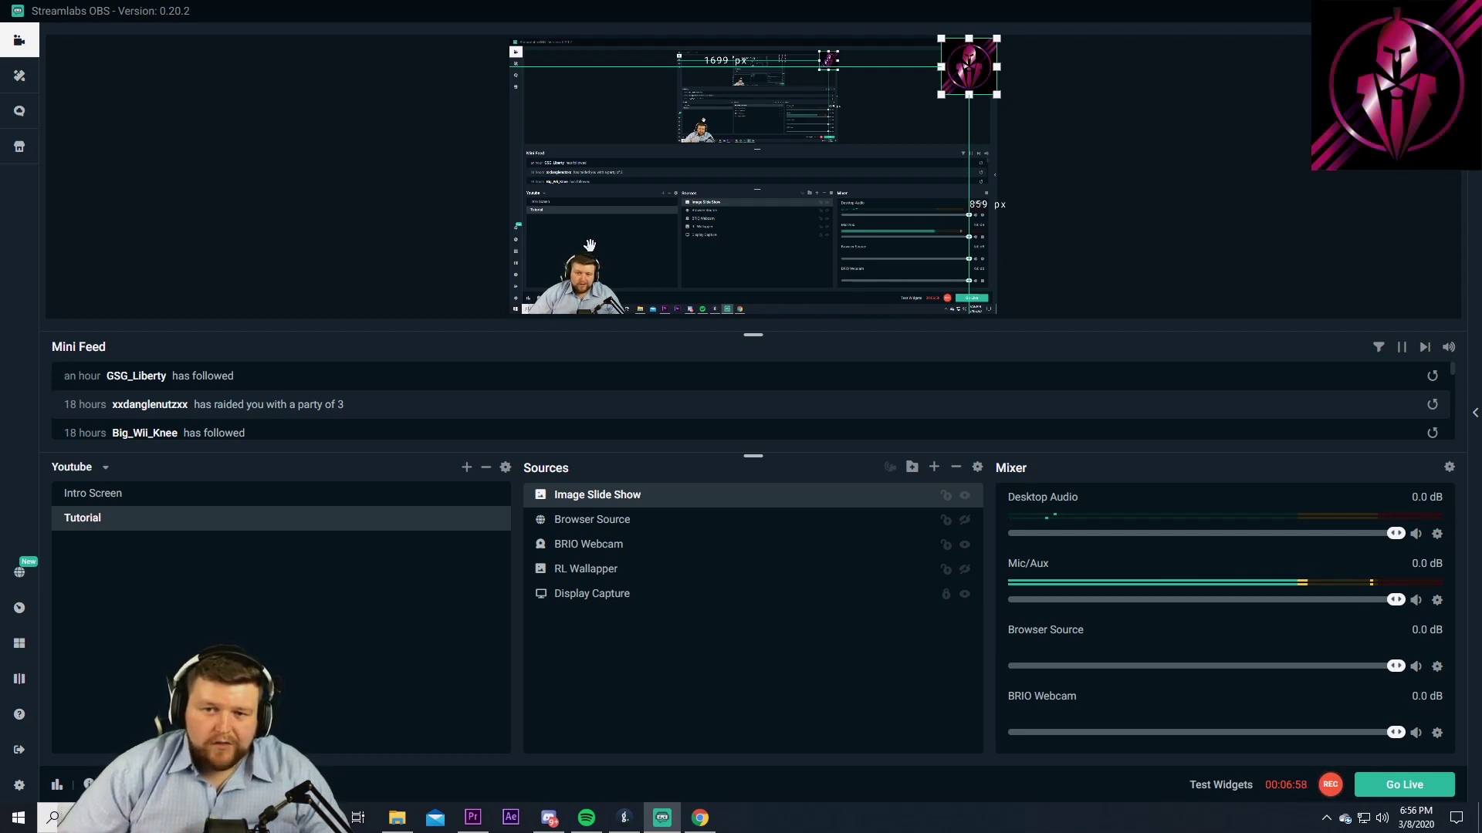
left_click(964, 495)
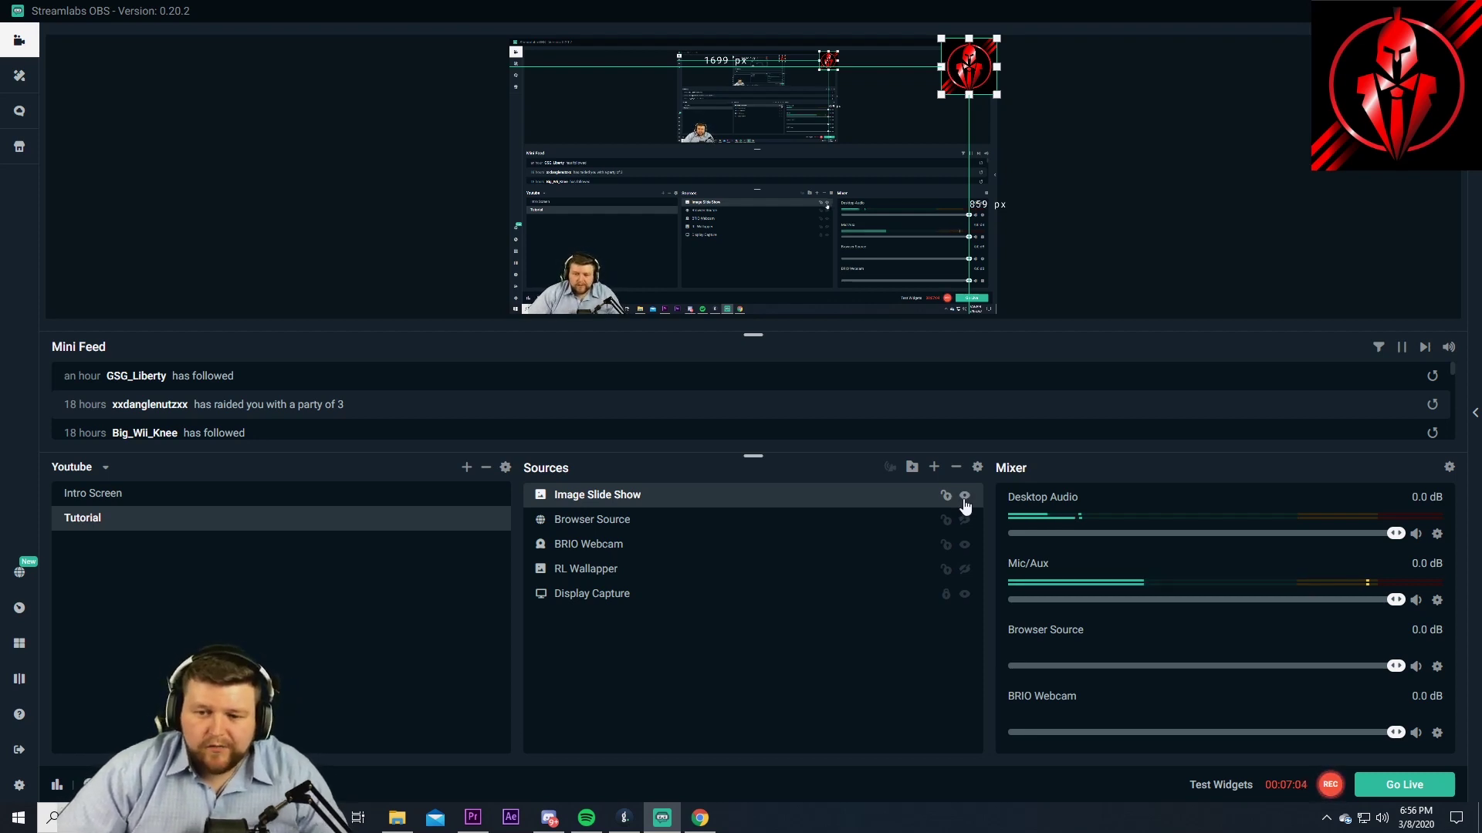
left_click(934, 467)
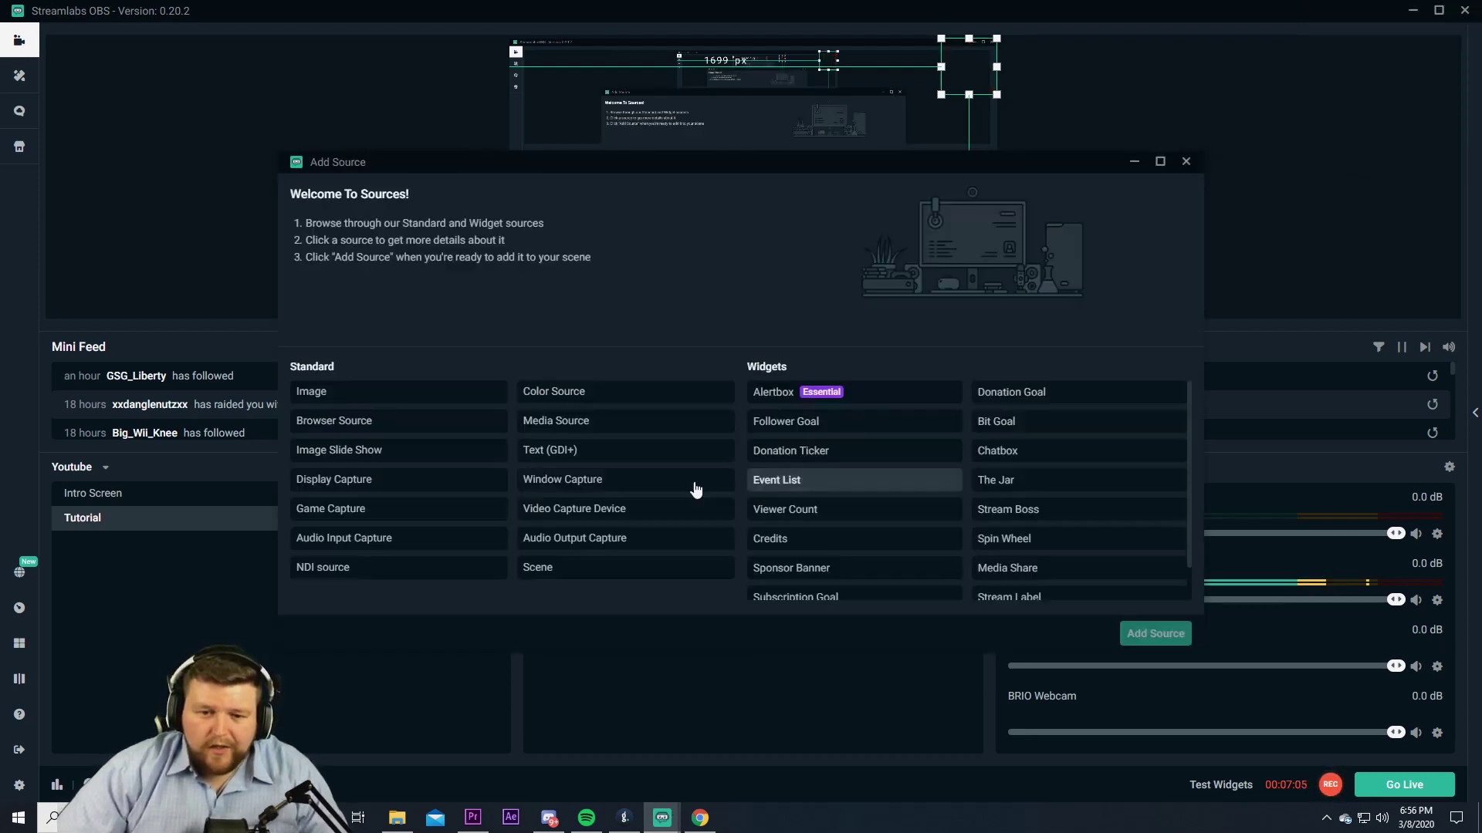
left_click(356, 486)
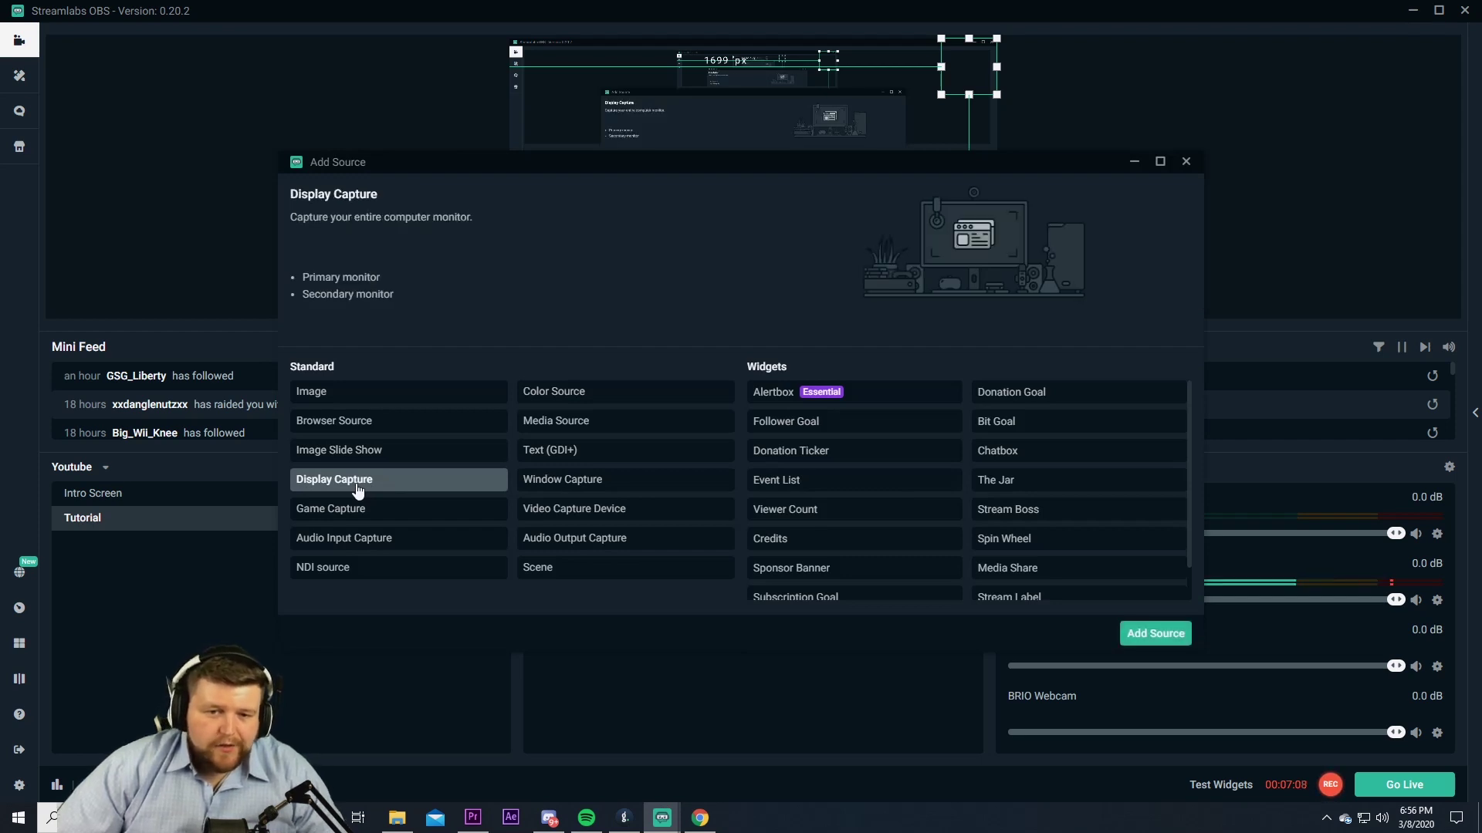
left_click(1153, 635)
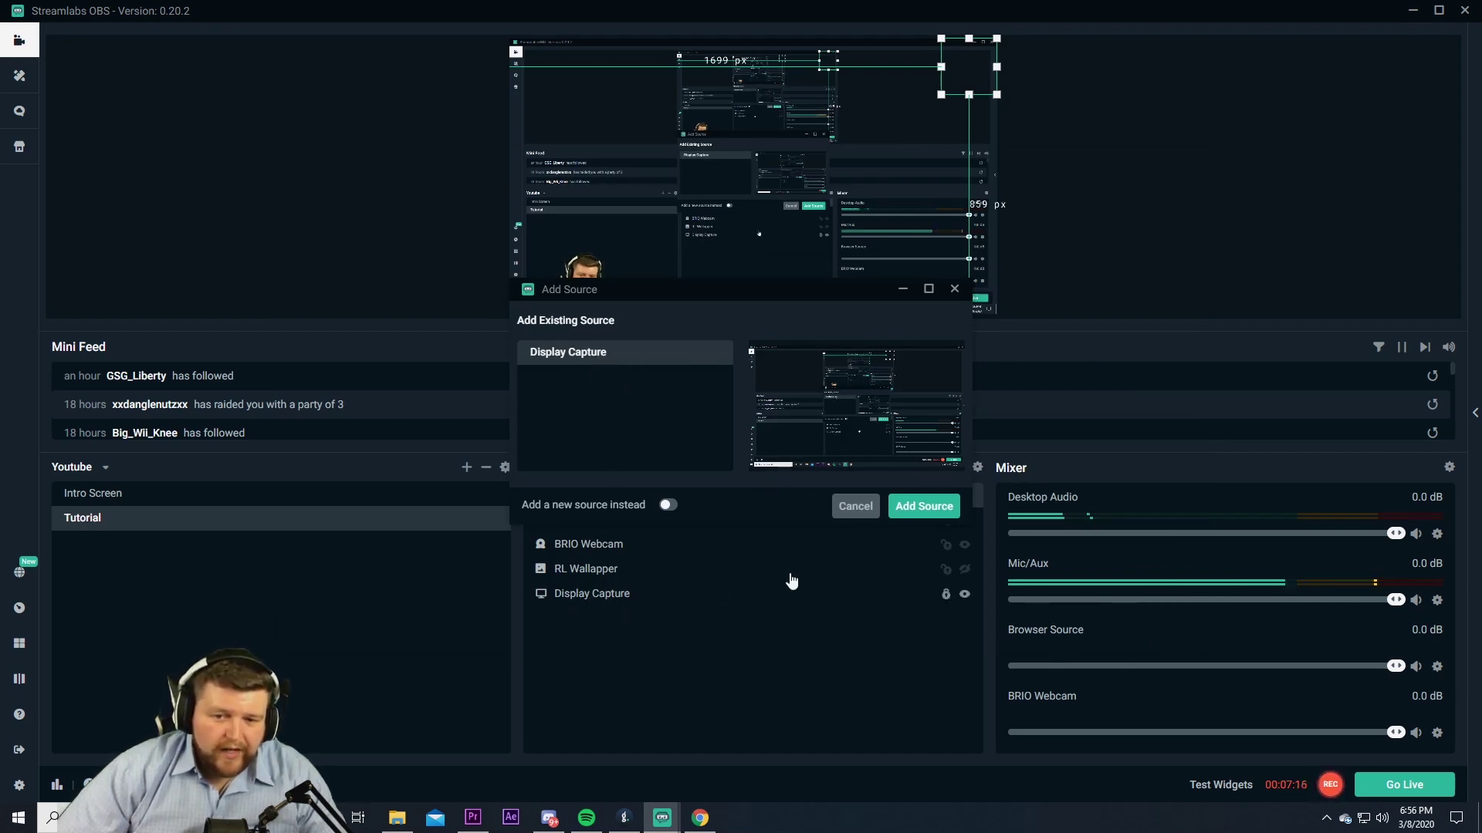
left_click(855, 506)
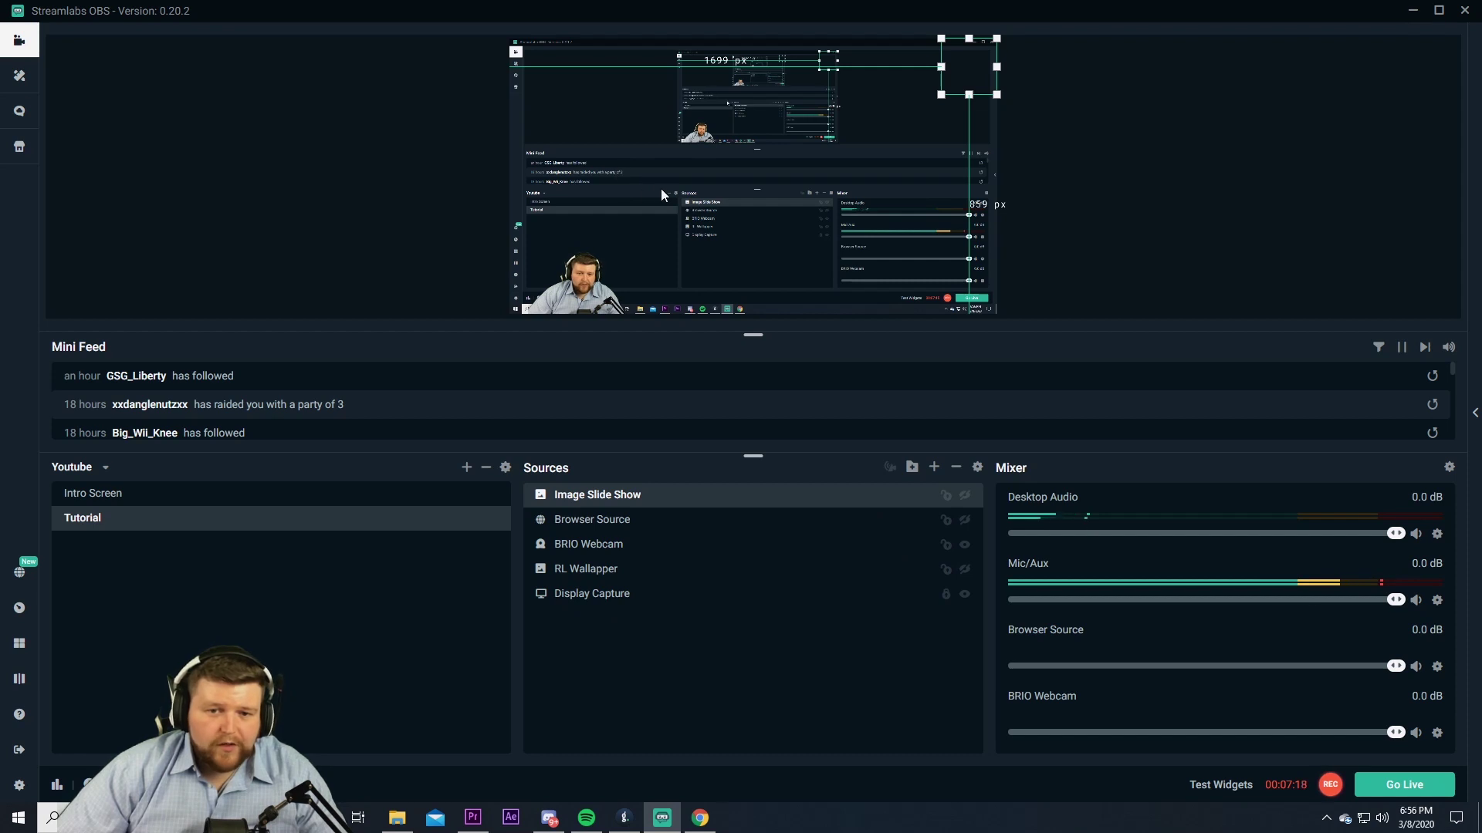
Review the monitor choices in the existing Display Capture source's properties and close them with Display 1: 1920x1080 @ 0,0 selected.
right_click(598, 596)
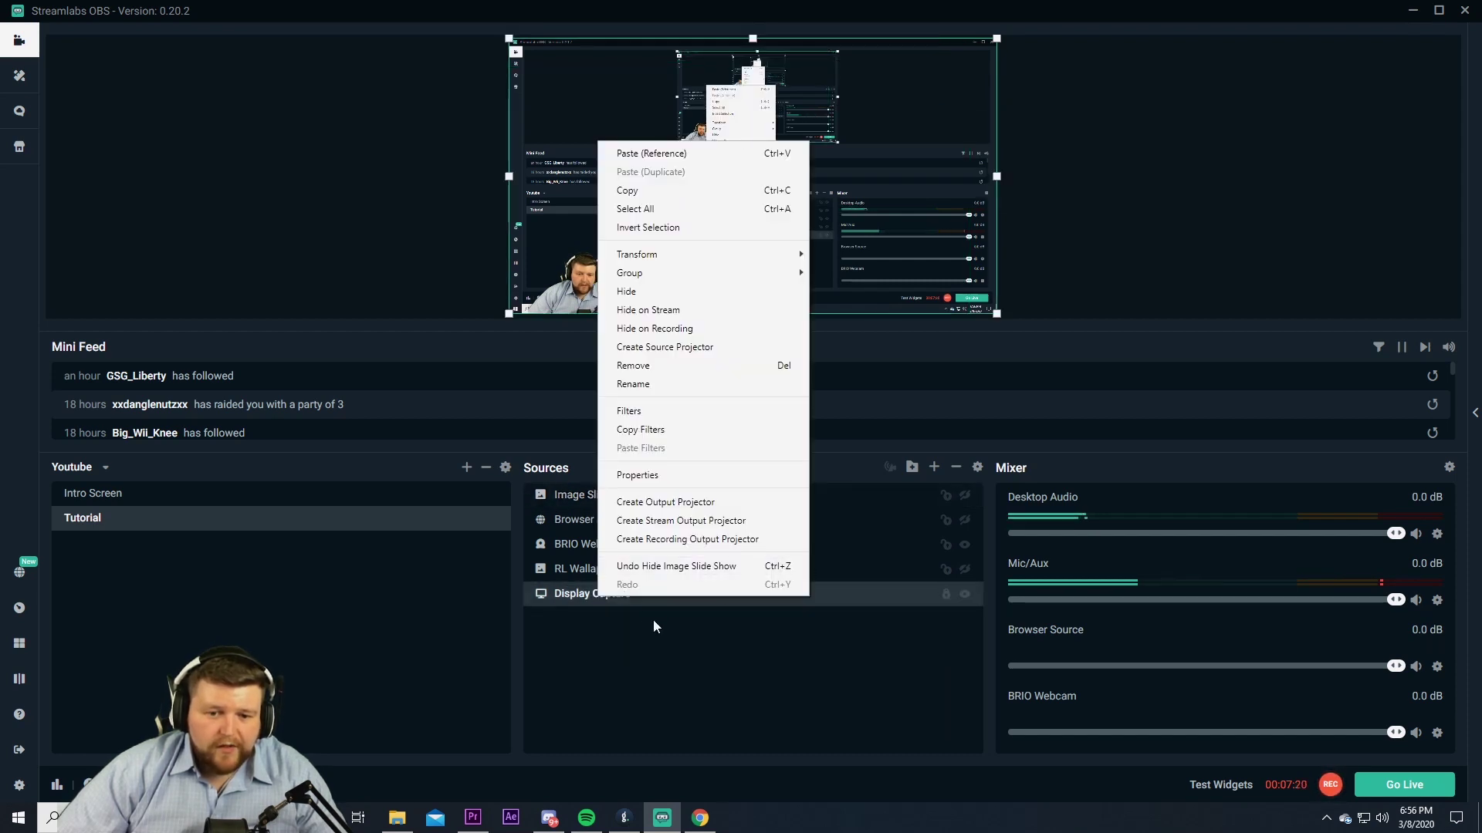
left_click(659, 479)
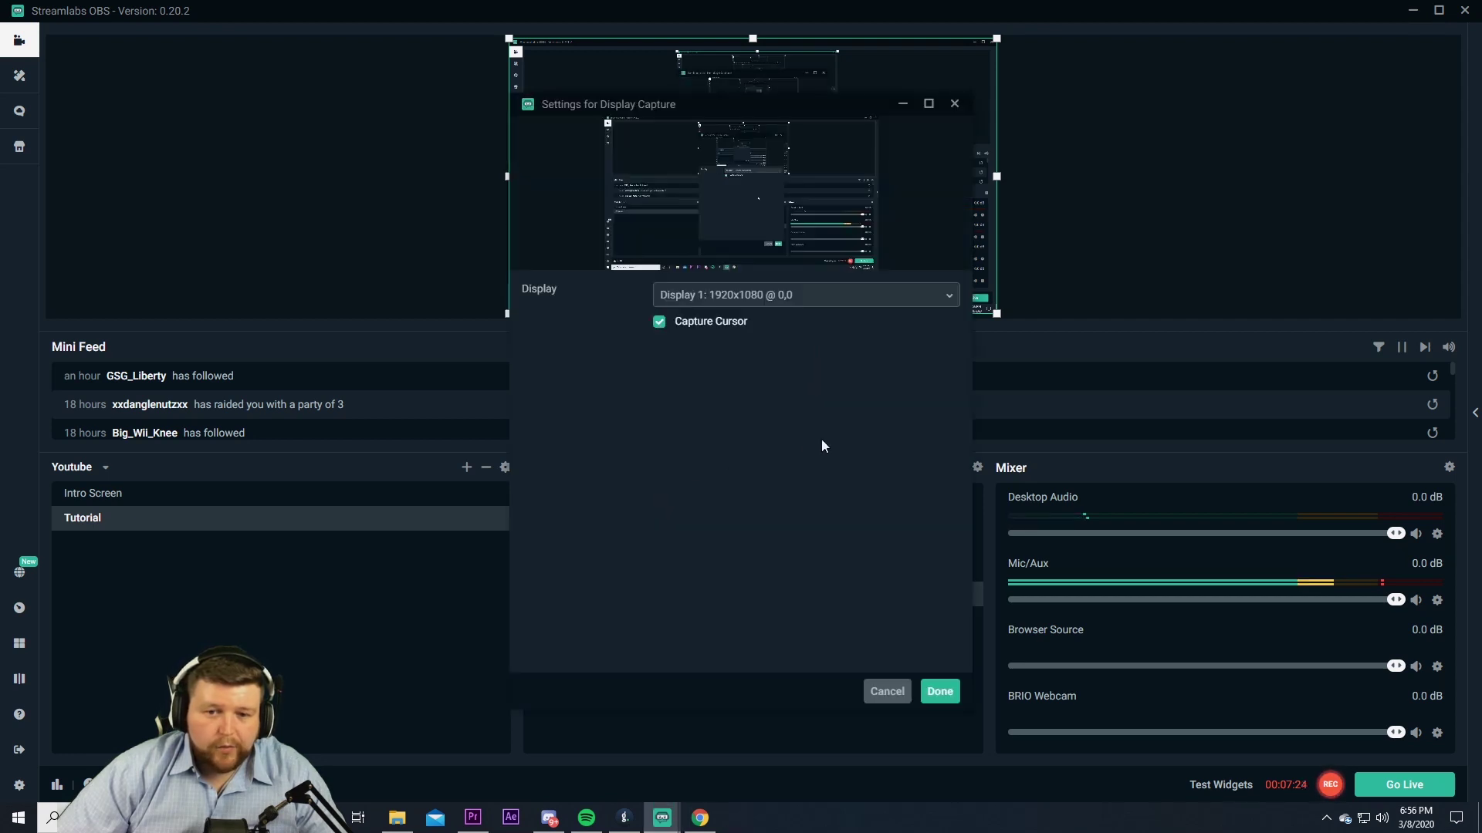
left_click(901, 302)
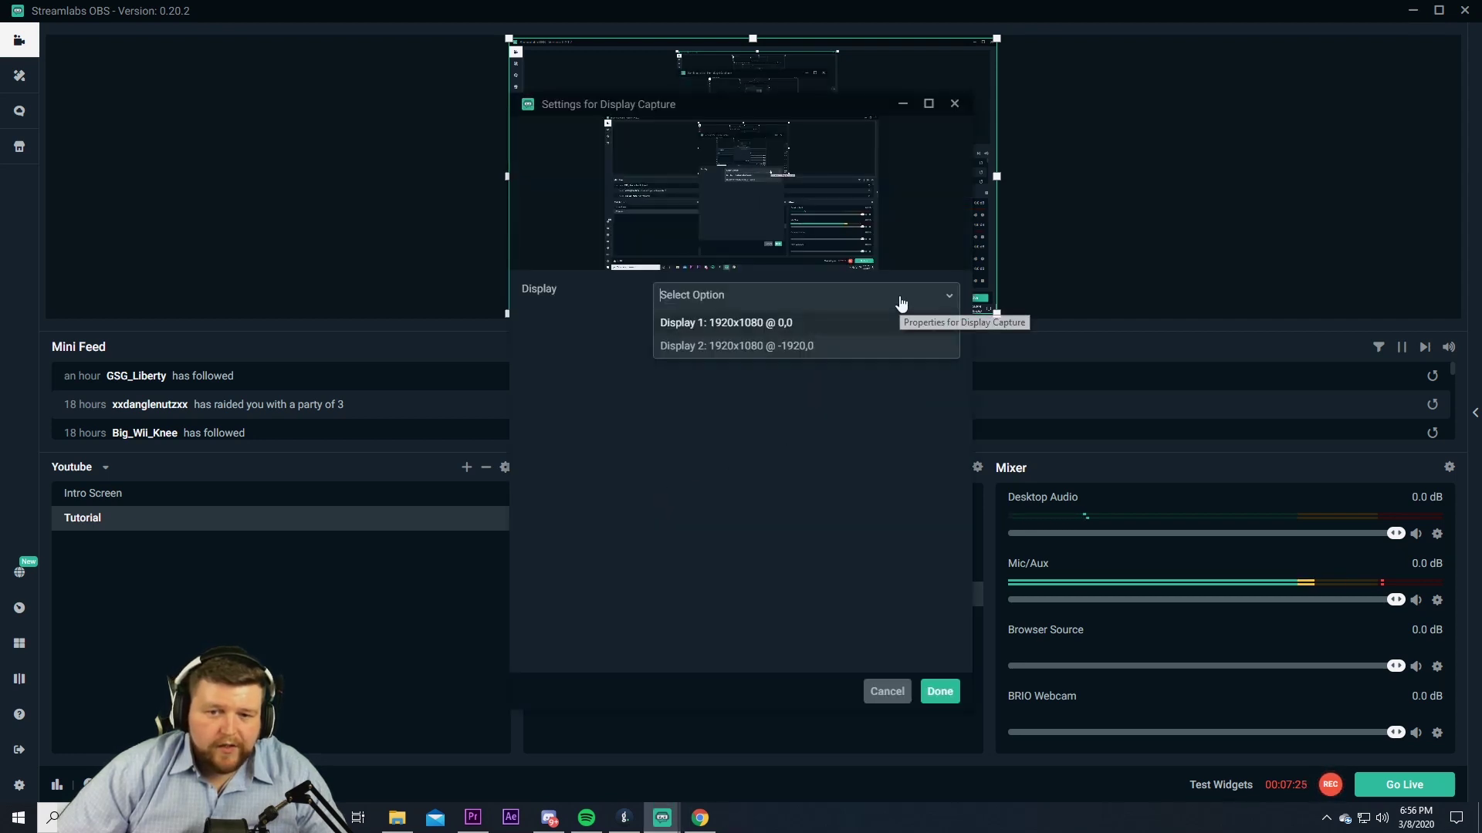
left_click(806, 346)
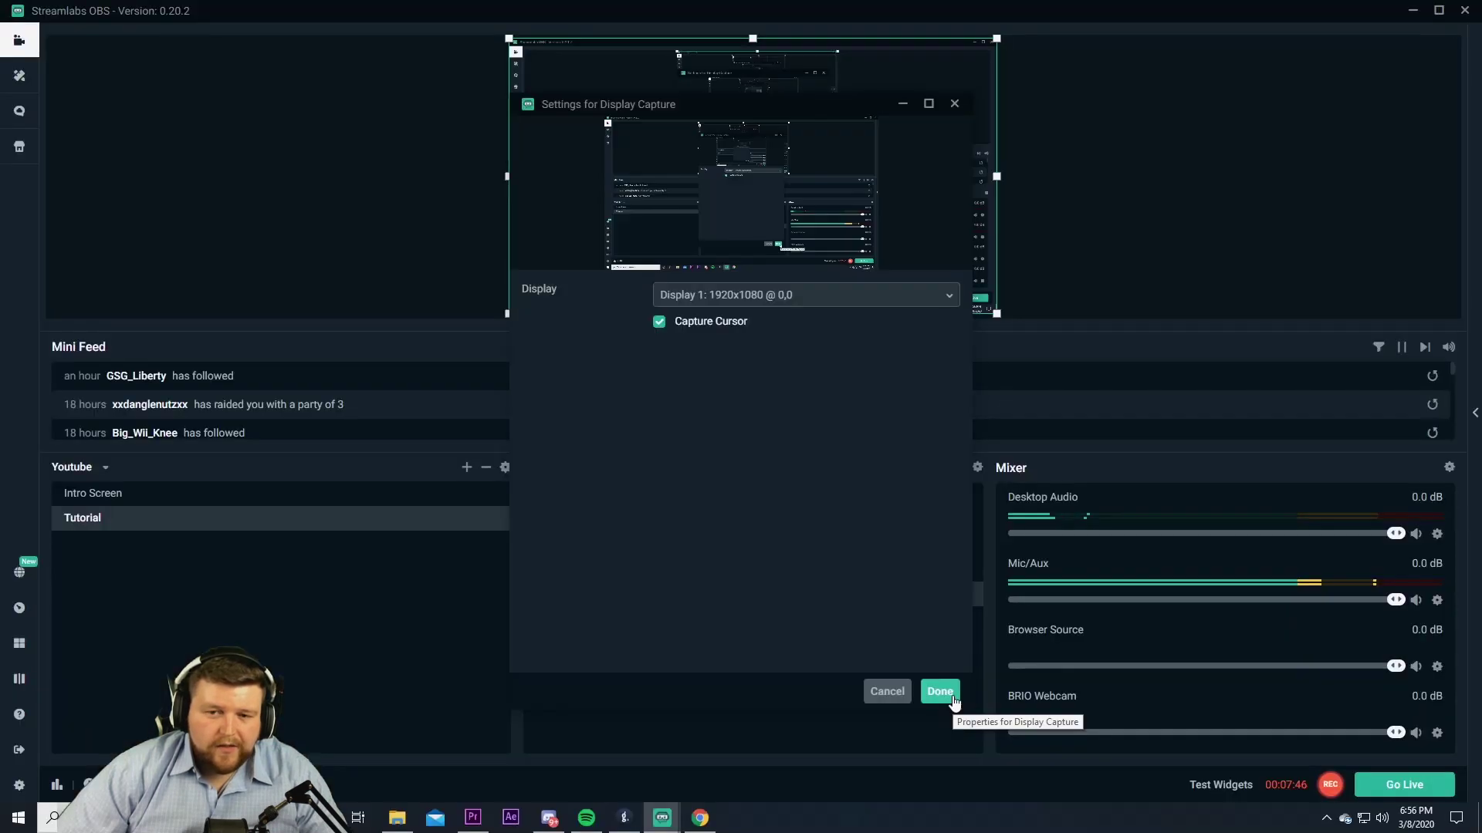
left_click(938, 723)
left_click(415, 236)
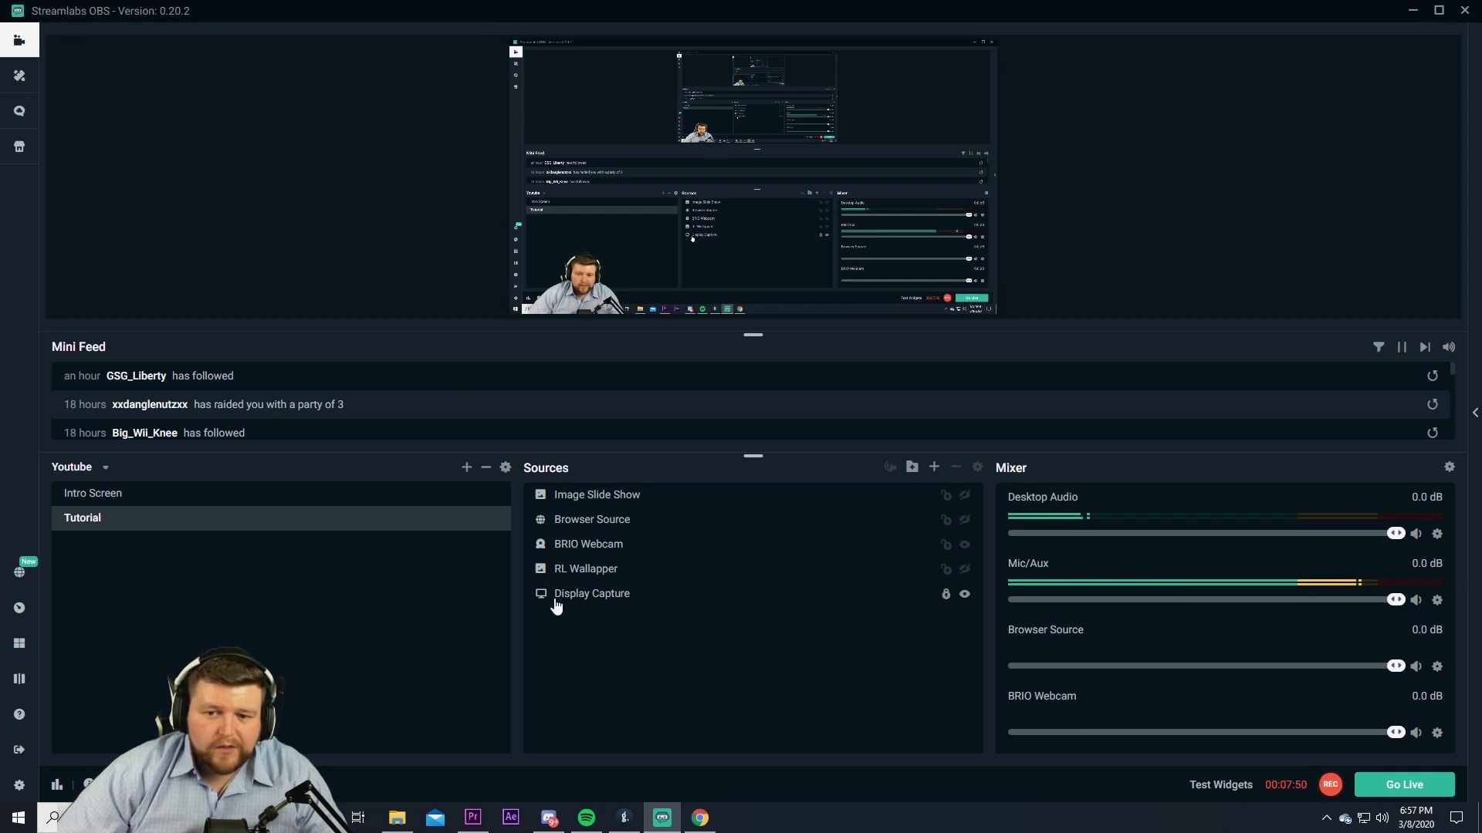
Add a Game Capture source to the Tutorial scene under its default name.
left_click(933, 468)
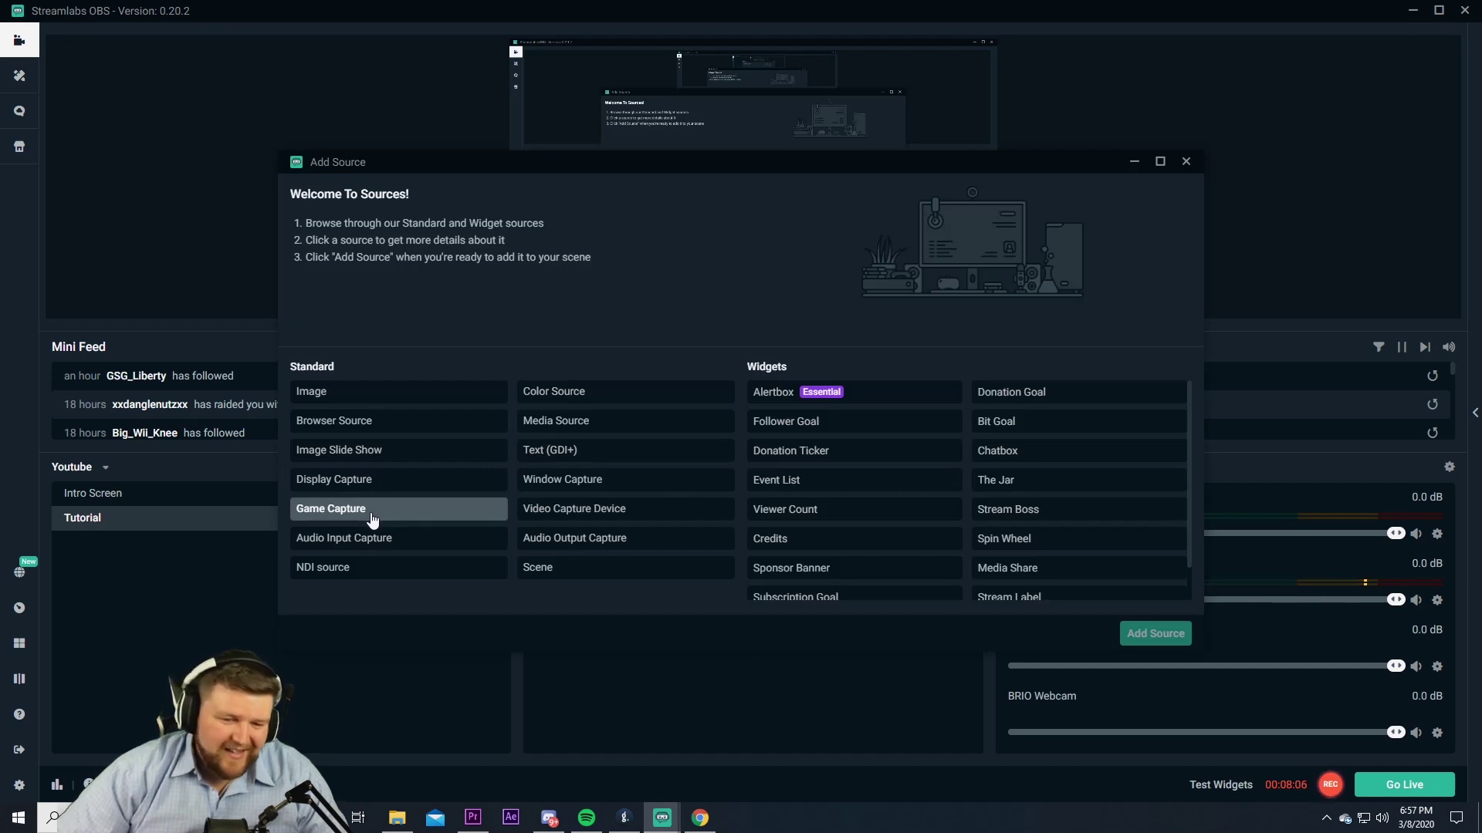
left_click(371, 513)
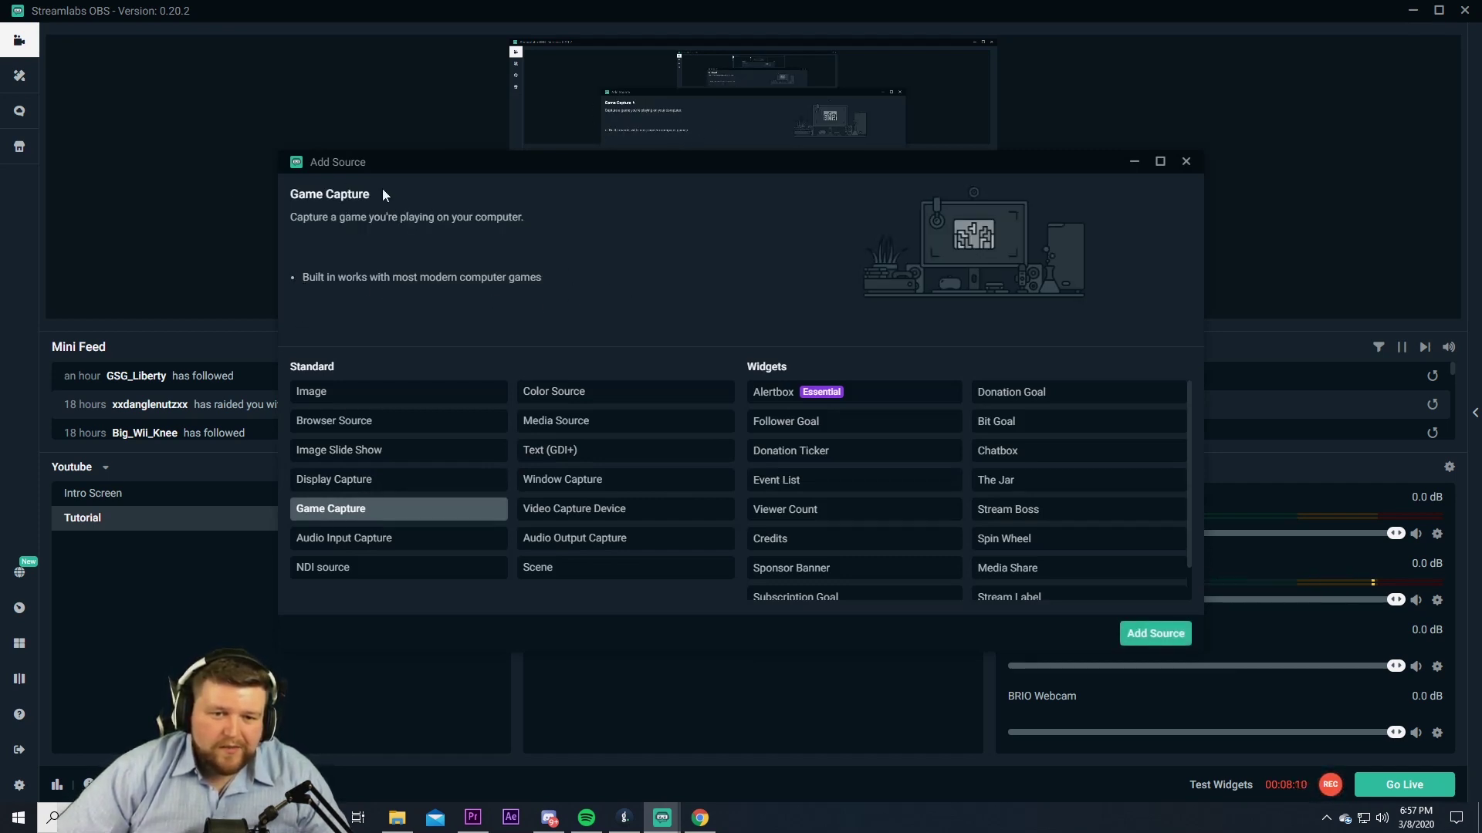
left_click(1165, 642)
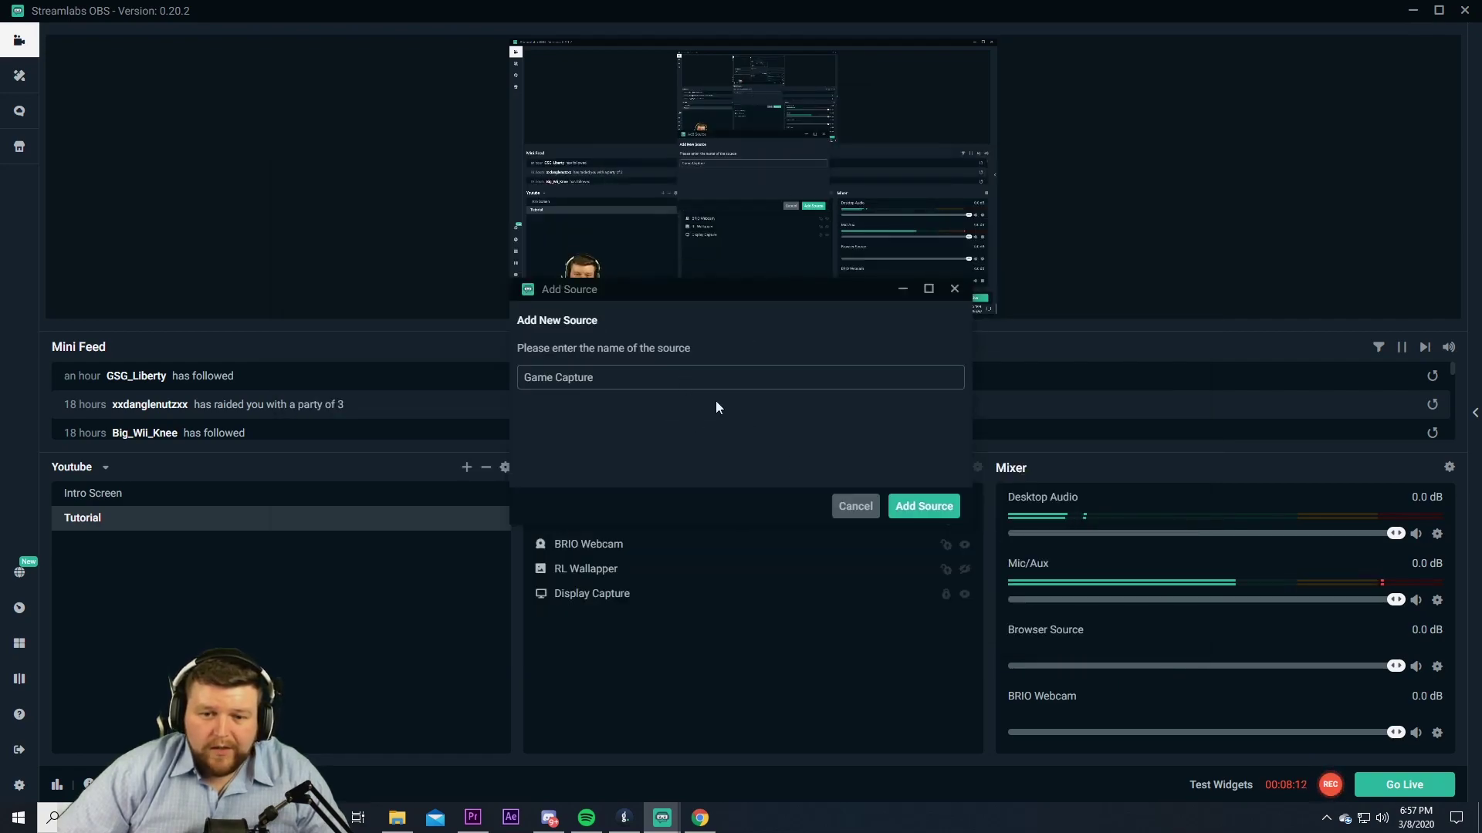
left_click(926, 506)
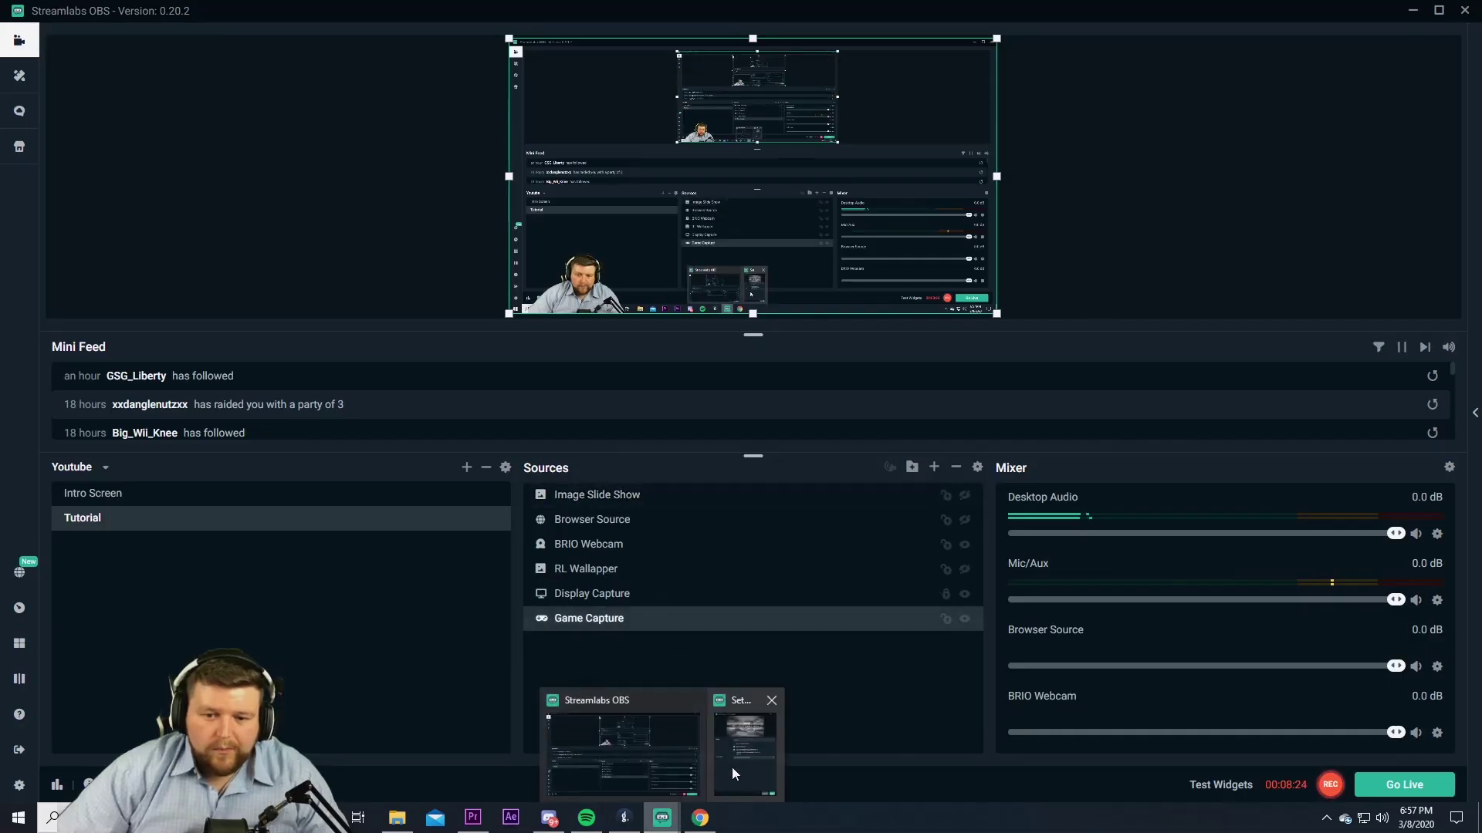
Bring the Game Capture settings window back into view and reposition it clear of the visibility controls in the source list.
left_click(732, 767)
left_click(368, 60)
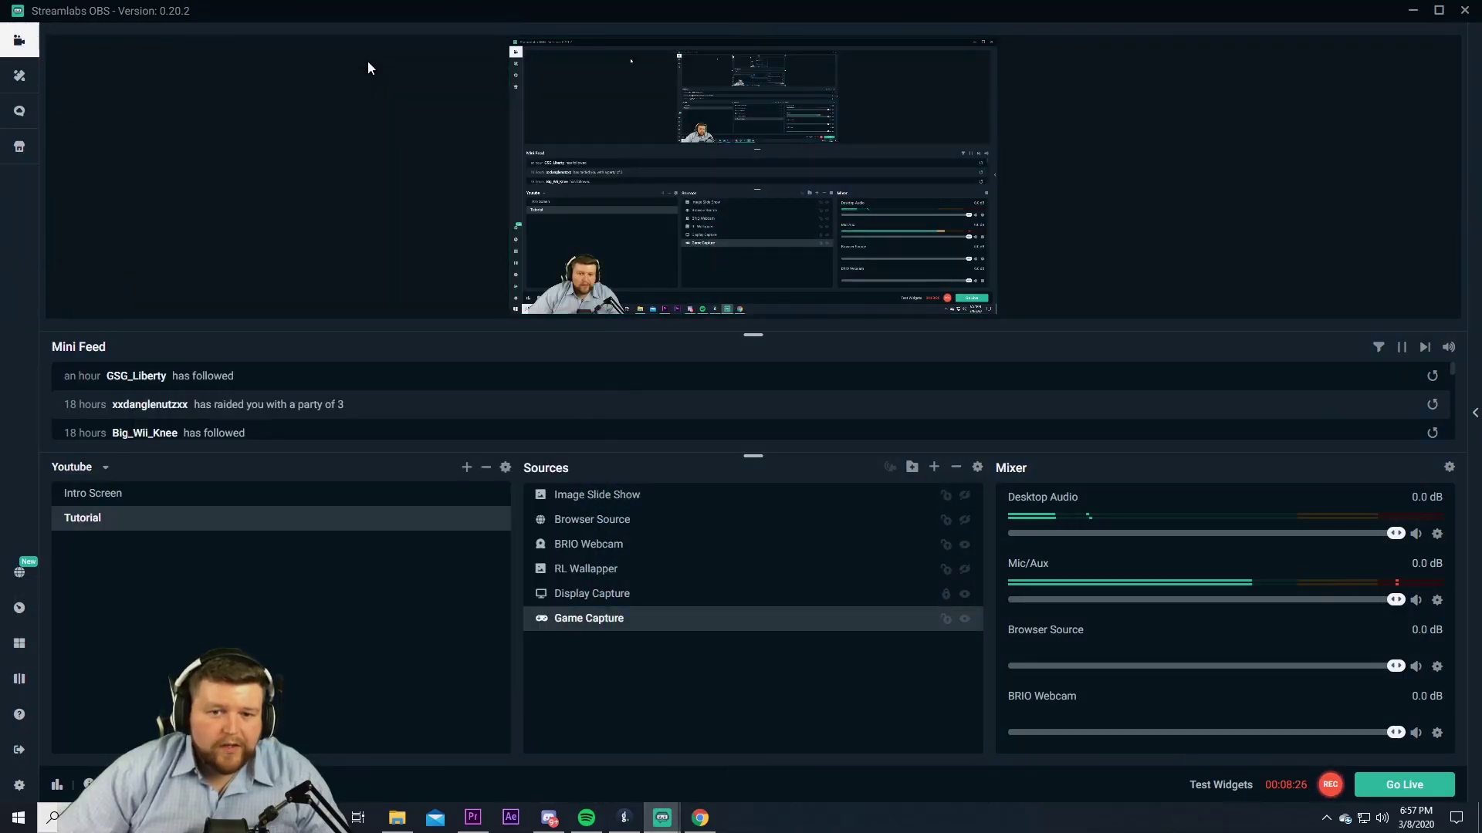
mouse_move(662, 816)
left_click(725, 795)
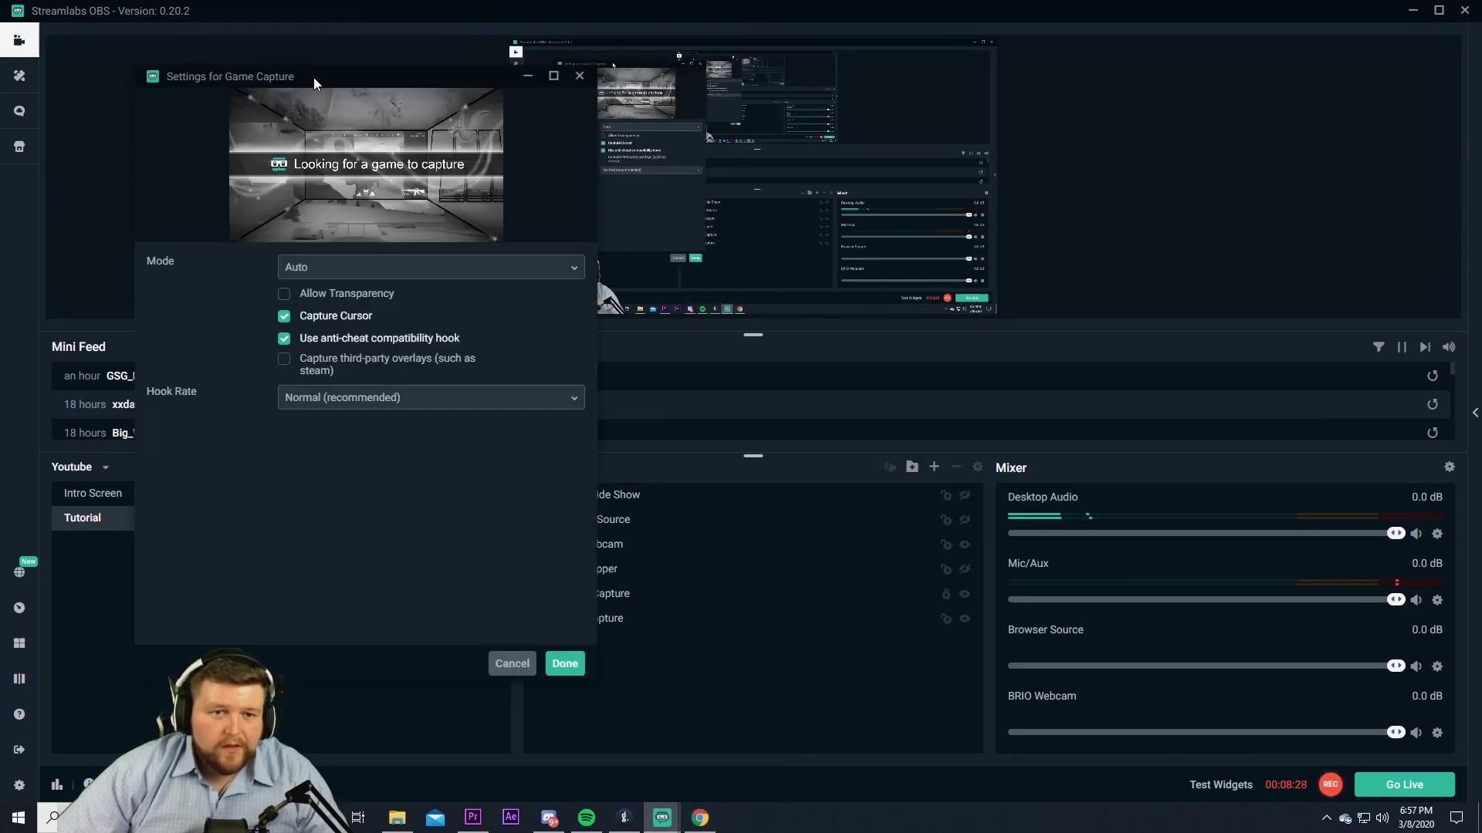
left_click_drag(314, 77, 336, 81)
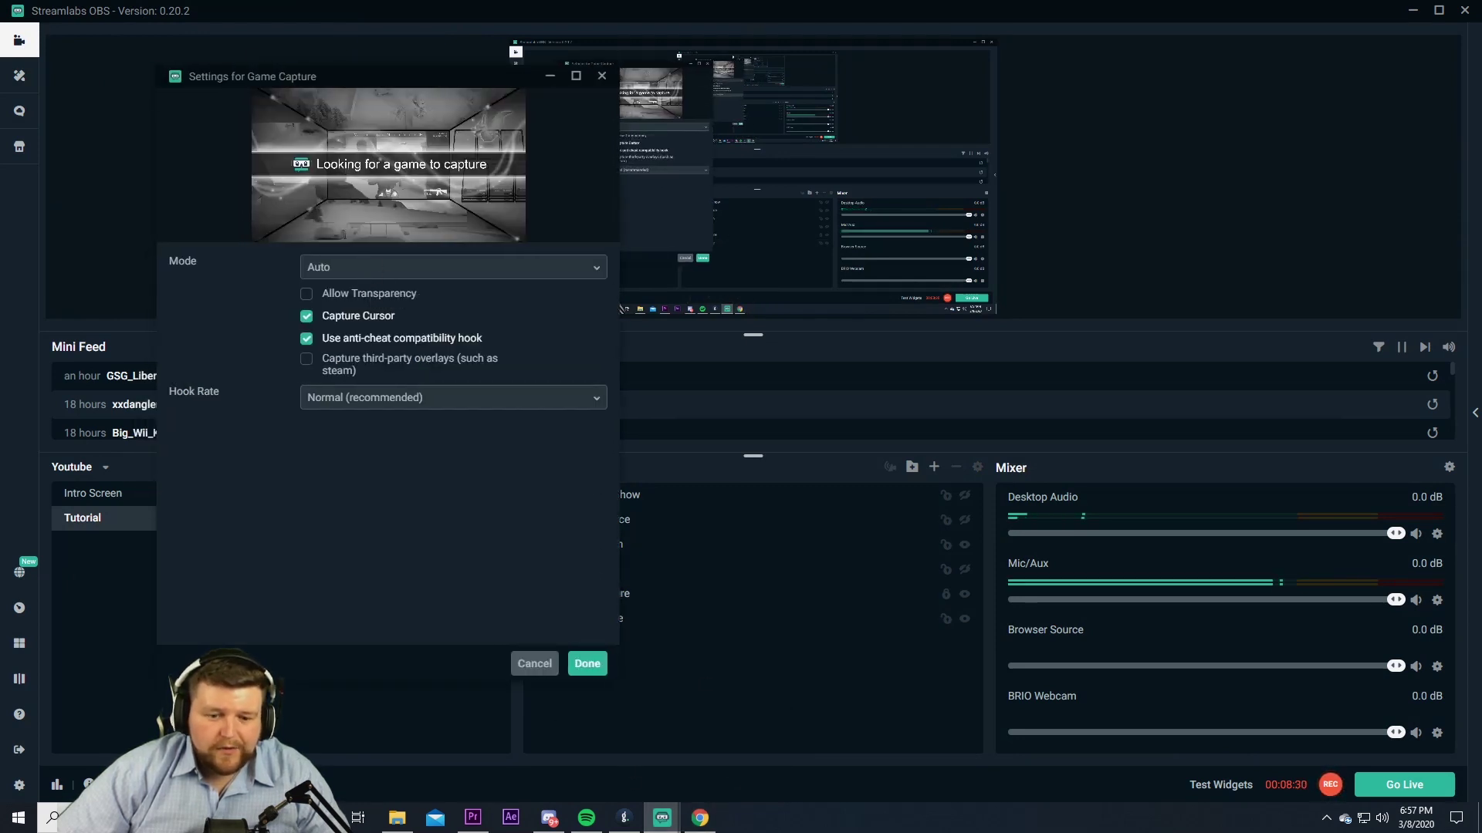
Launch Rocket League through Steam, dismissing Steam's chat and news windows.
key("super")
type("stea")
left_click(131, 403)
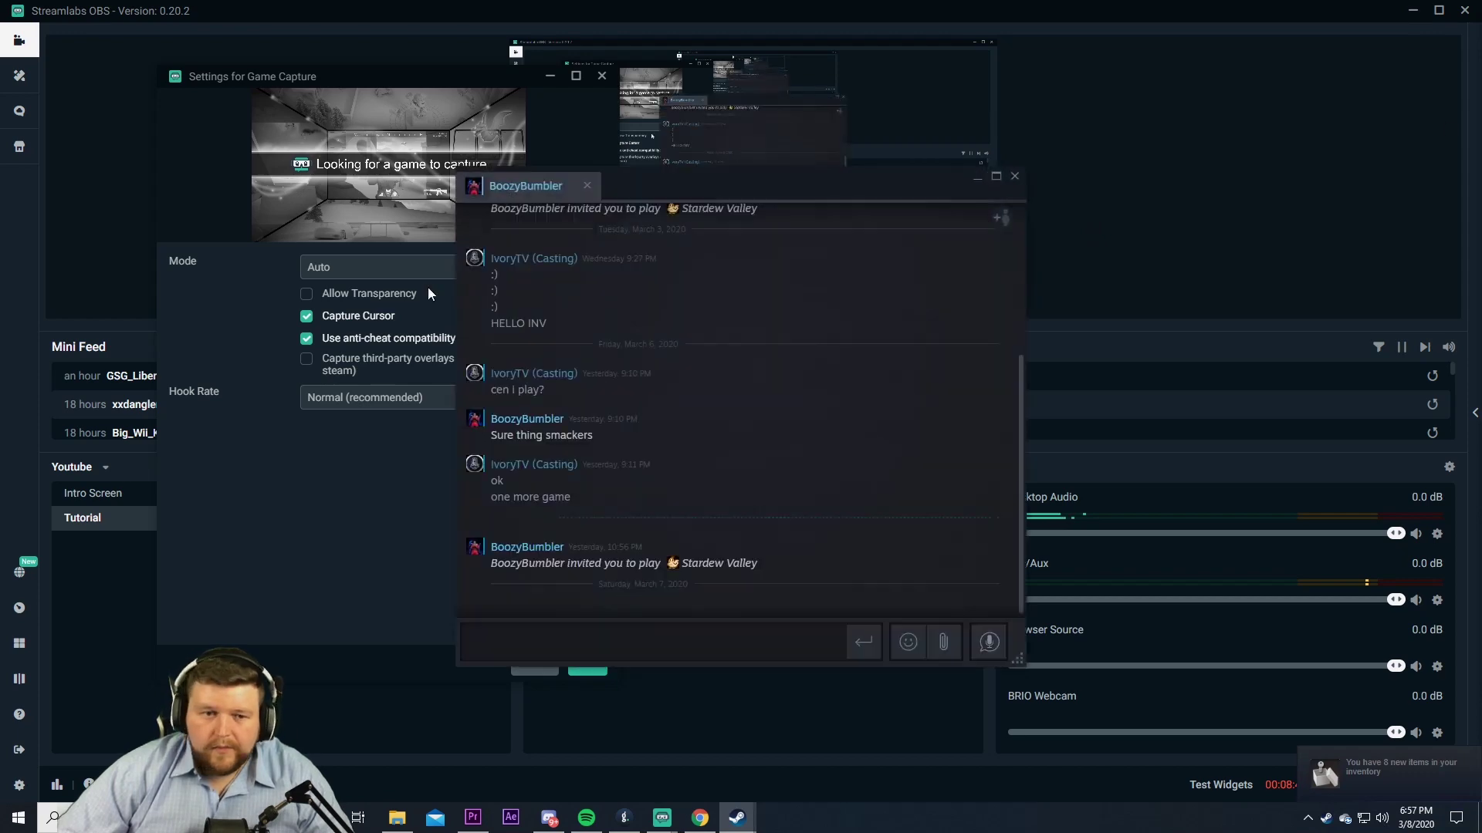
left_click(977, 179)
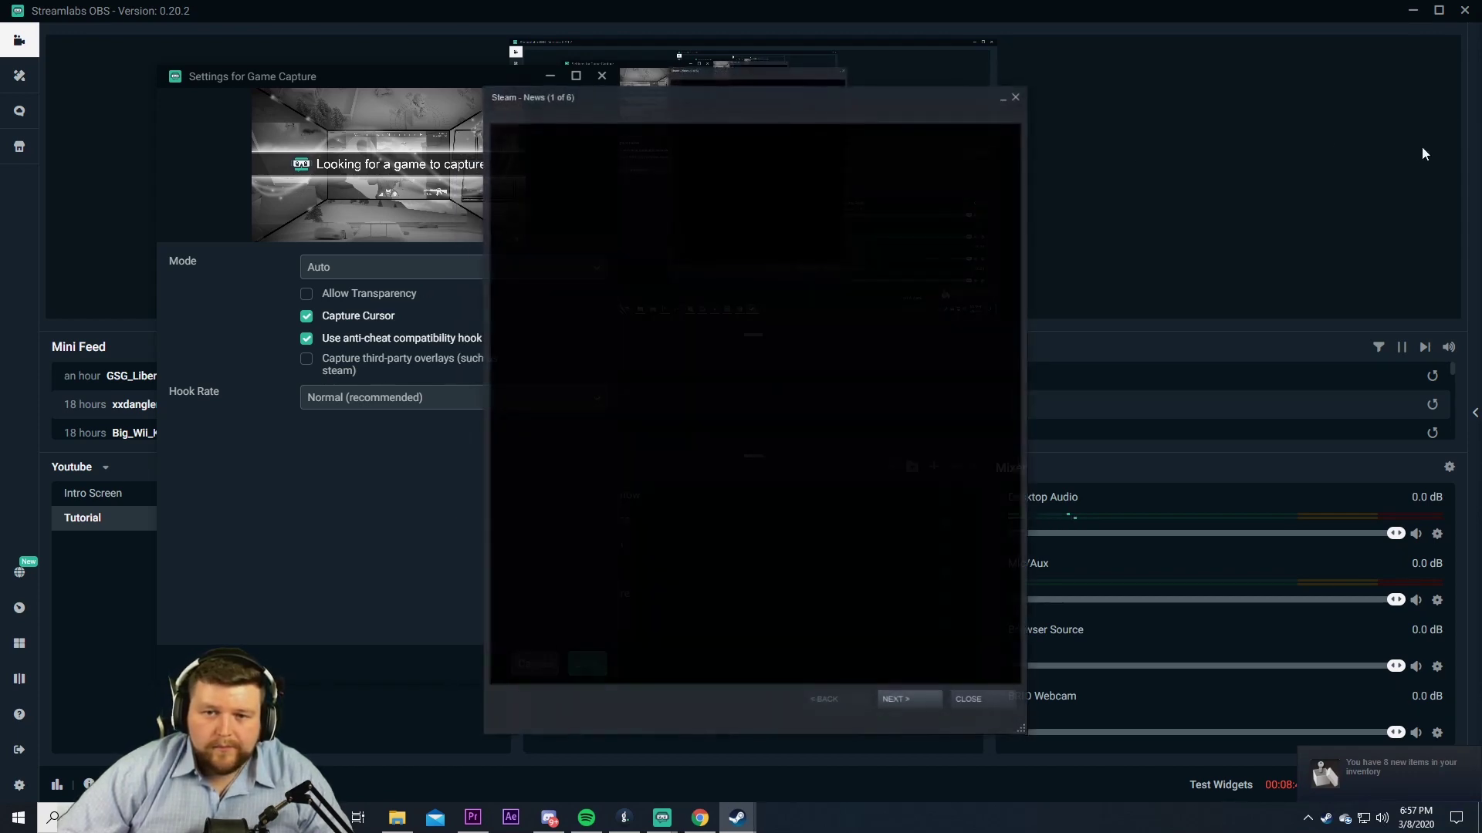
left_click(1016, 97)
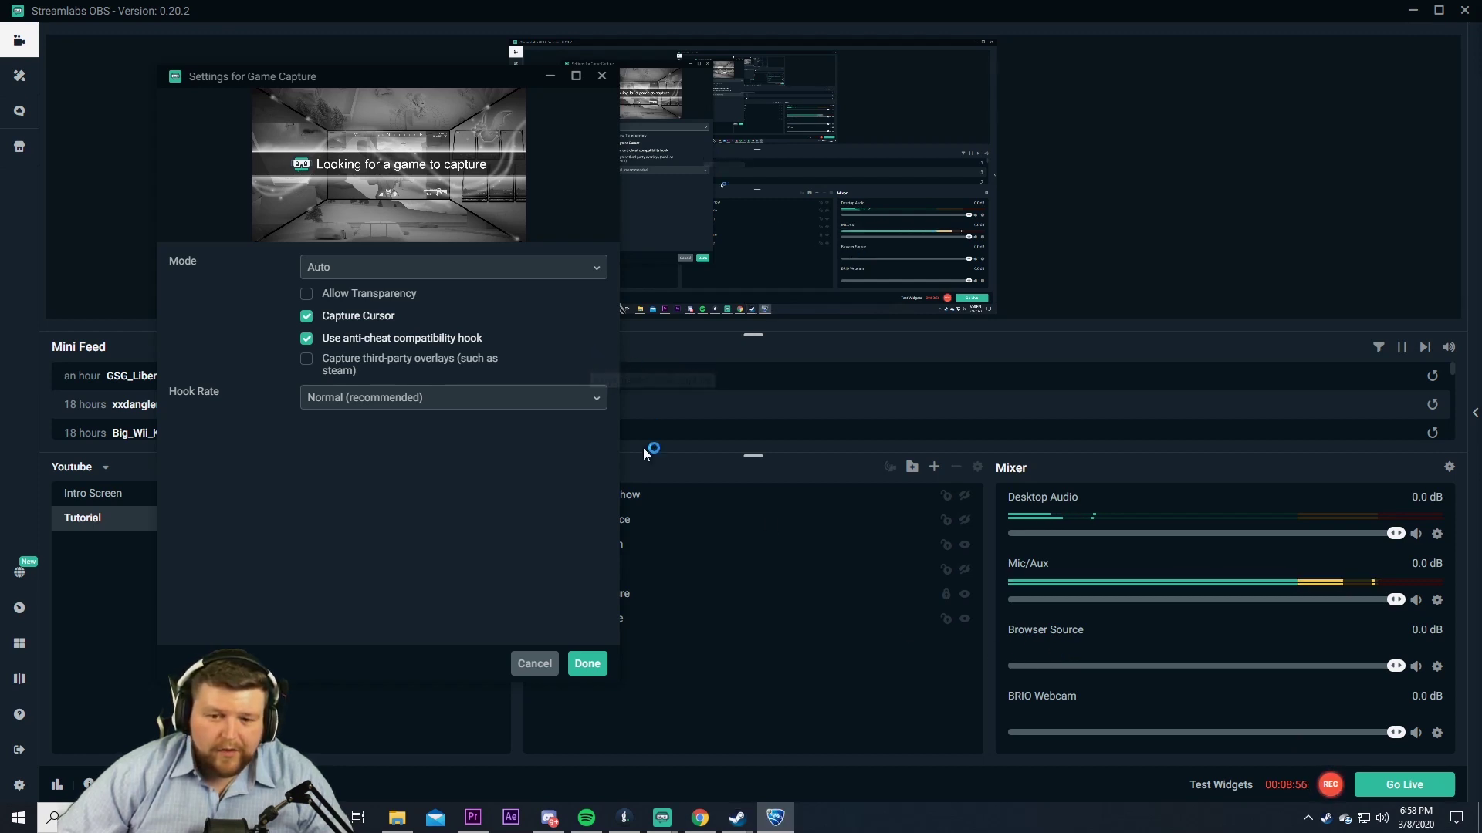
Set Game Capture to capture the specific window [RocketLeague.exe]: Rocket League (32-bit, DX9, Cooked), and move the source above Display Capture.
left_click(374, 271)
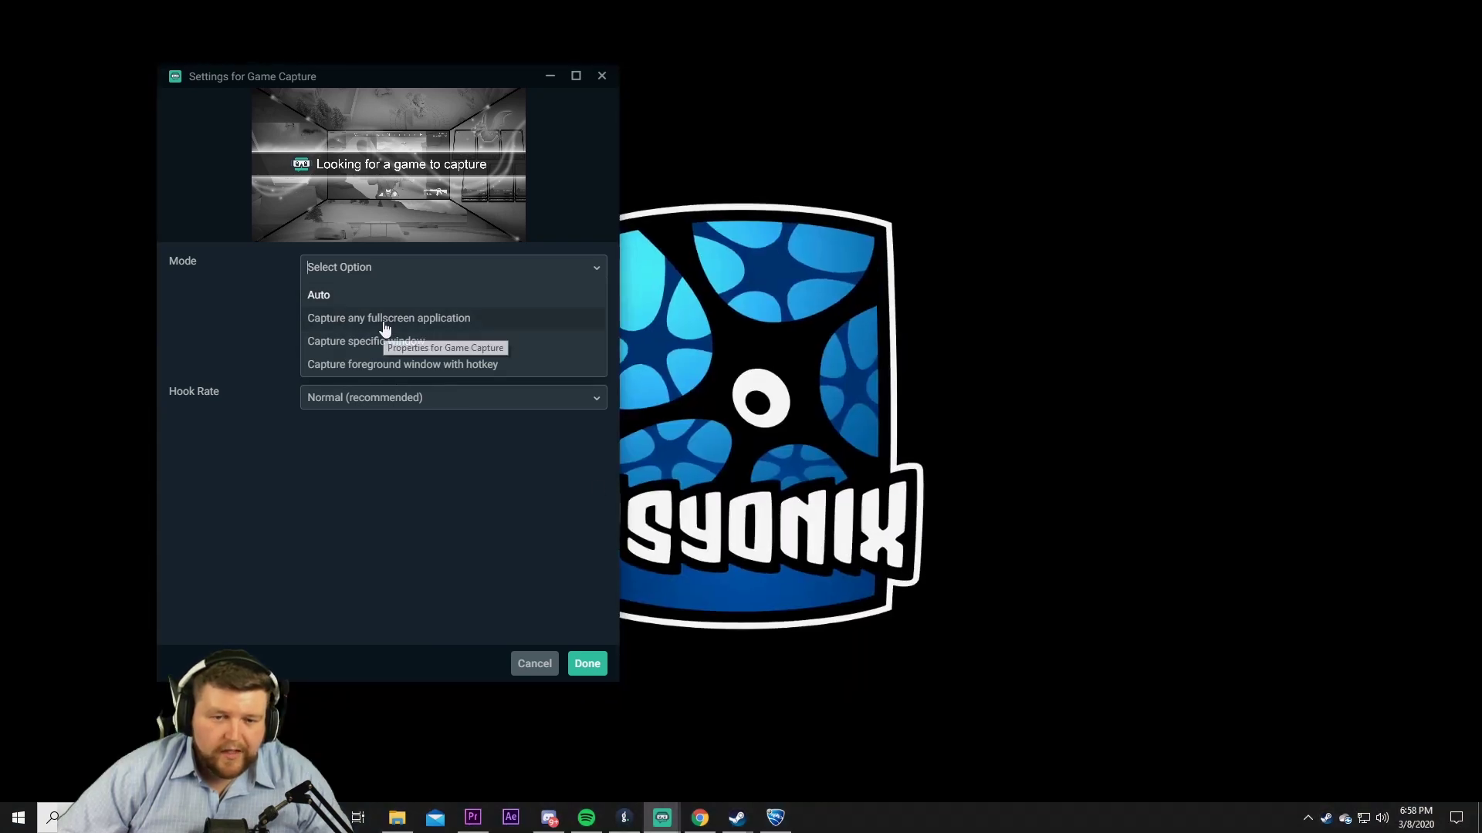
left_click(386, 326)
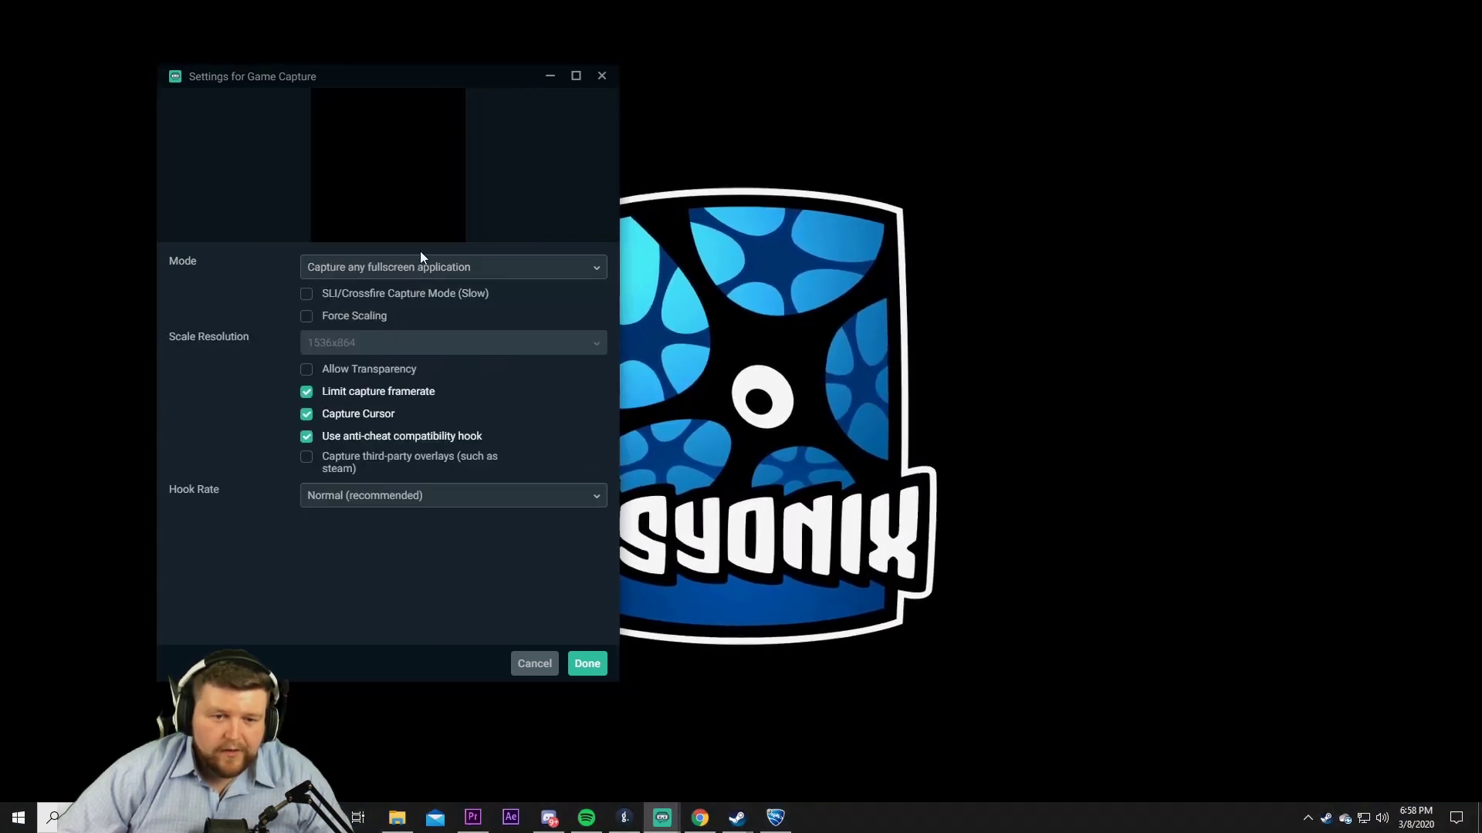
left_click(416, 270)
left_click(420, 337)
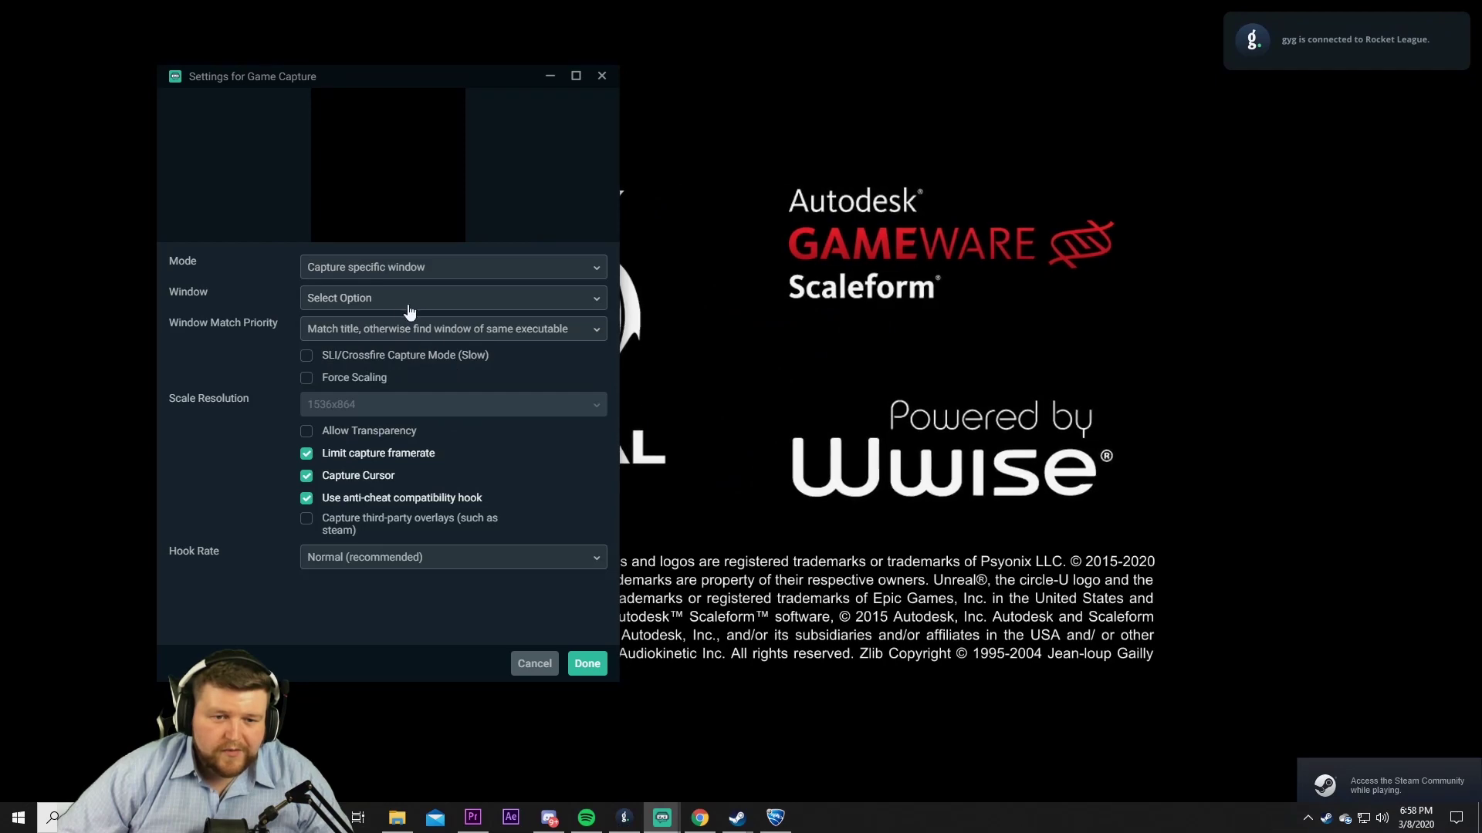
left_click(440, 299)
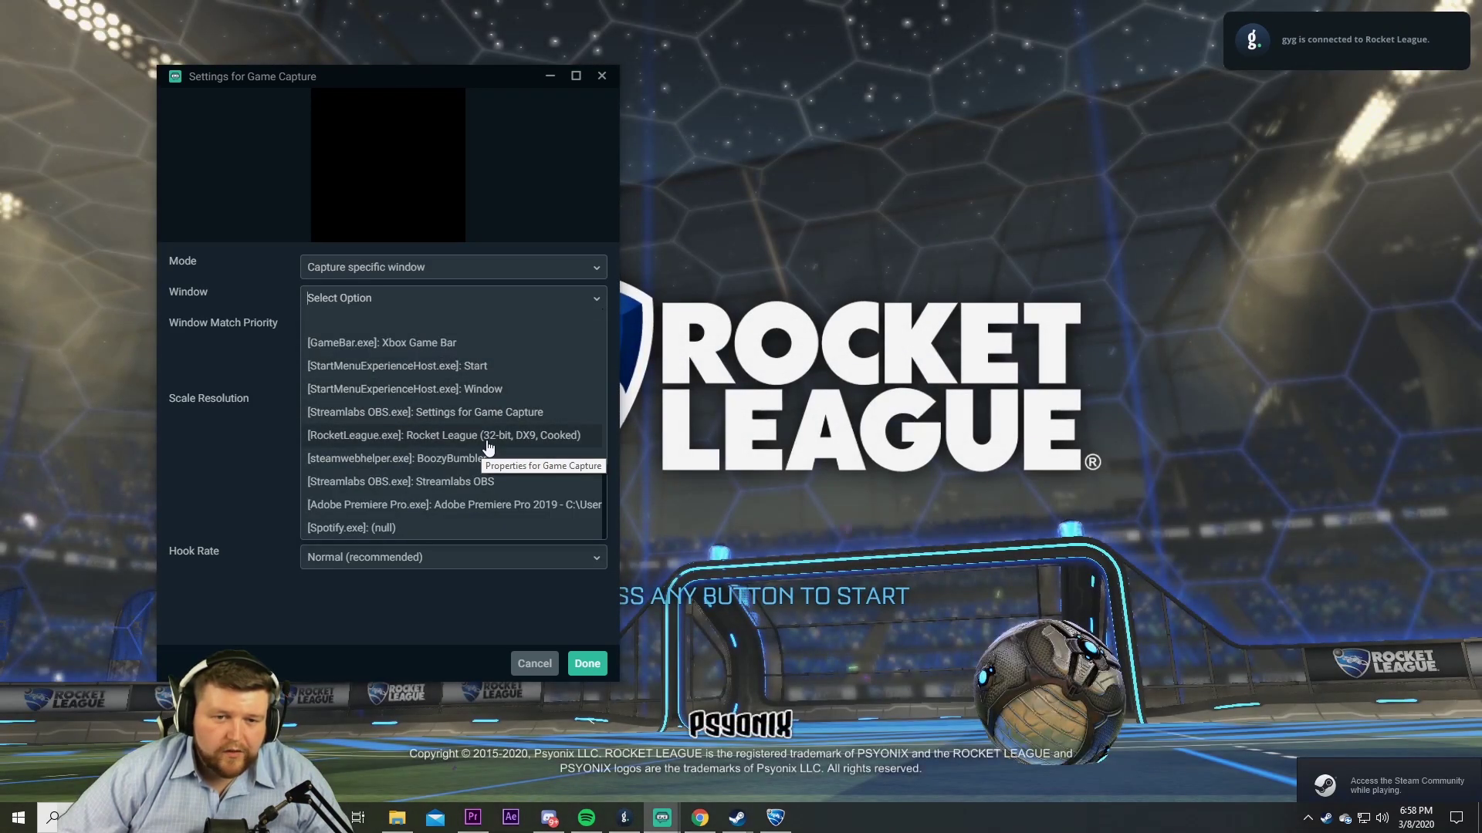
left_click(486, 437)
left_click(586, 665)
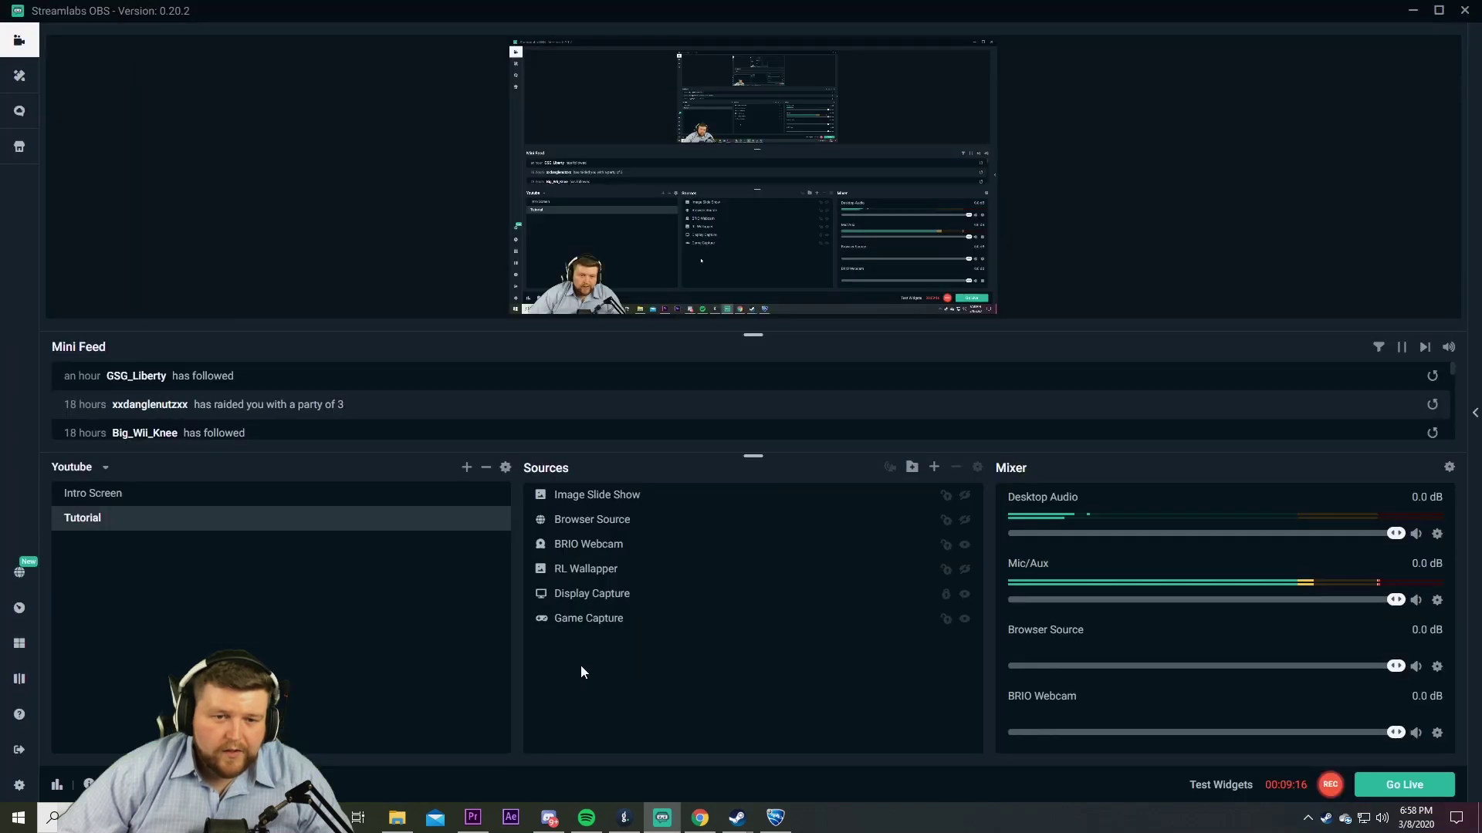
left_click_drag(592, 629, 571, 594)
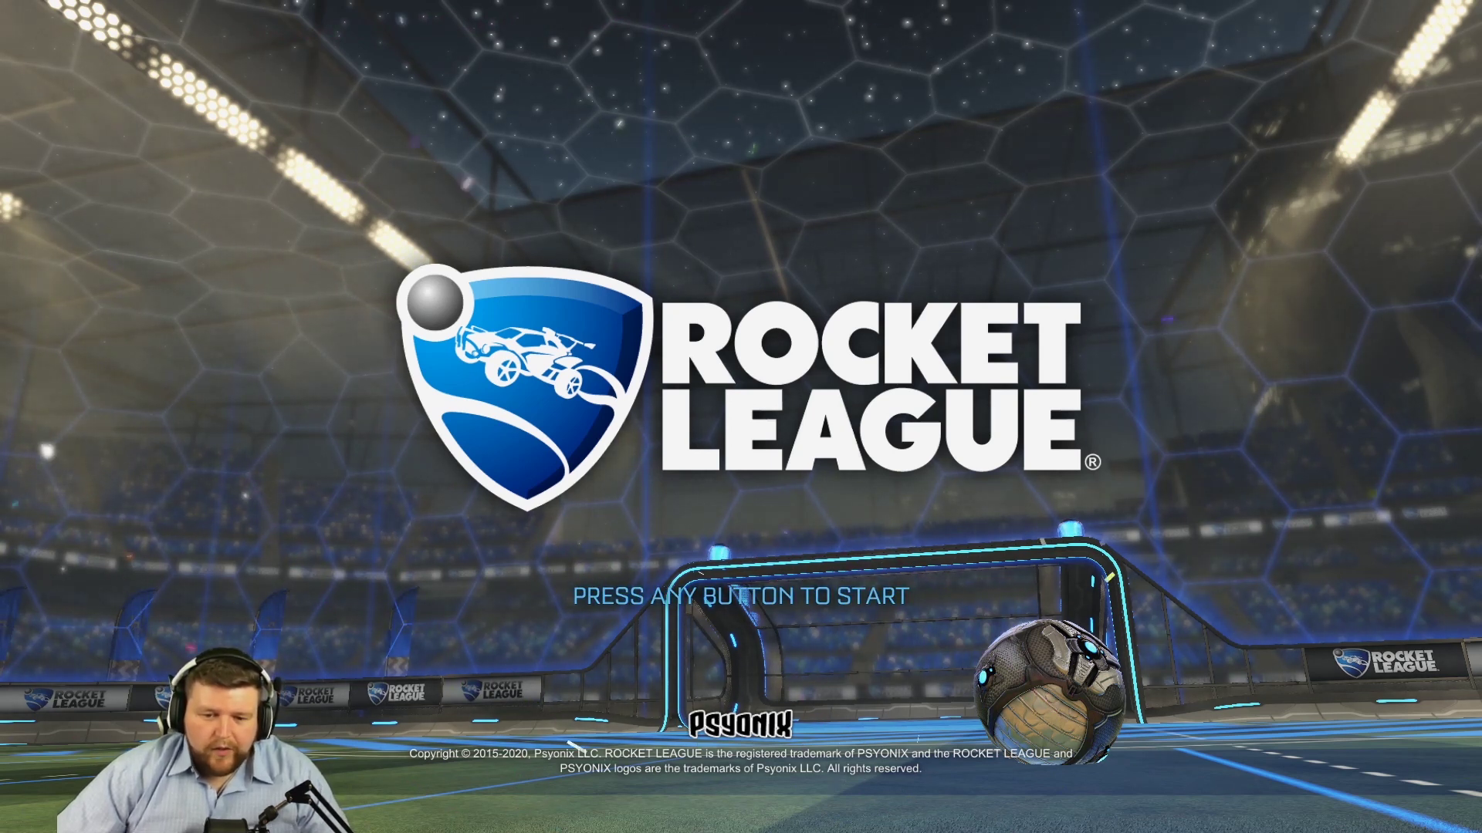
Switch back to Streamlabs OBS and arrange the source list so Display Capture sits outside and directly above the Games folder.
key("alt+Tab")
left_click(587, 620)
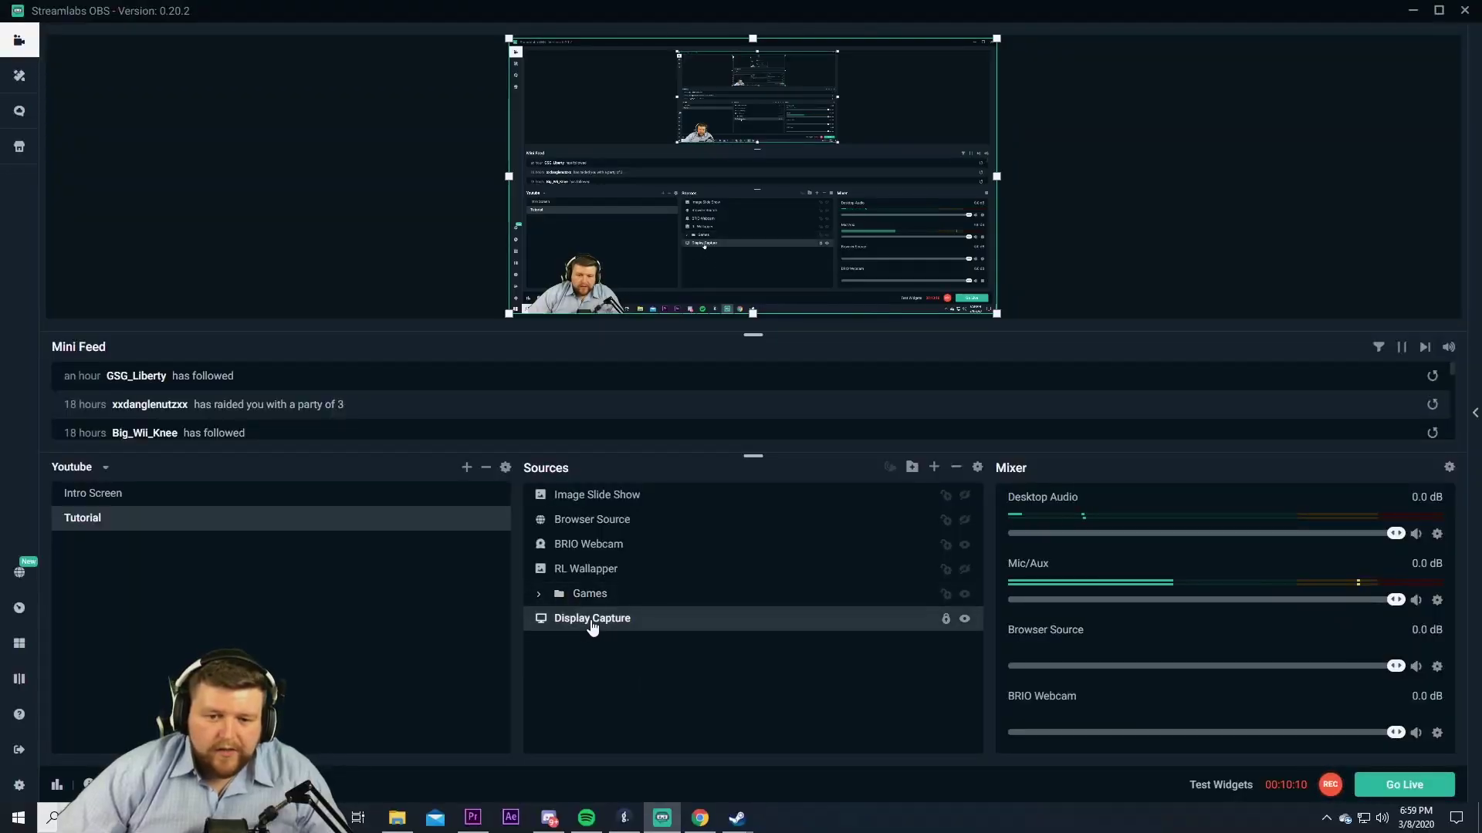
left_click_drag(603, 599, 600, 596)
left_click(578, 594)
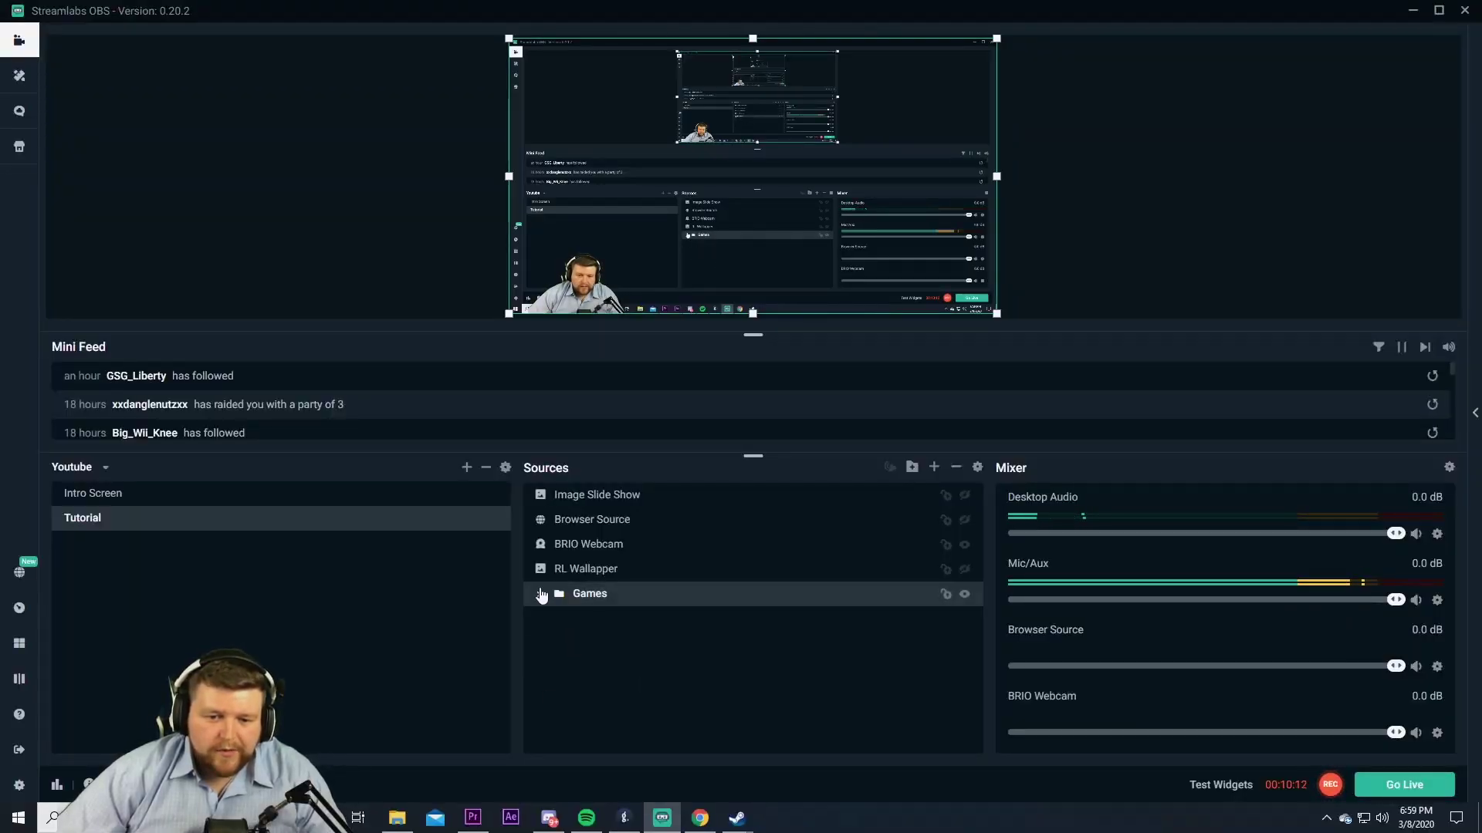
left_click(538, 593)
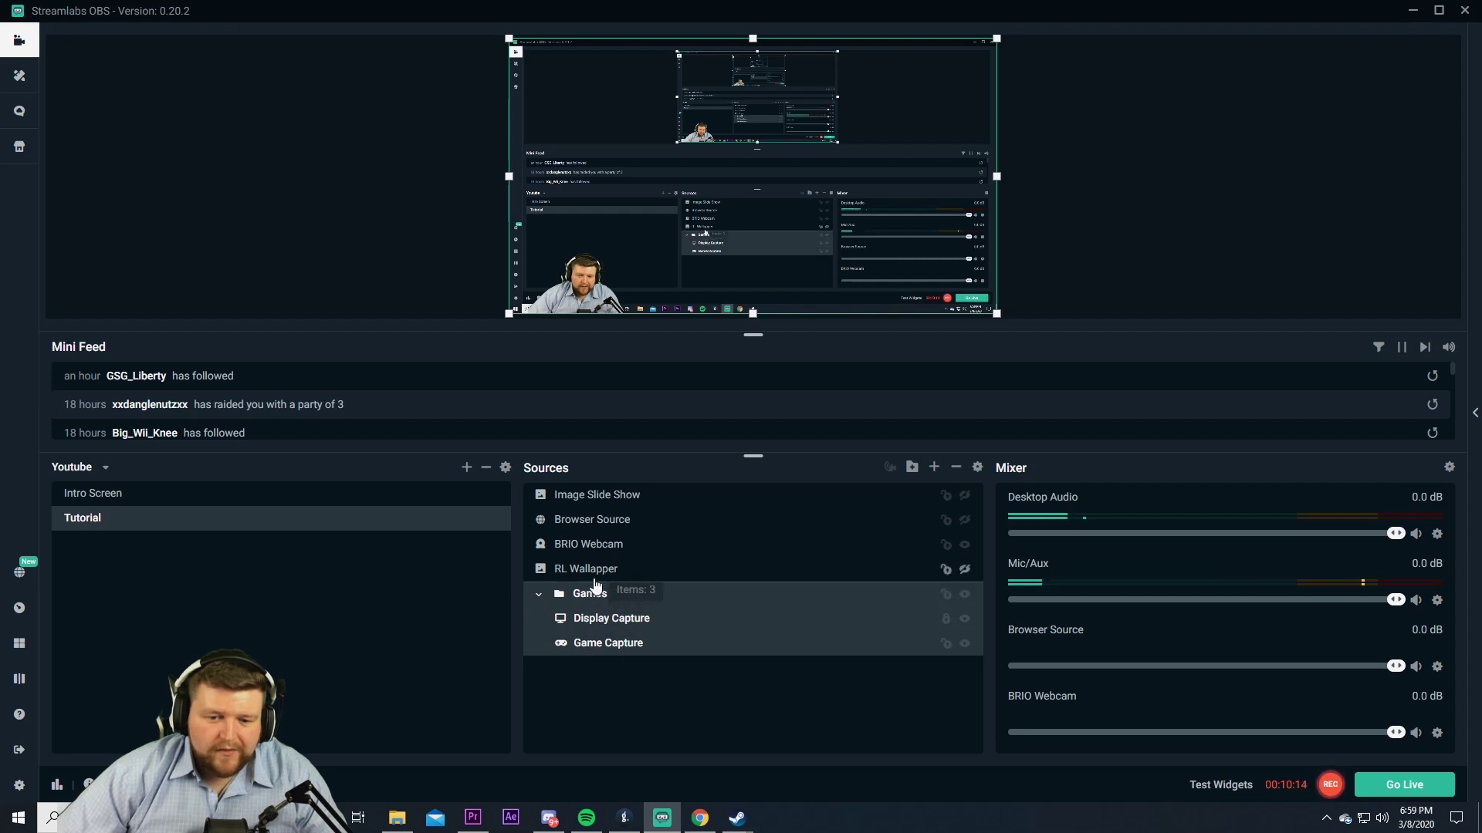
left_click_drag(581, 600, 581, 656)
left_click(539, 570)
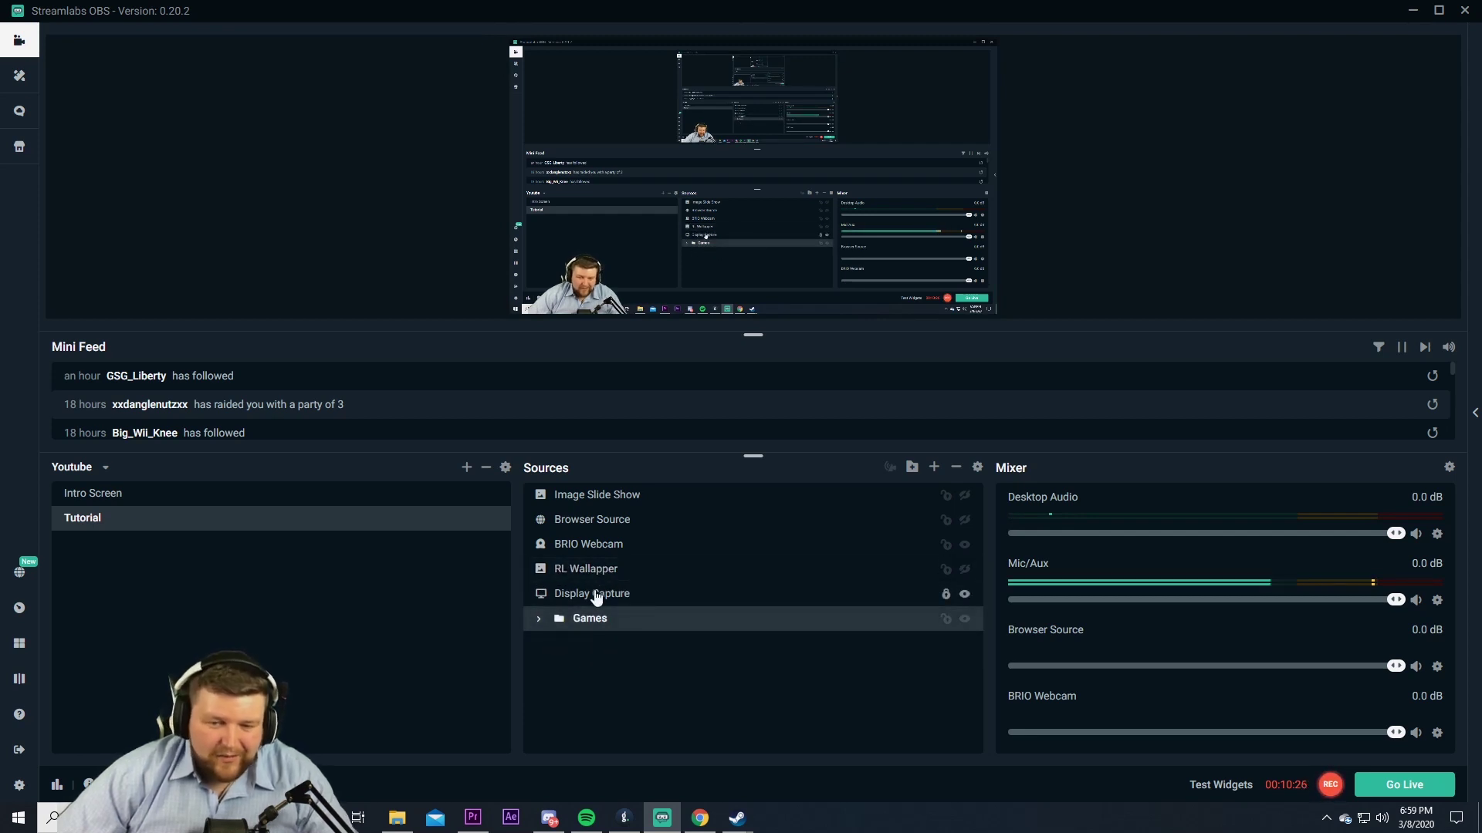
Read the description of the Audio Input Capture source type without adding it to the scene.
left_click(934, 468)
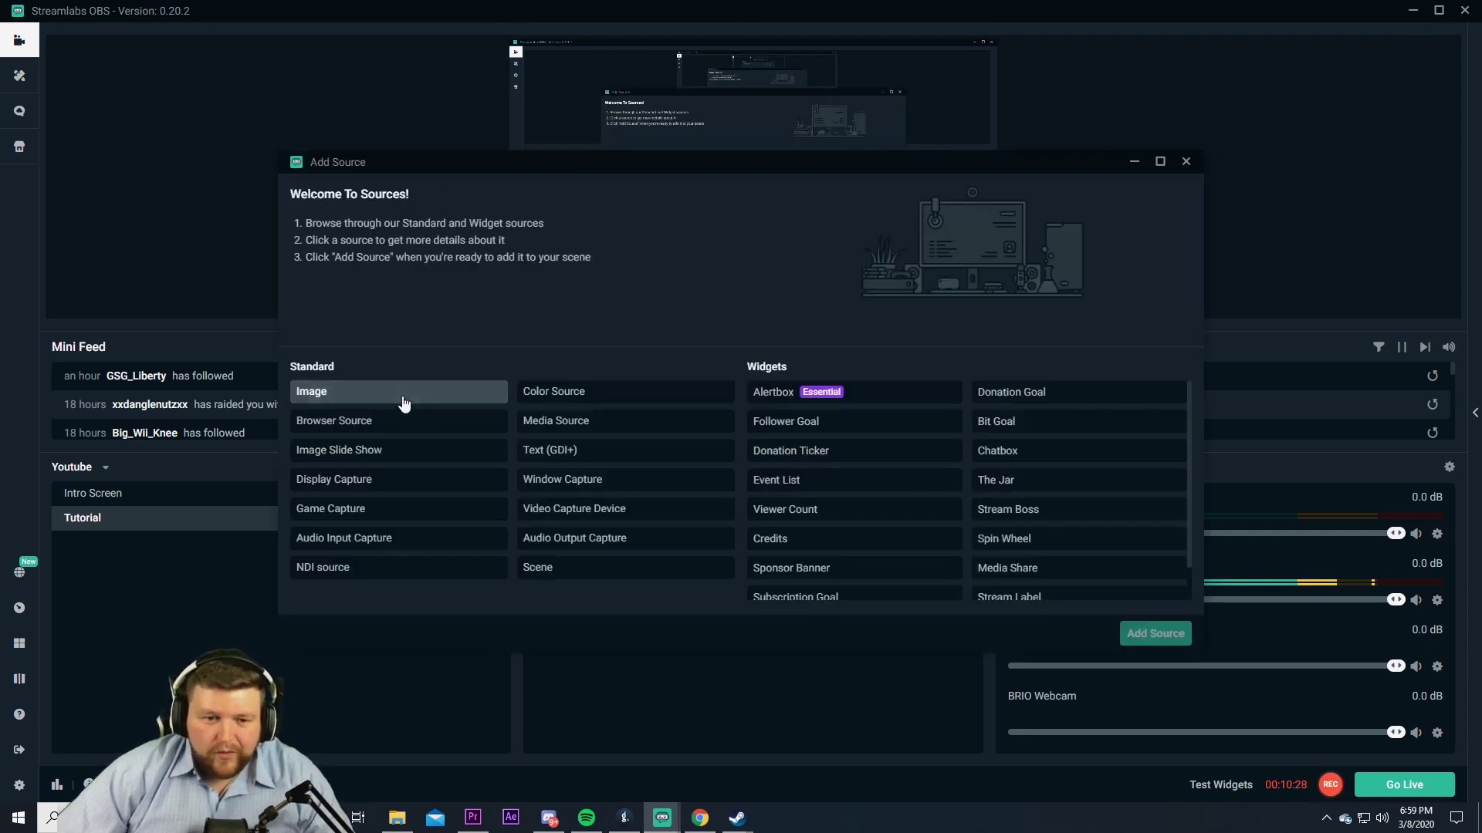
left_click(357, 540)
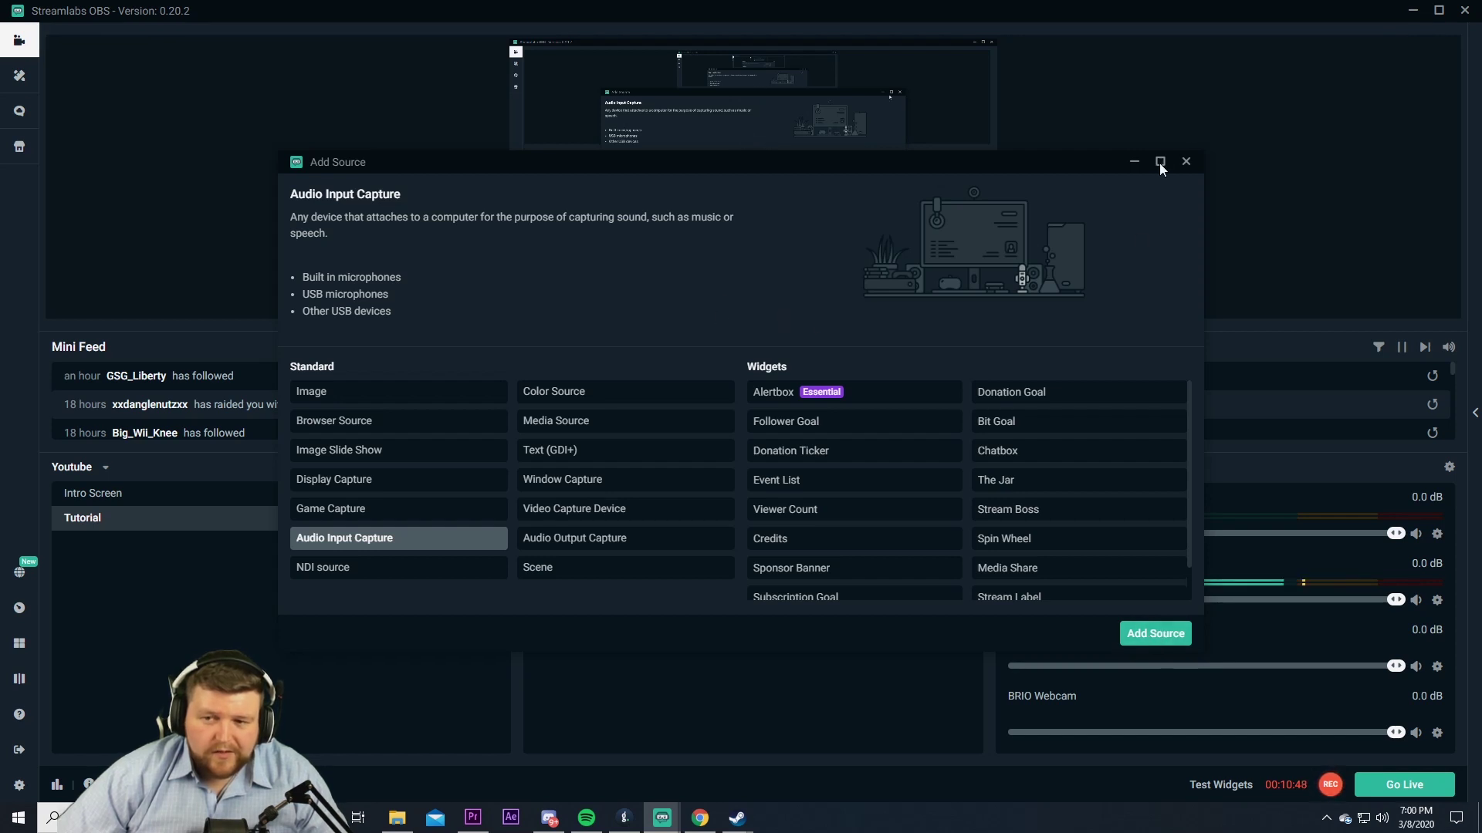
left_click(1186, 162)
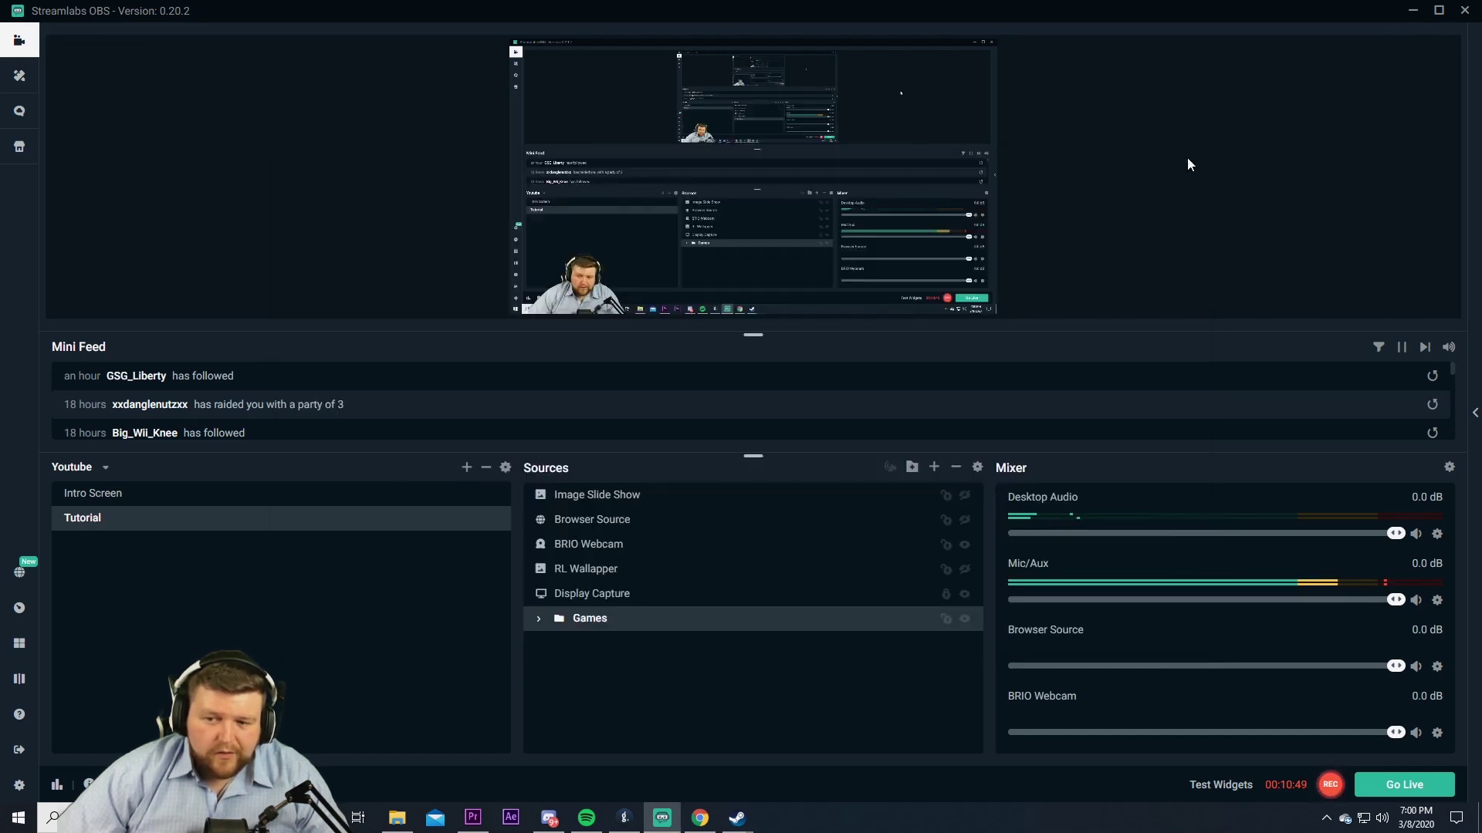
Examine the context options for Mic/Aux and the mixer's Advanced Audio Settings, including mono downmix, sync offset and monitoring.
right_click(1437, 601)
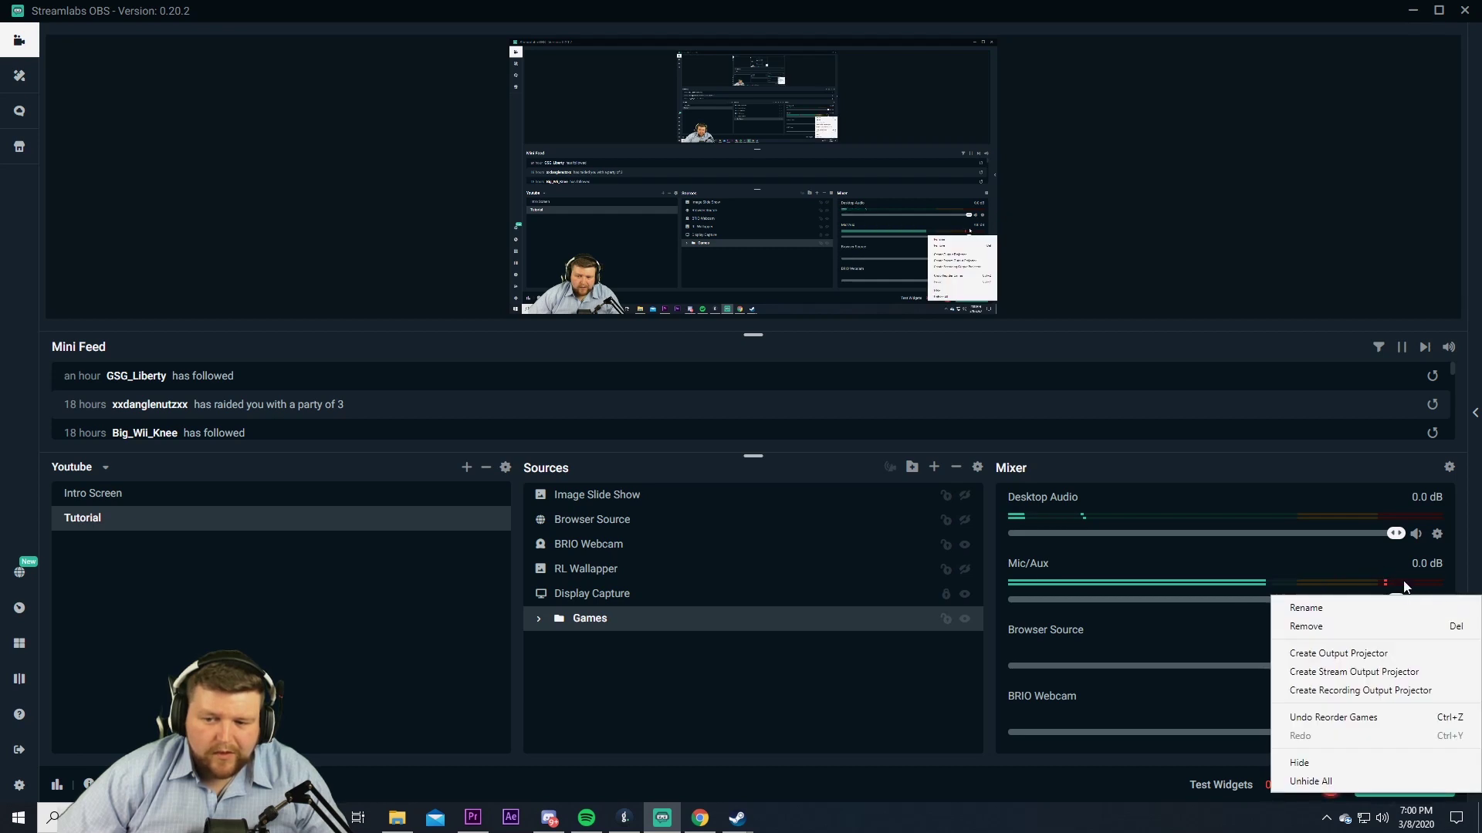
left_click(1404, 587)
right_click(1428, 607)
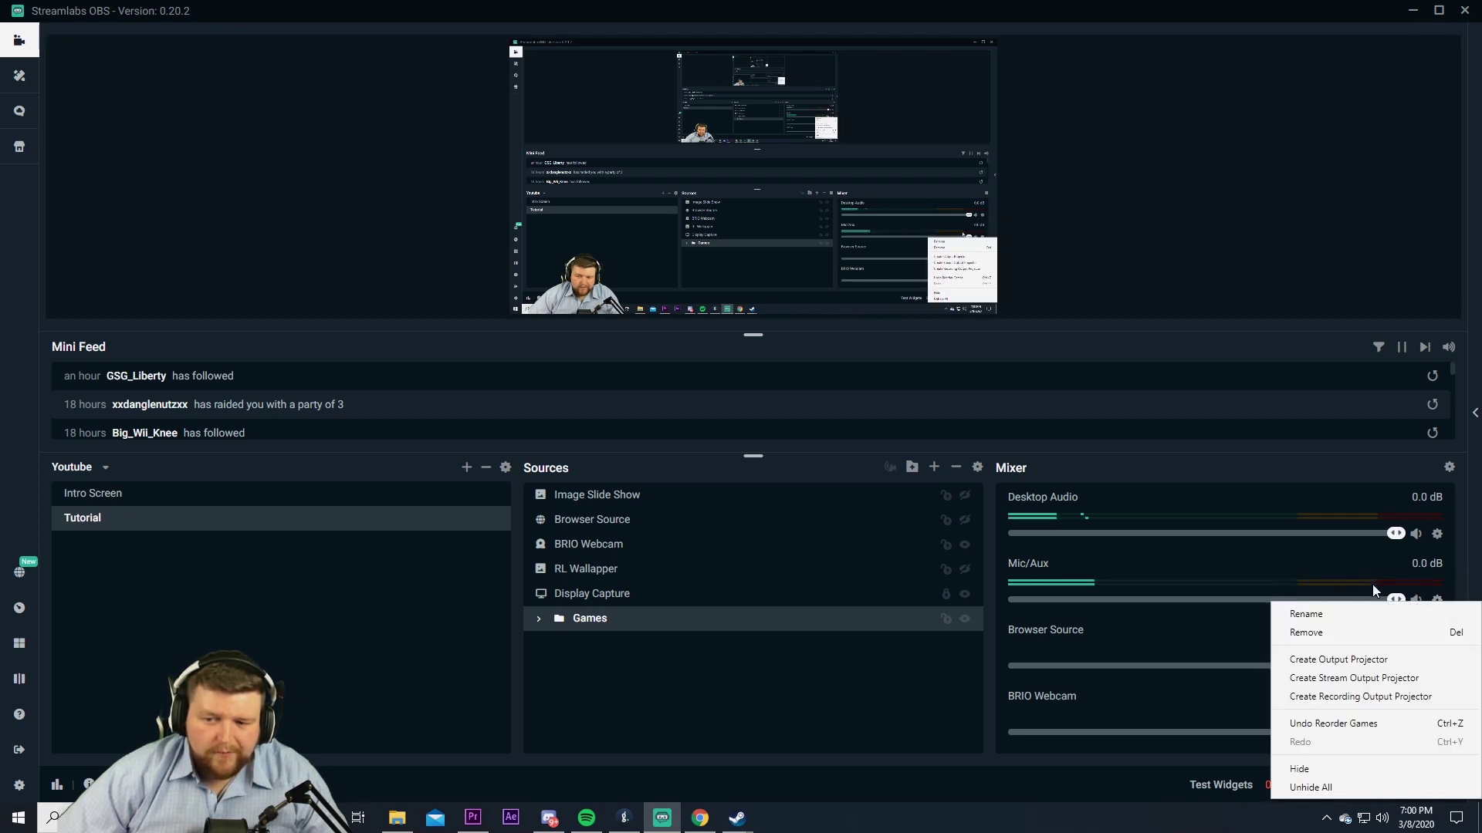
left_click(1457, 554)
right_click(1456, 554)
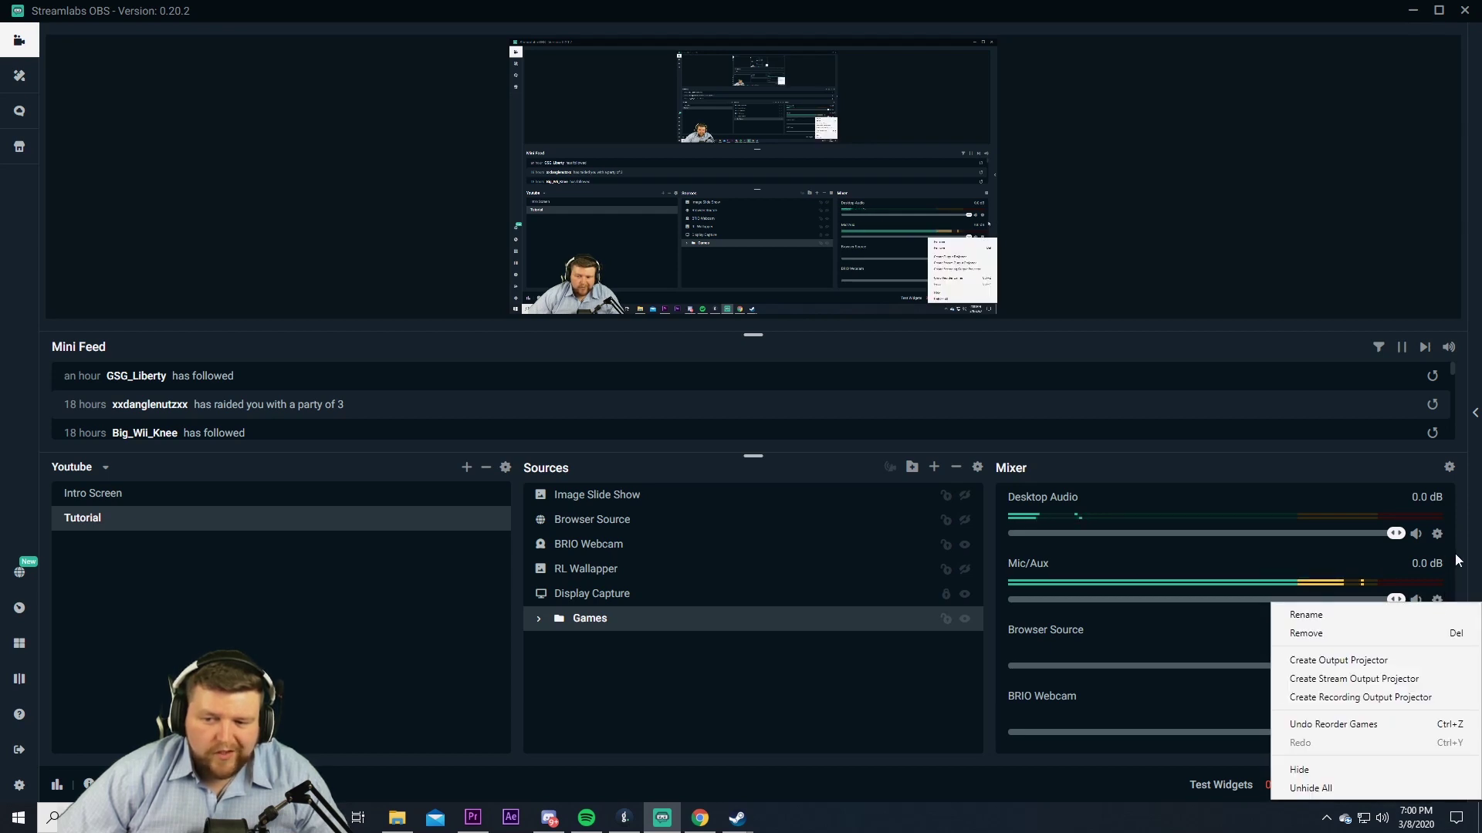
left_click(1458, 554)
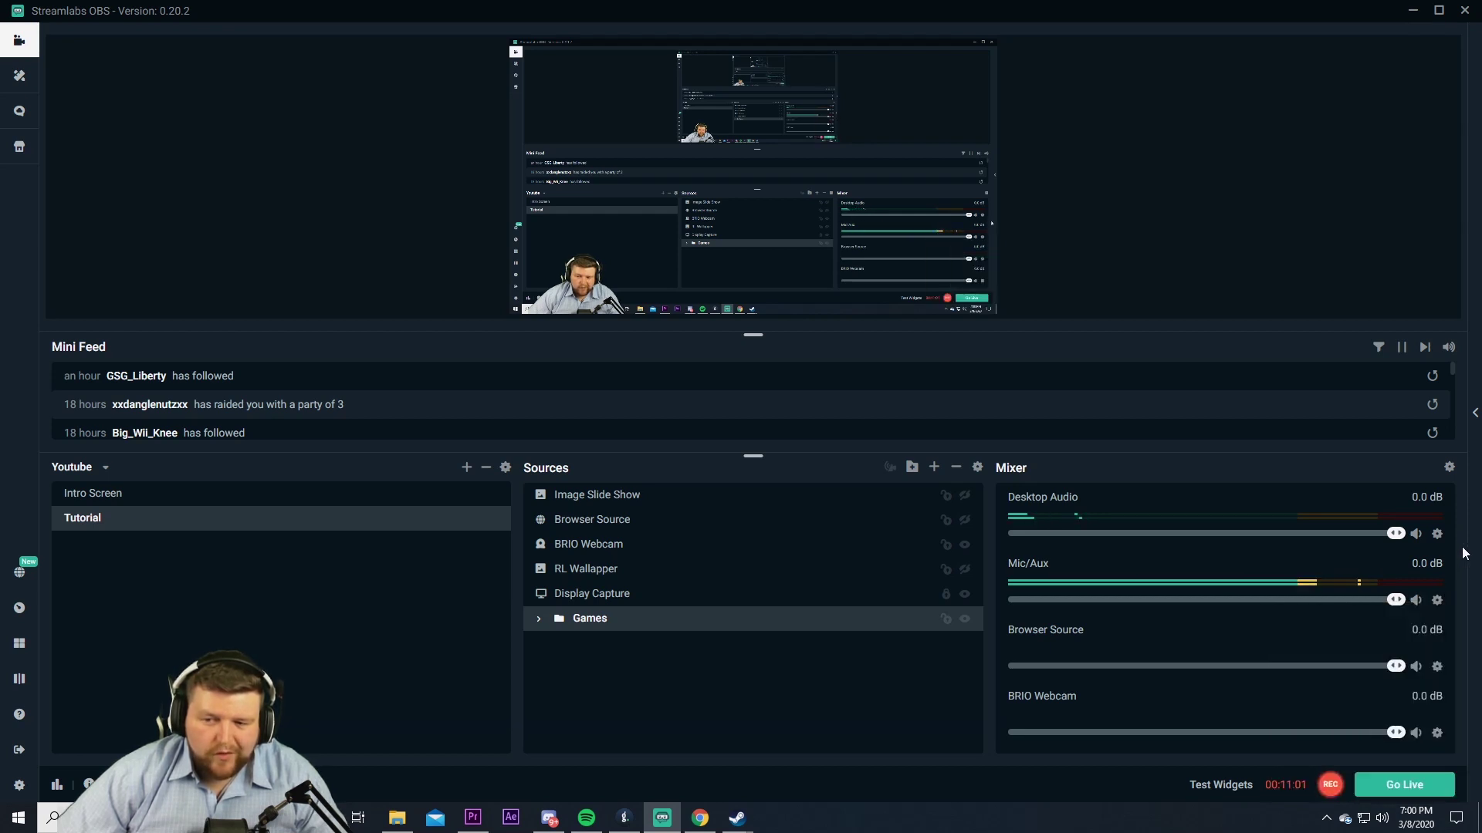
left_click(1450, 469)
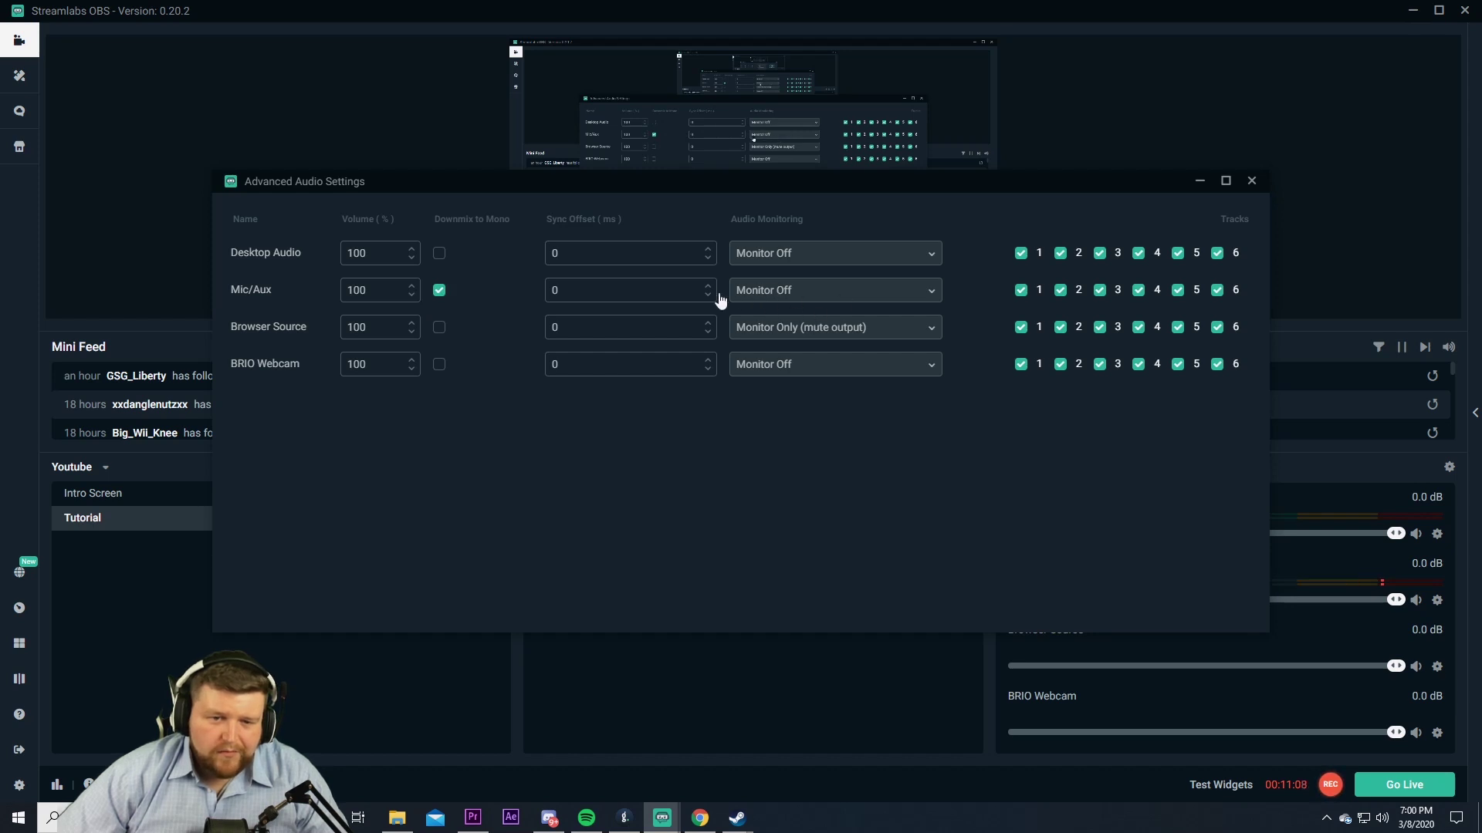
left_click(1251, 181)
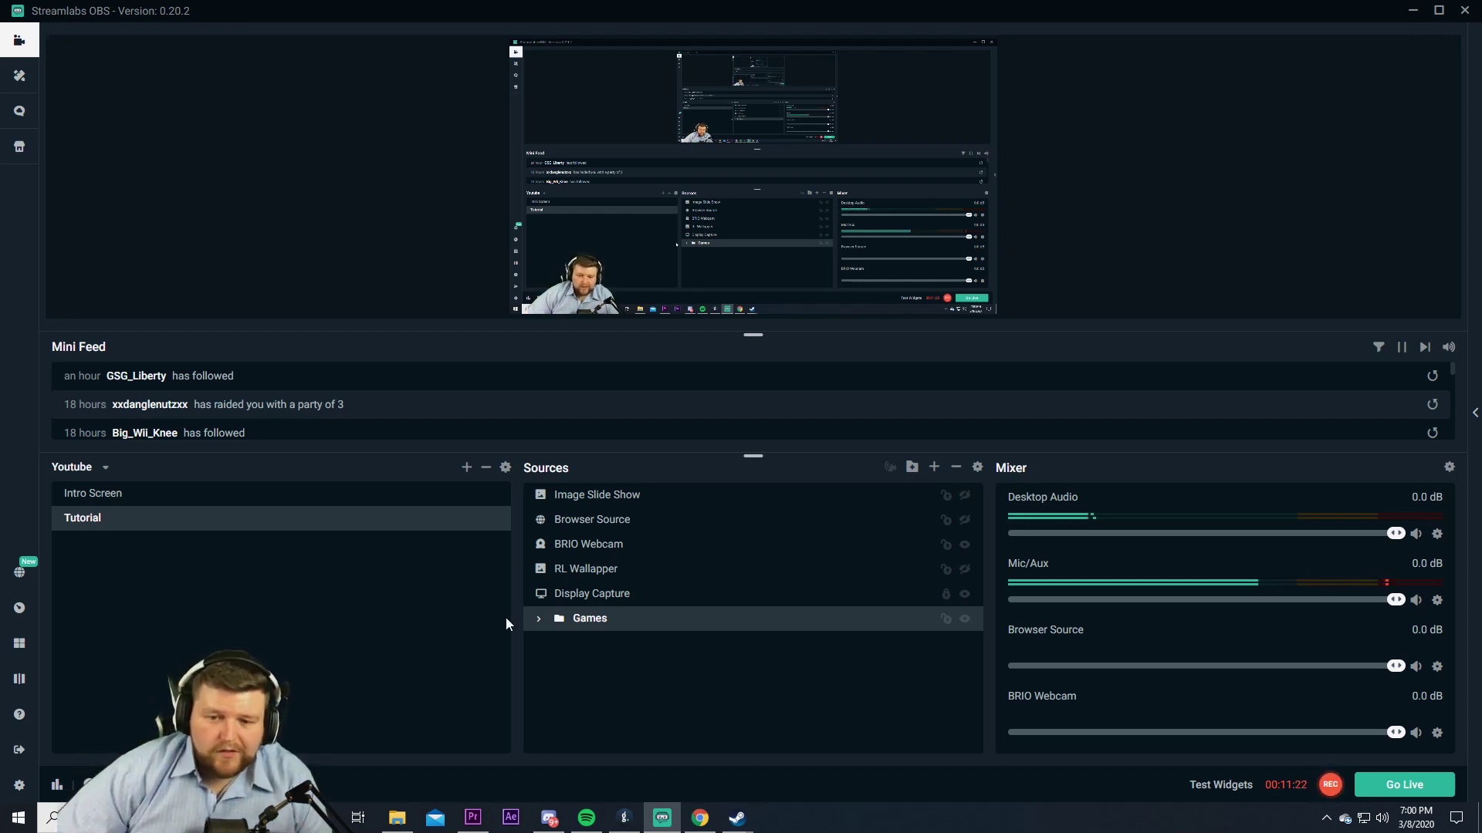
Check the NDI source description, and add a Color Source to the Tutorial scene under its default name.
left_click(933, 468)
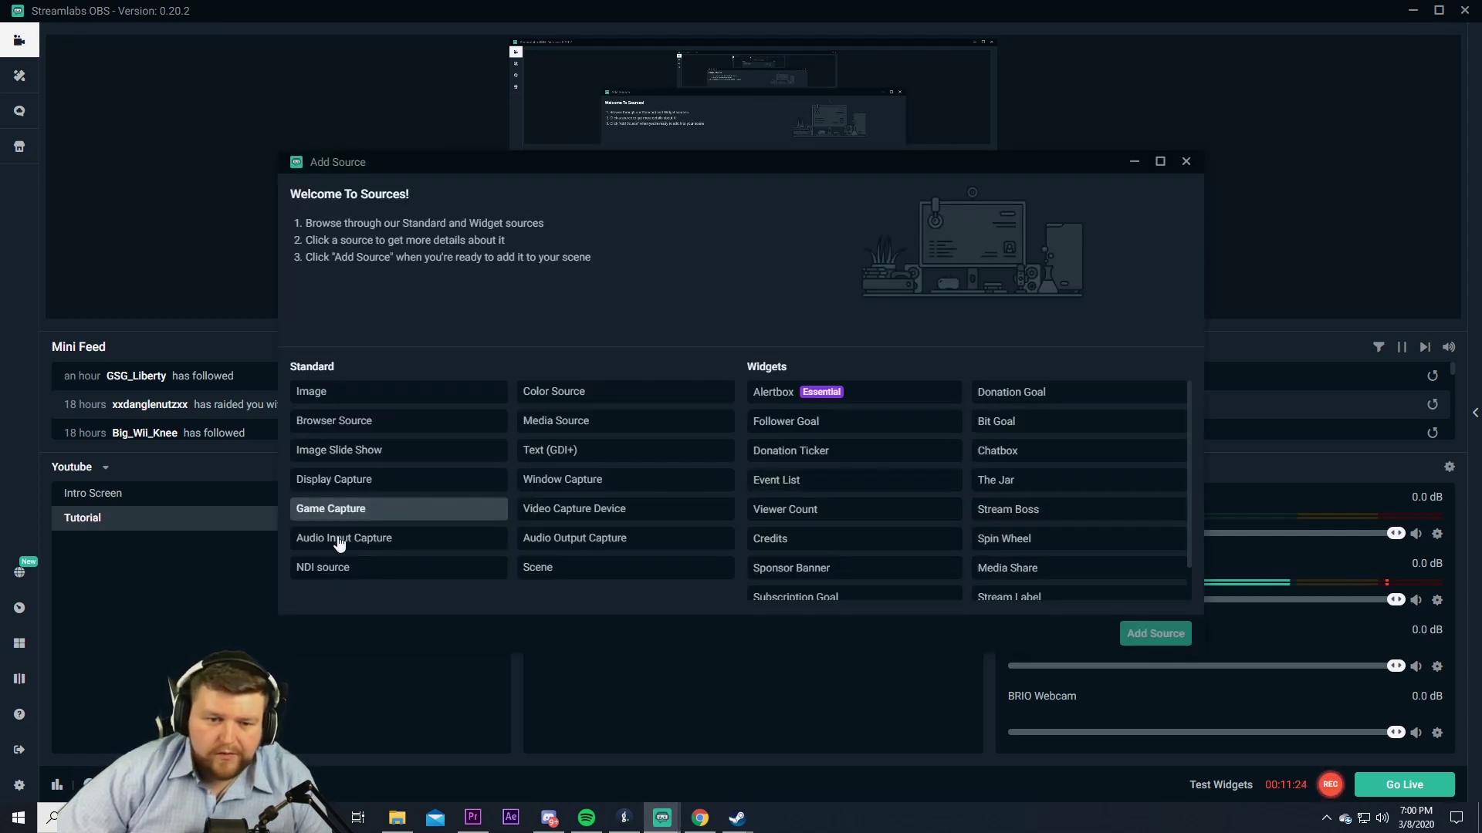
left_click(334, 571)
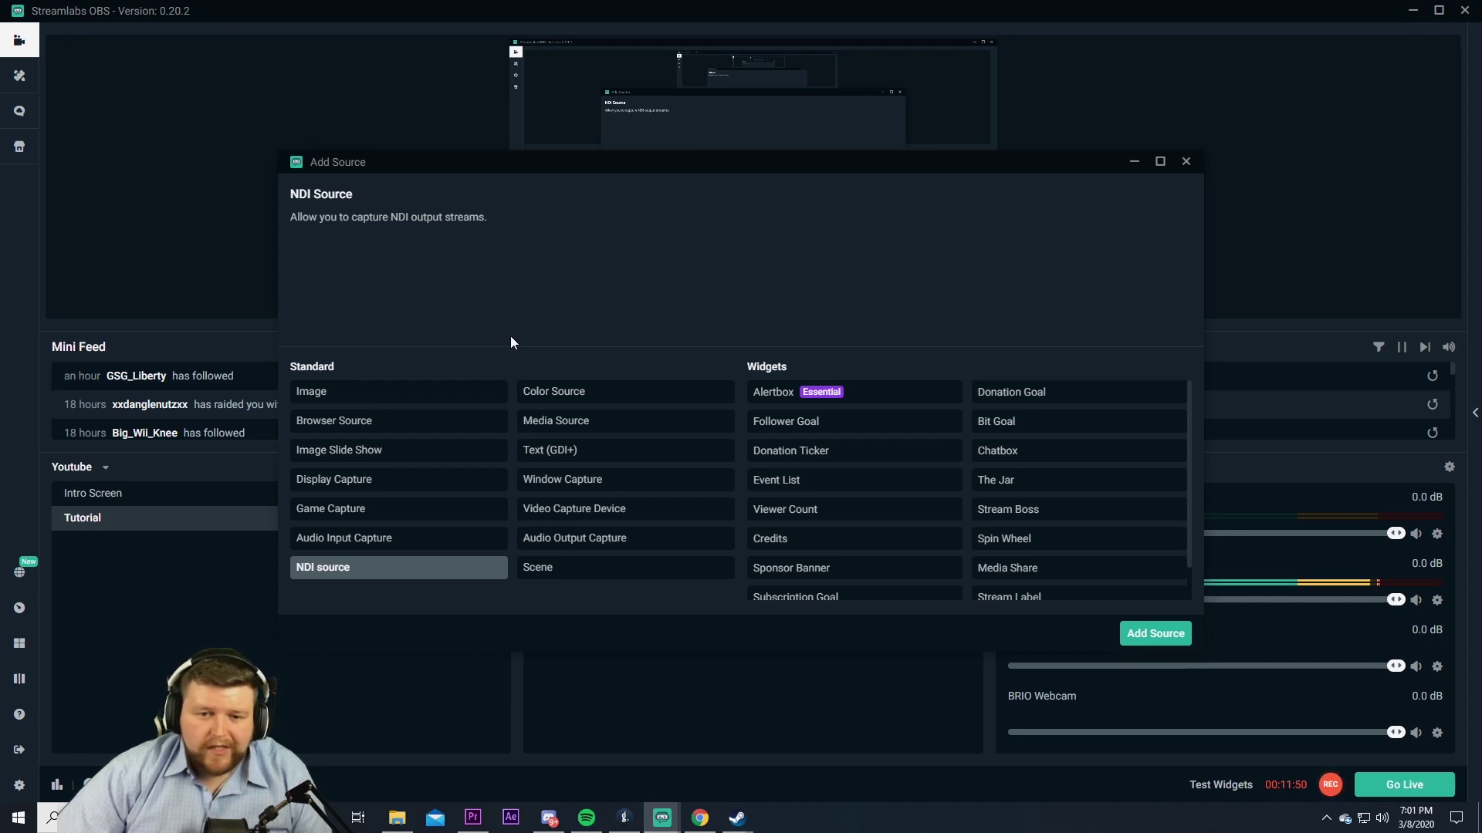
left_click(553, 398)
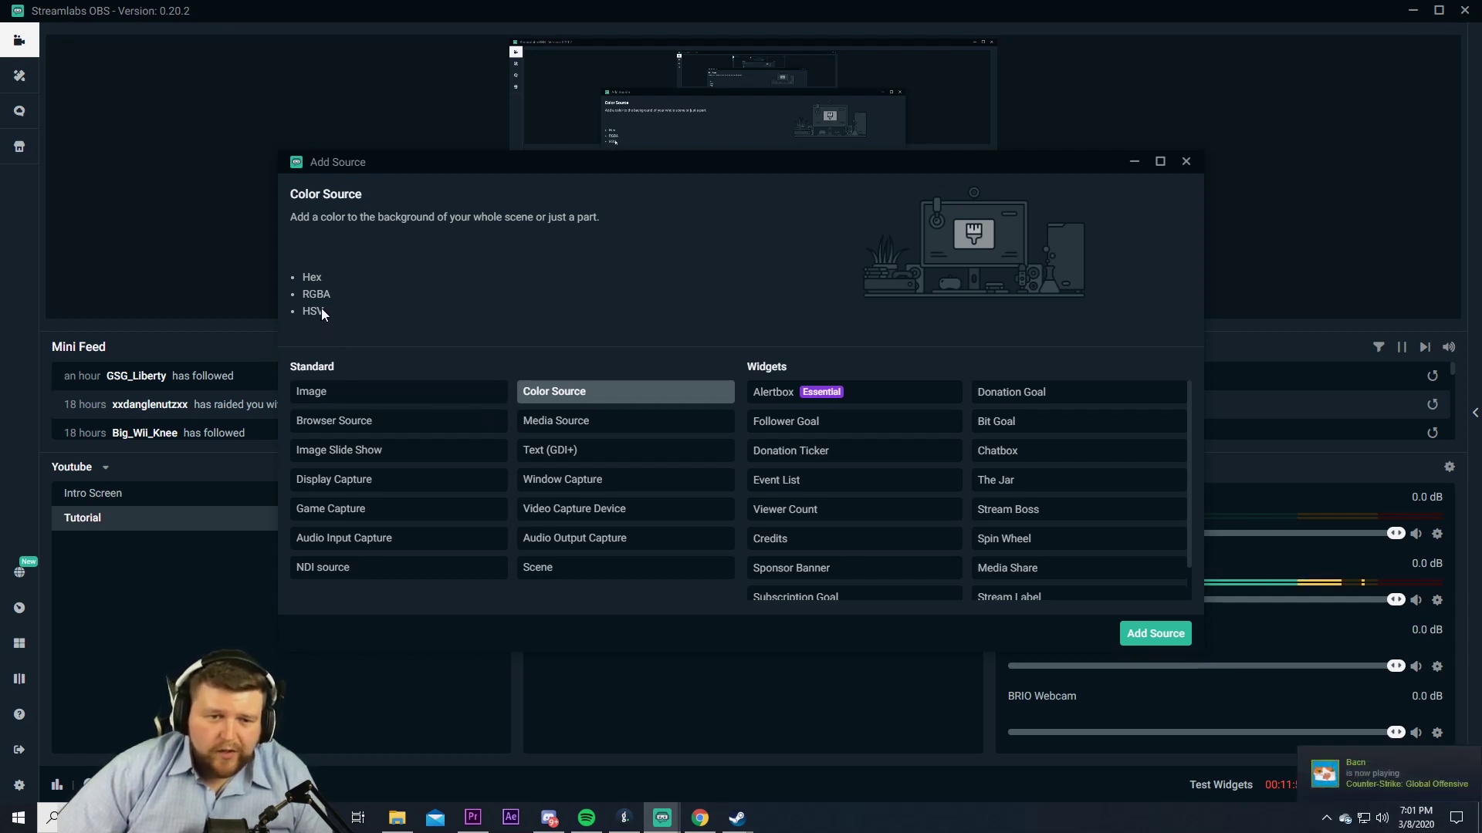
left_click(1142, 642)
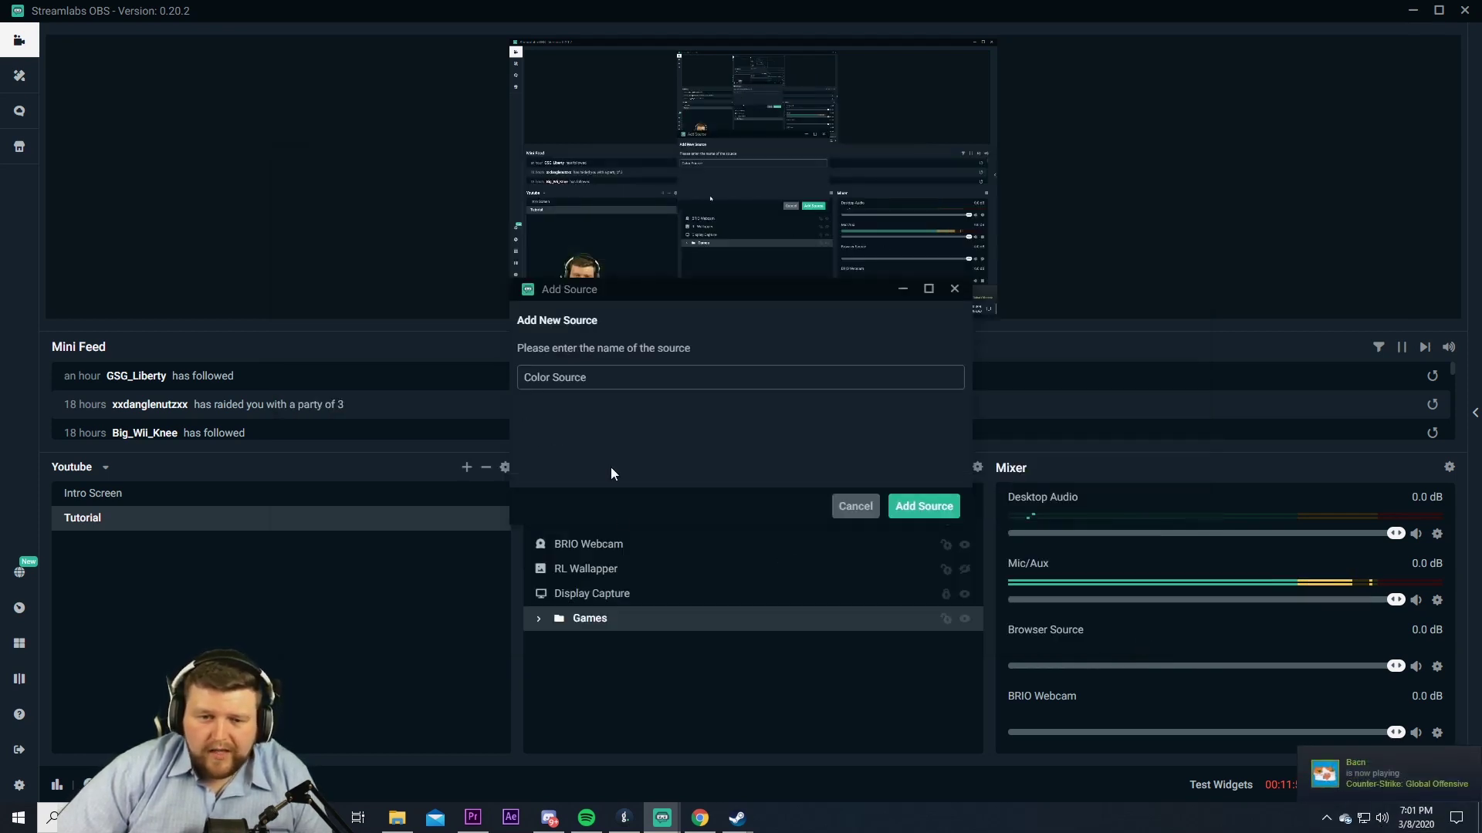
left_click(926, 505)
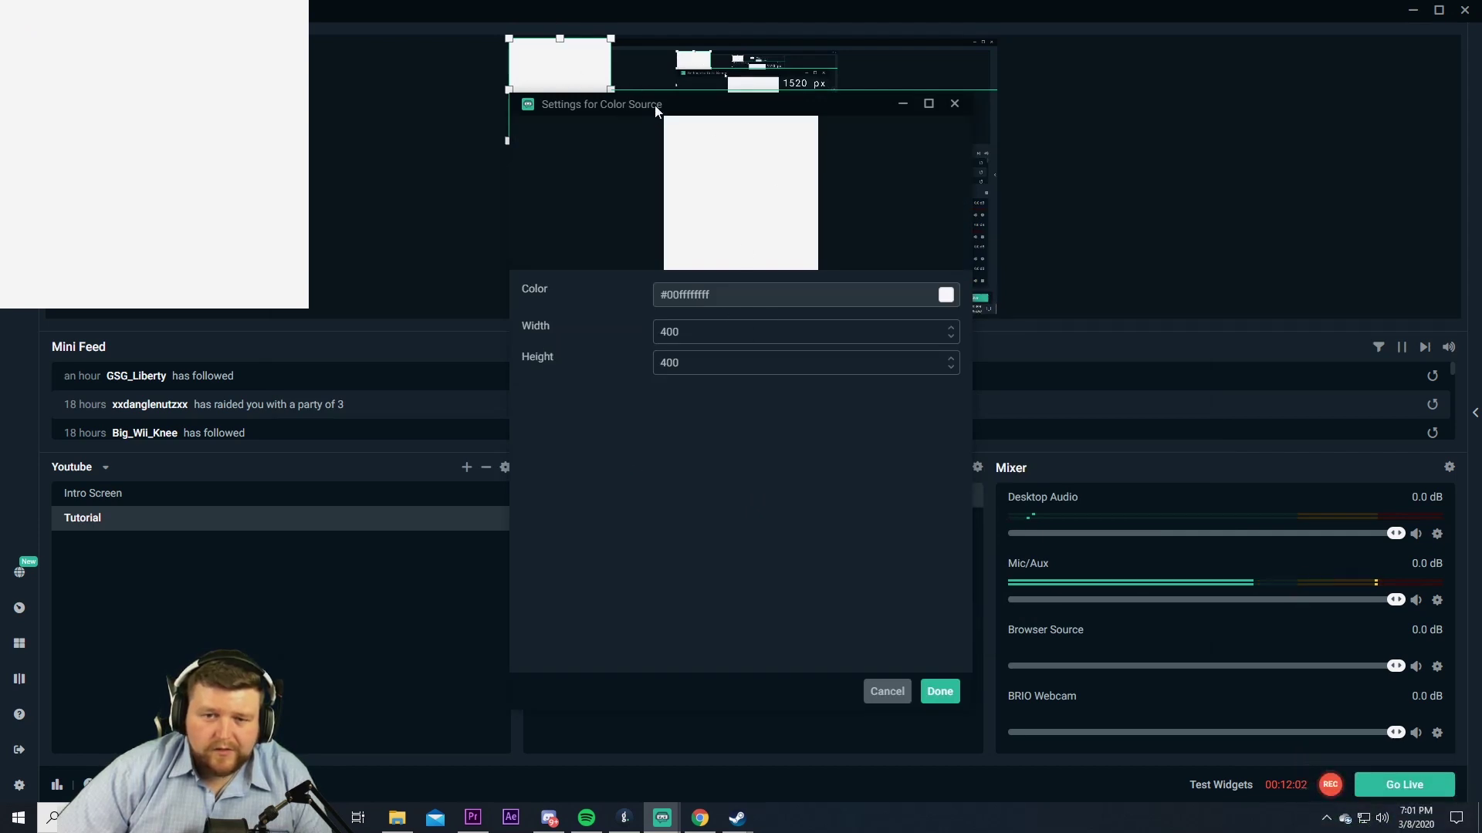
Set the Color Source's color to red and park it hidden below the Games folder.
left_click_drag(634, 108, 756, 149)
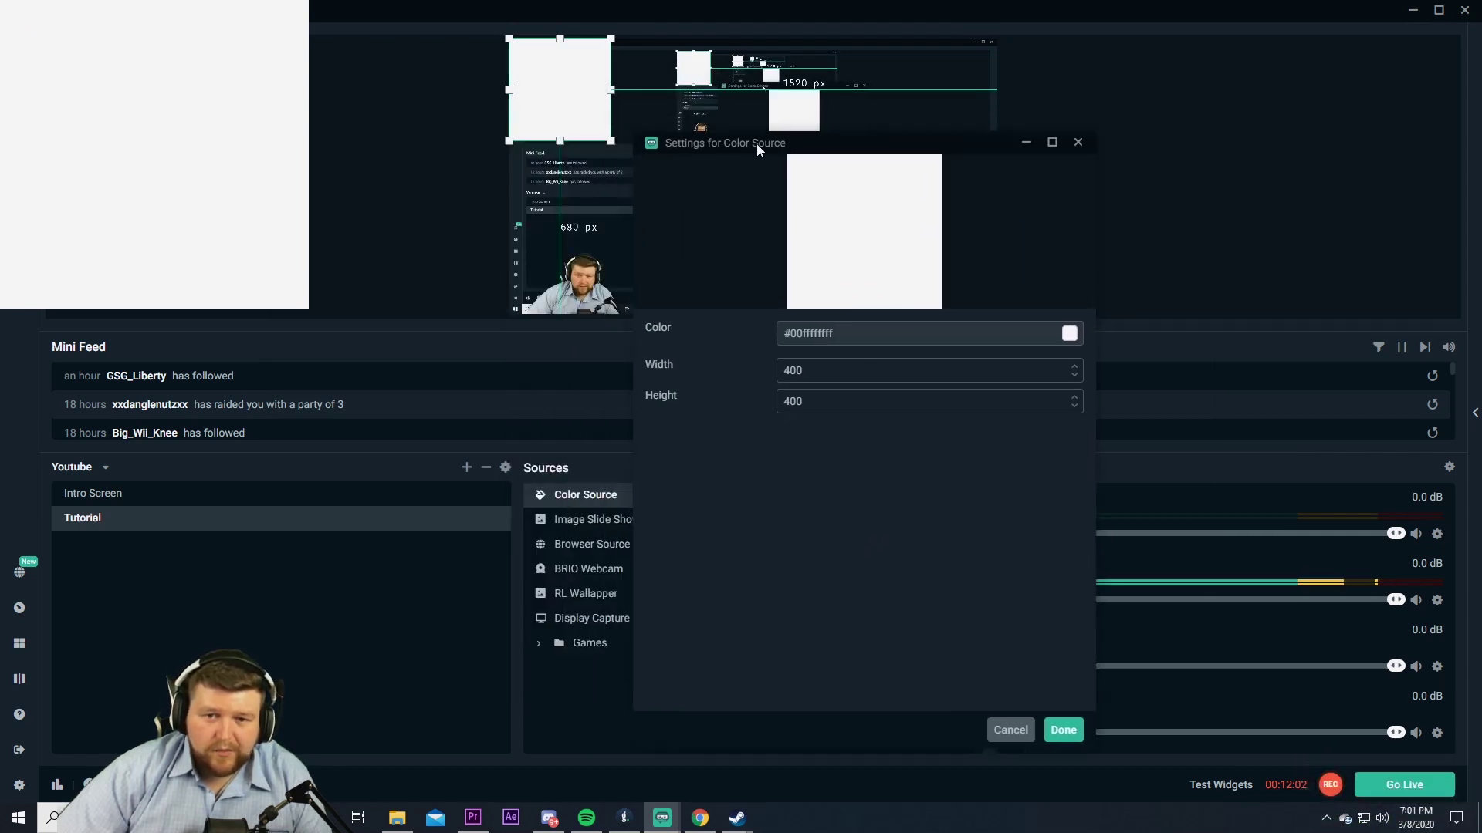
left_click(892, 342)
left_click(987, 385)
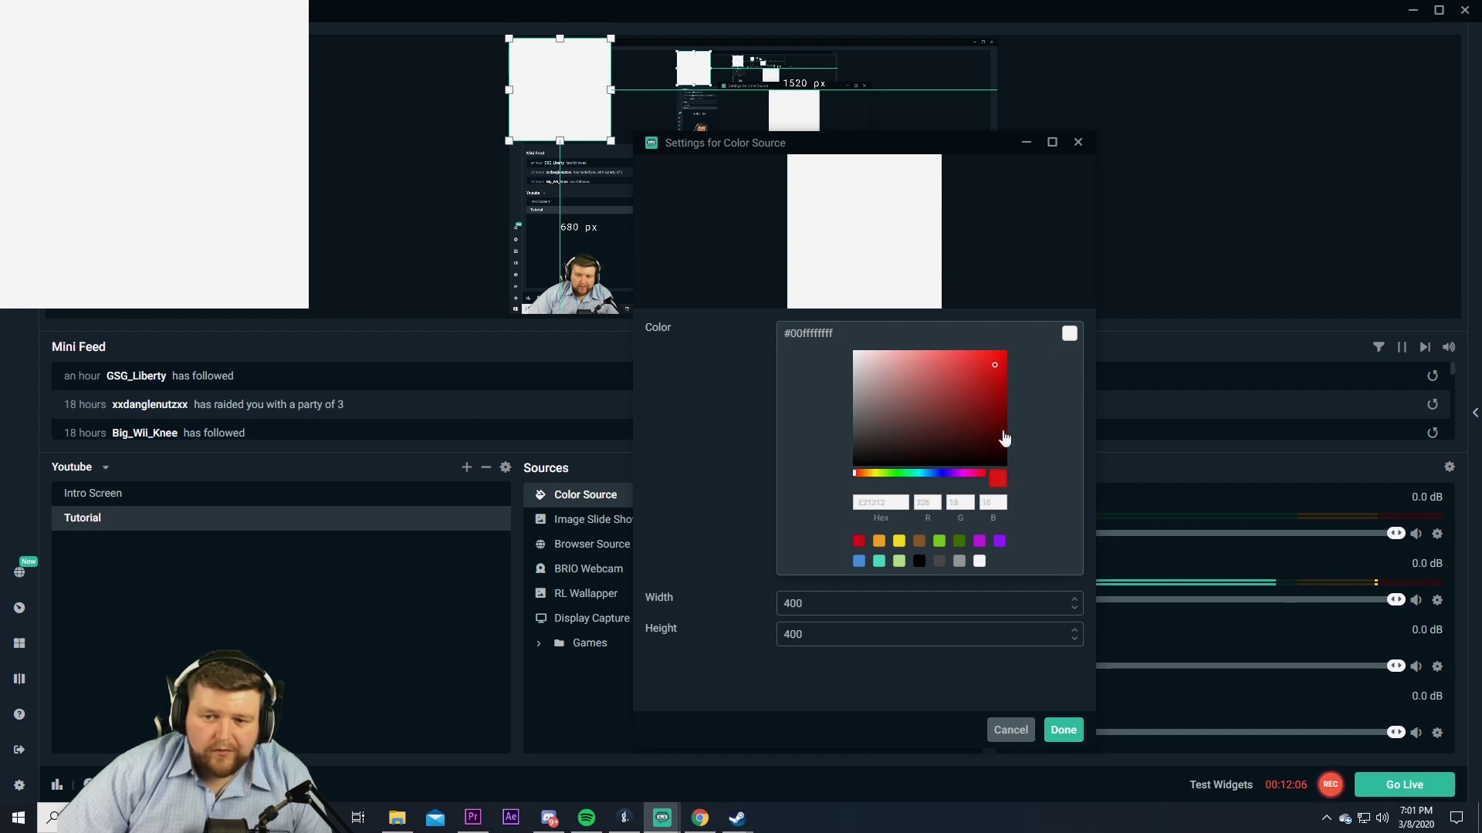
left_click(1061, 729)
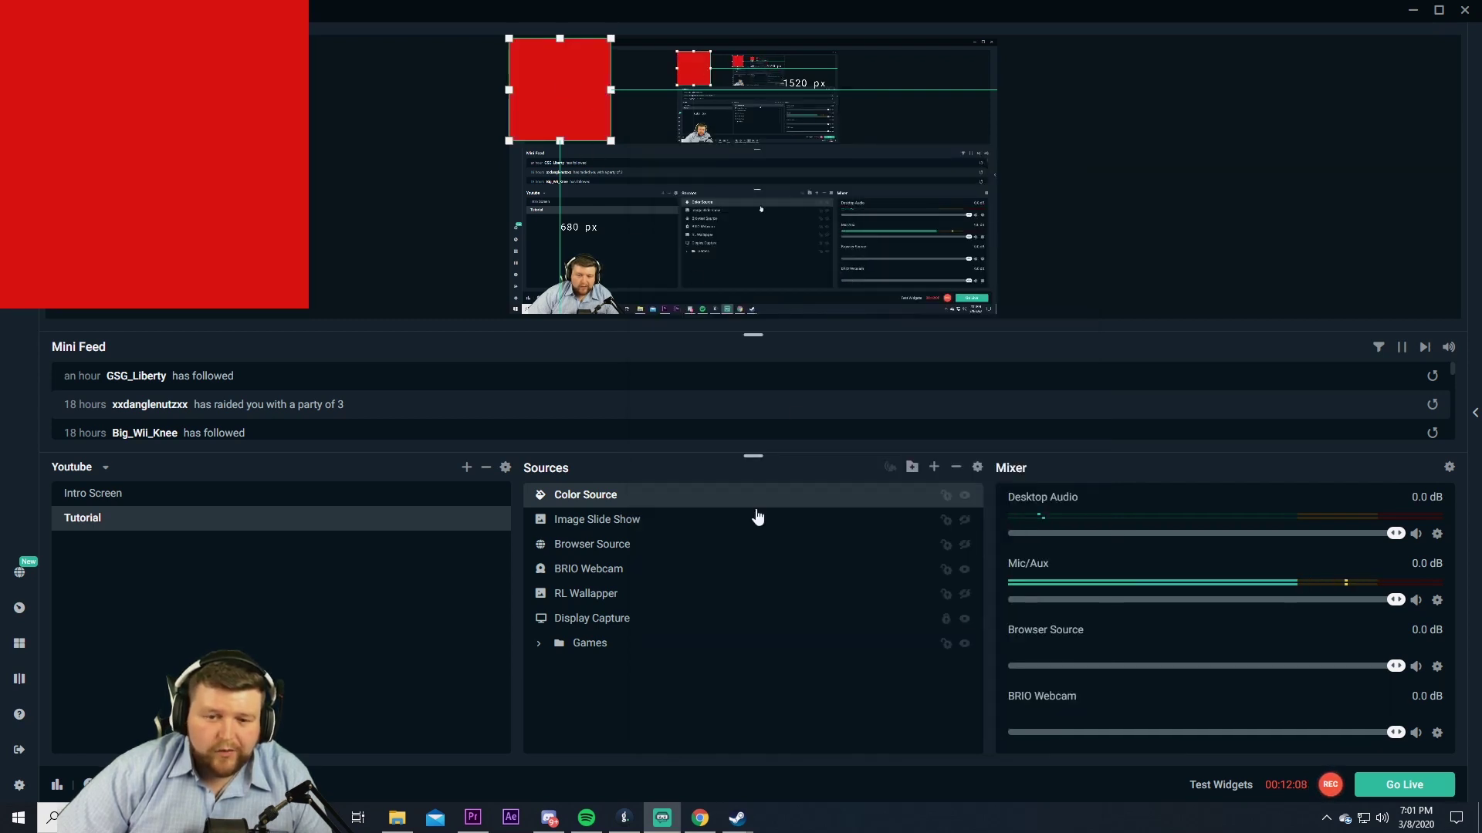
left_click_drag(833, 506, 738, 661)
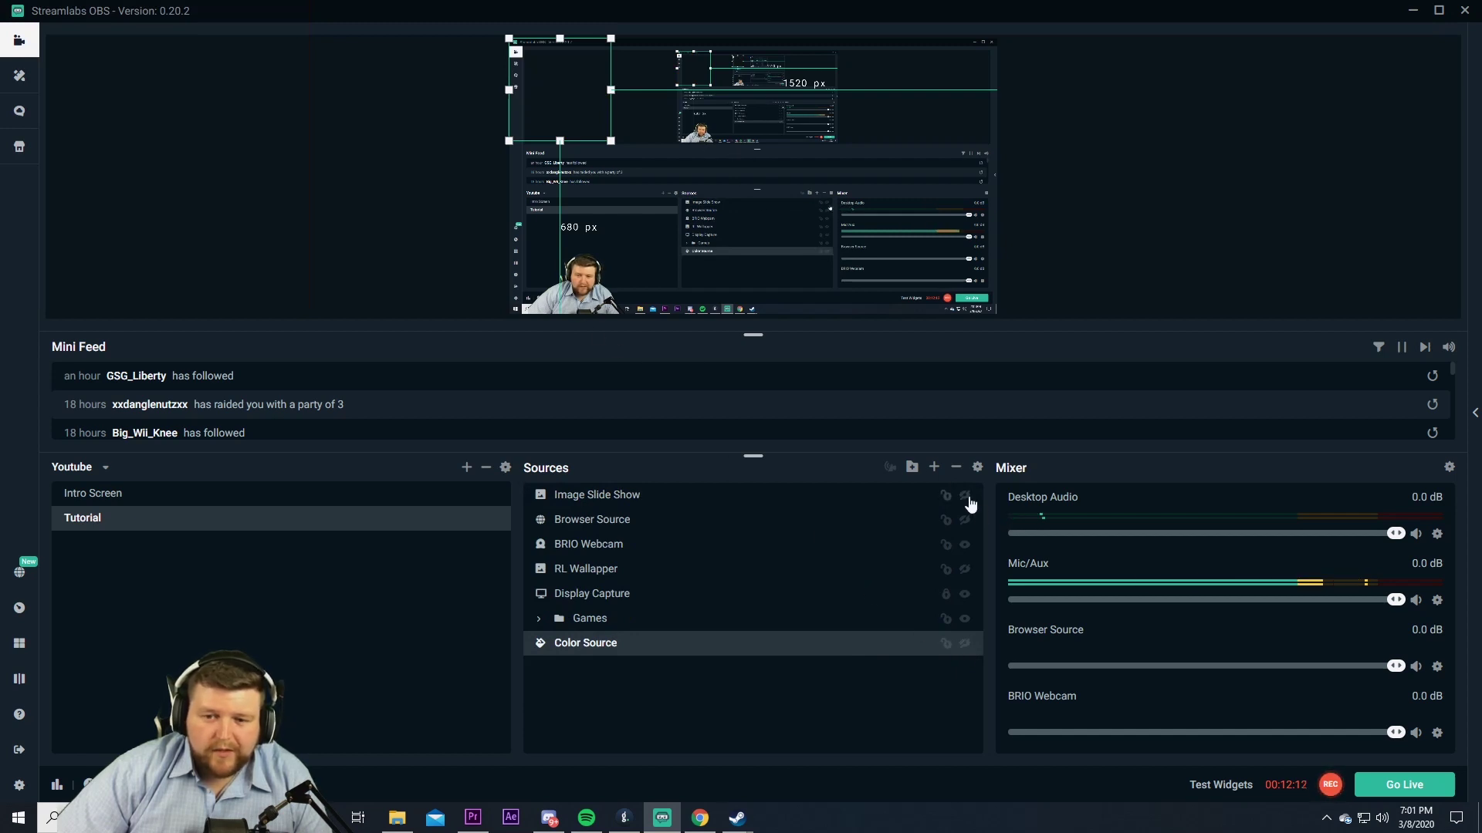
Add a Media Source under its default name and load a local gameplay video into it.
left_click(934, 468)
left_click(561, 420)
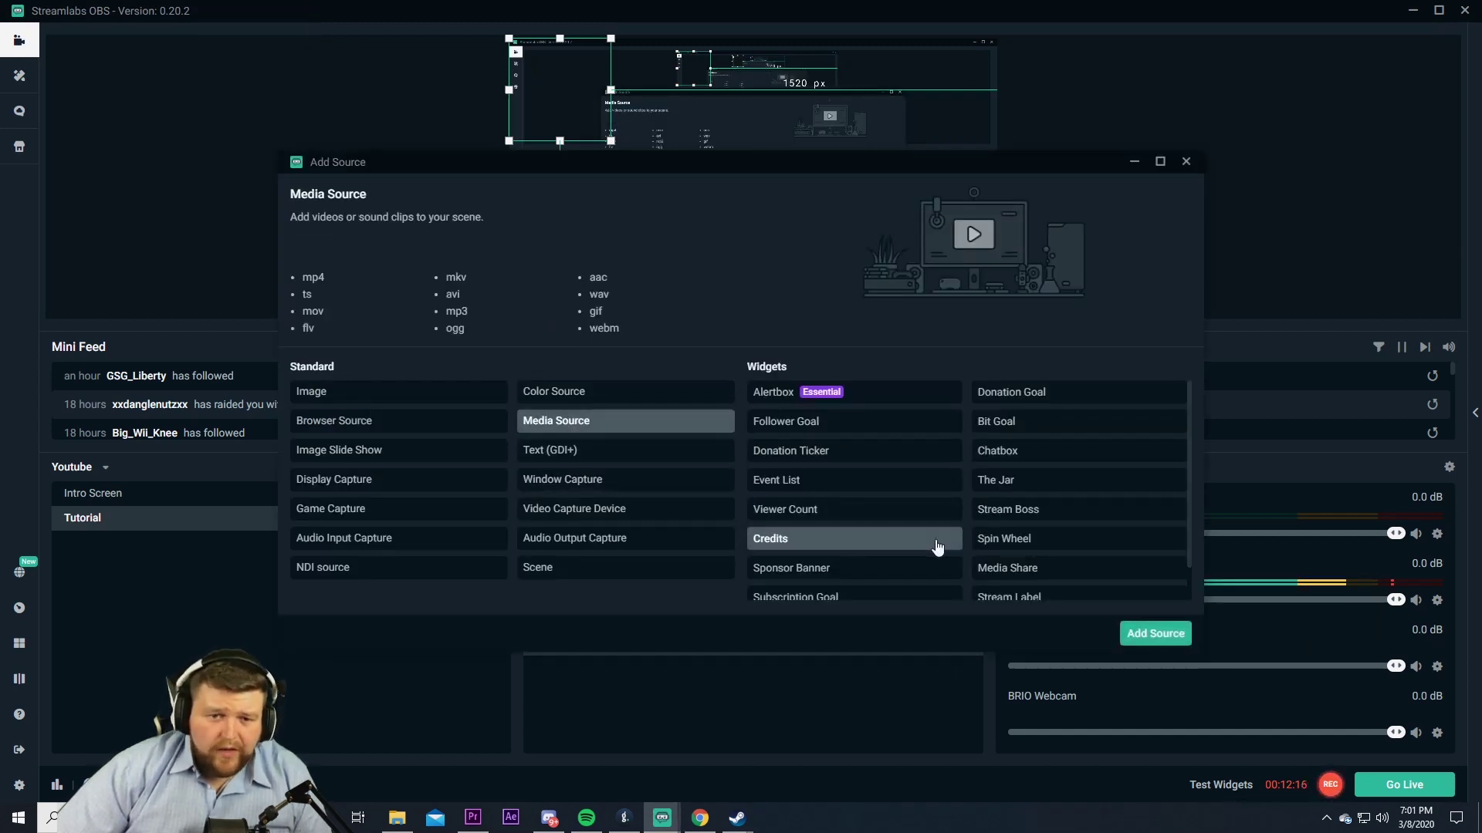
left_click(1155, 633)
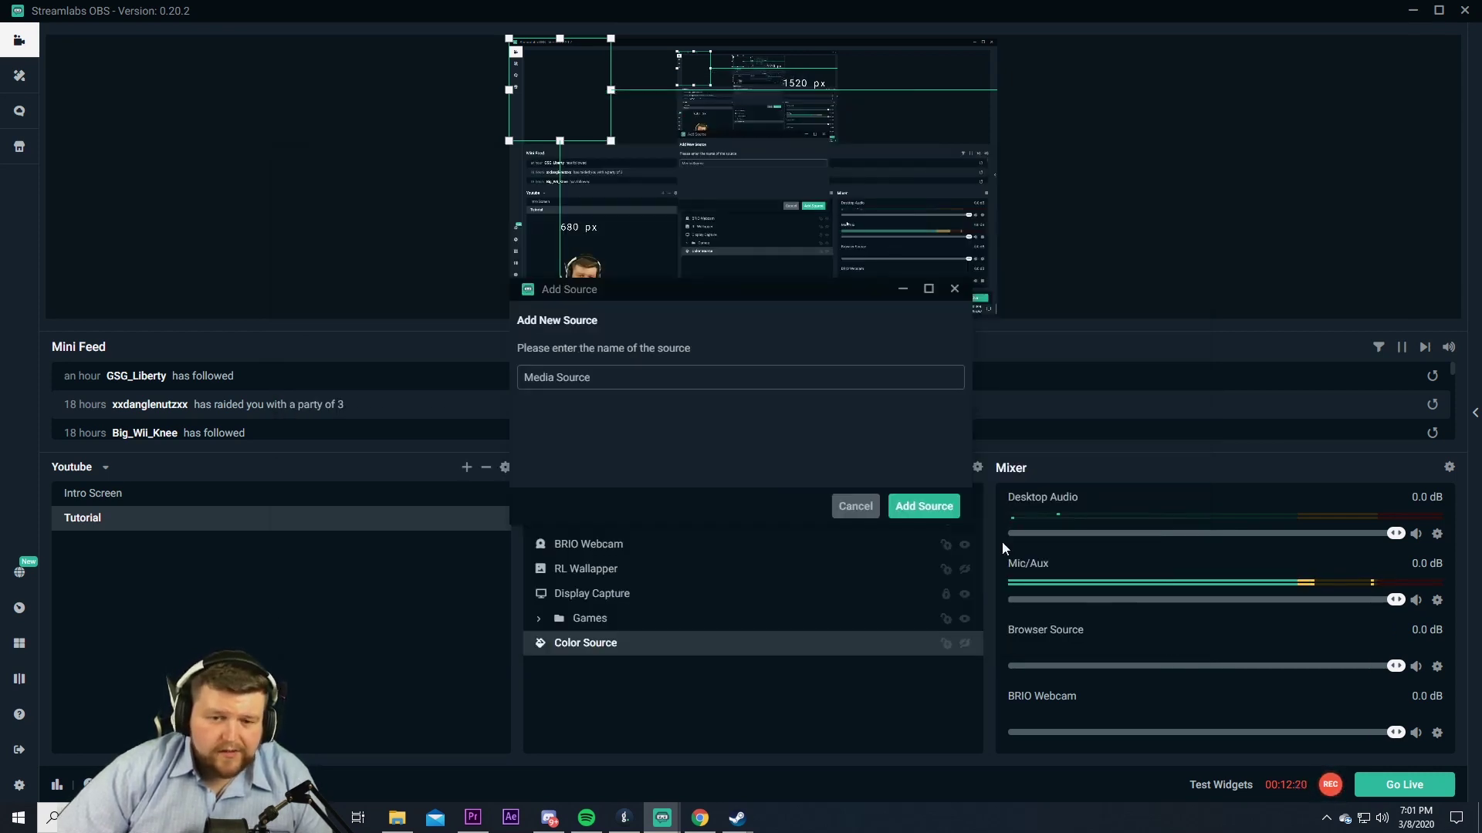
left_click(895, 507)
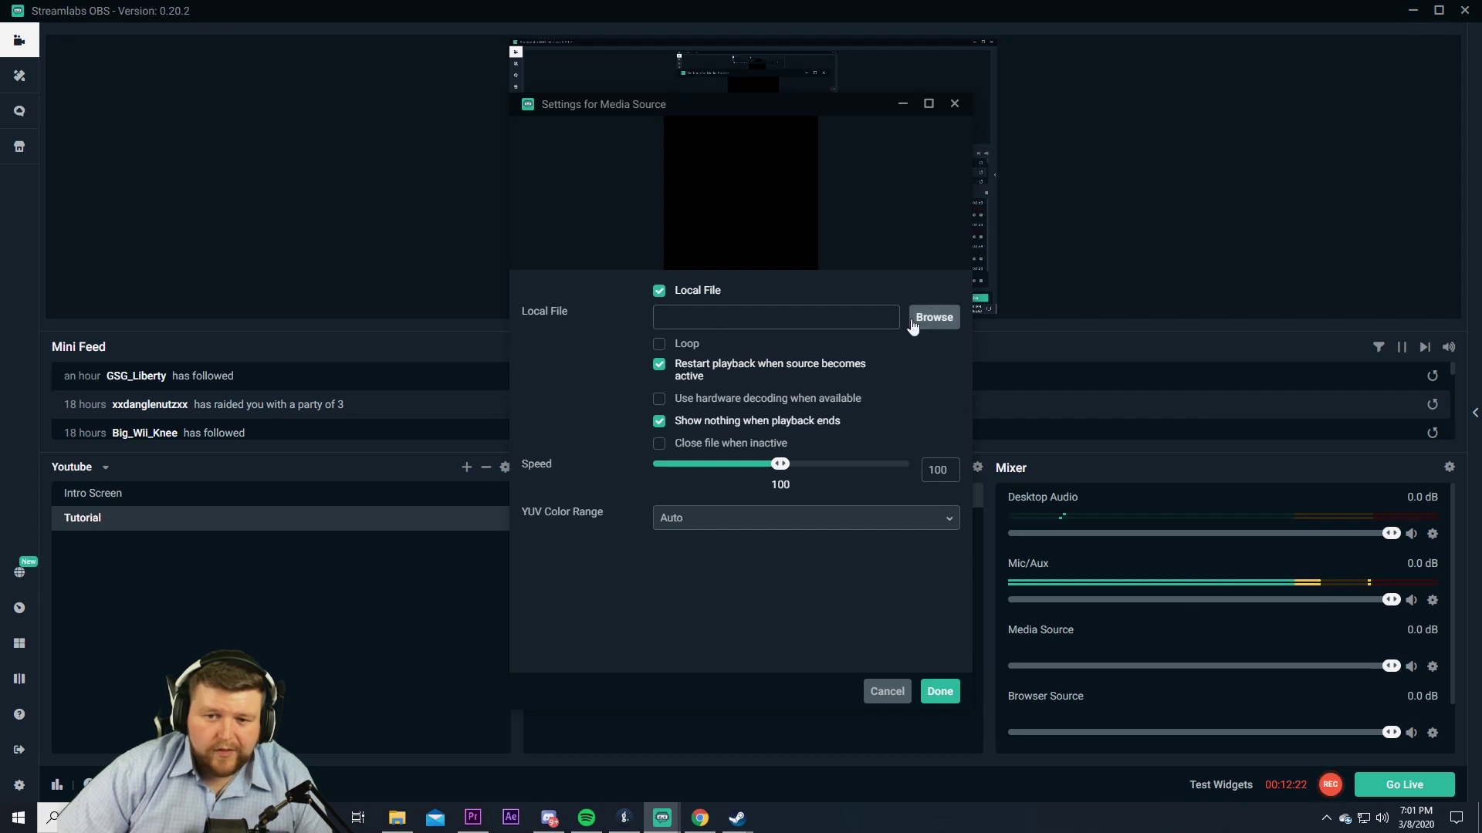
left_click(913, 327)
scroll(386, 432, "up", 5)
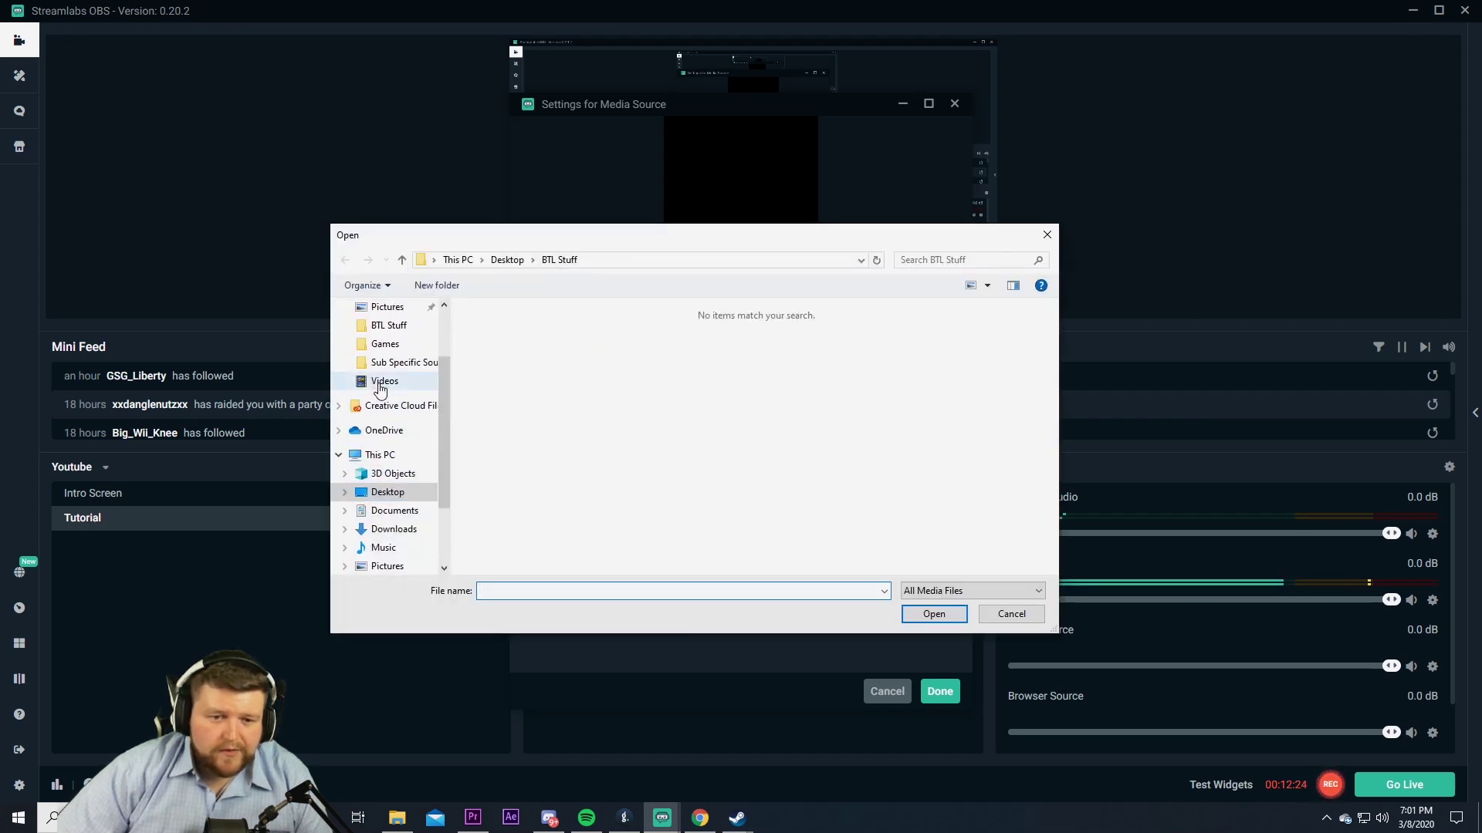
key("Escape")
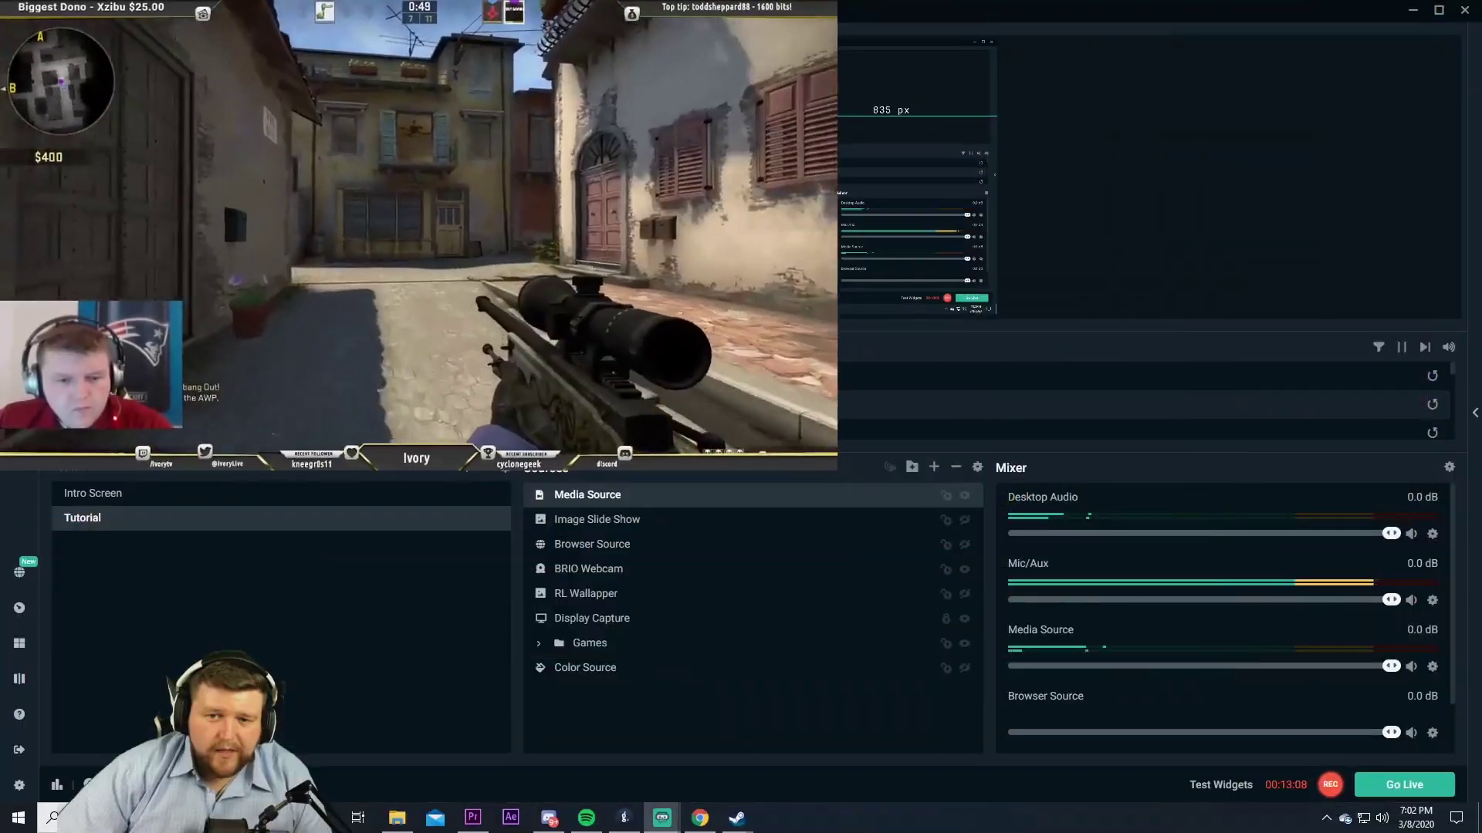
Show the Media Source's transform options, and place the source hidden below Color Source.
right_click(686, 146)
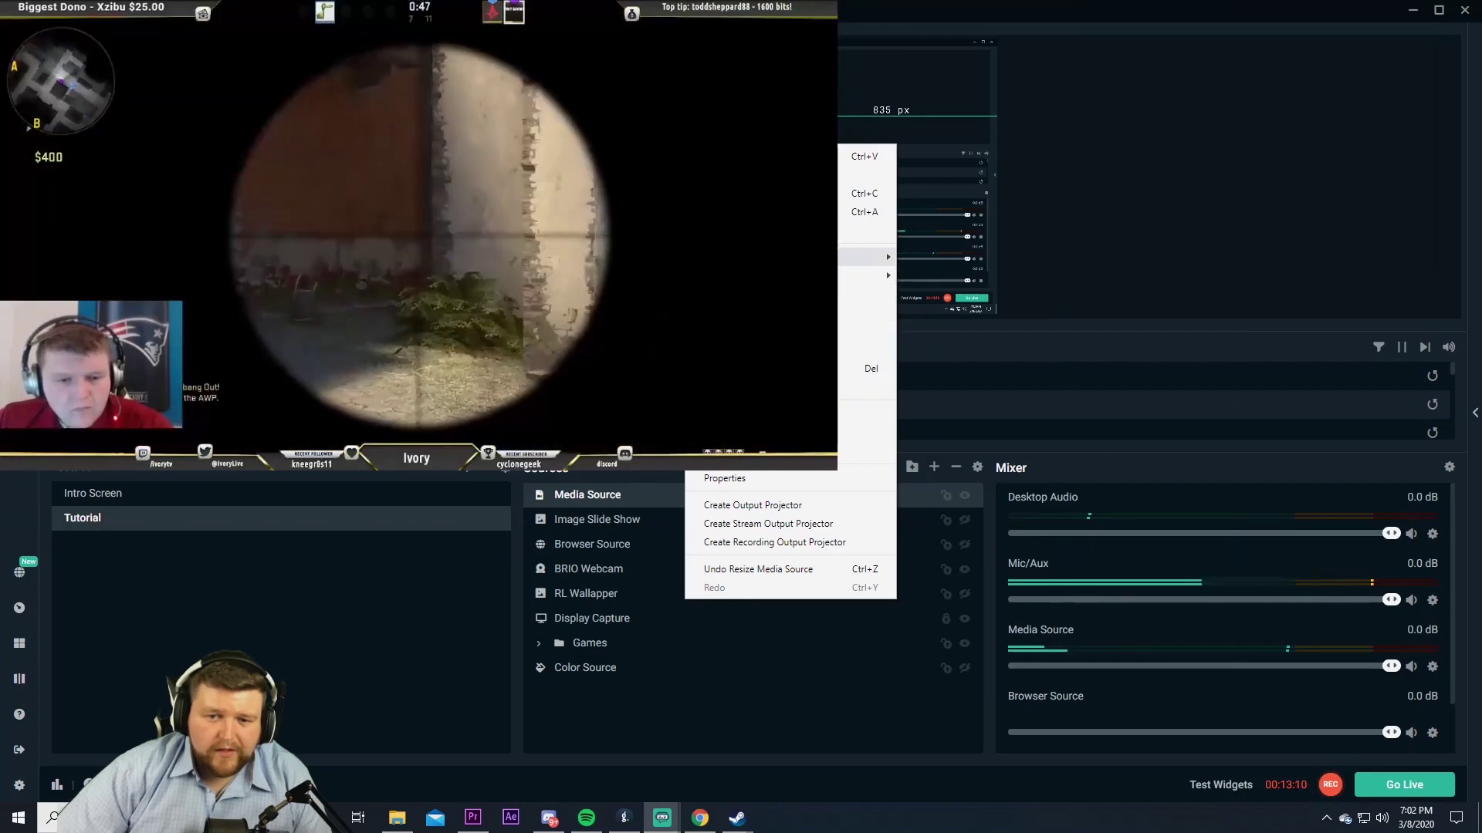
mouse_move(865, 257)
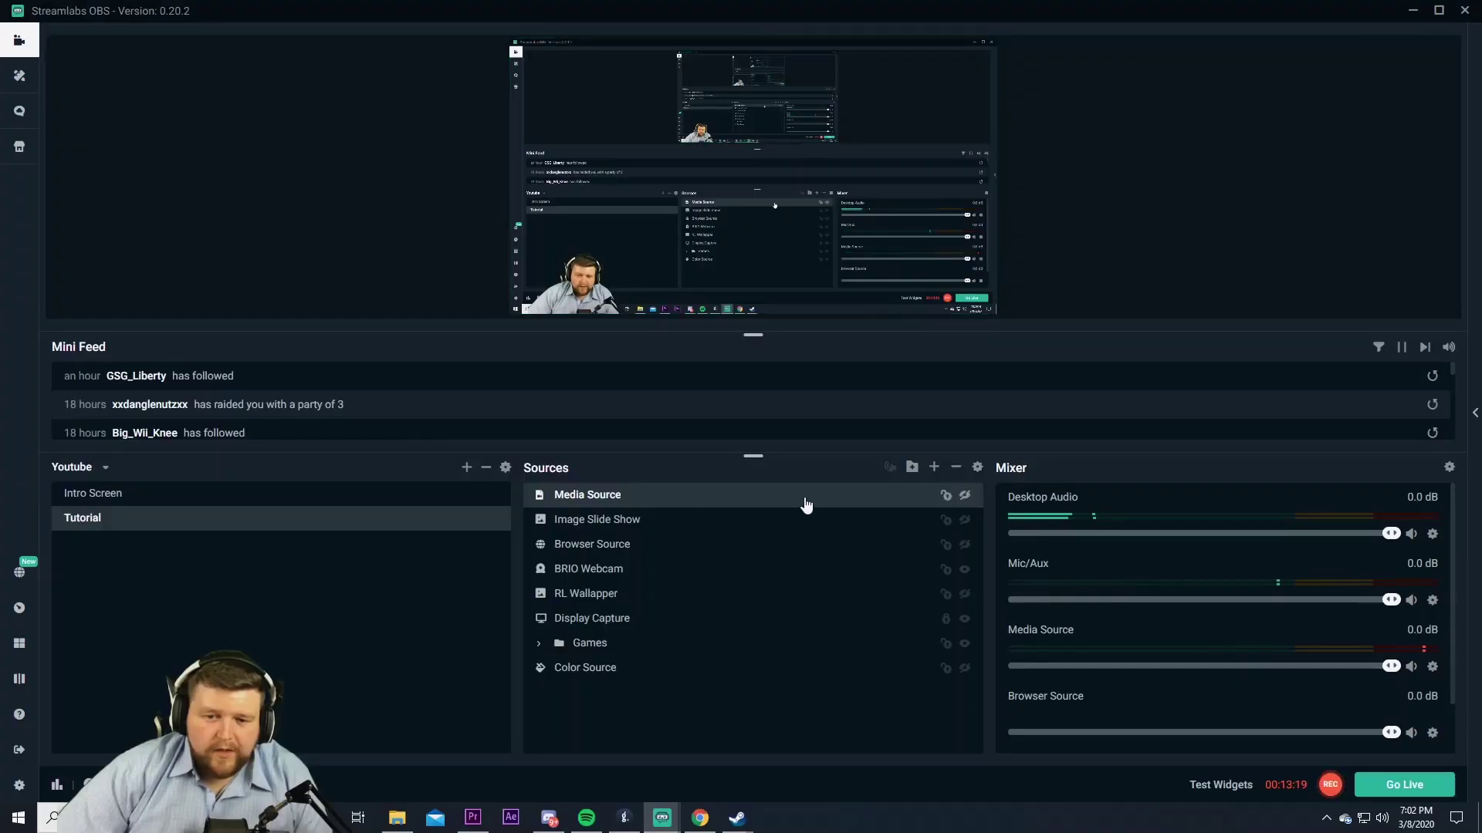
left_click_drag(805, 506, 788, 688)
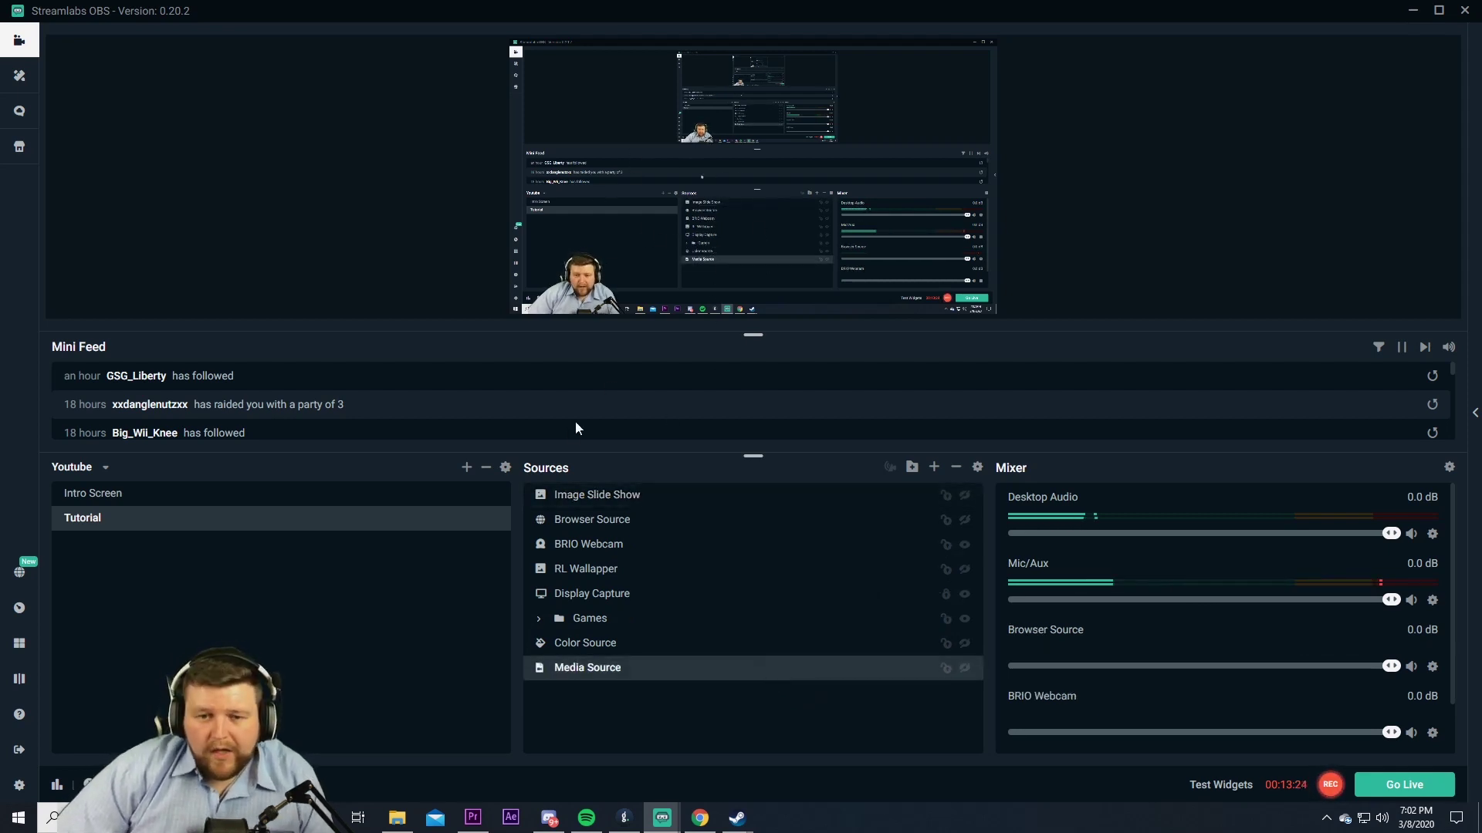
Center the BRIO Webcam horizontally in the scene using its transform options.
left_click(657, 146)
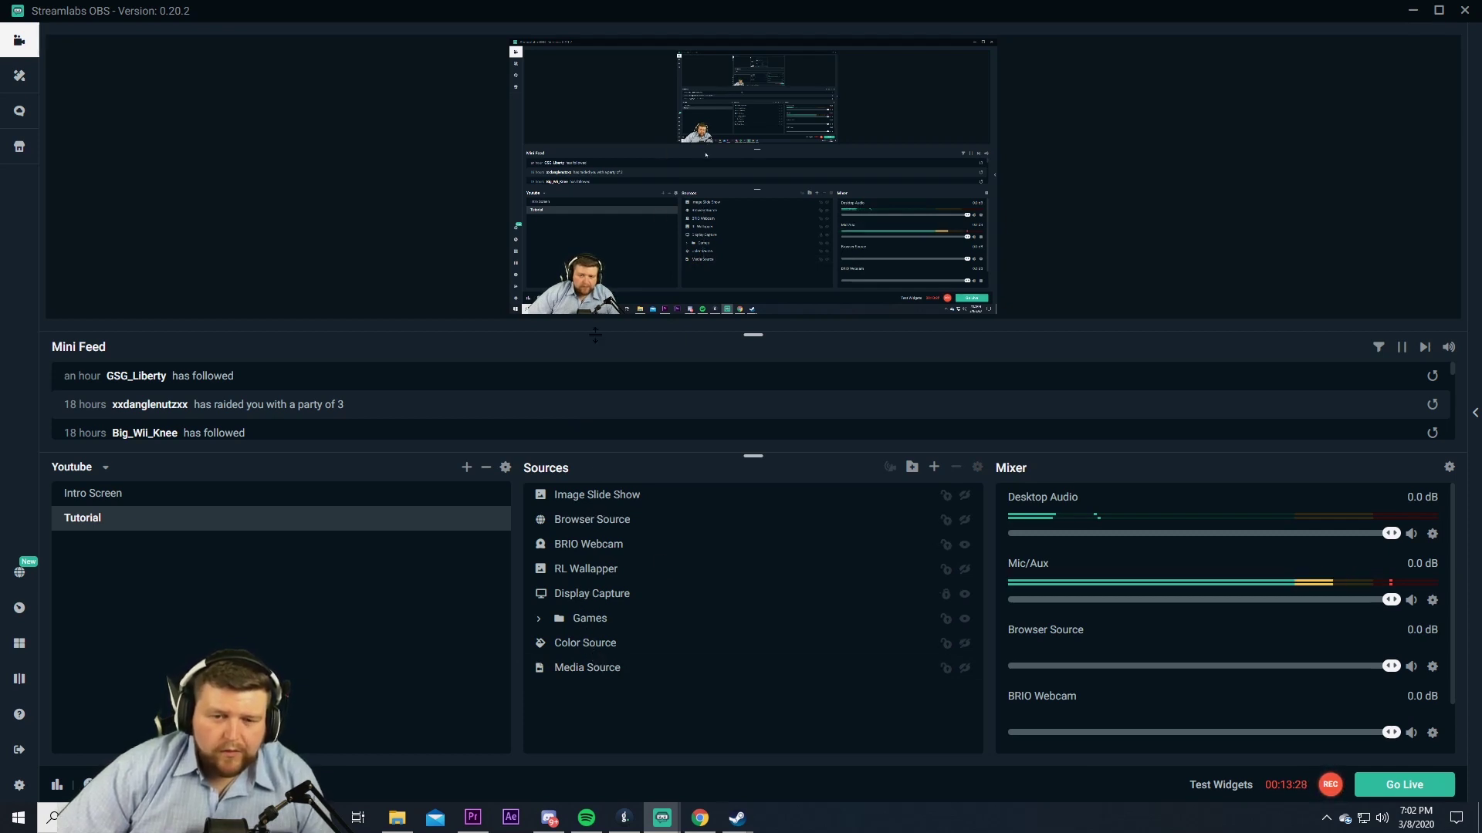
left_click(578, 277)
right_click(579, 278)
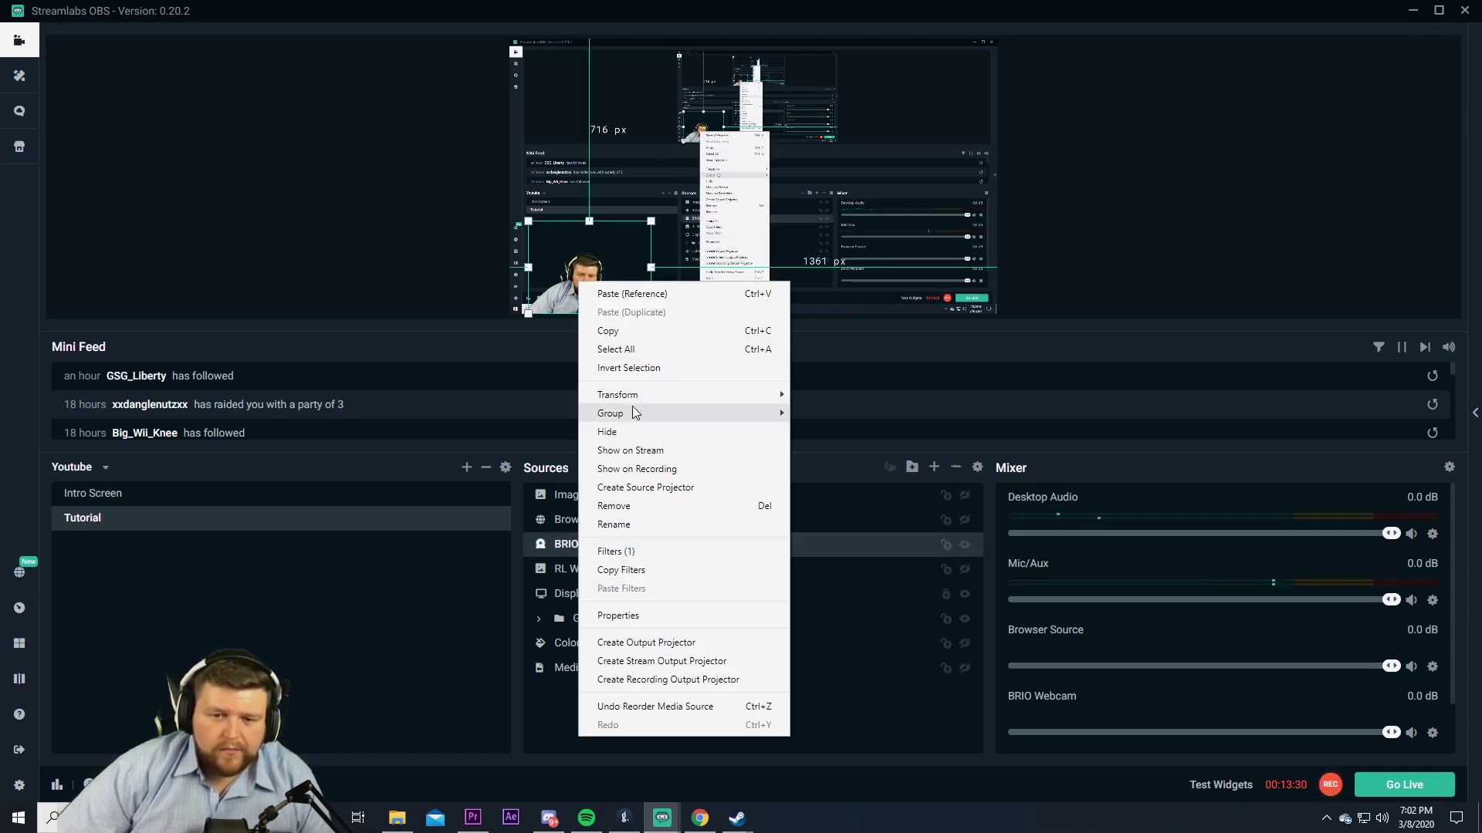
mouse_move(635, 402)
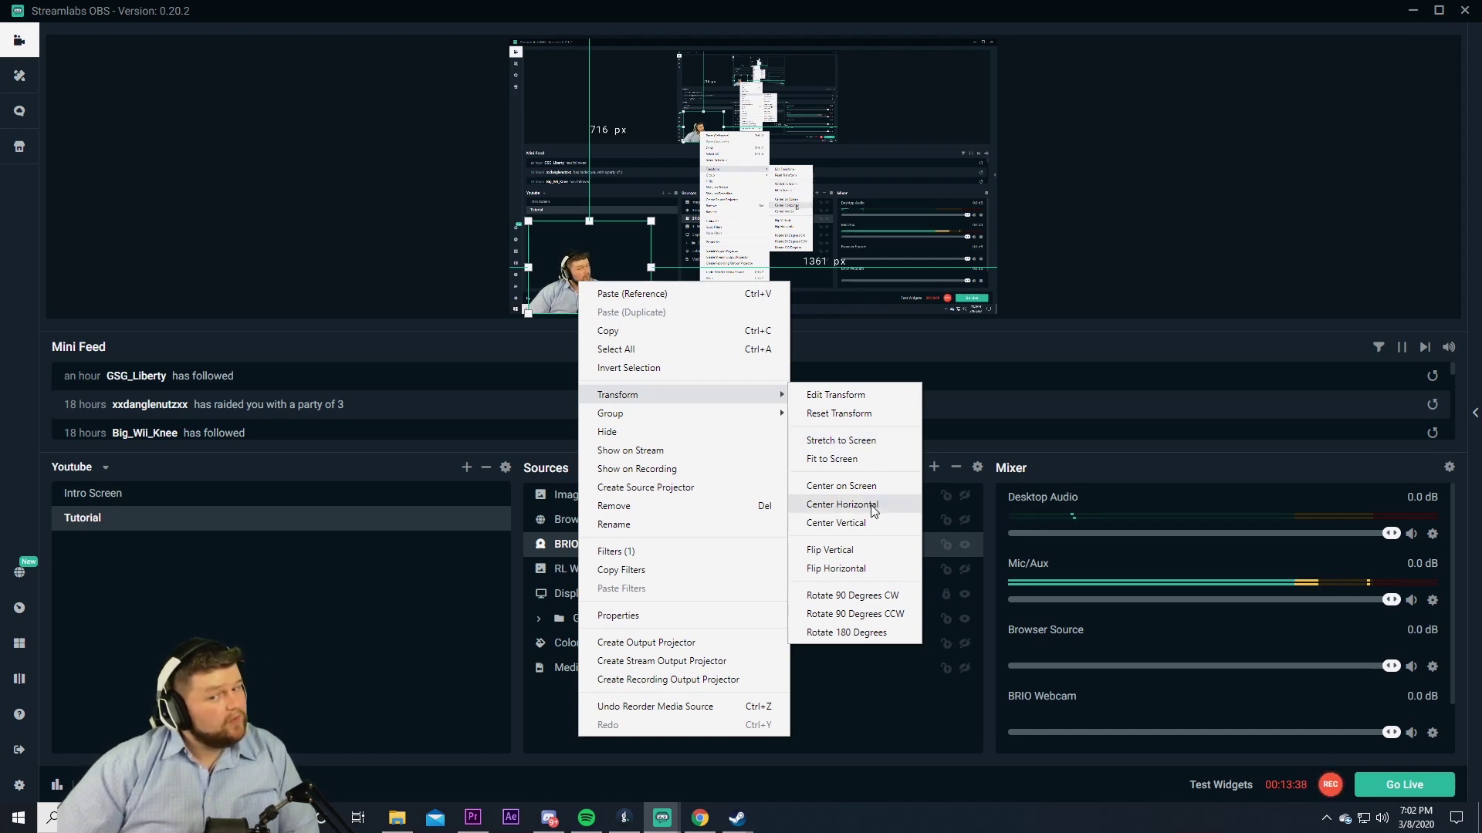
left_click(842, 505)
Flip the BRIO Webcam horizontally and flip it back to its original orientation.
right_click(738, 266)
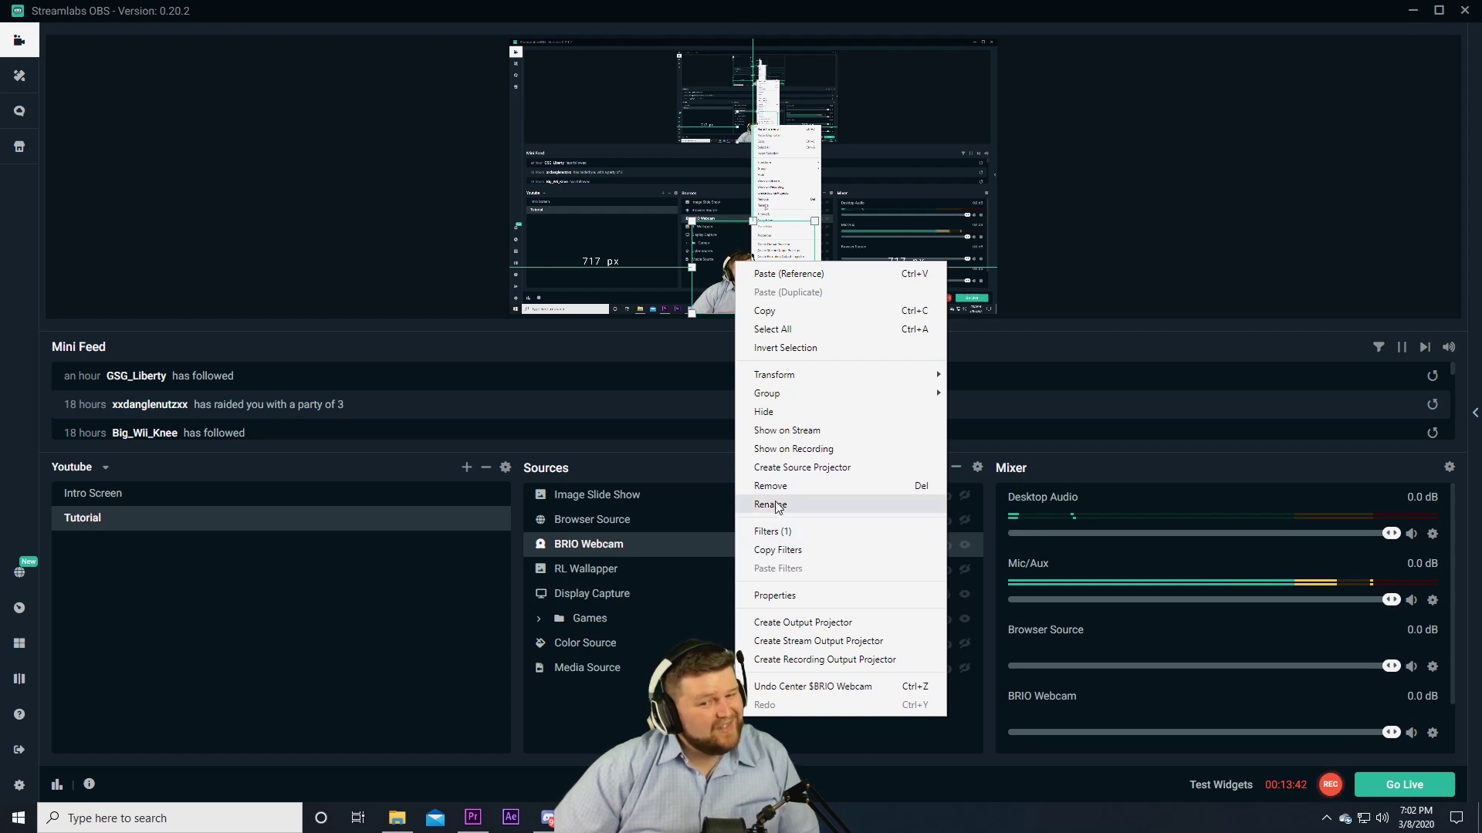
mouse_move(791, 378)
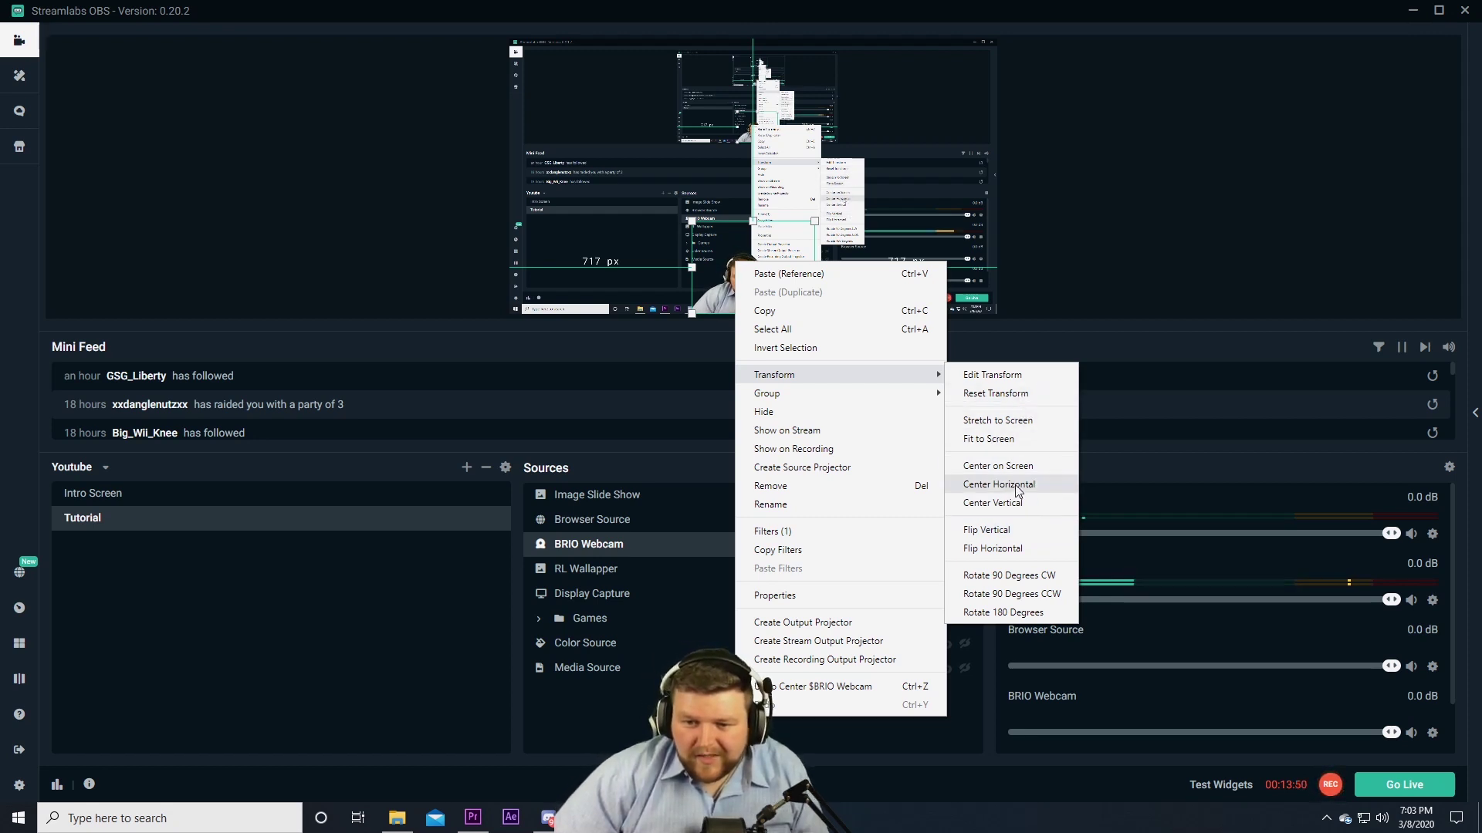
left_click(1013, 549)
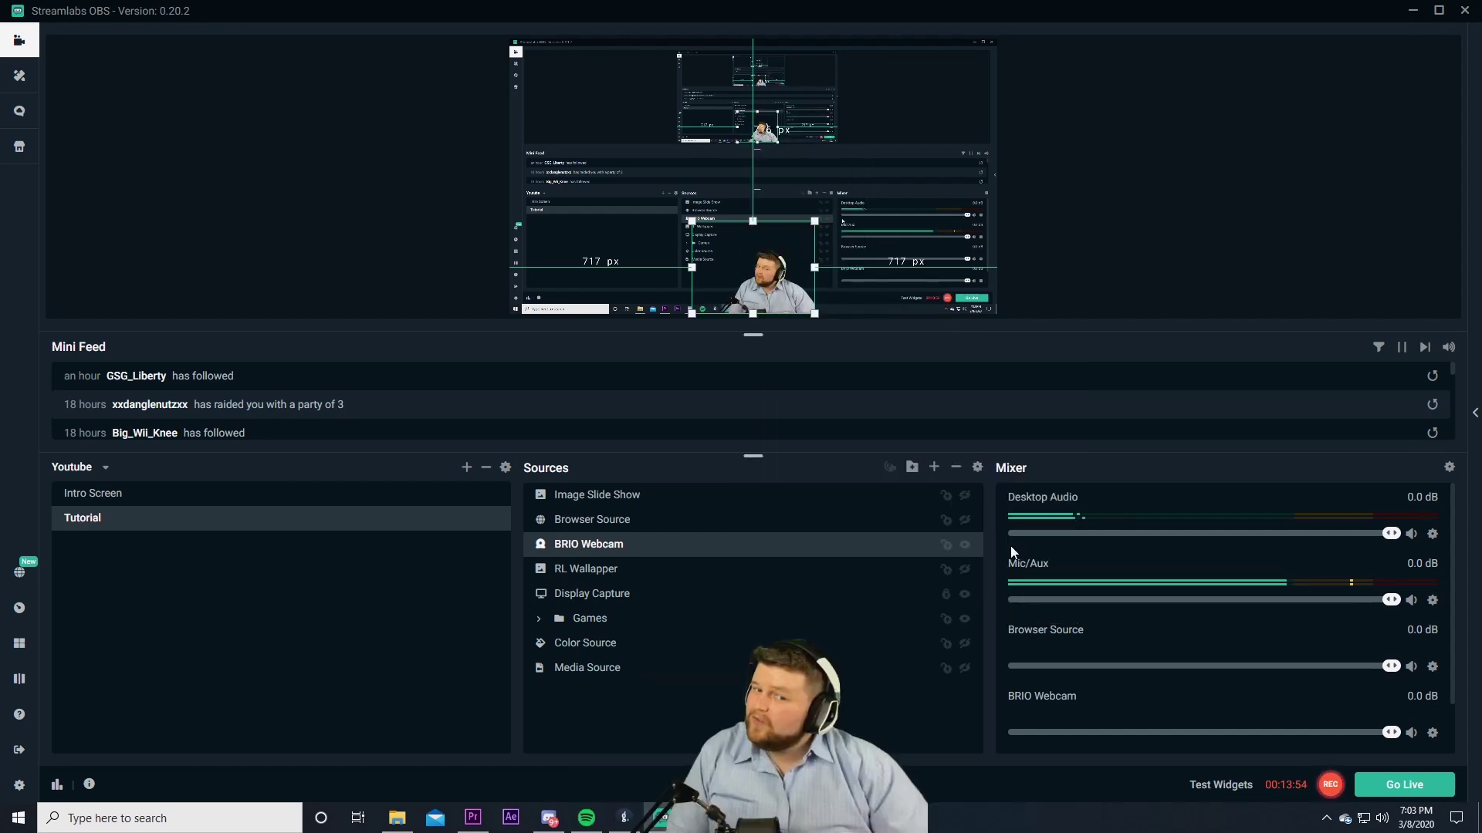
right_click(756, 284)
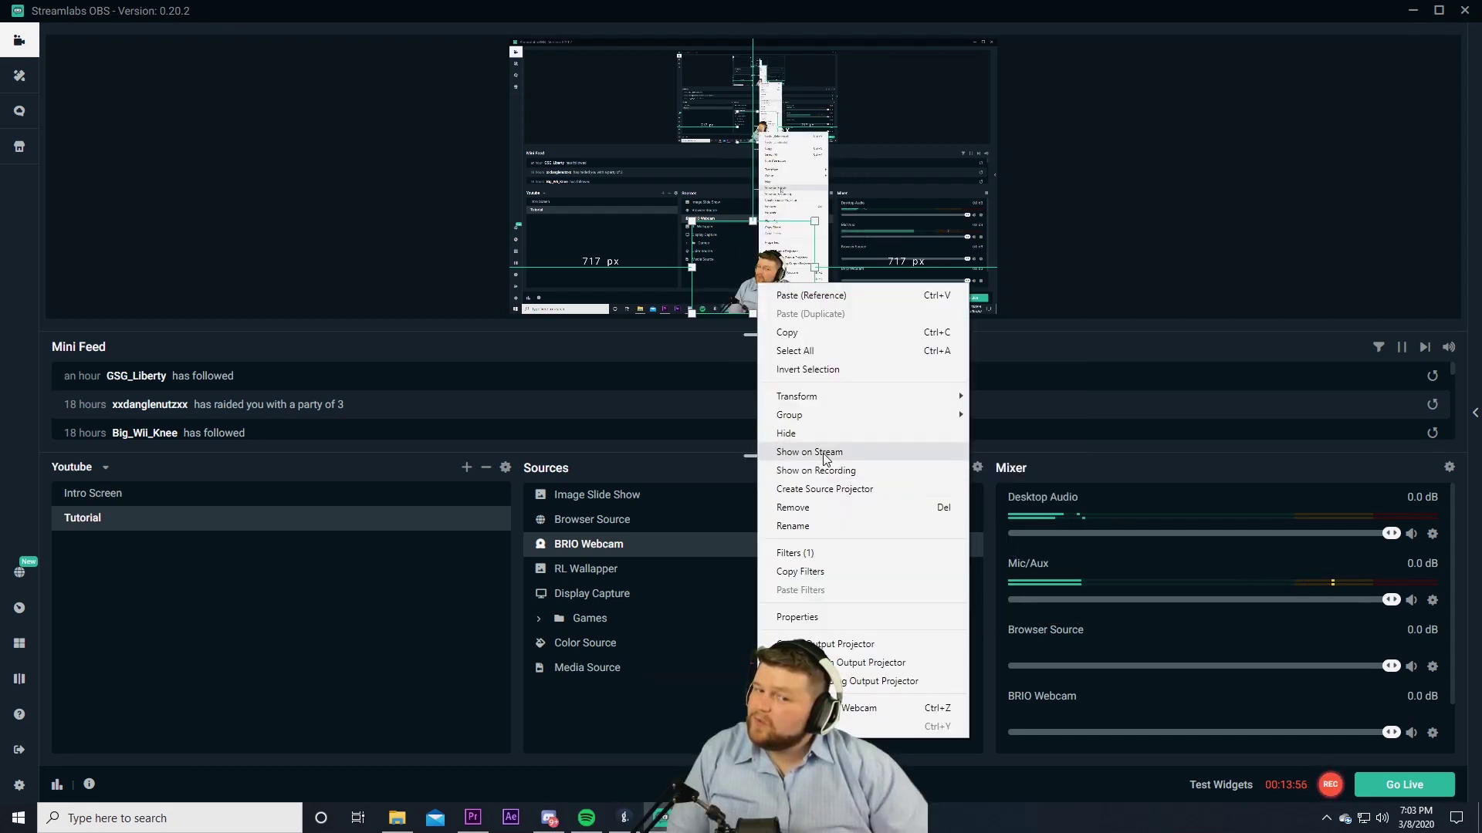
mouse_move(926, 396)
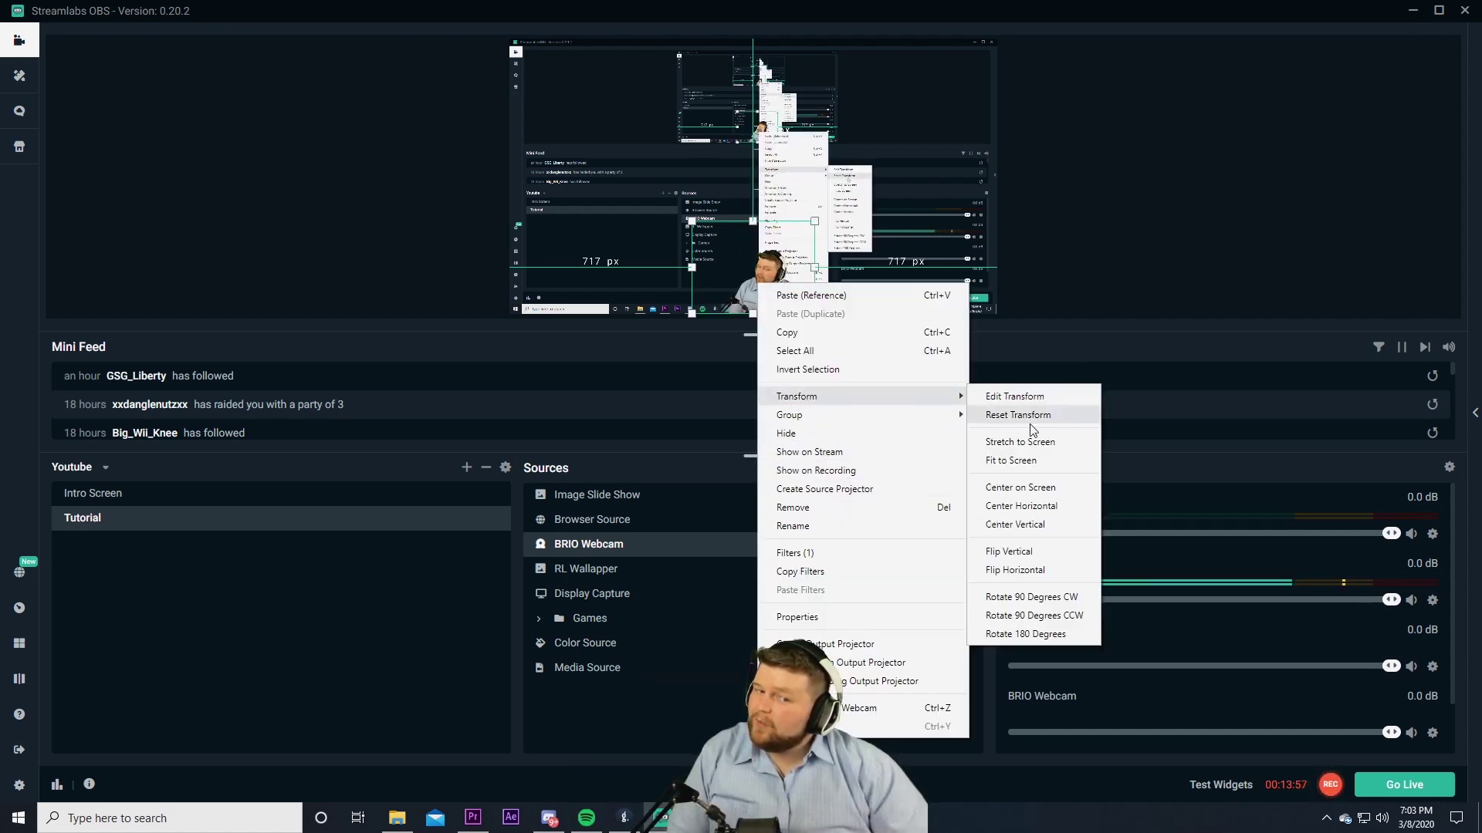
left_click(1017, 570)
Rotate the BRIO Webcam 90 degrees clockwise, and rotate it back 90 degrees counterclockwise.
right_click(736, 291)
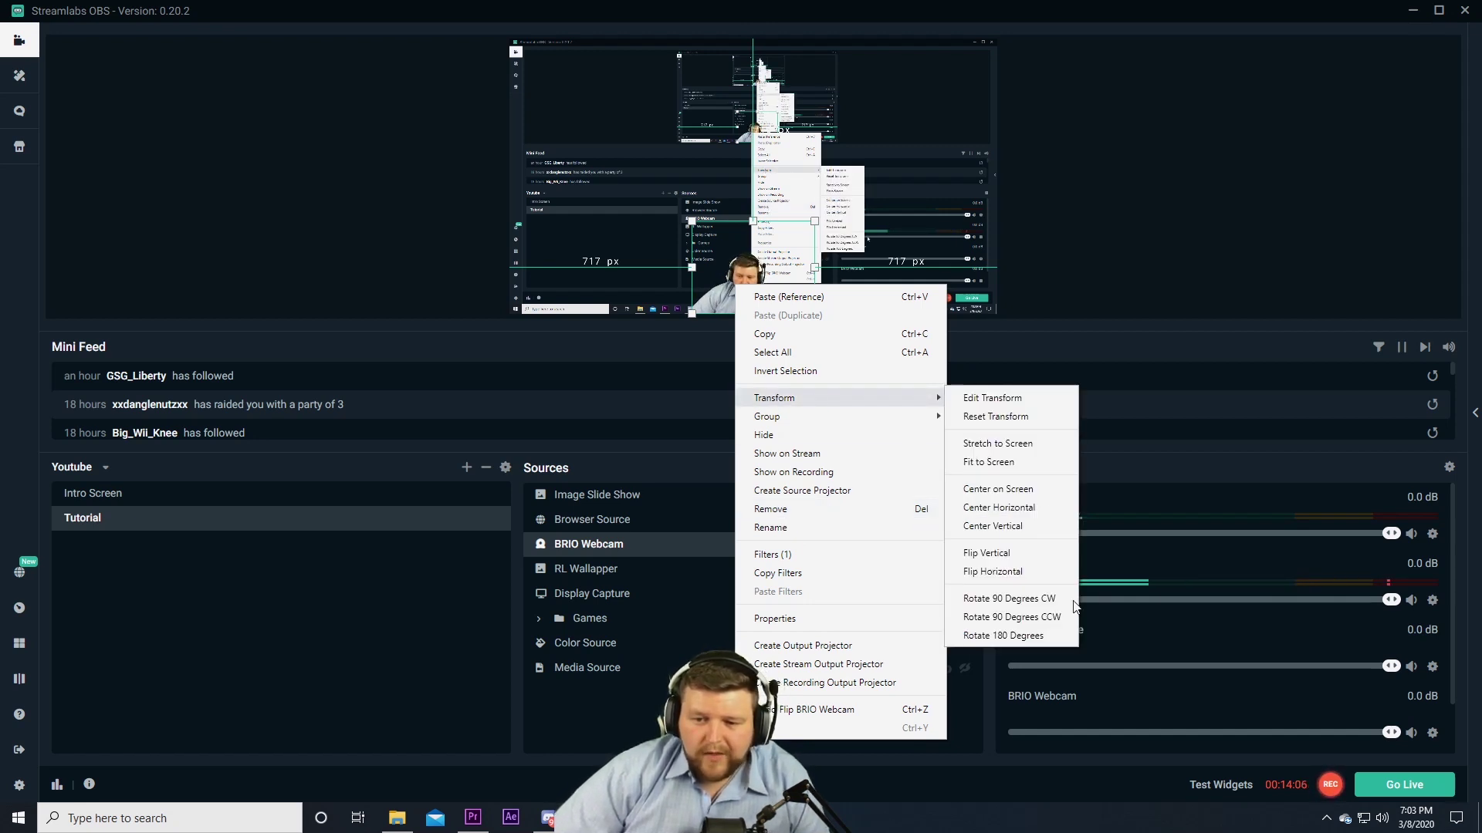
left_click(1073, 602)
right_click(733, 279)
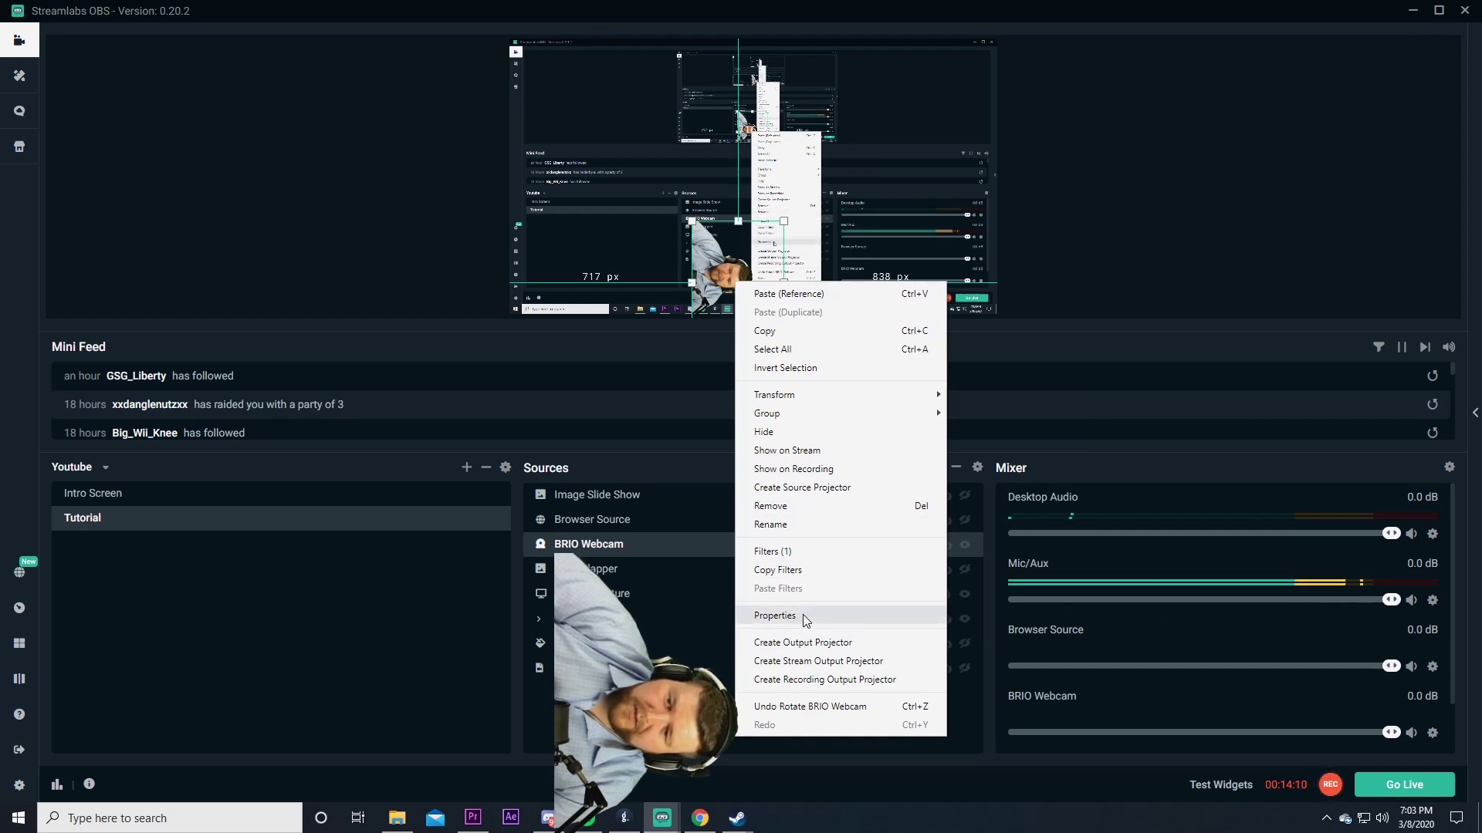
mouse_move(888, 394)
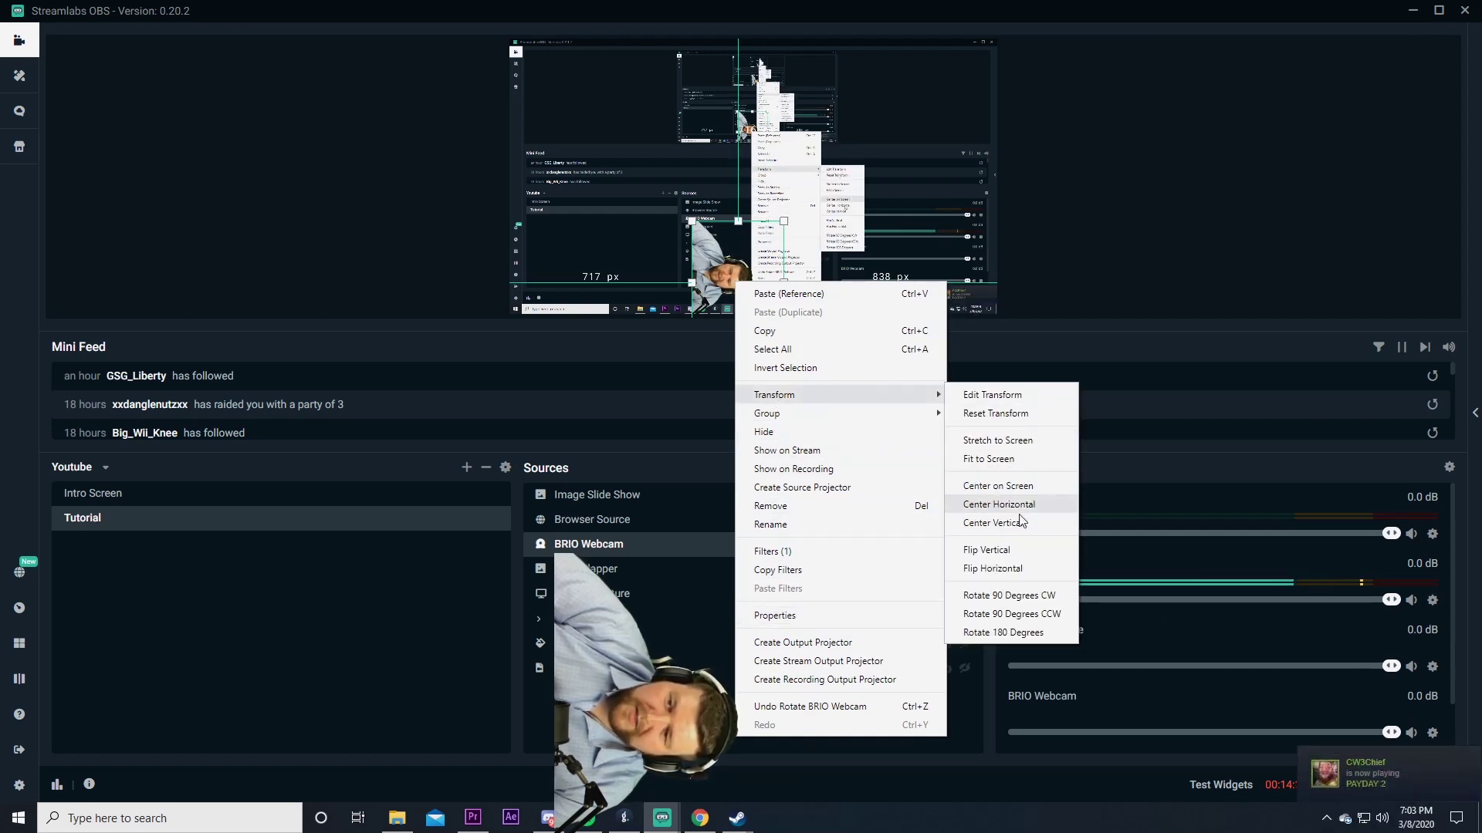
left_click(1015, 615)
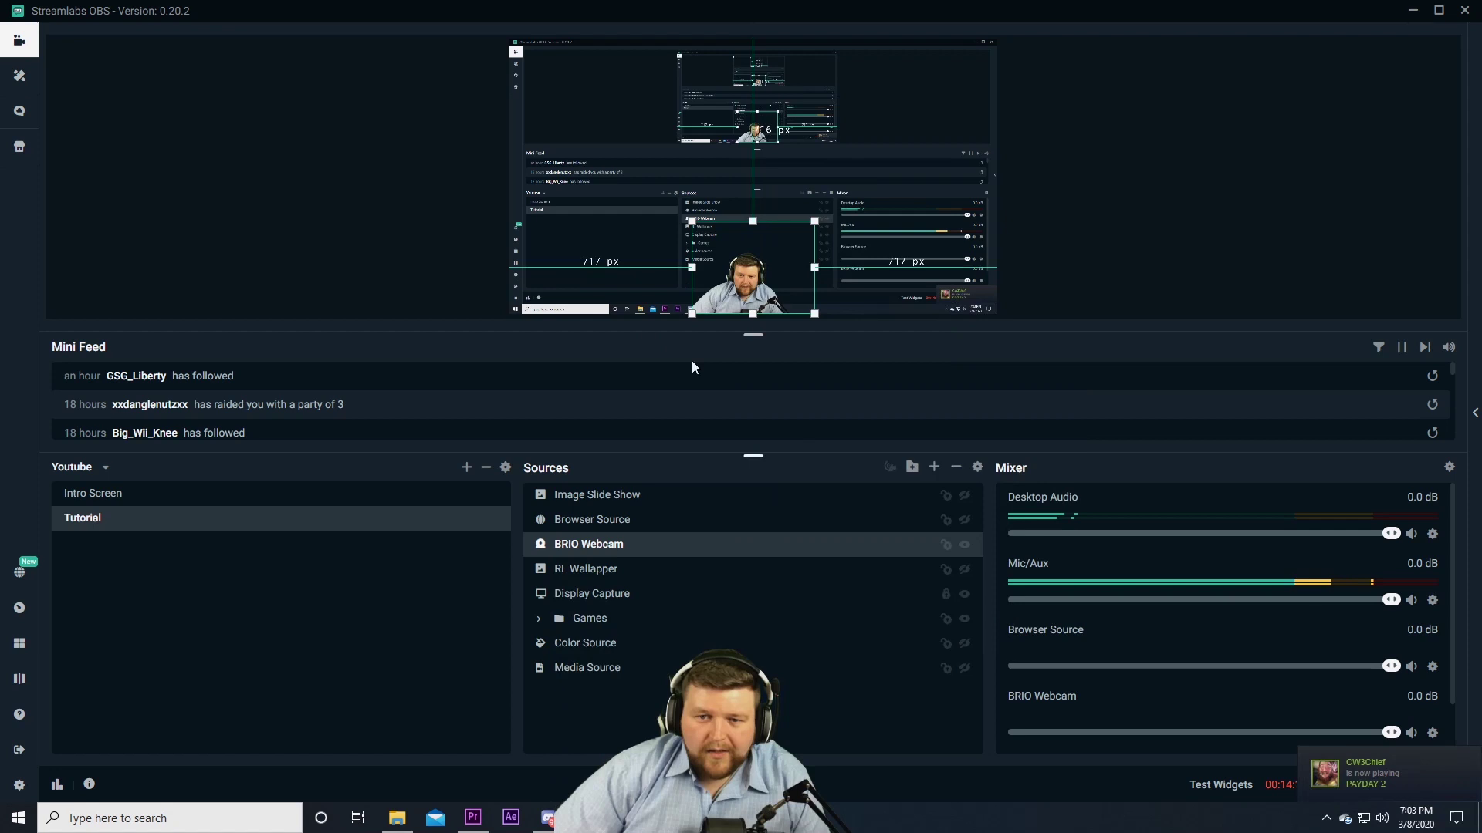
Stretch the BRIO Webcam to the screen, and shrink and move it into the scene's lower-left corner.
right_click(734, 267)
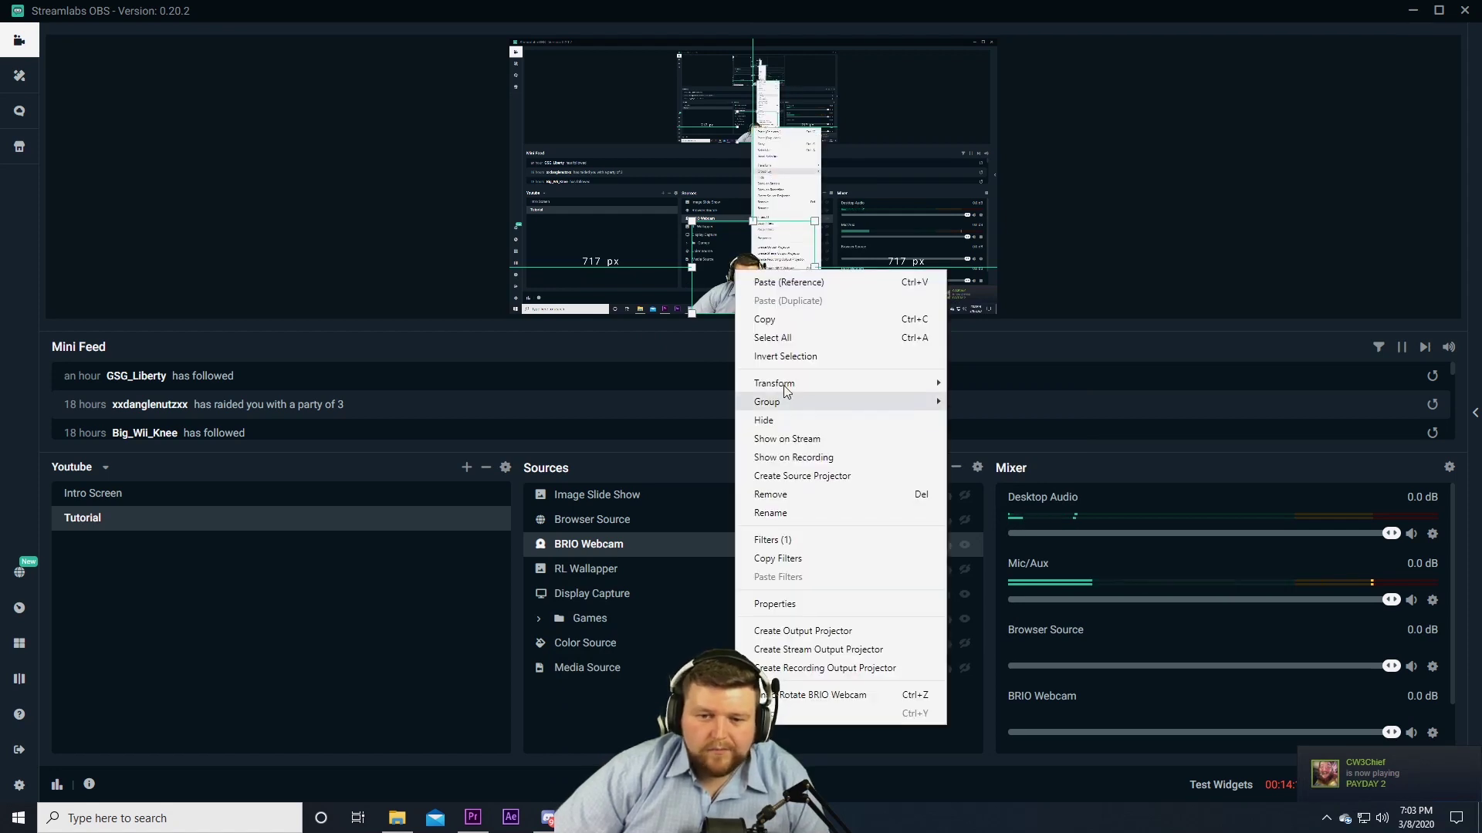
mouse_move(887, 384)
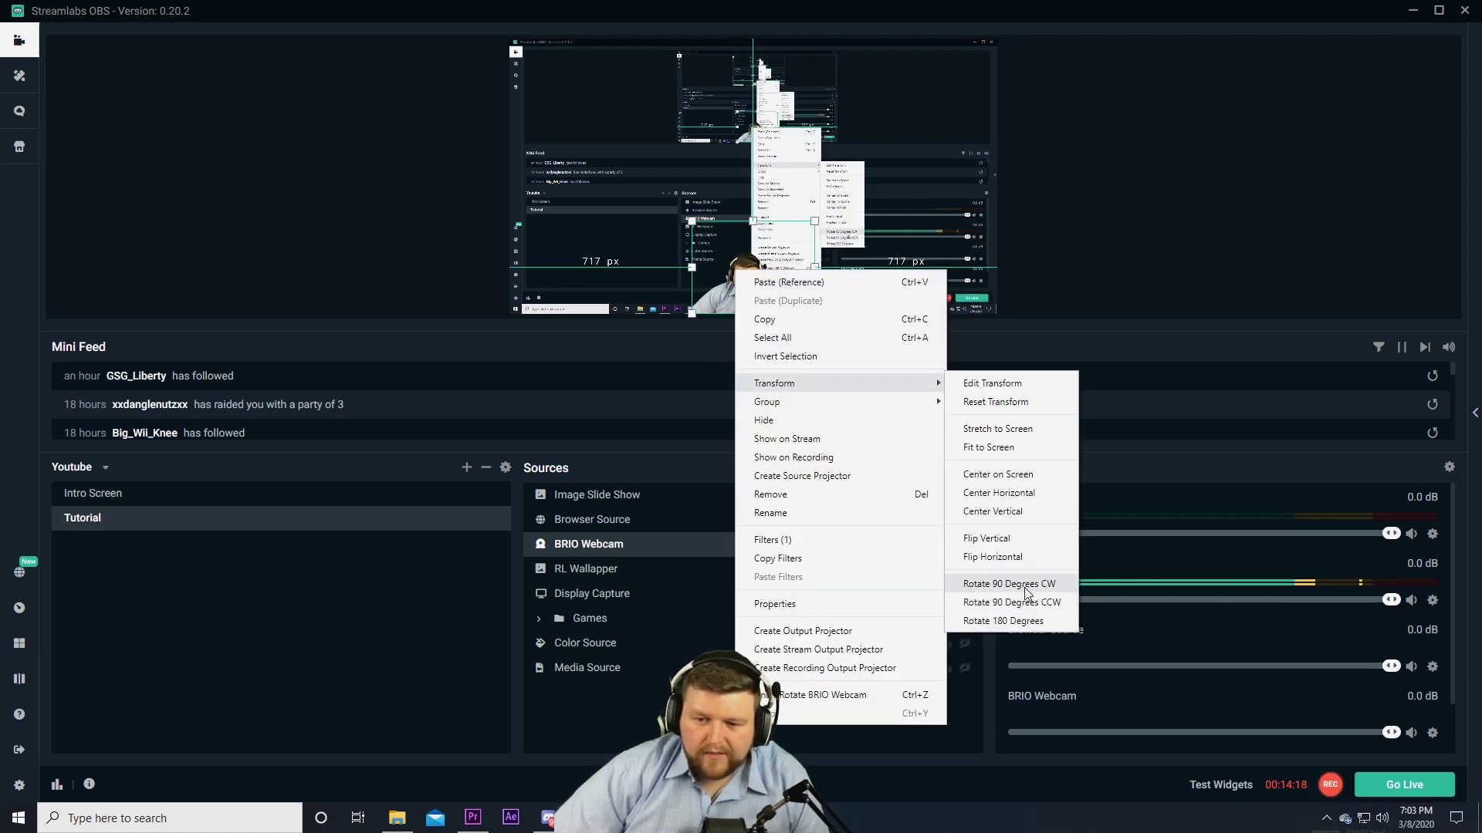
left_click(998, 428)
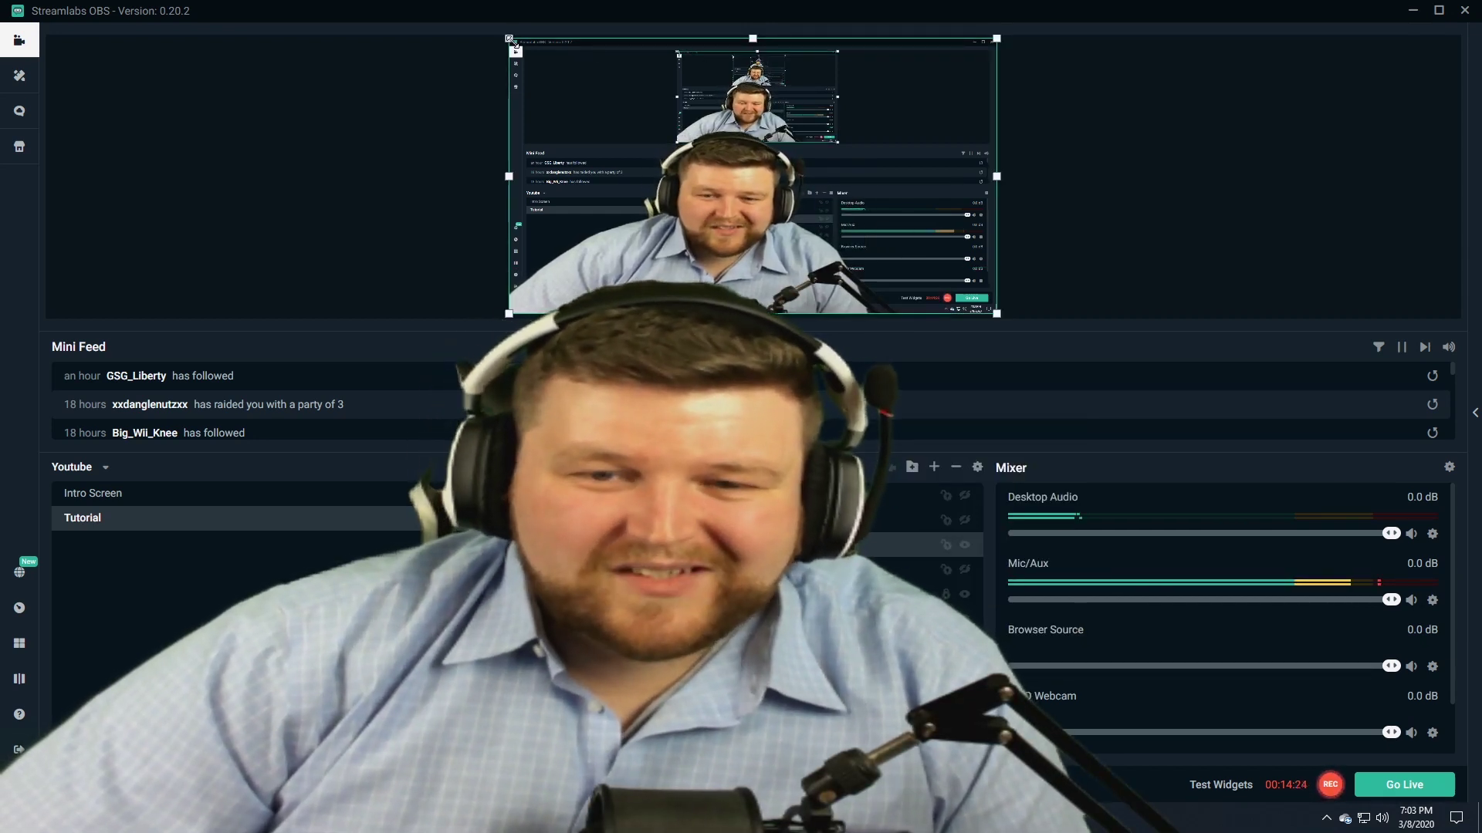
left_click_drag(508, 37, 577, 240)
left_click_drag(629, 287, 599, 285)
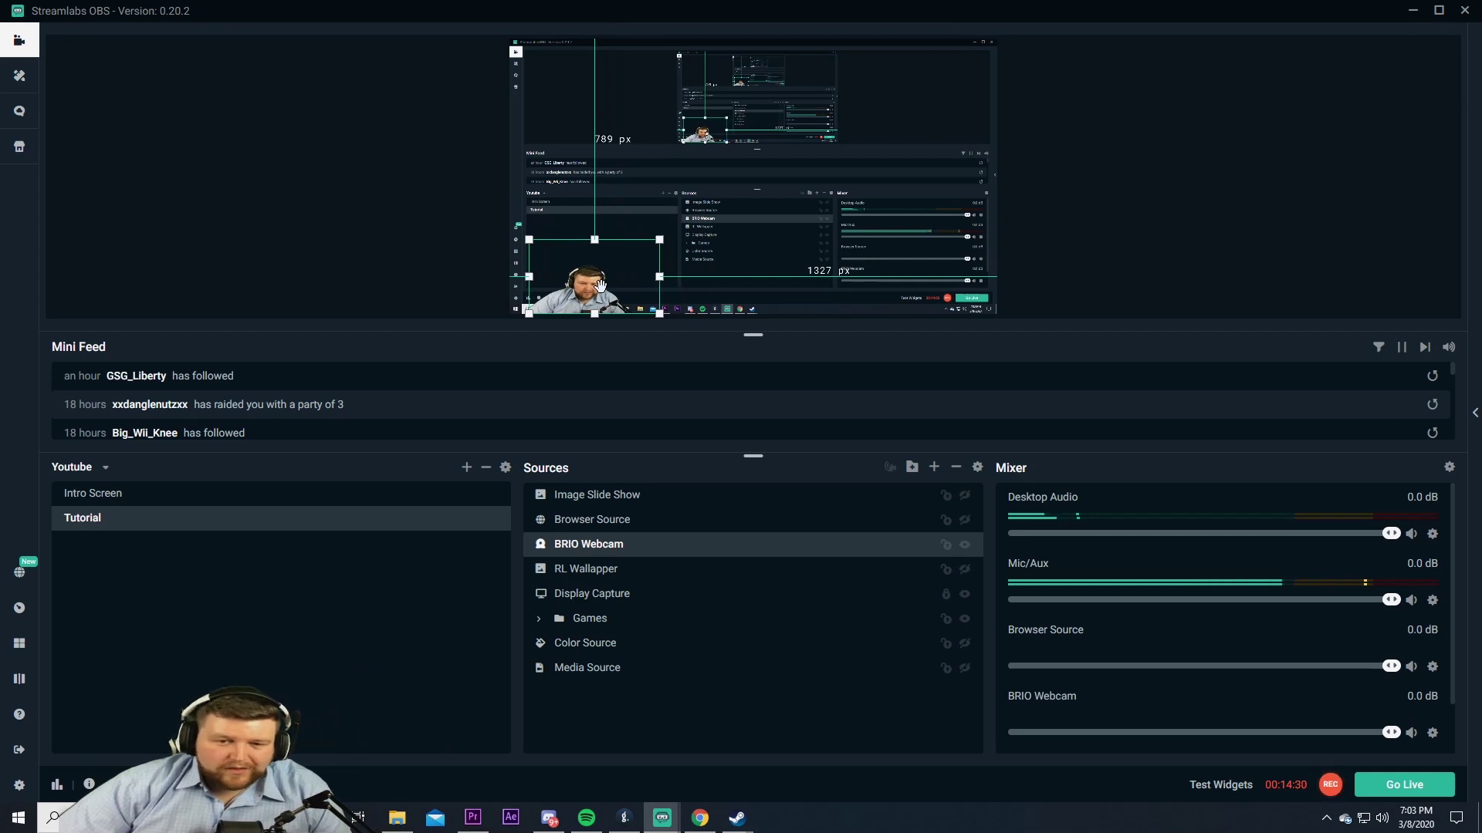
left_click(407, 190)
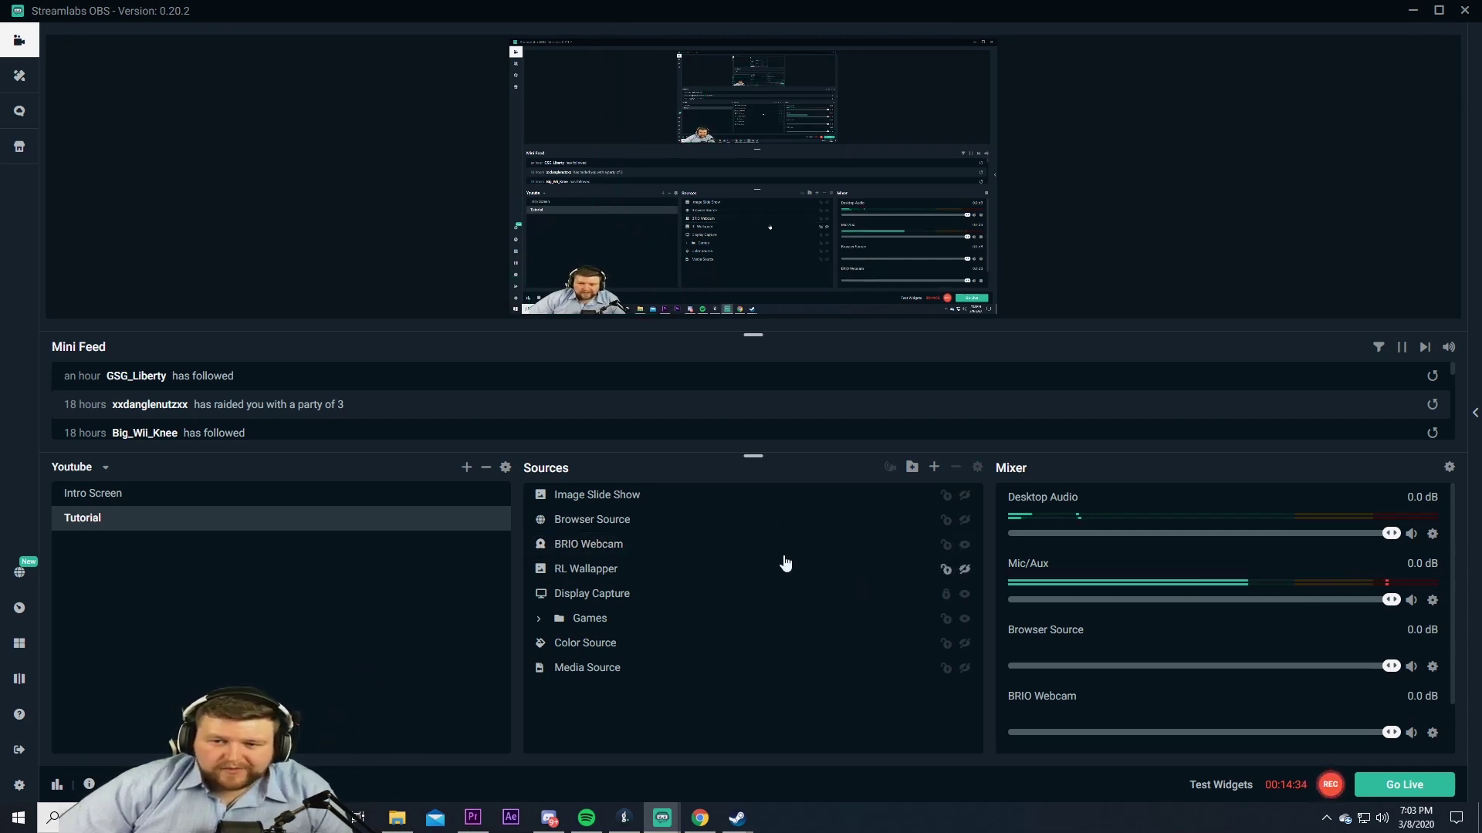
Show the BRIO Webcam's properties and close them without changes.
left_click(586, 287)
right_click(585, 285)
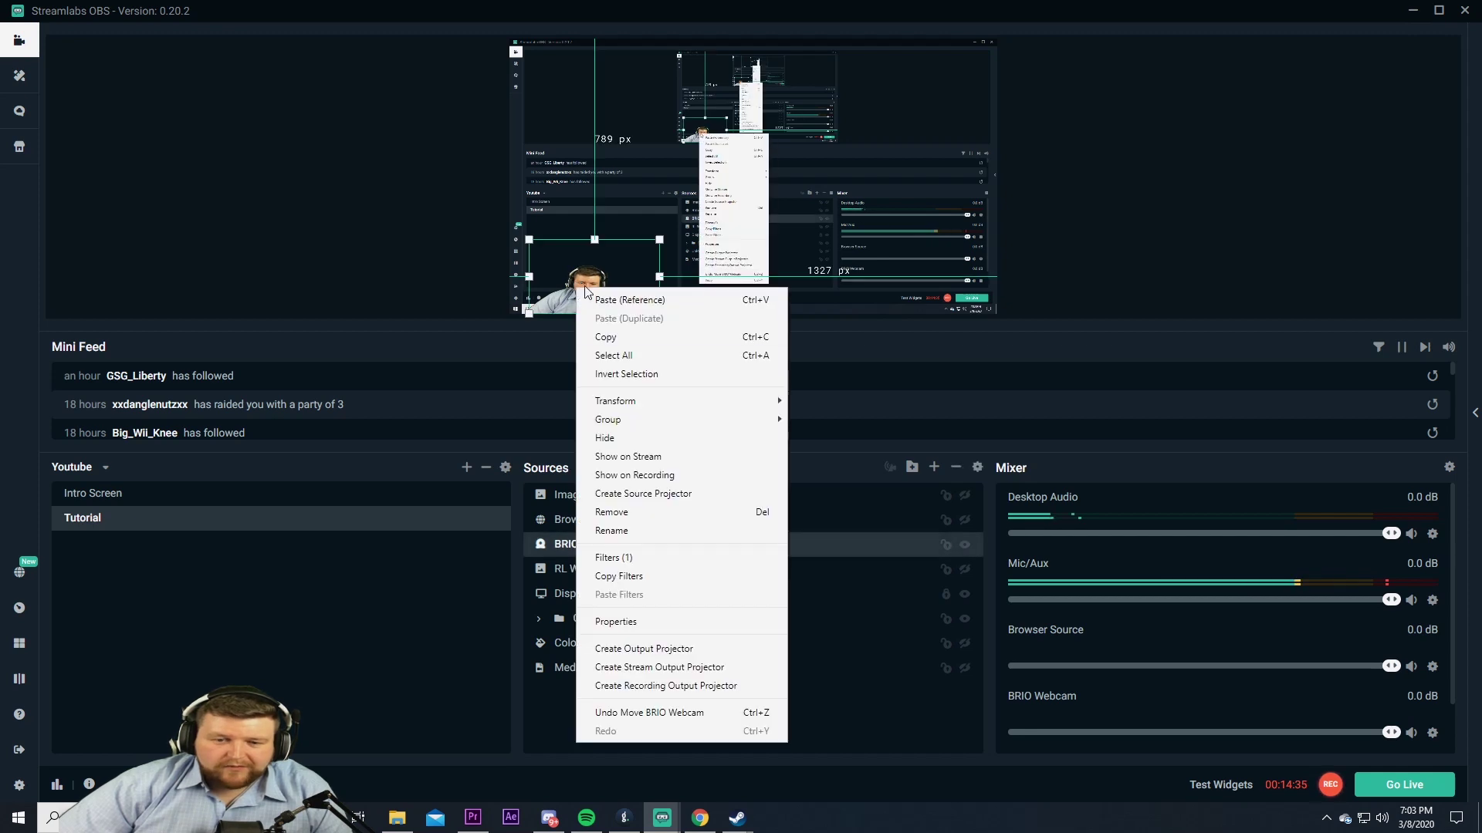
left_click(619, 620)
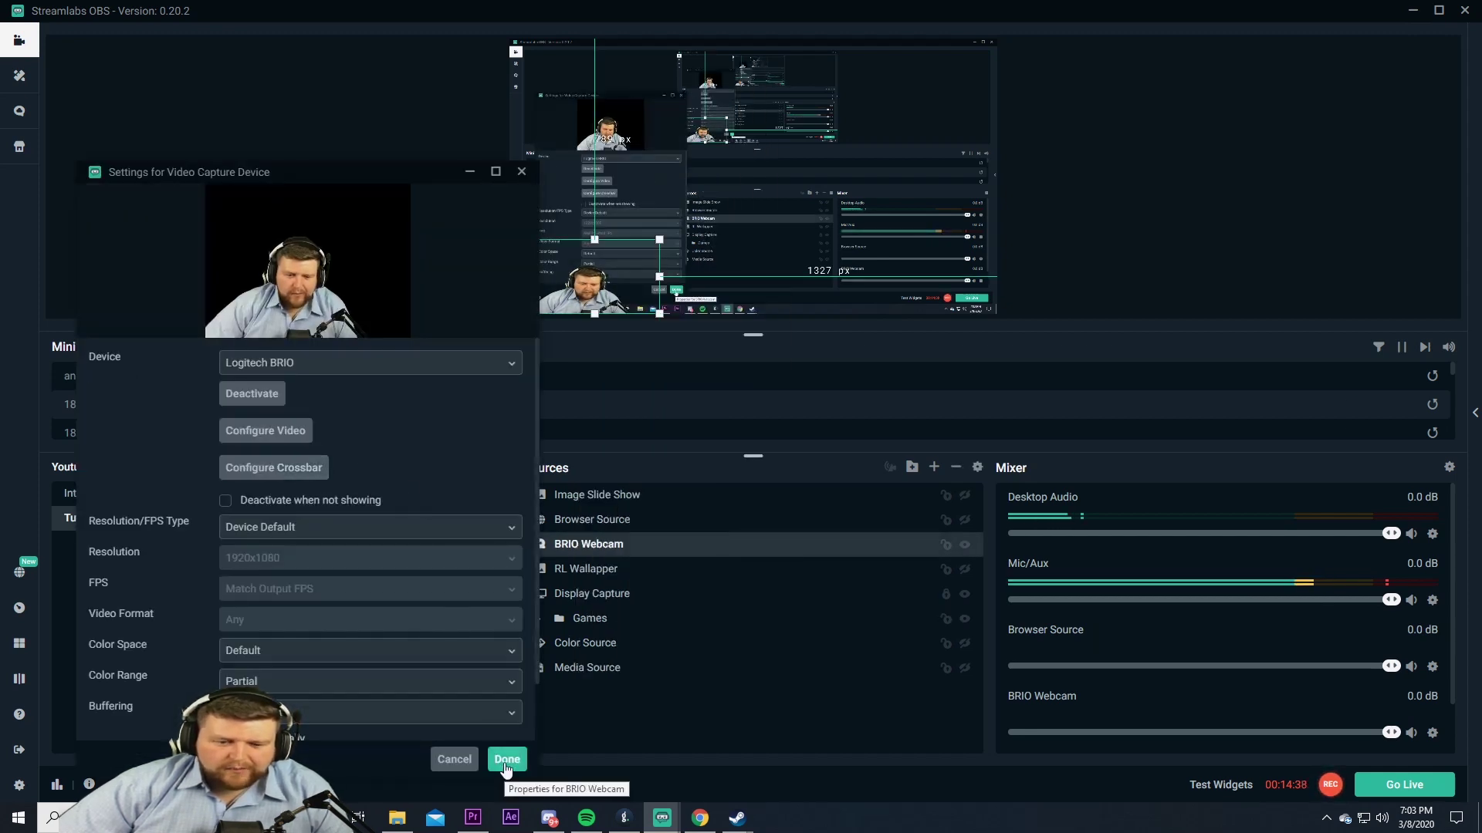
left_click(506, 757)
Rotate the BRIO Webcam 90 degrees clockwise, undo the rotation, and deselect the source.
right_click(590, 282)
mouse_move(733, 398)
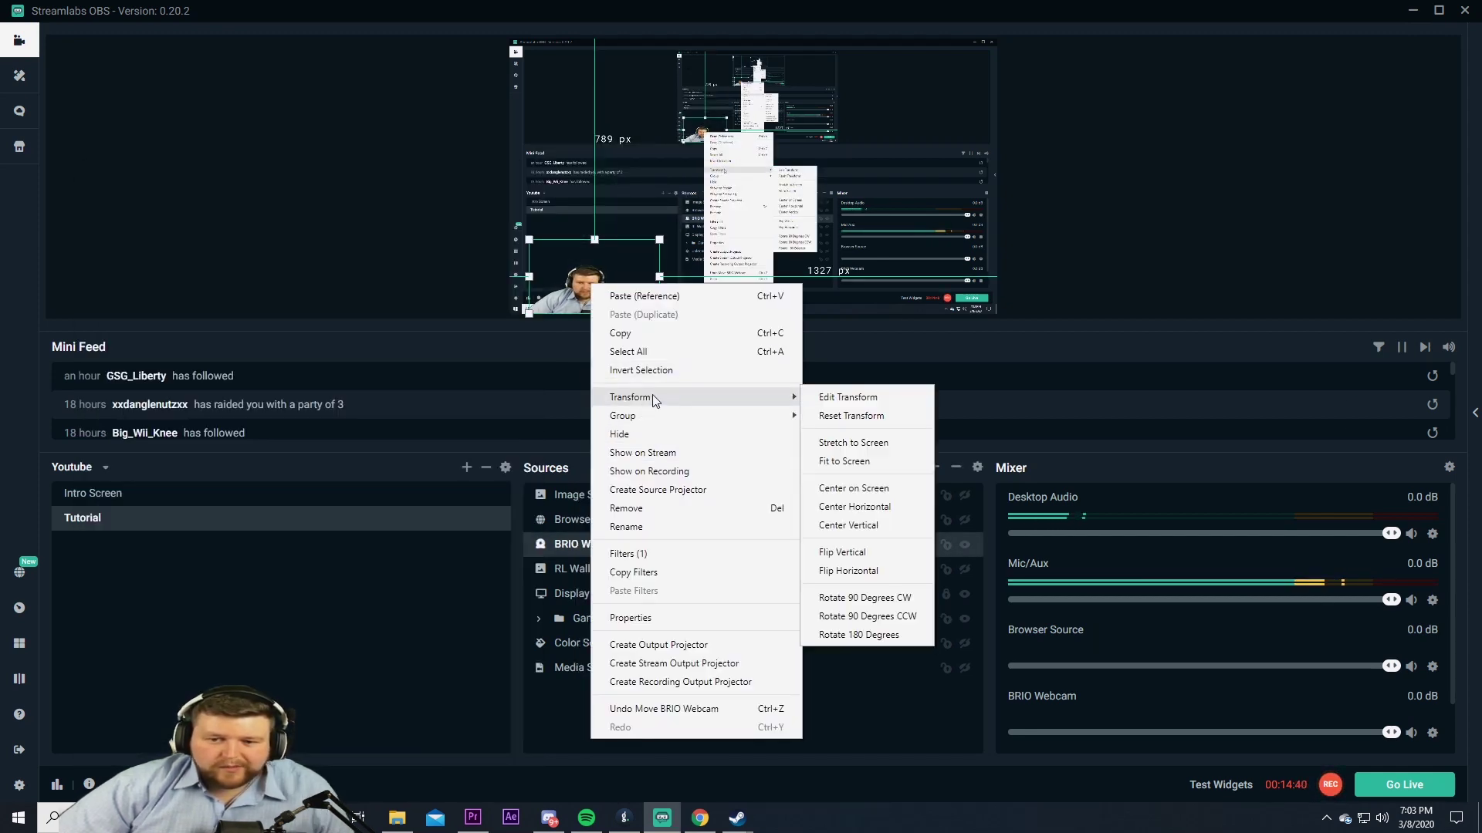
left_click(857, 598)
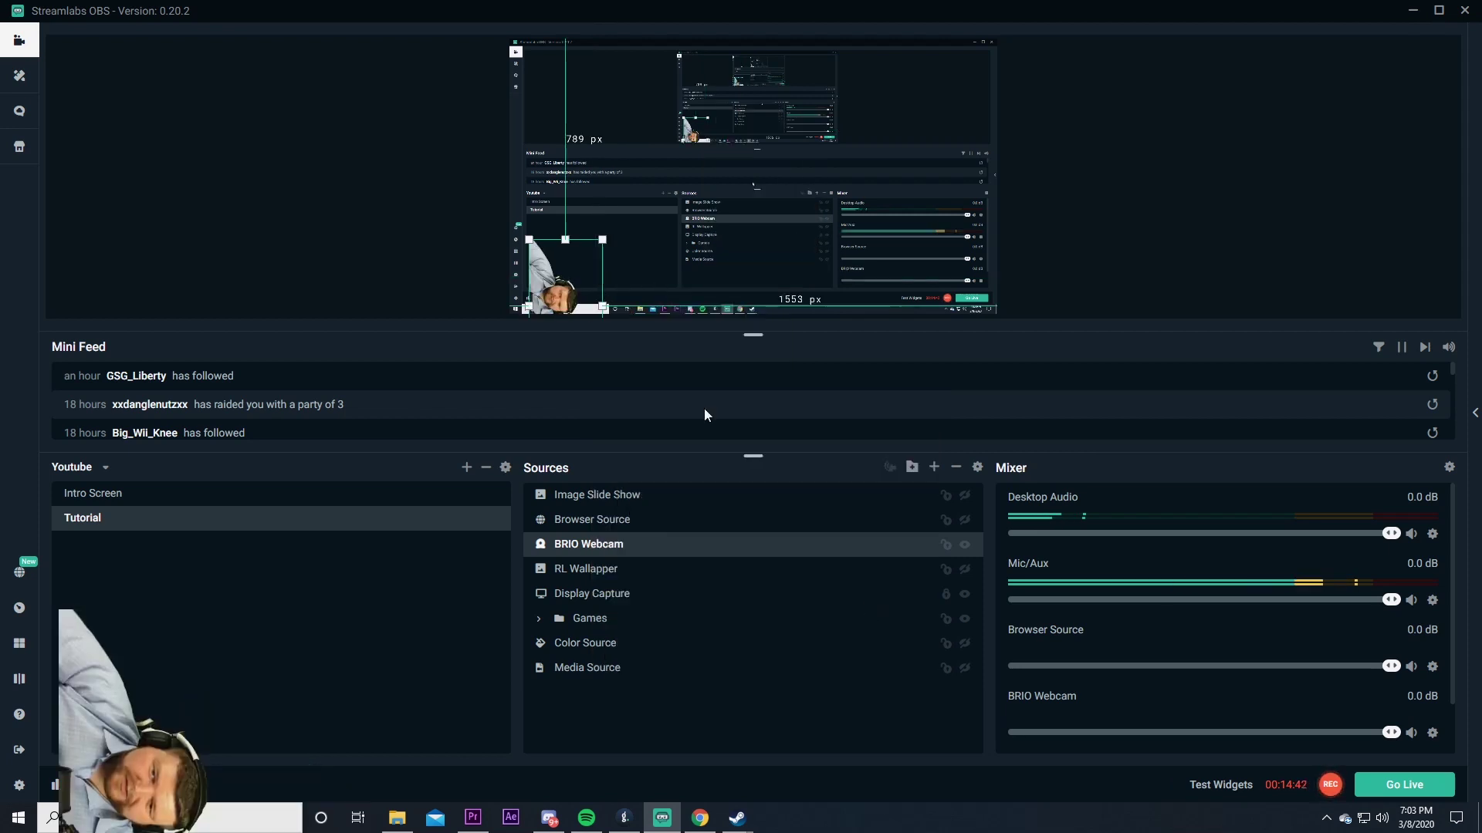
key("ctrl+z")
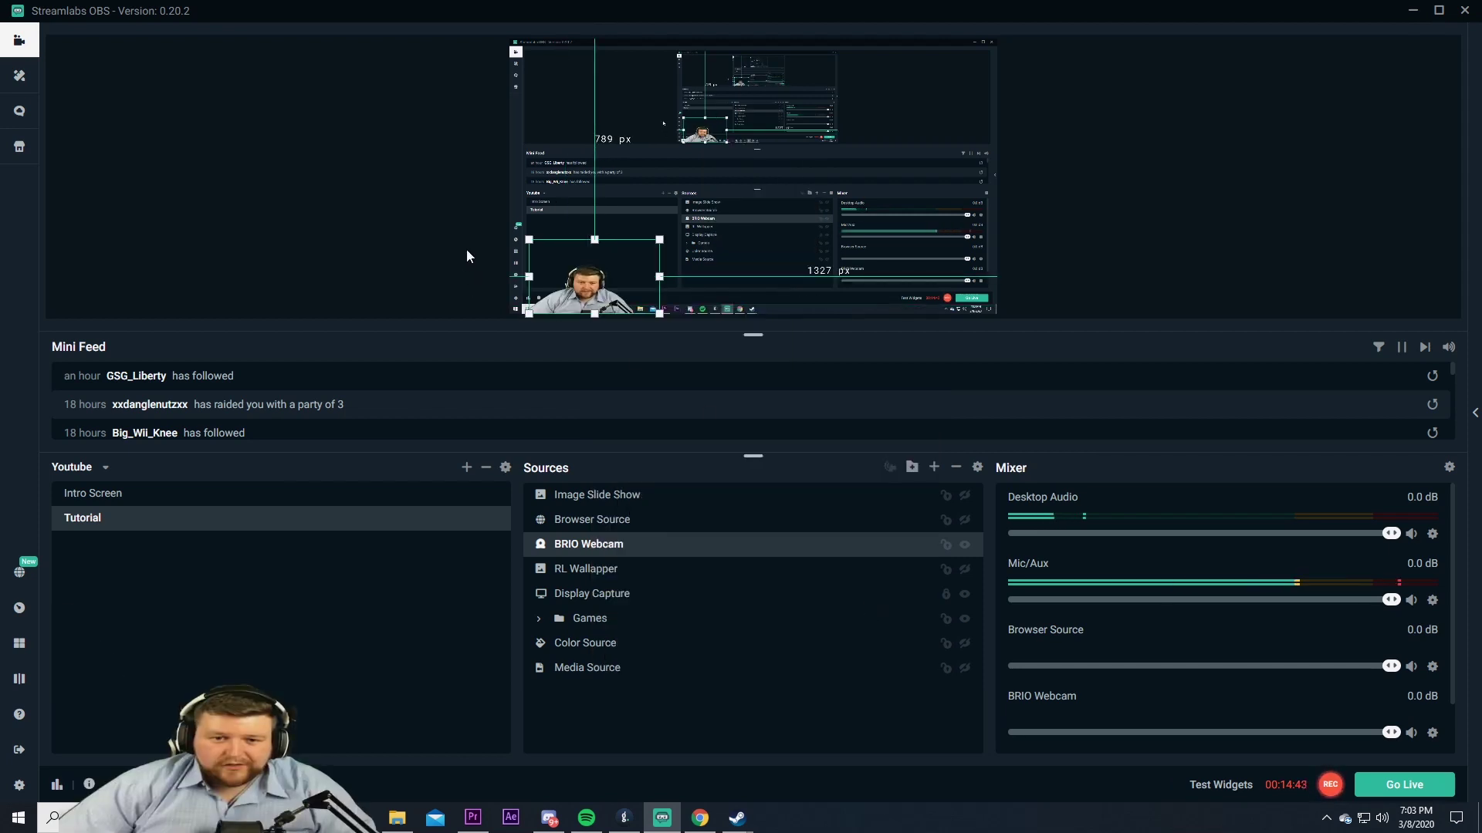
left_click(398, 272)
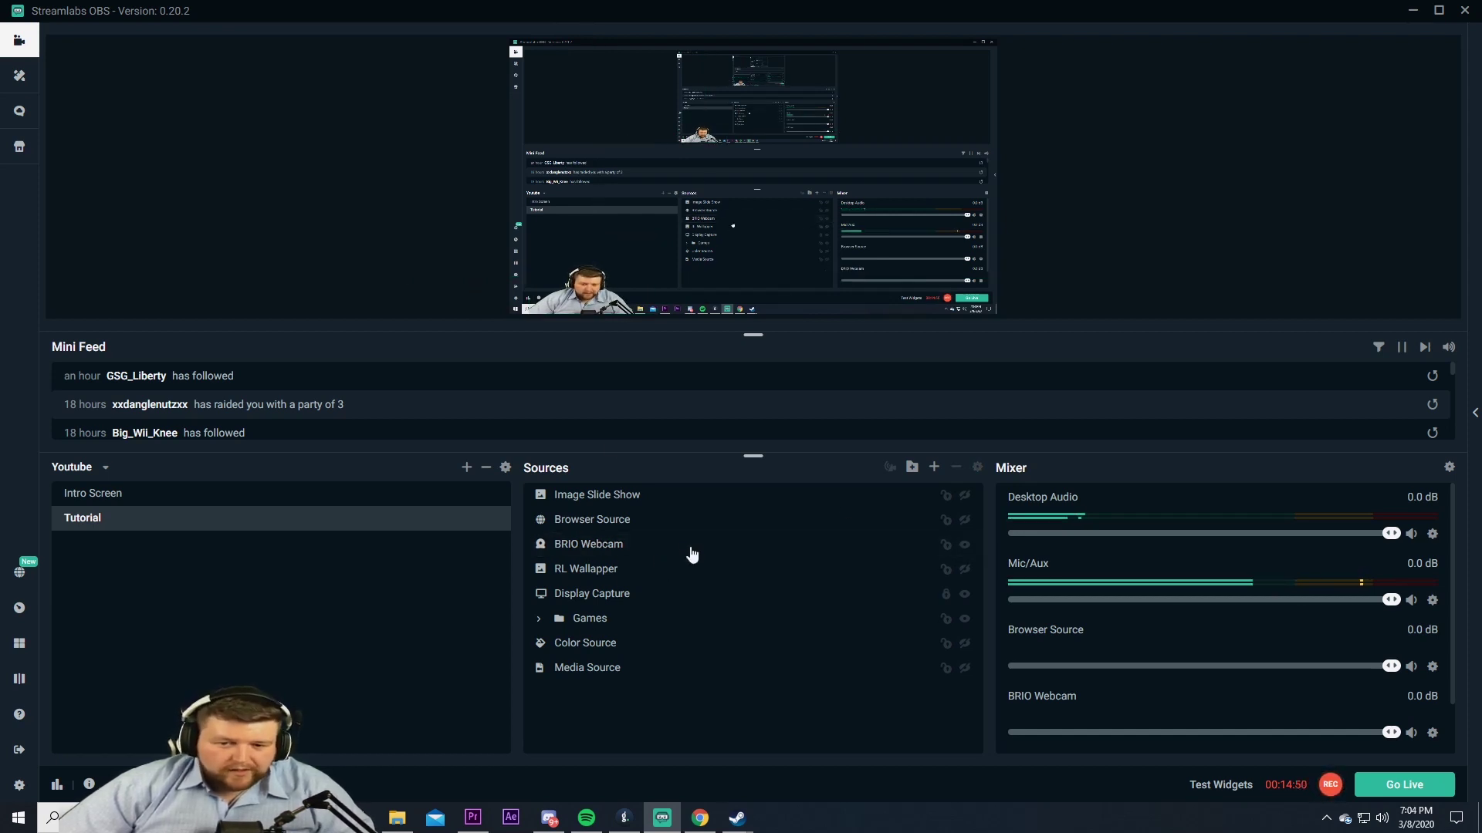
Add a Text (GDI+) source to the Tutorial scene under its default name.
left_click(932, 471)
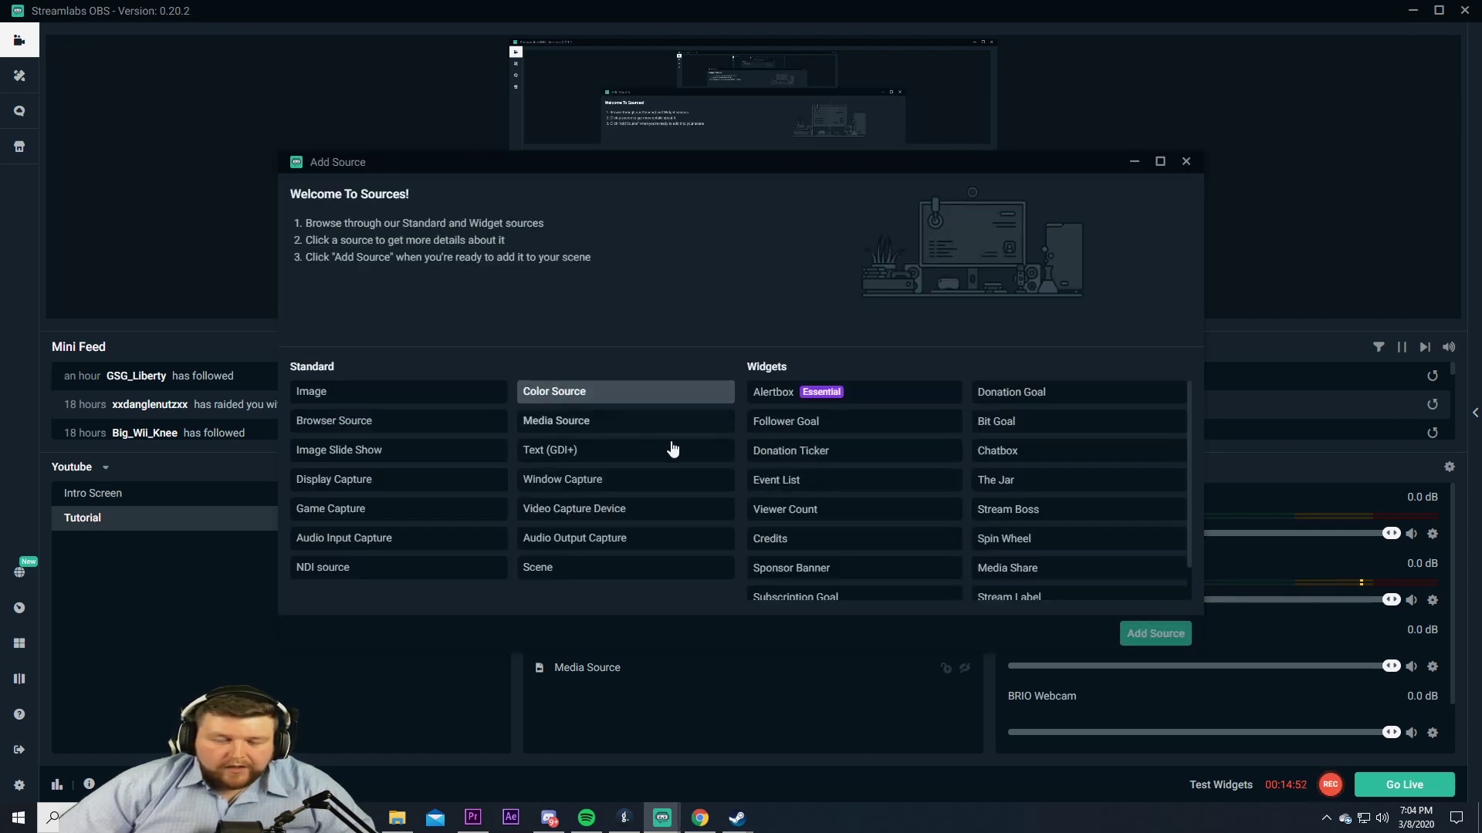
left_click(545, 457)
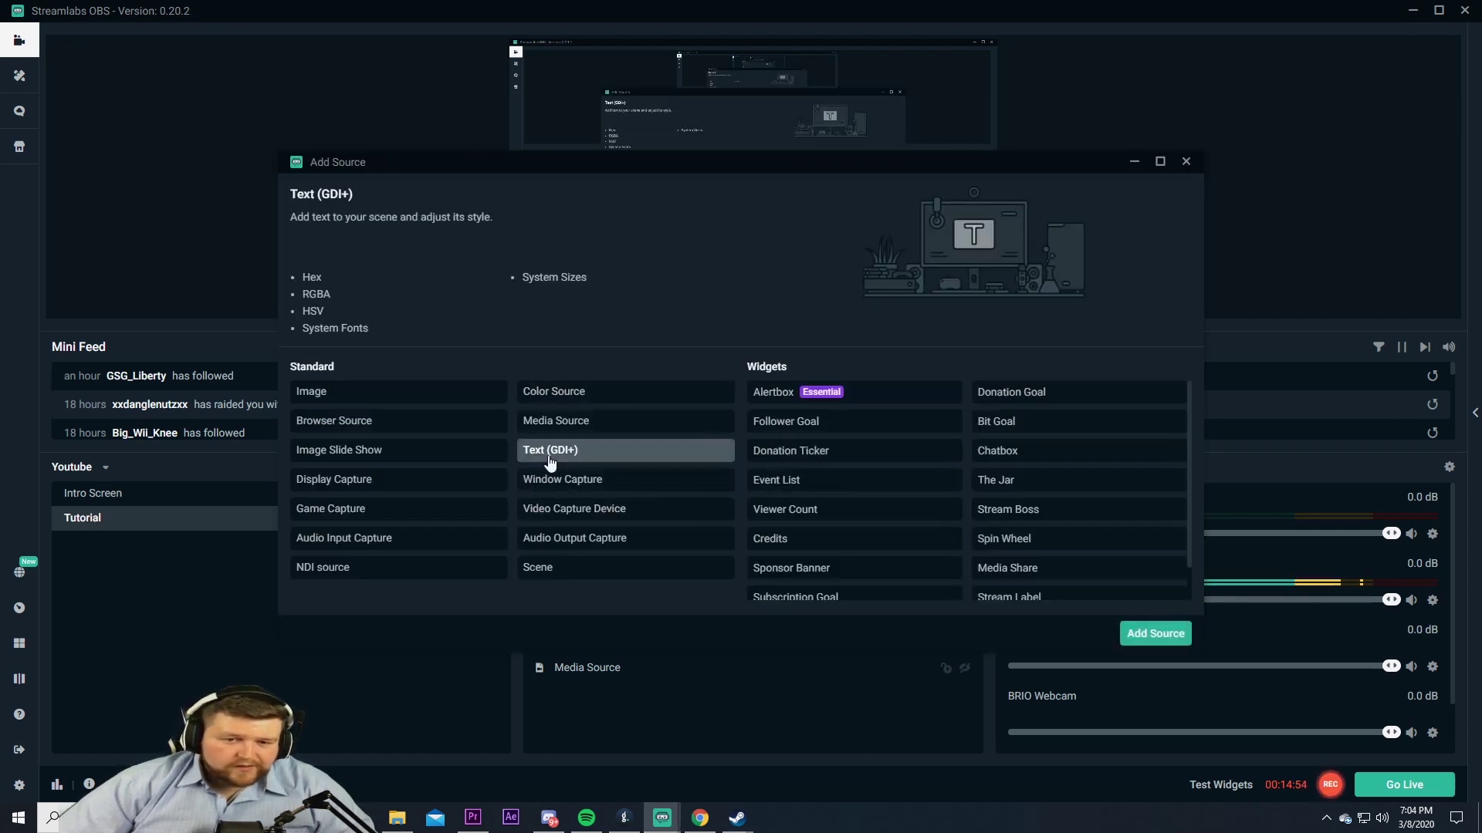
left_click(1127, 636)
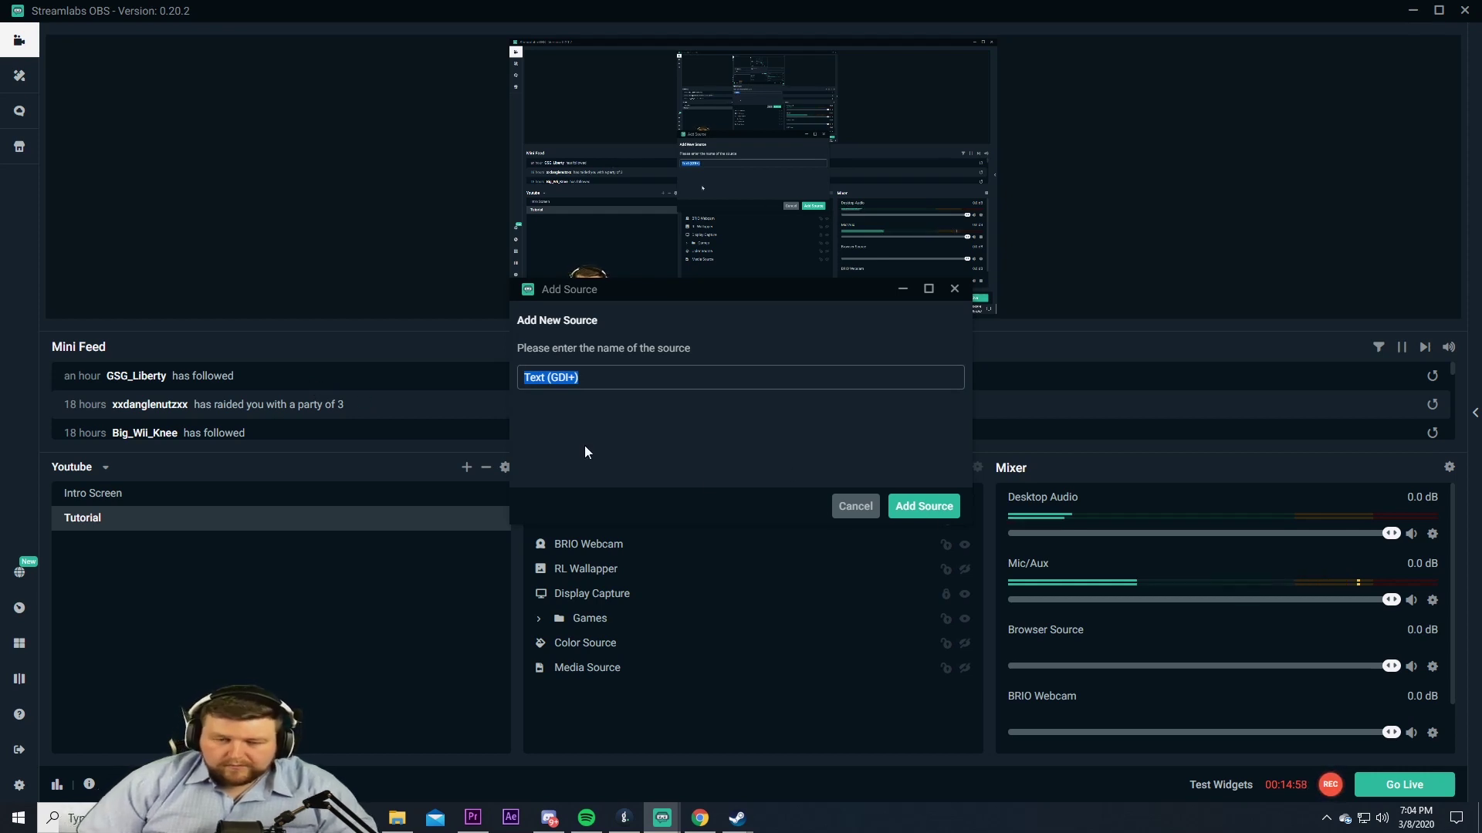
left_click(895, 508)
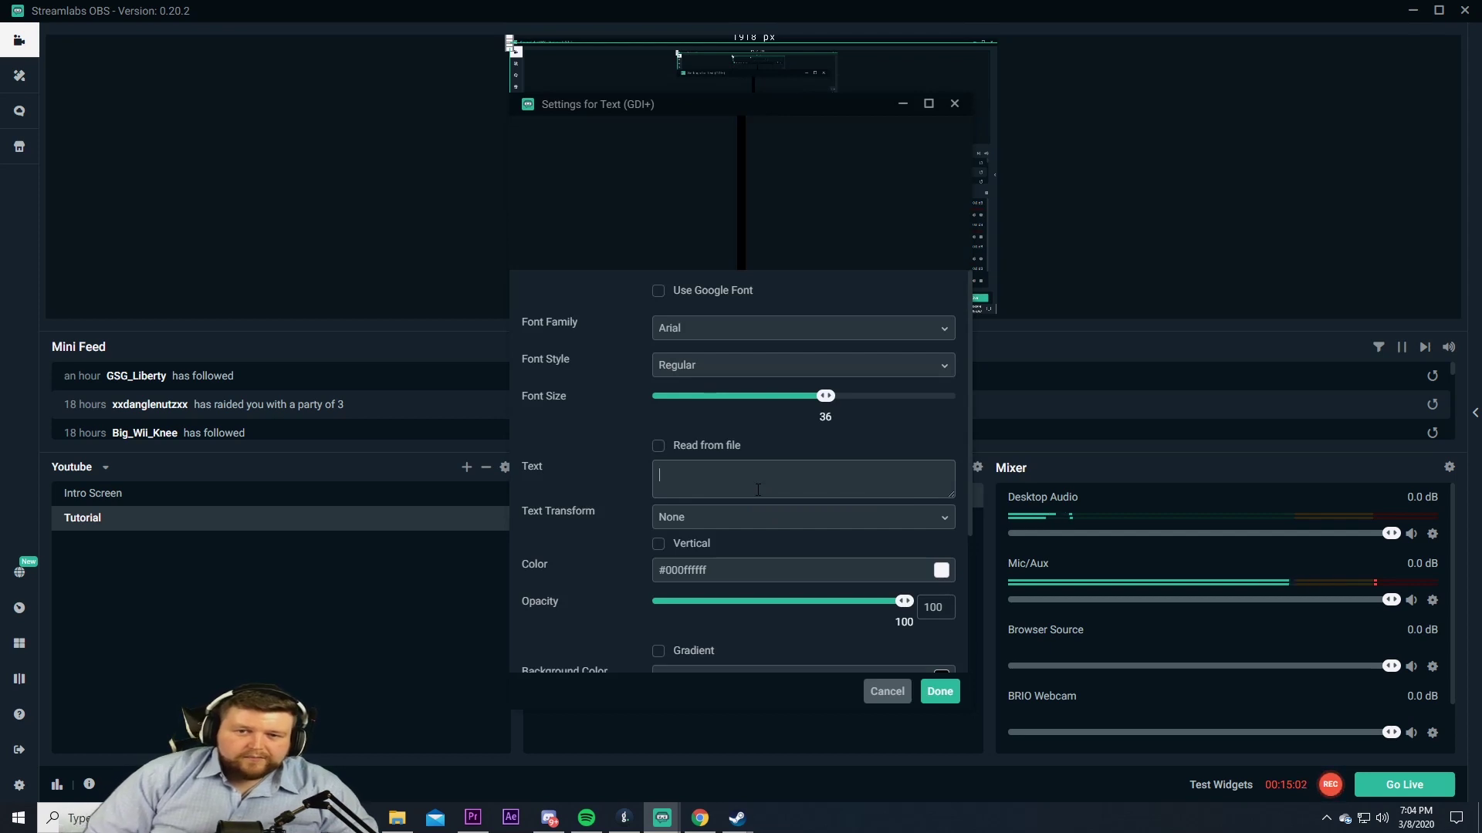
Set the text source to read "StreamlabsOBS Tutorial" and enlarge it along the top edge of the scene.
type("StreamLabs")
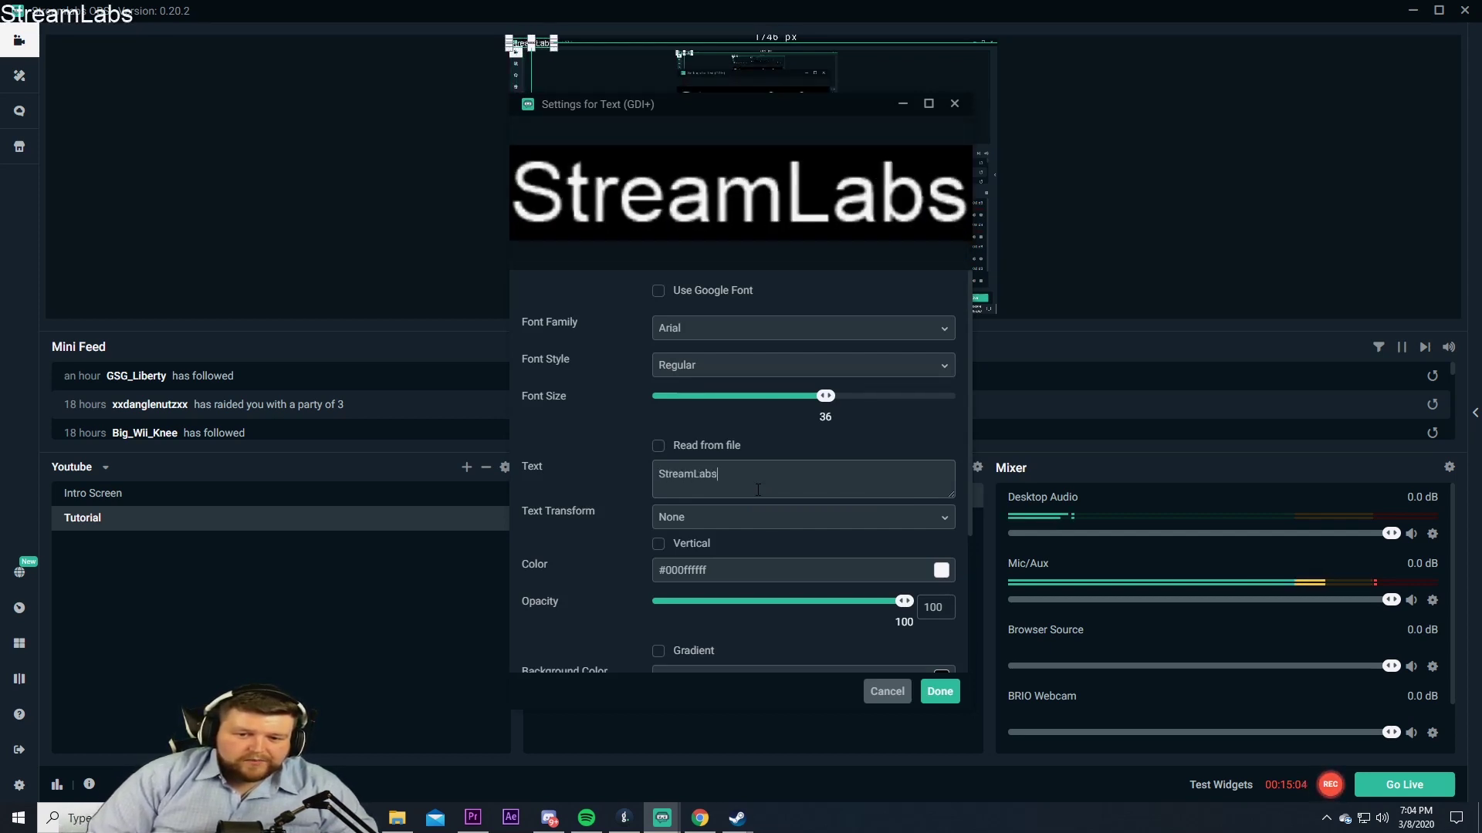
key("BackSpace")
key("BackSpace")
key("BackSpace")
key("BackSpace")
type("labsOB")
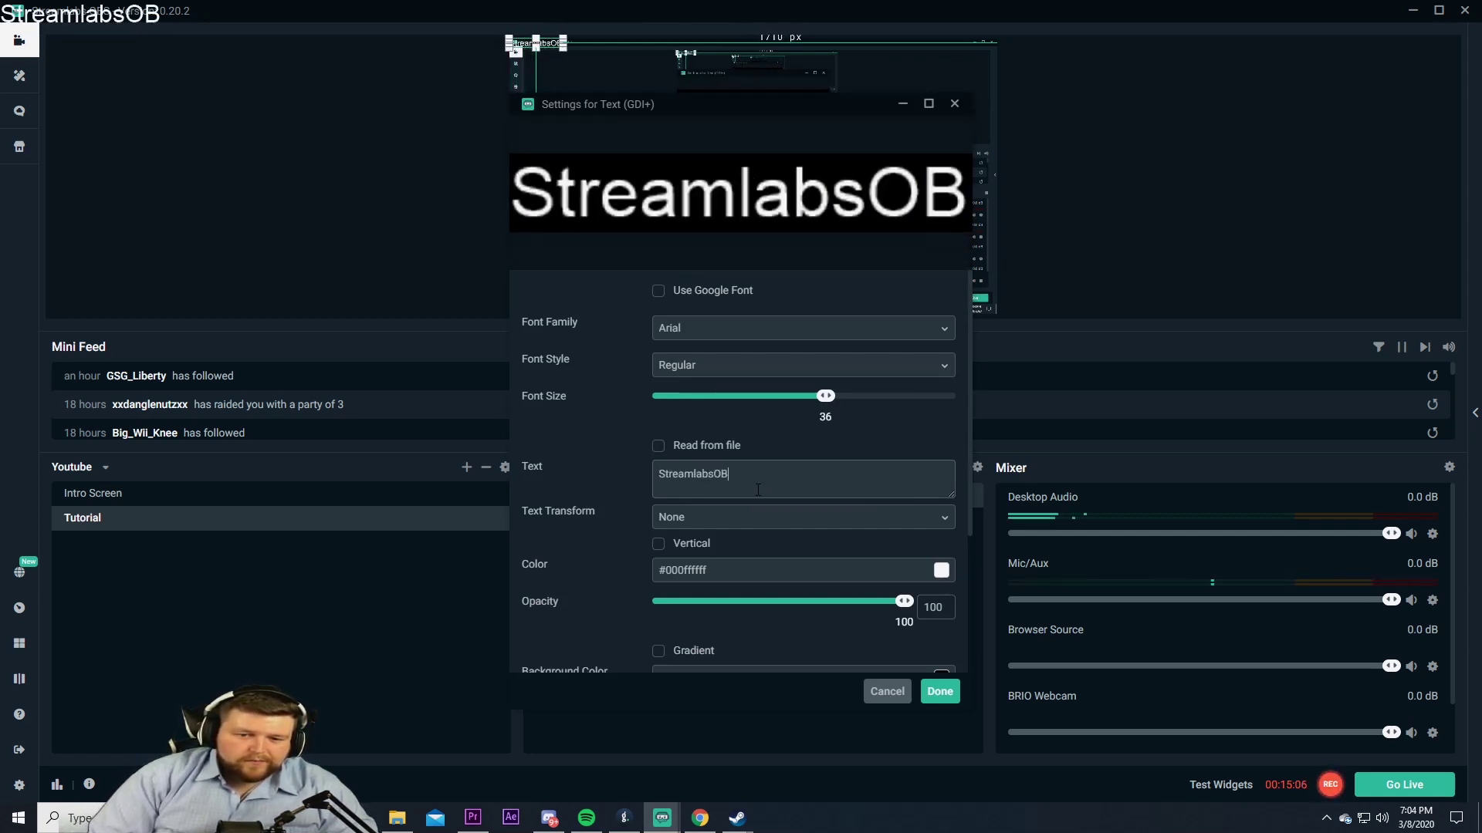
type("S Tutorial")
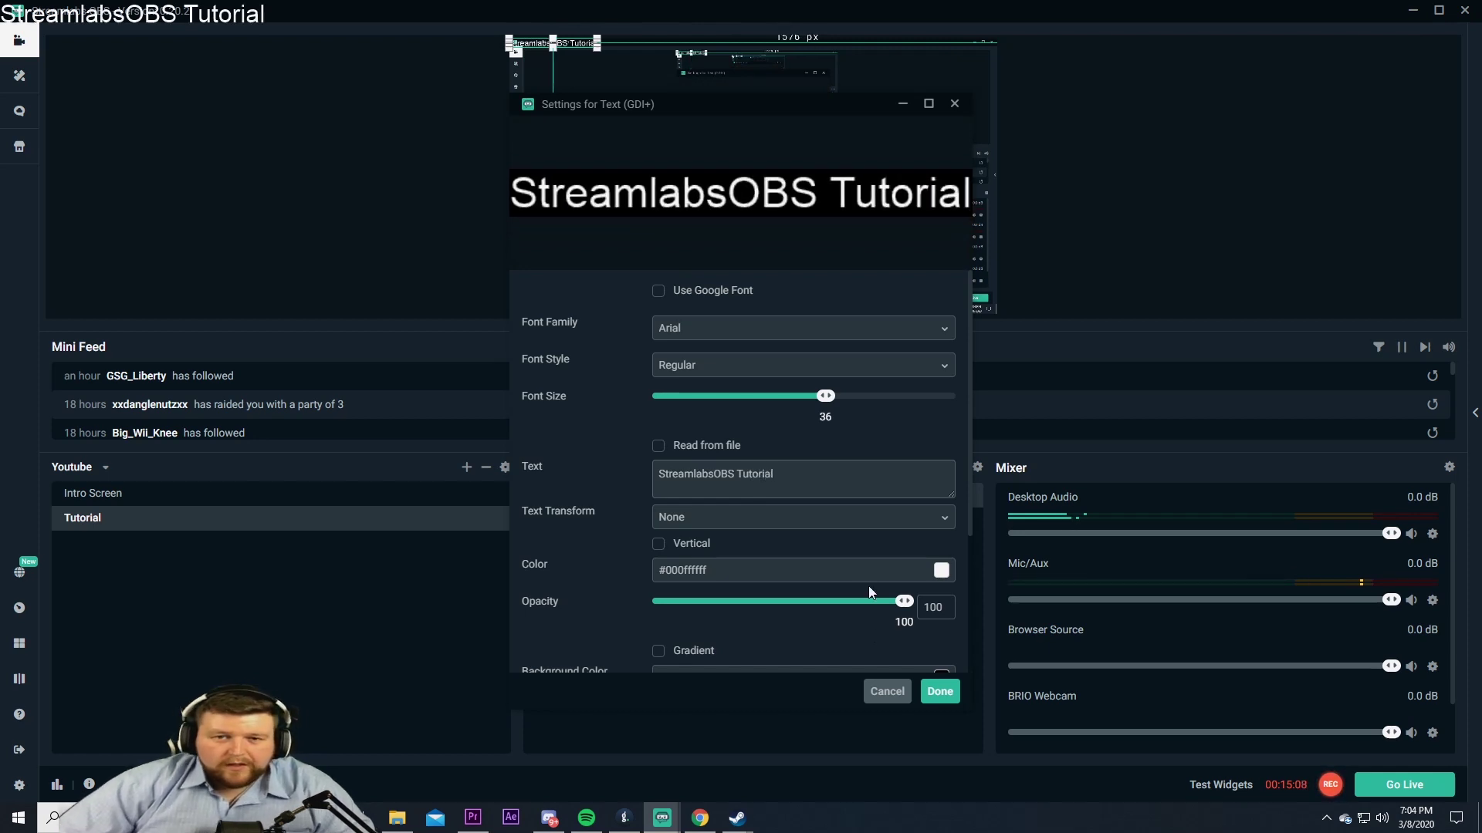
left_click(940, 692)
left_click_drag(598, 49, 824, 73)
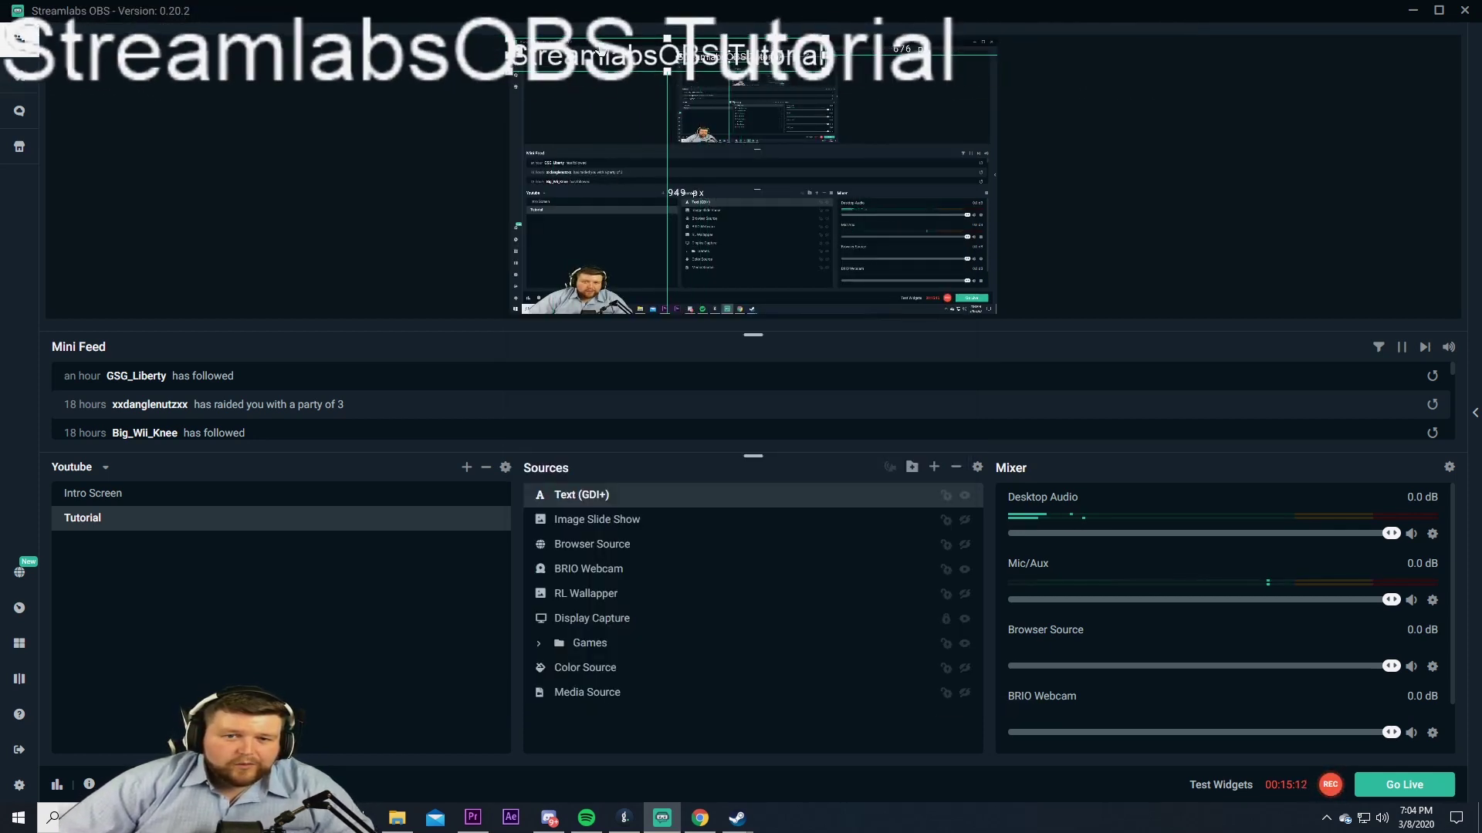
Change the text source's color to red (#000ff1a1a) in its properties.
right_click(594, 48)
left_click(653, 386)
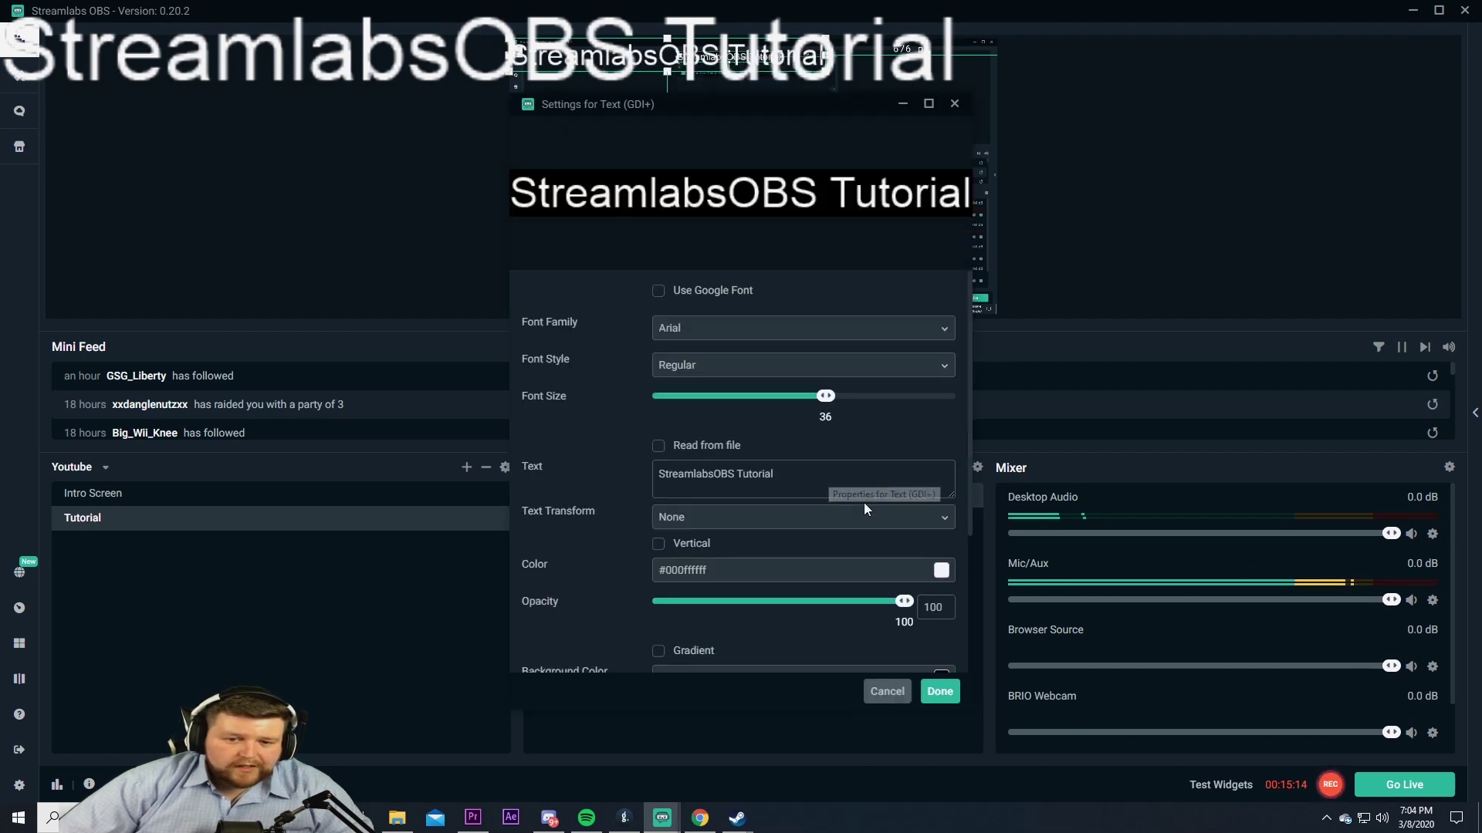
scroll(863, 502, "down", 3)
left_click(915, 420)
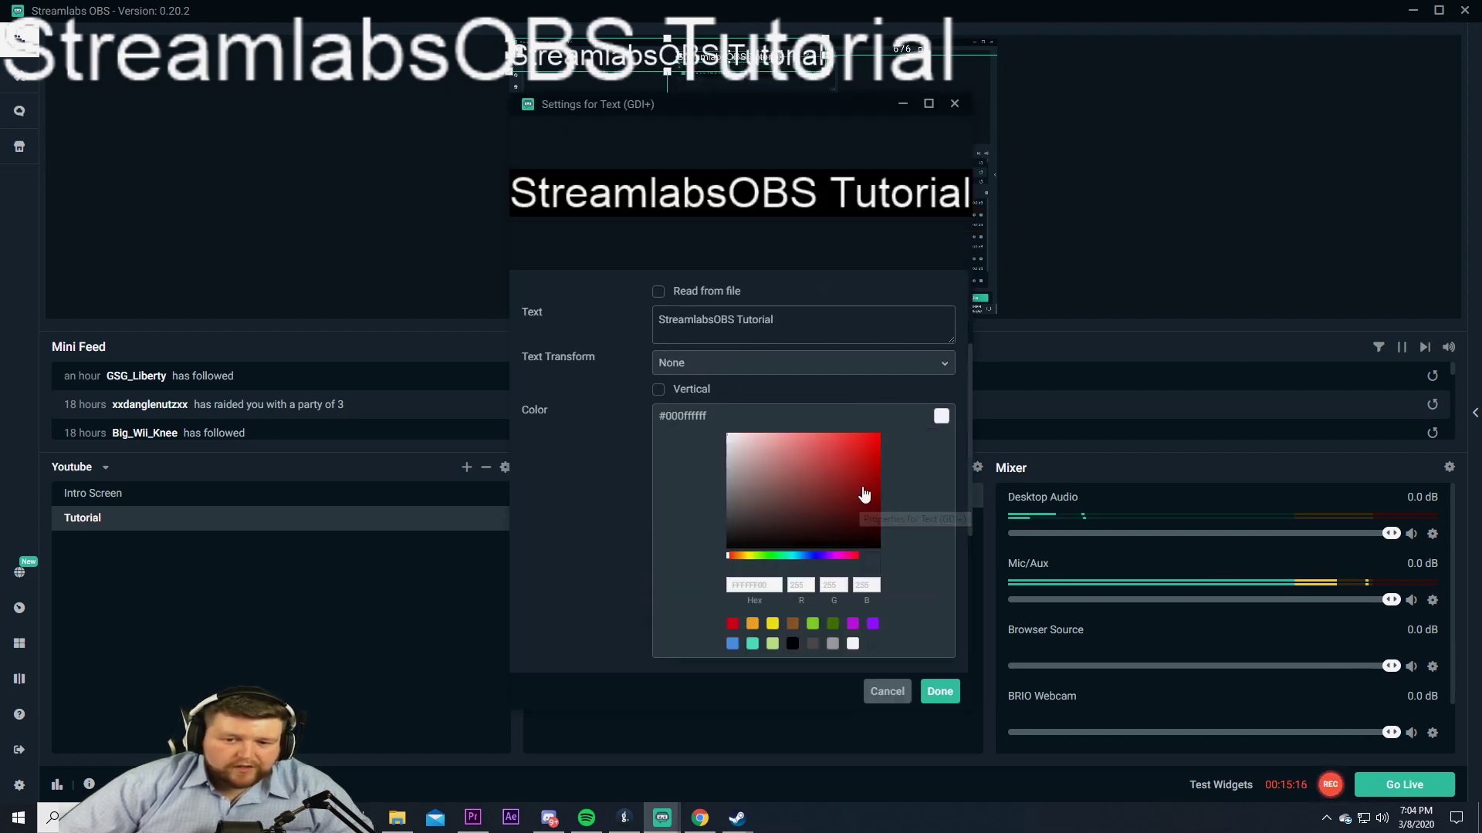
left_click(867, 443)
left_click(940, 691)
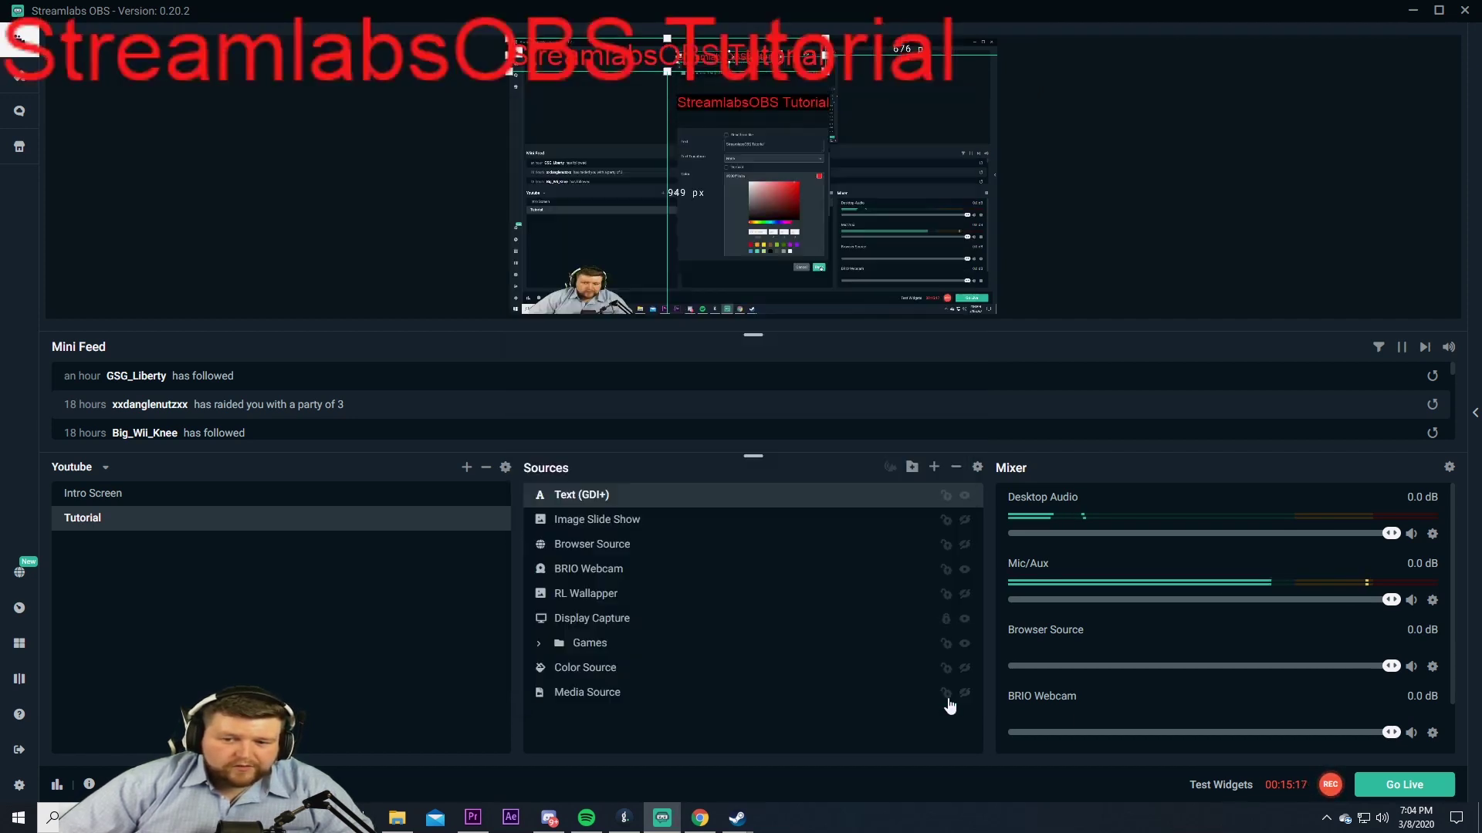
Look through the text source's style properties, set its font family to Cambria Math, and enlarge the source in the scene.
right_click(615, 60)
left_click(674, 390)
scroll(775, 529, "down", 1)
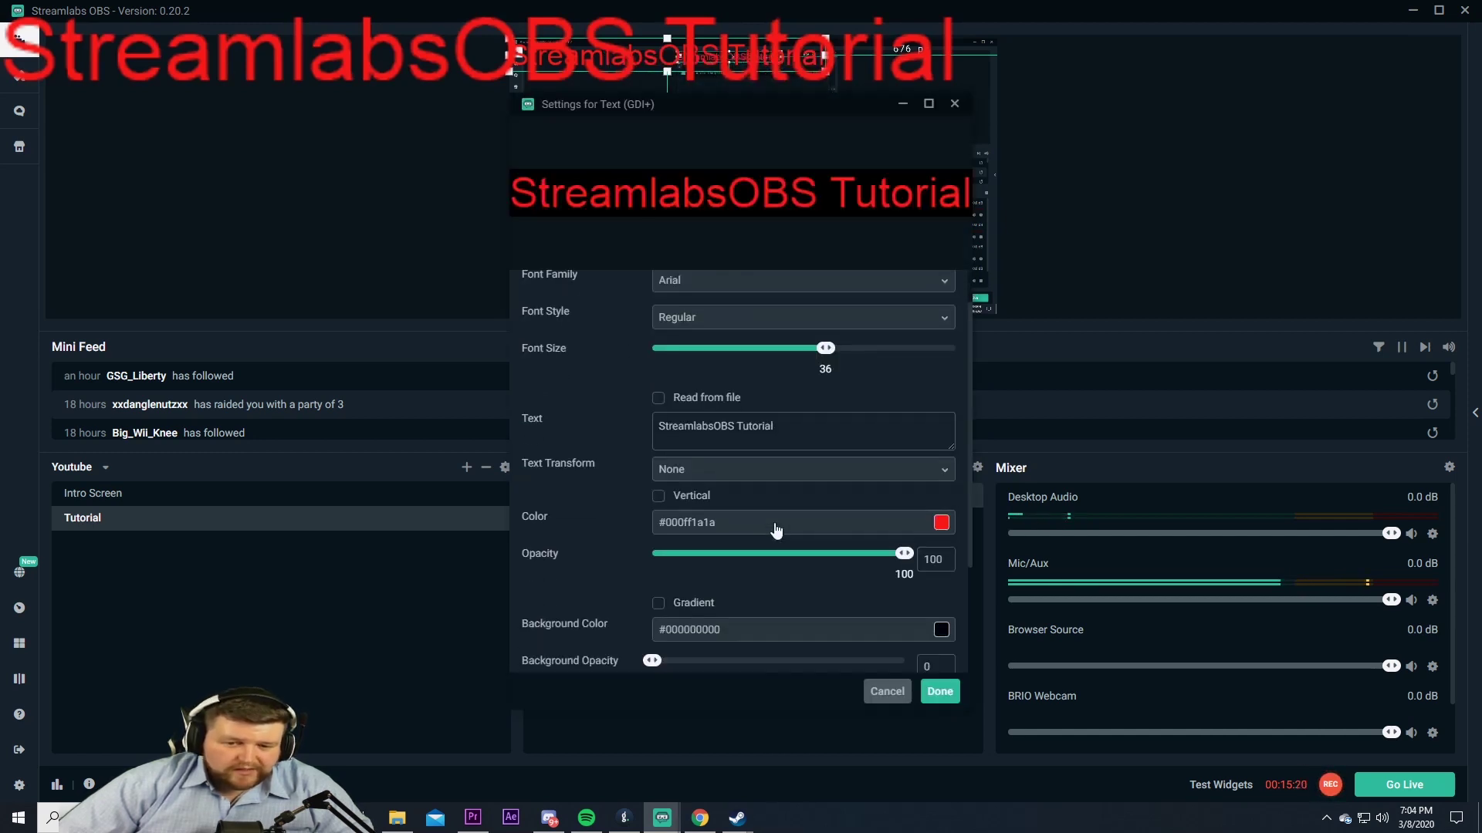
scroll(775, 528, "down", 2)
scroll(689, 501, "down", 1)
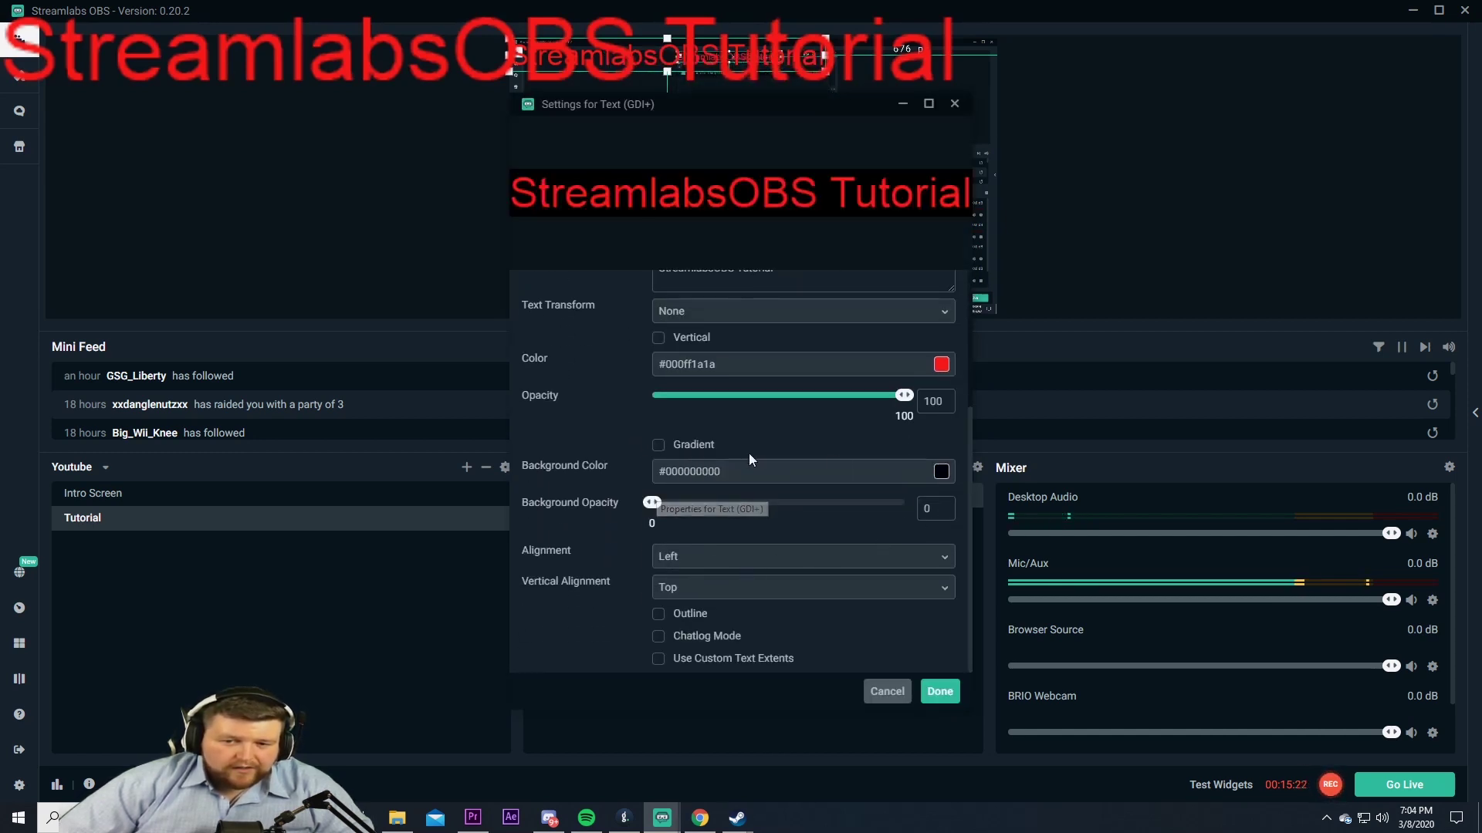
scroll(793, 513, "up", 4)
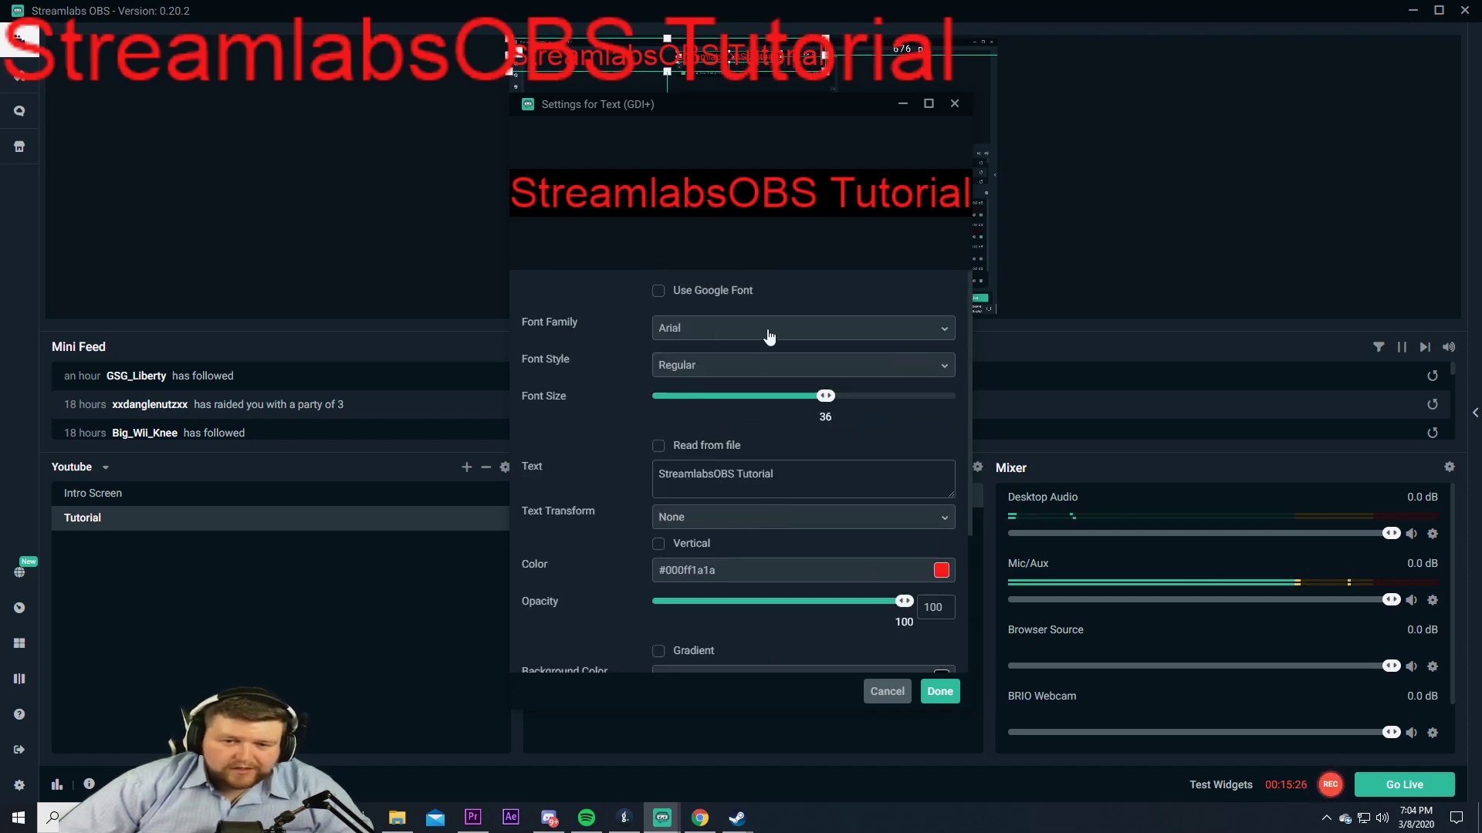
left_click(768, 336)
left_click(767, 531)
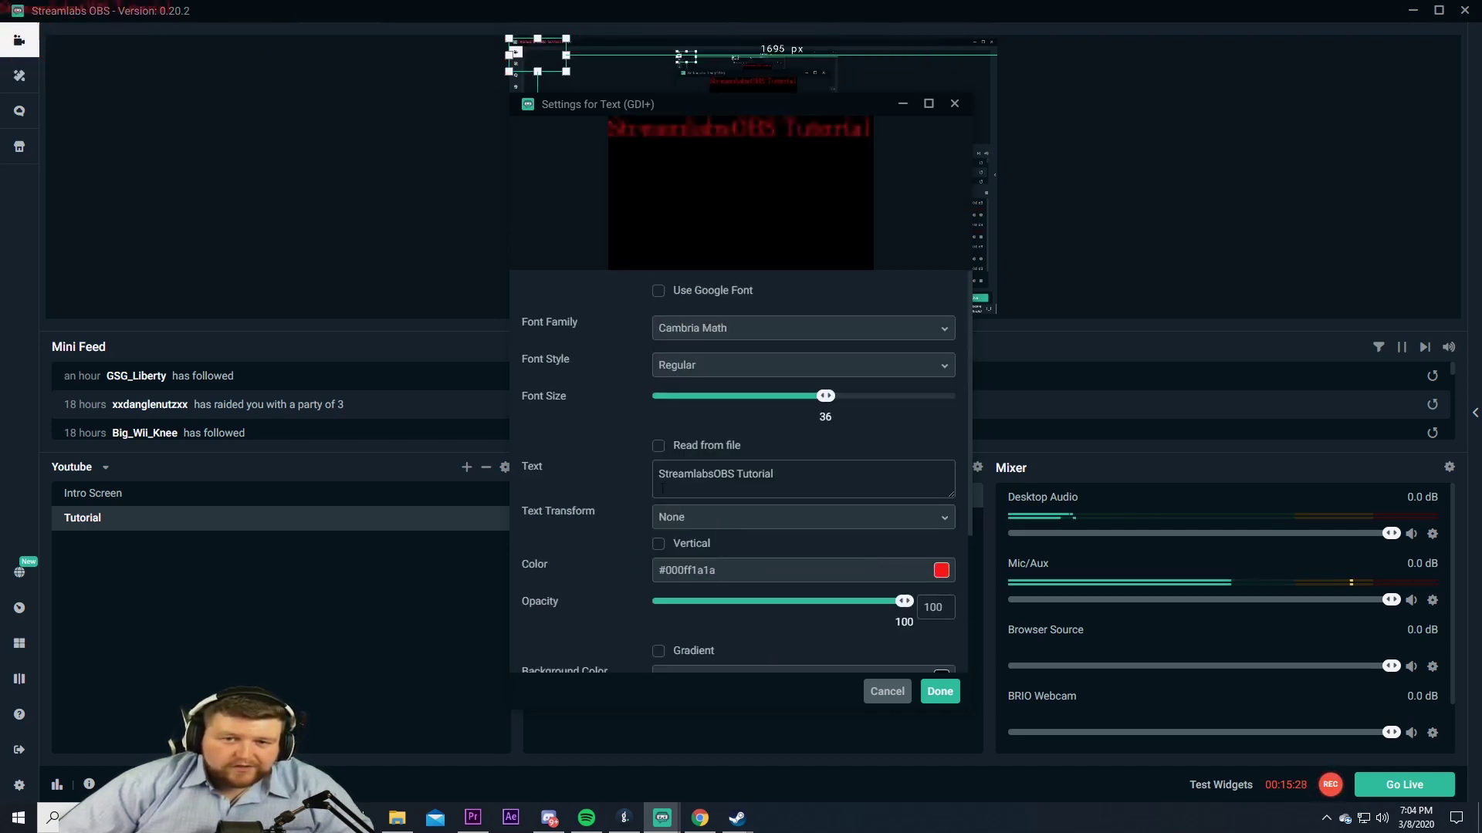
left_click_drag(565, 71, 766, 132)
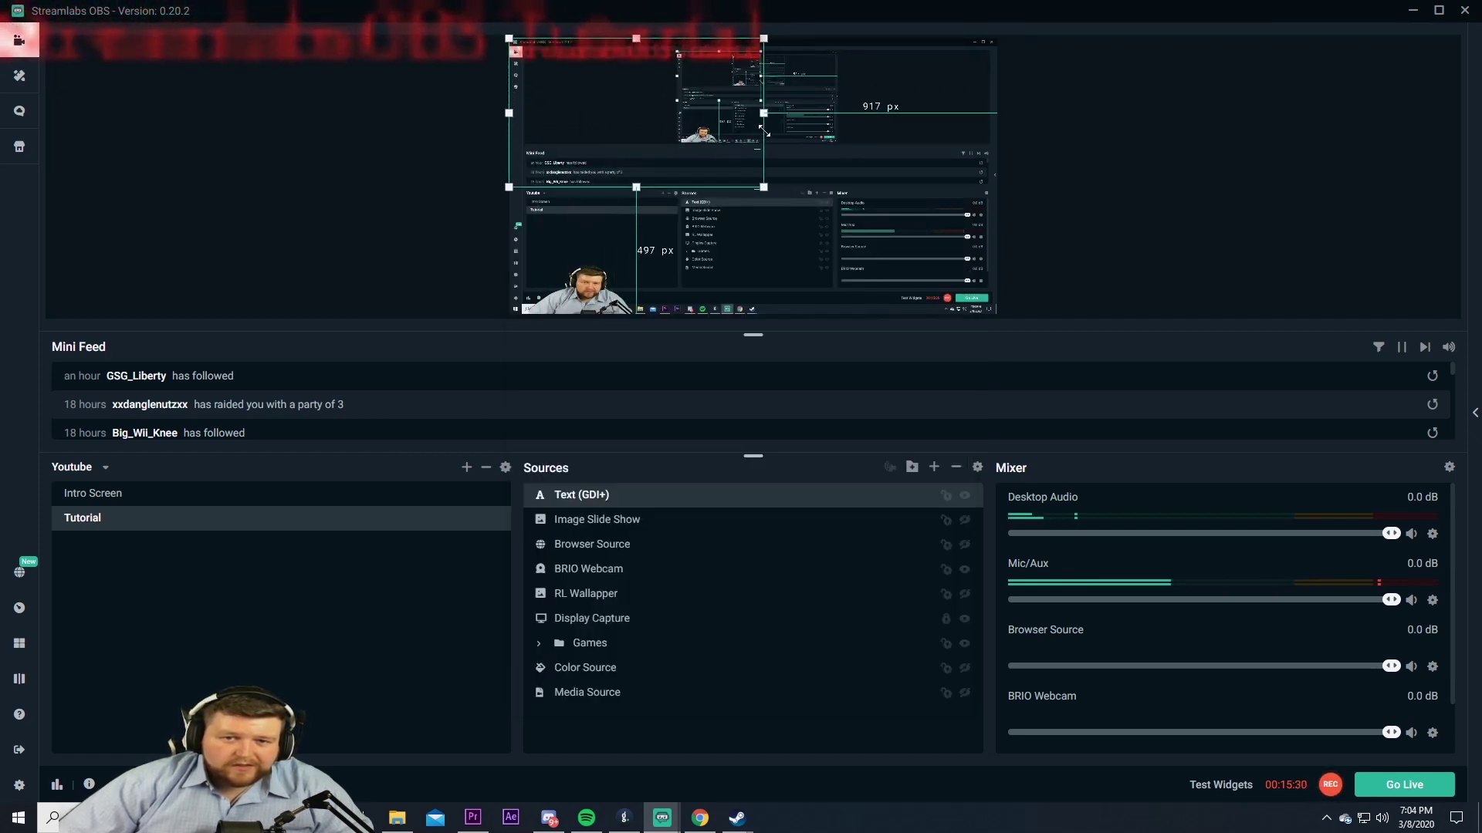
Set the text source's font family to Arial Black.
right_click(631, 54)
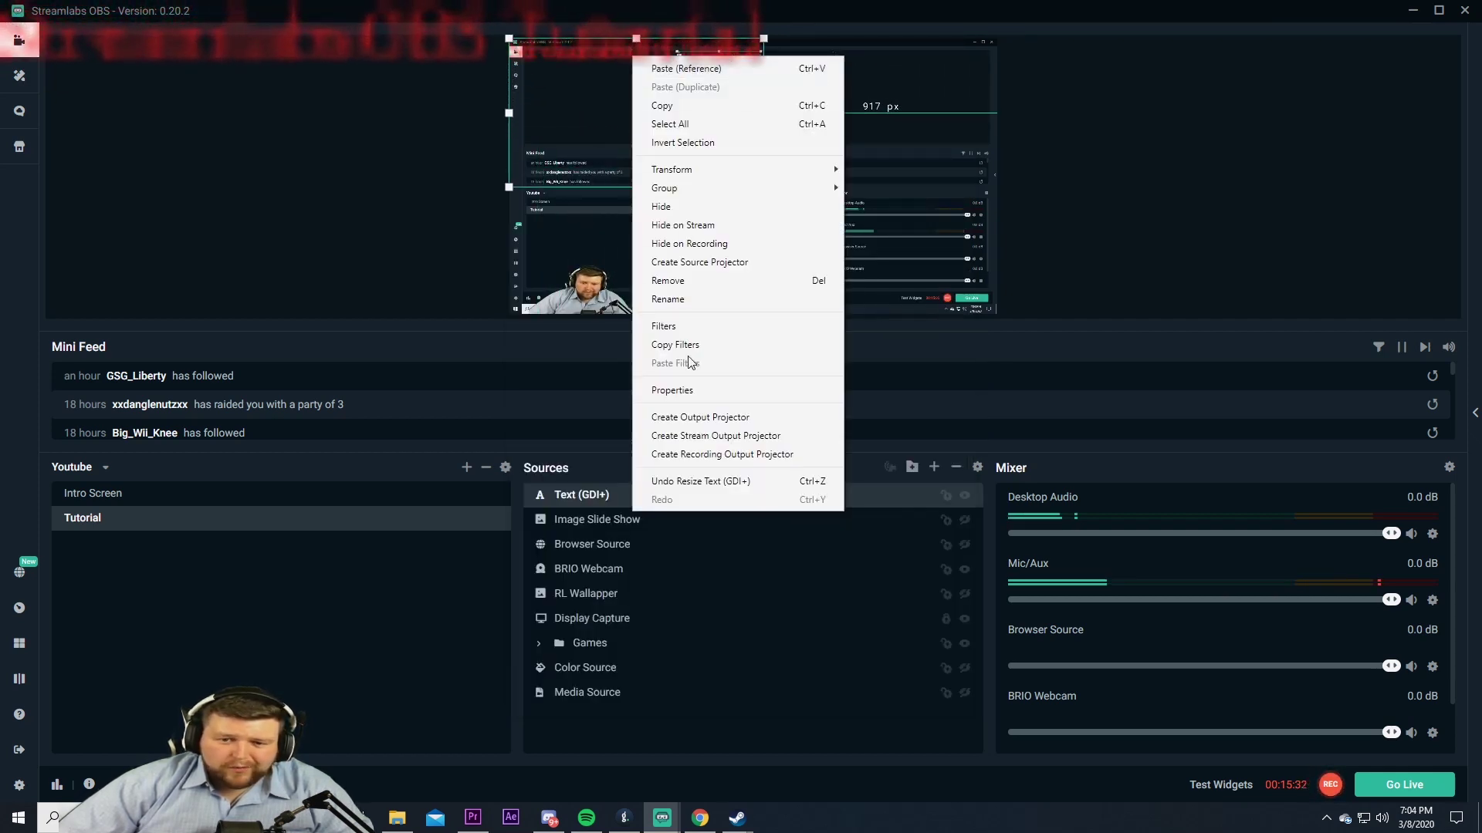
left_click(671, 500)
left_click(740, 329)
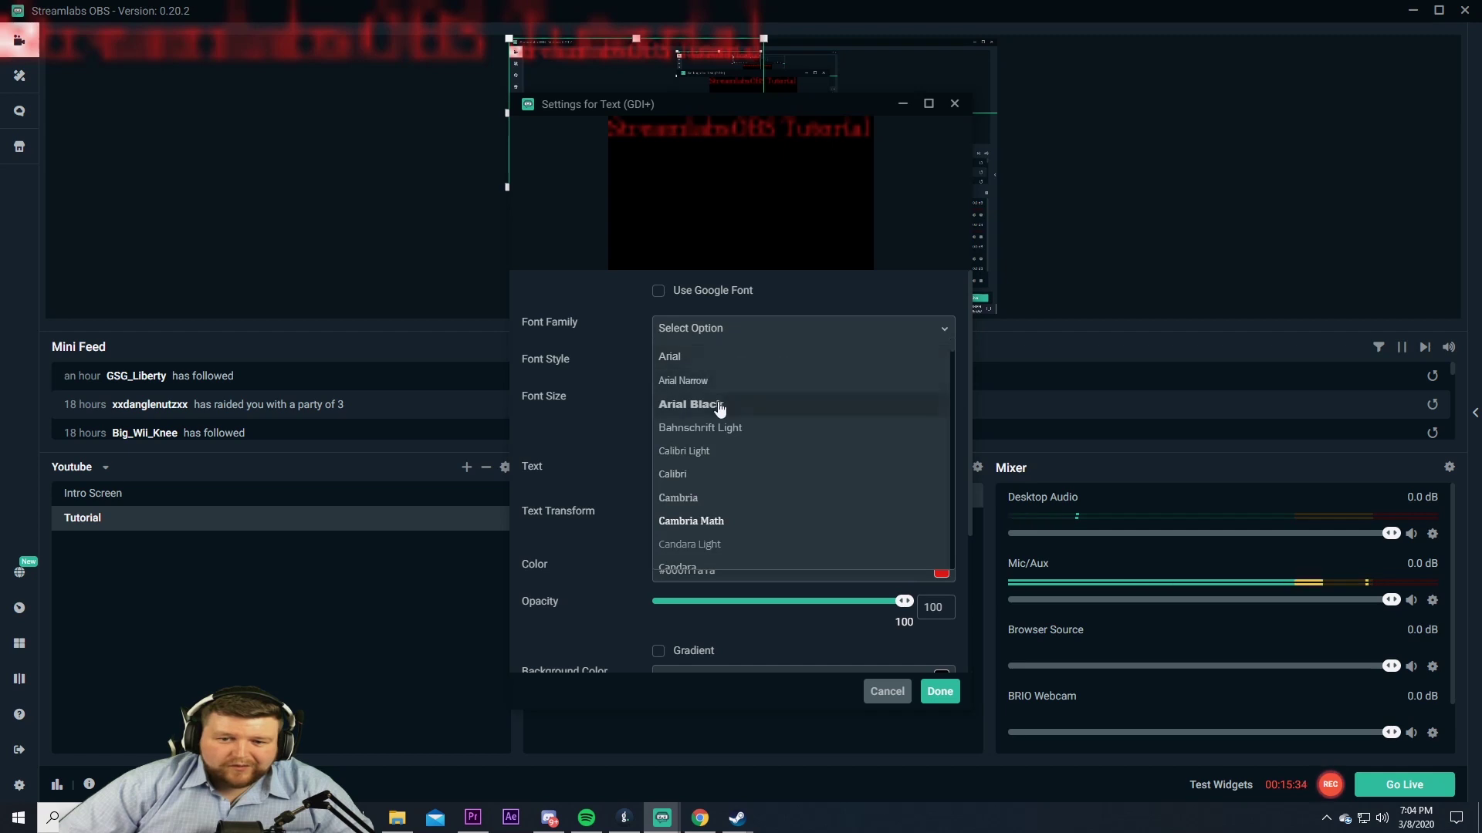
left_click(692, 404)
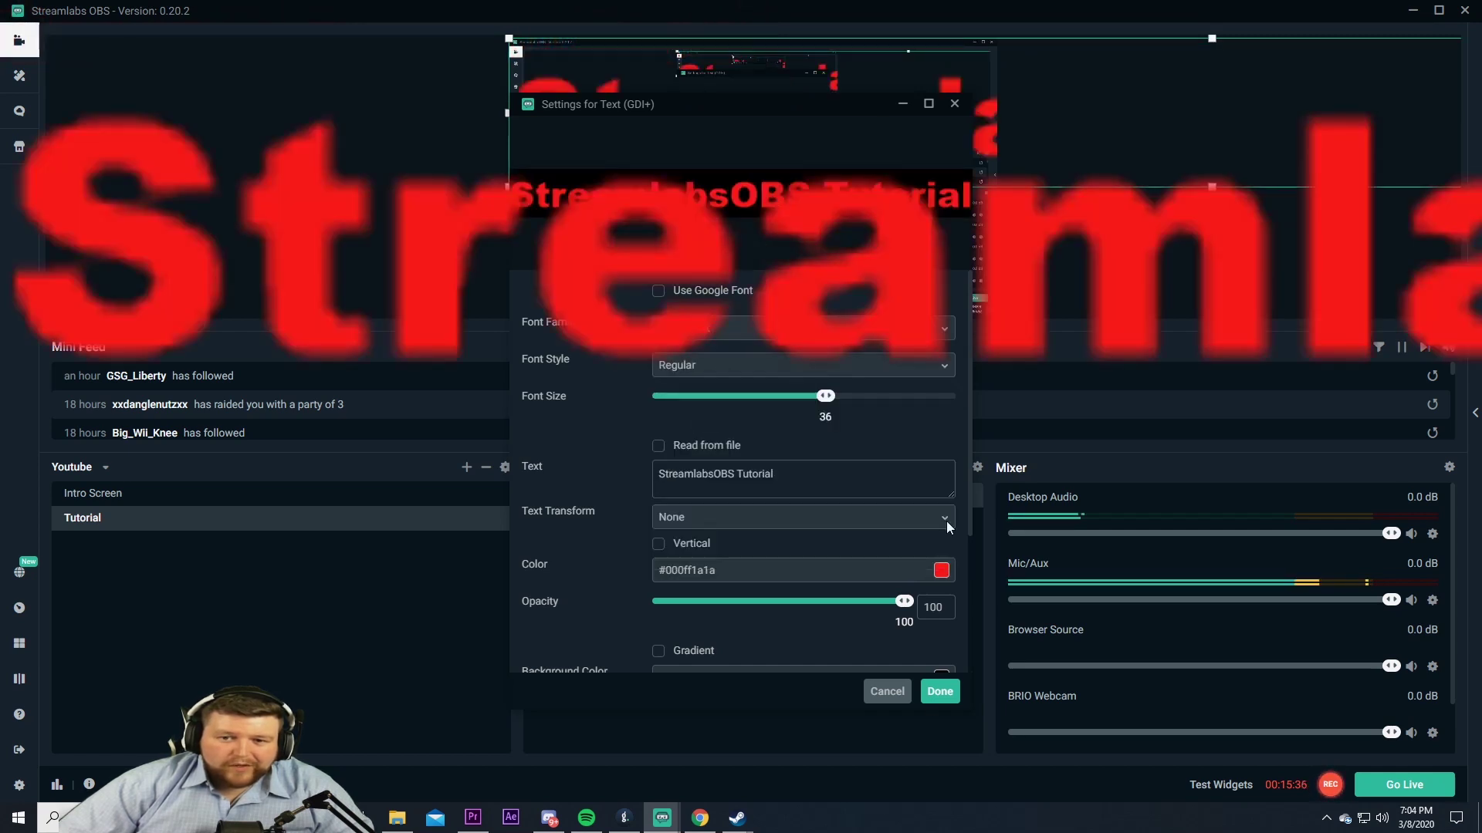
left_click(940, 692)
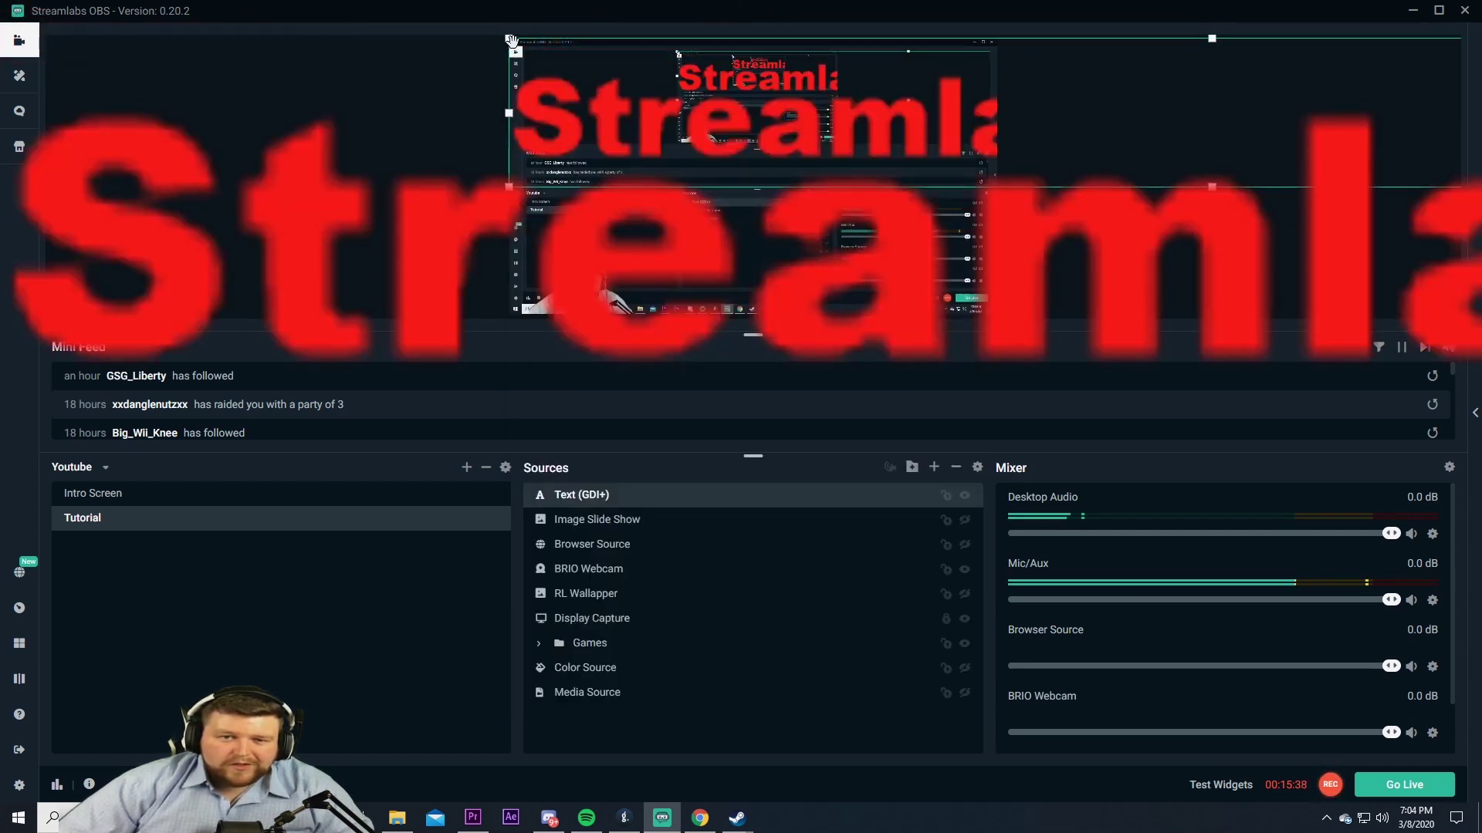
Reposition the oversized text source in the scene and center it on the screen with the Transform options.
left_click_drag(512, 40, 415, 153)
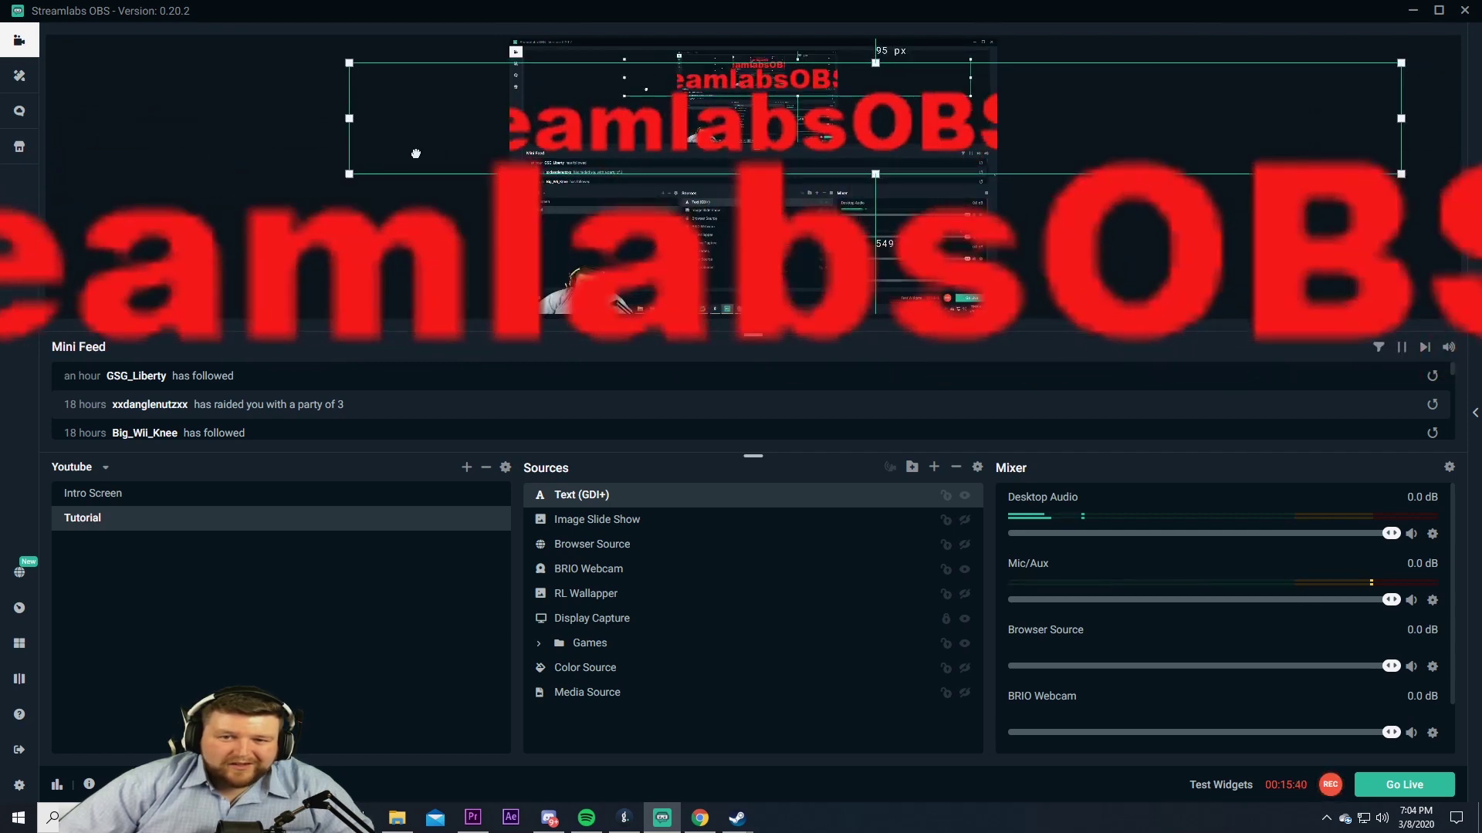
right_click(709, 61)
left_click(640, 104)
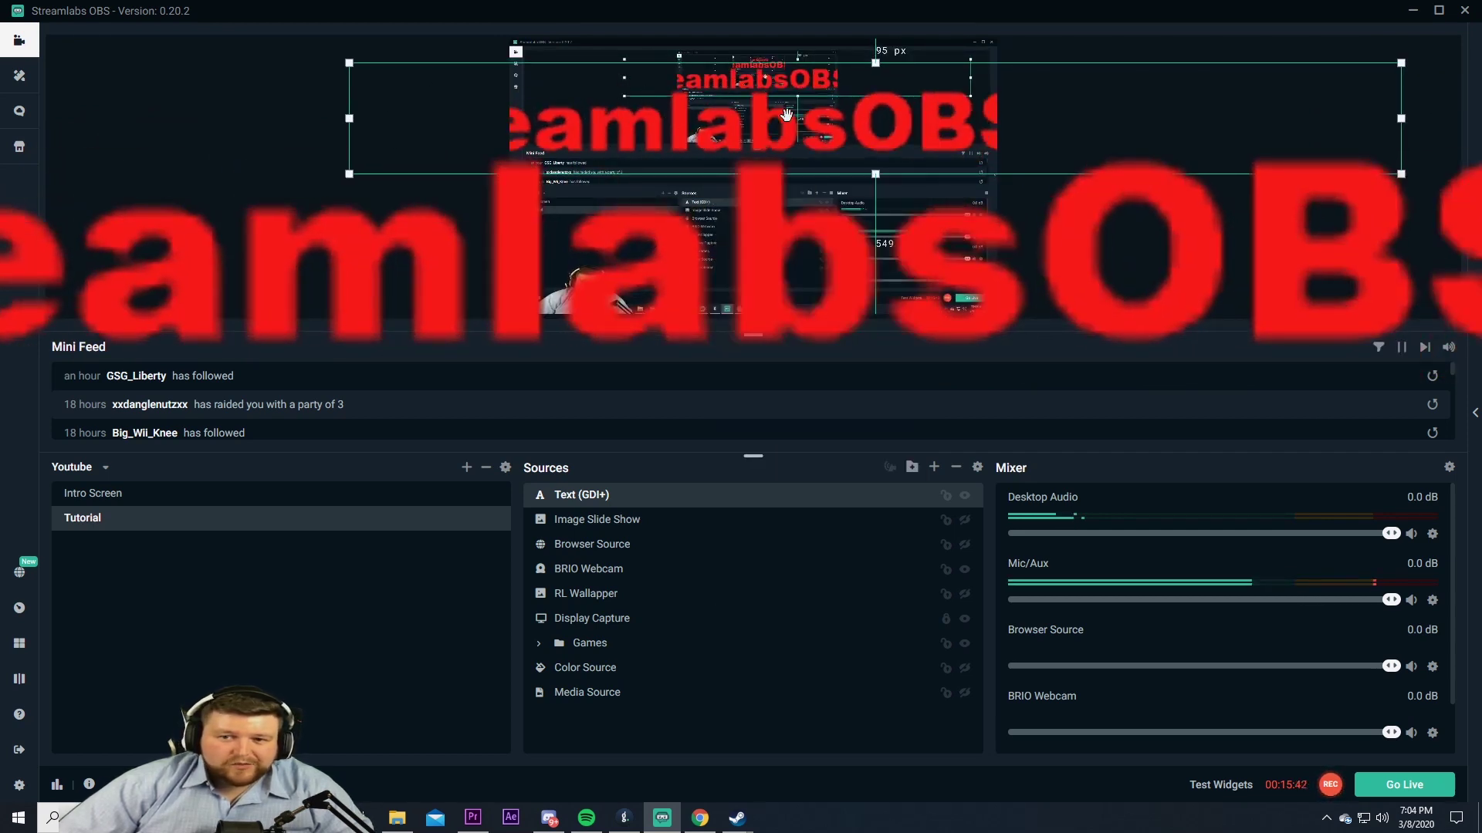
right_click(734, 131)
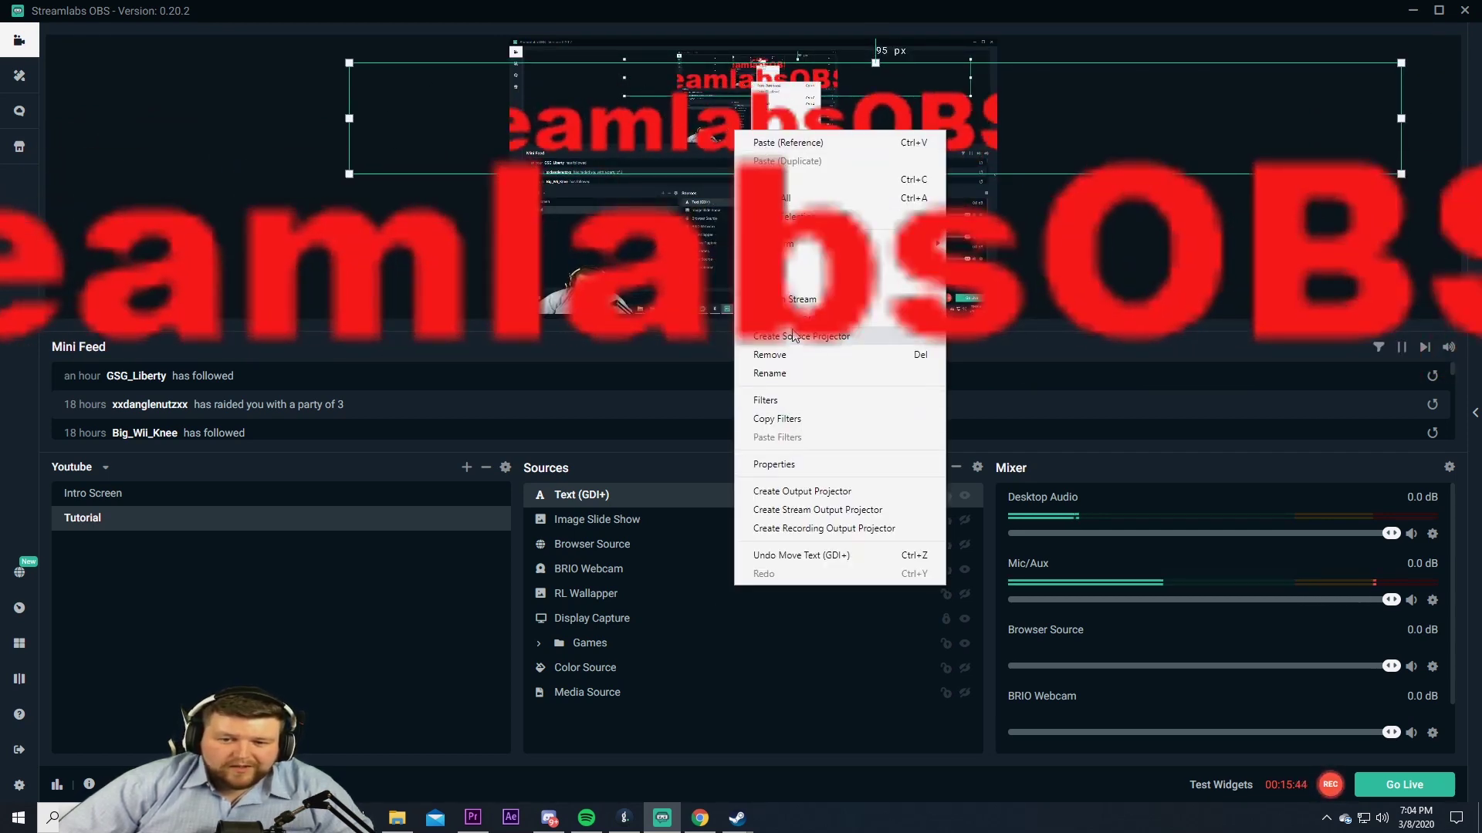
mouse_move(884, 244)
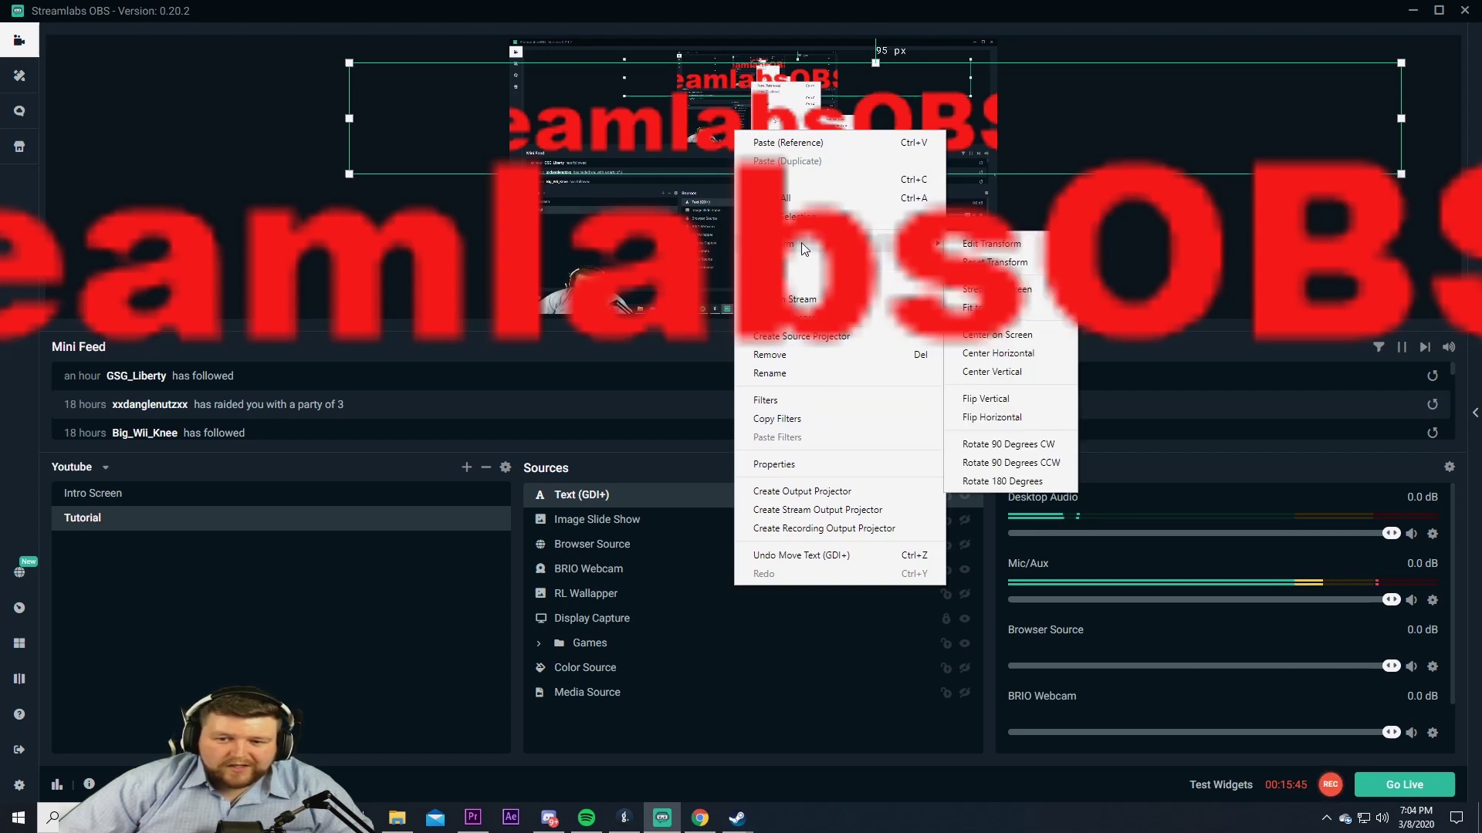
left_click(1013, 357)
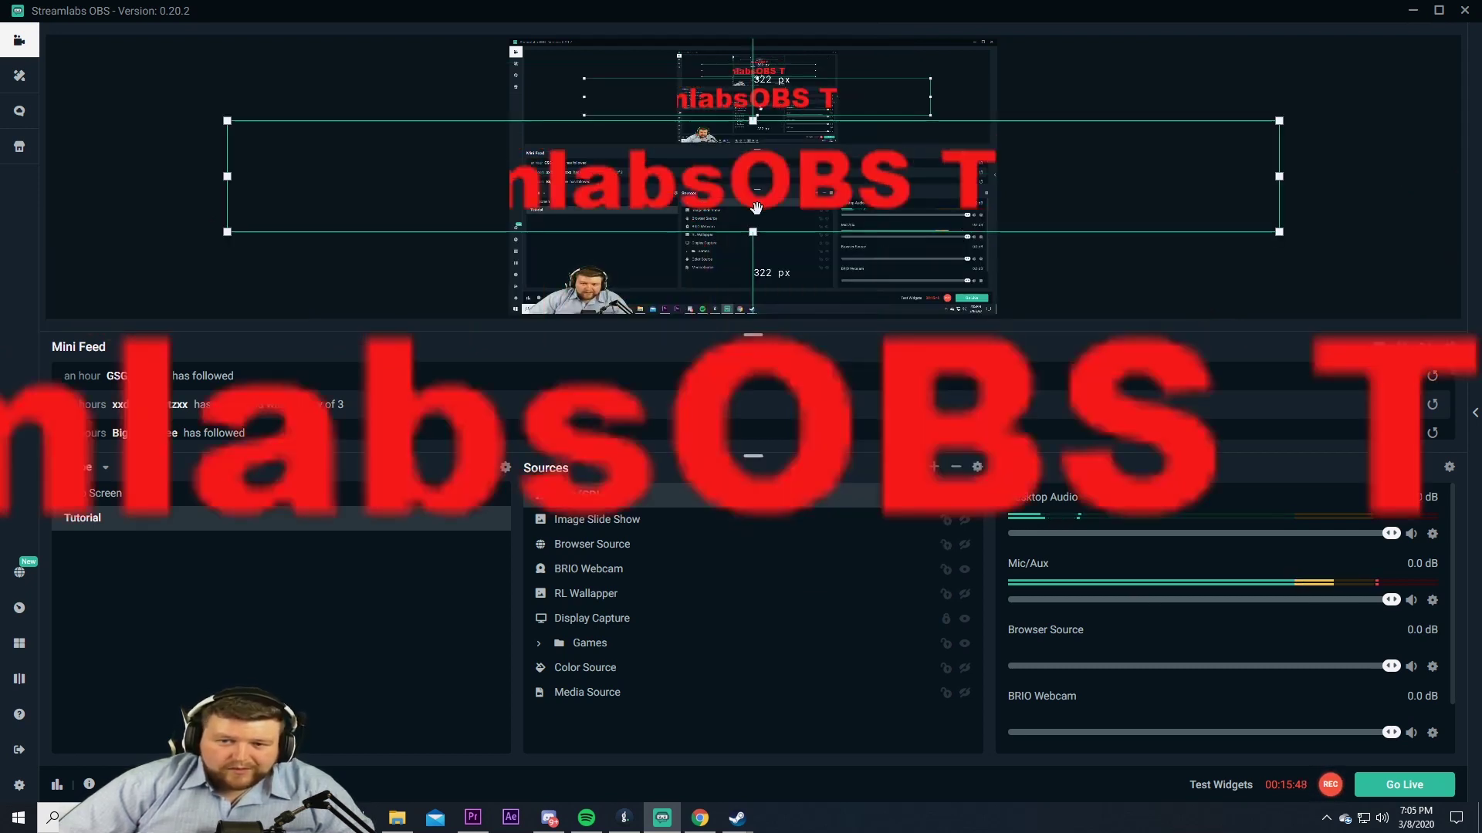
Fit the text source to the screen using the Transform options.
right_click(752, 180)
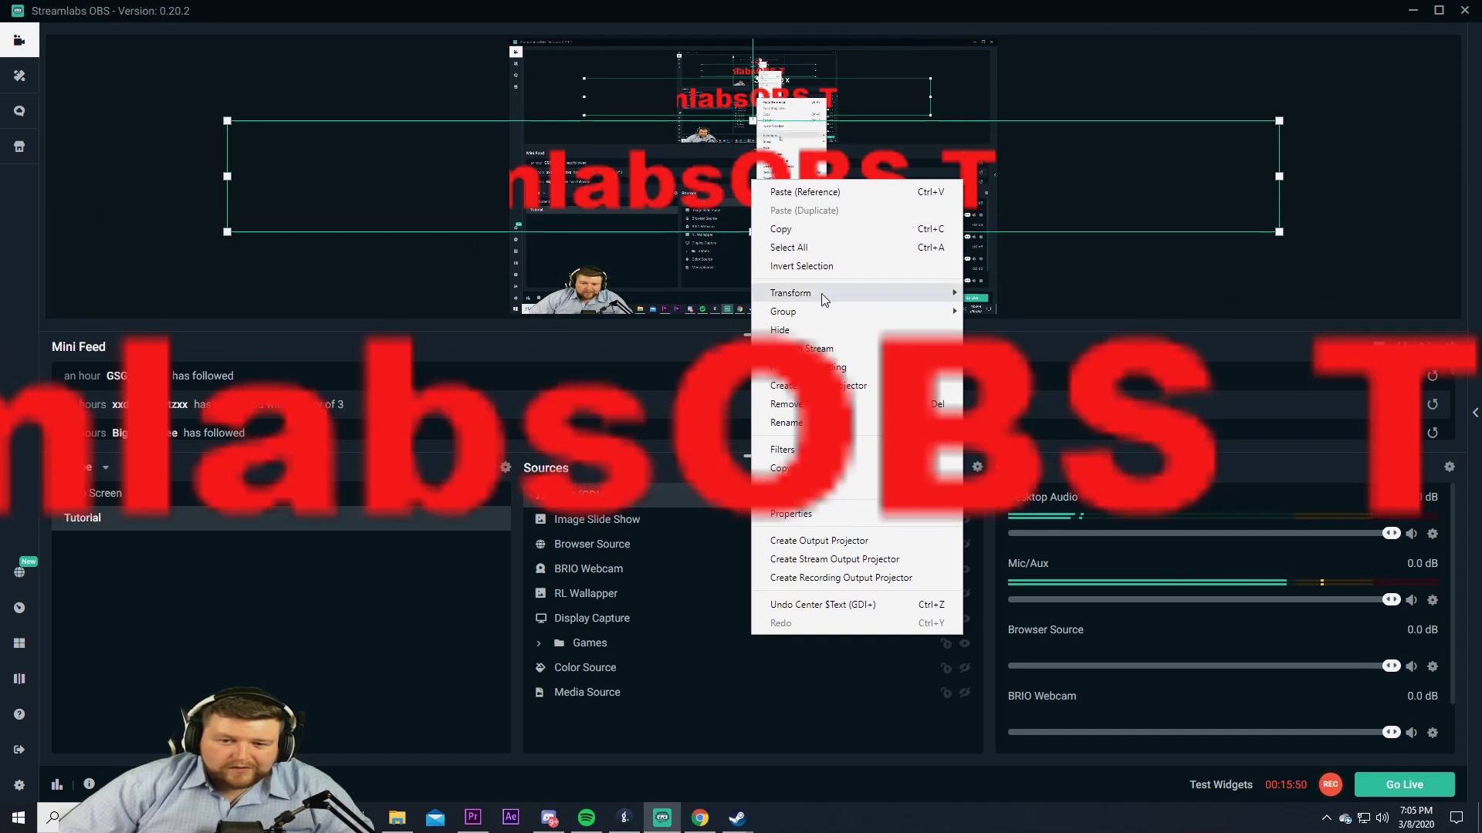
mouse_move(821, 294)
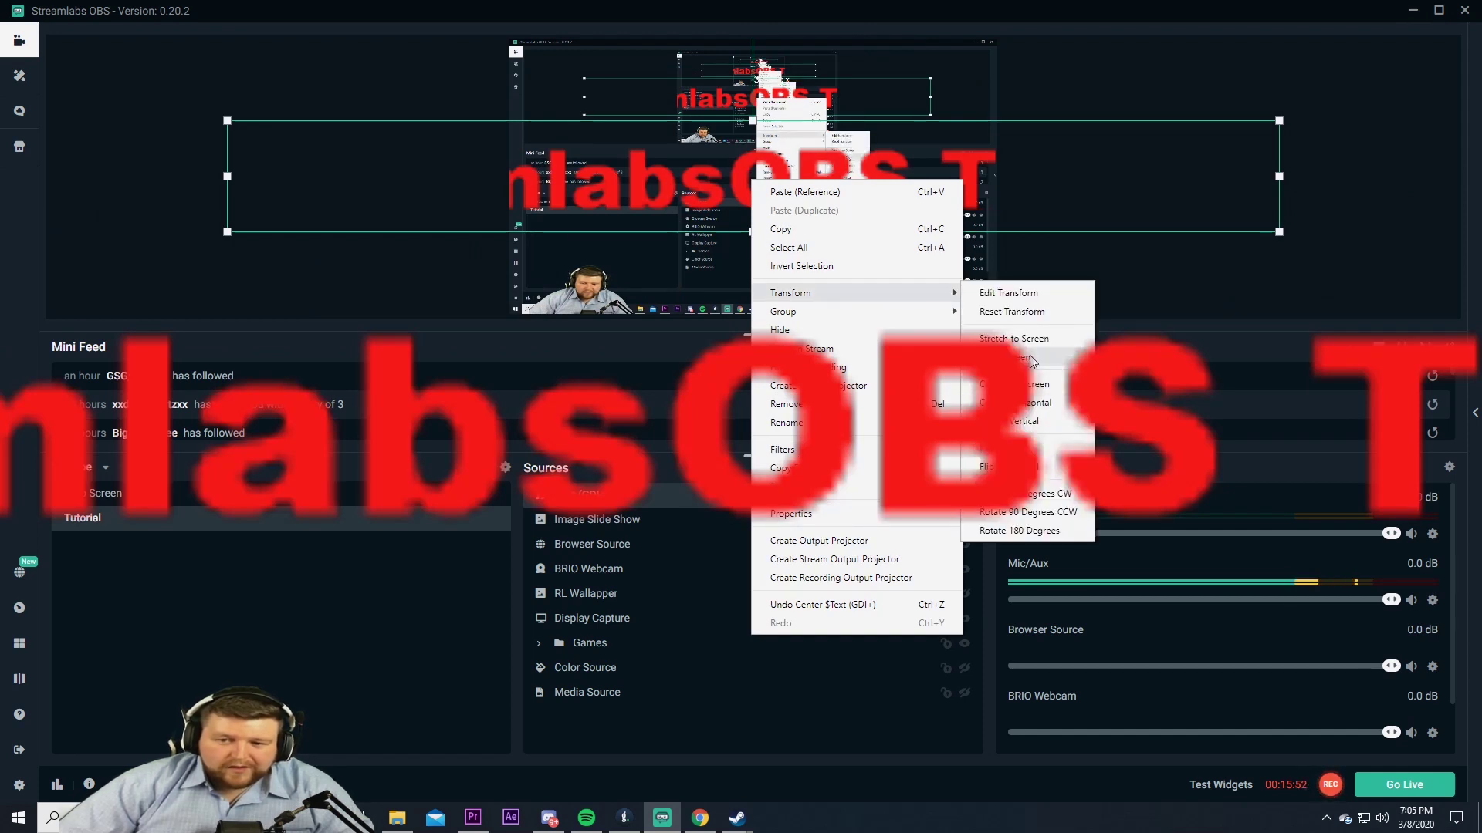
left_click(996, 355)
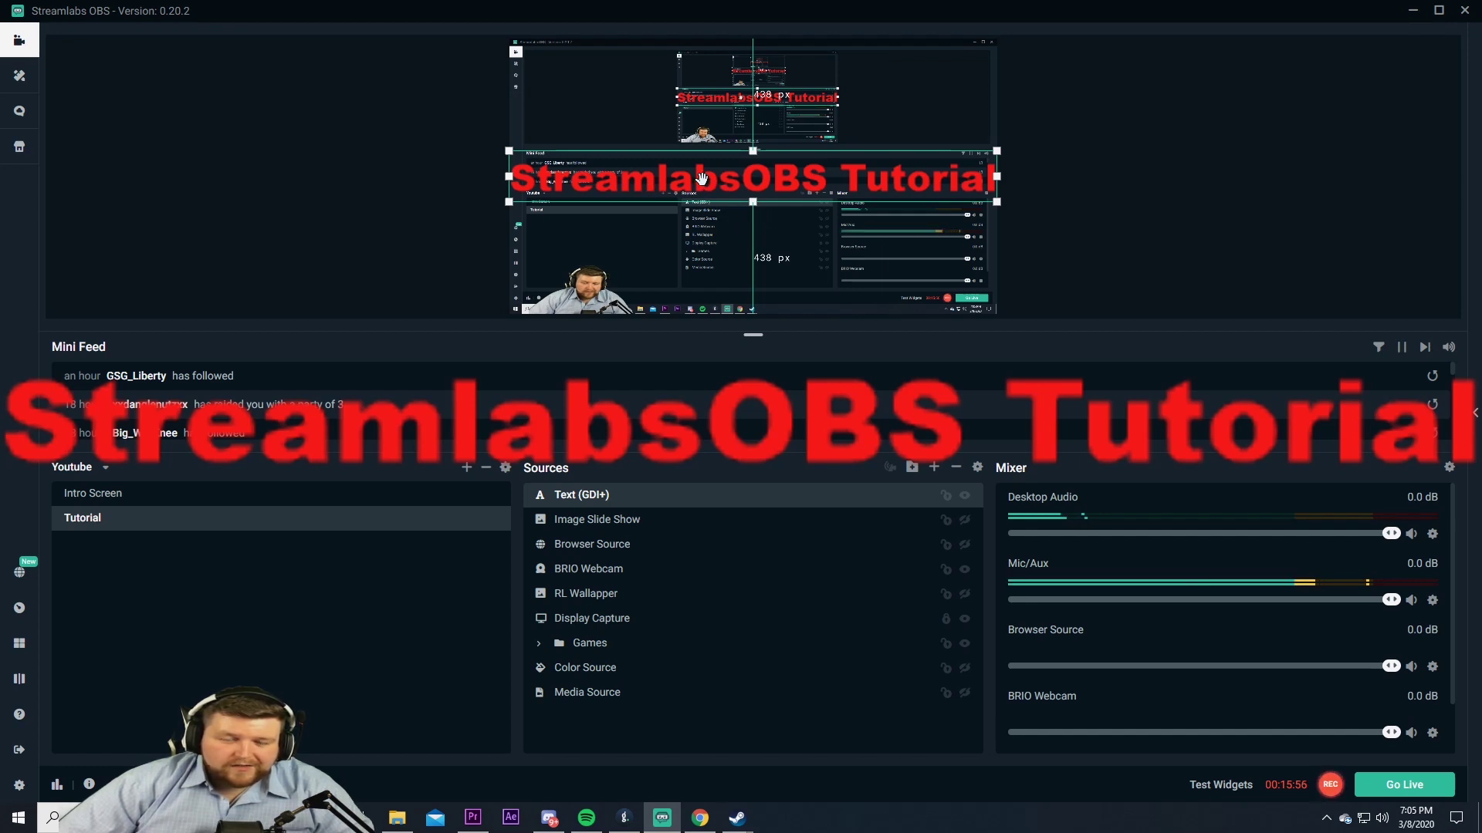
Hide the text source, move it below Media Source in the source order, and deselect it.
left_click(965, 495)
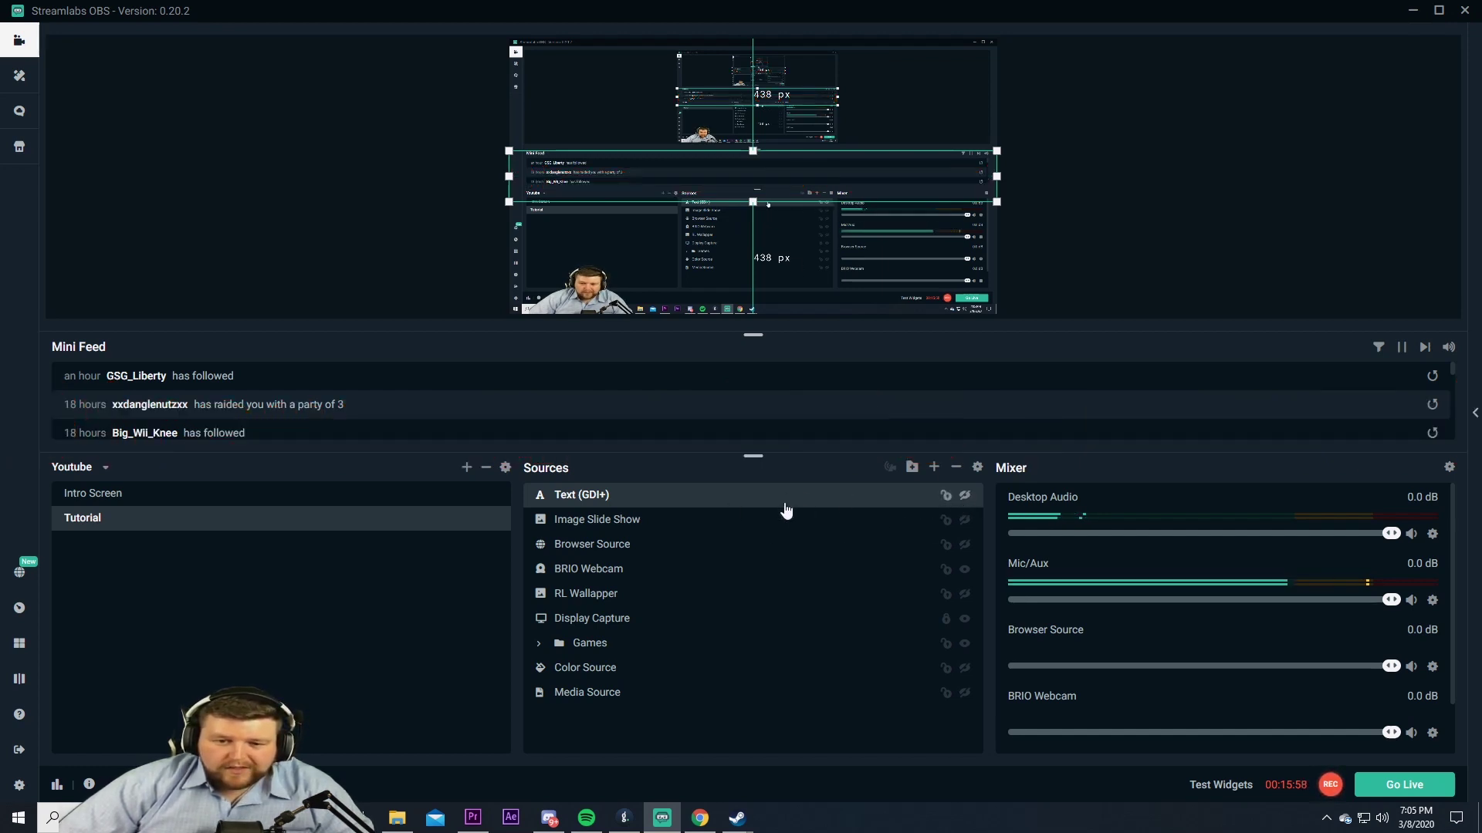
left_click_drag(786, 510, 769, 723)
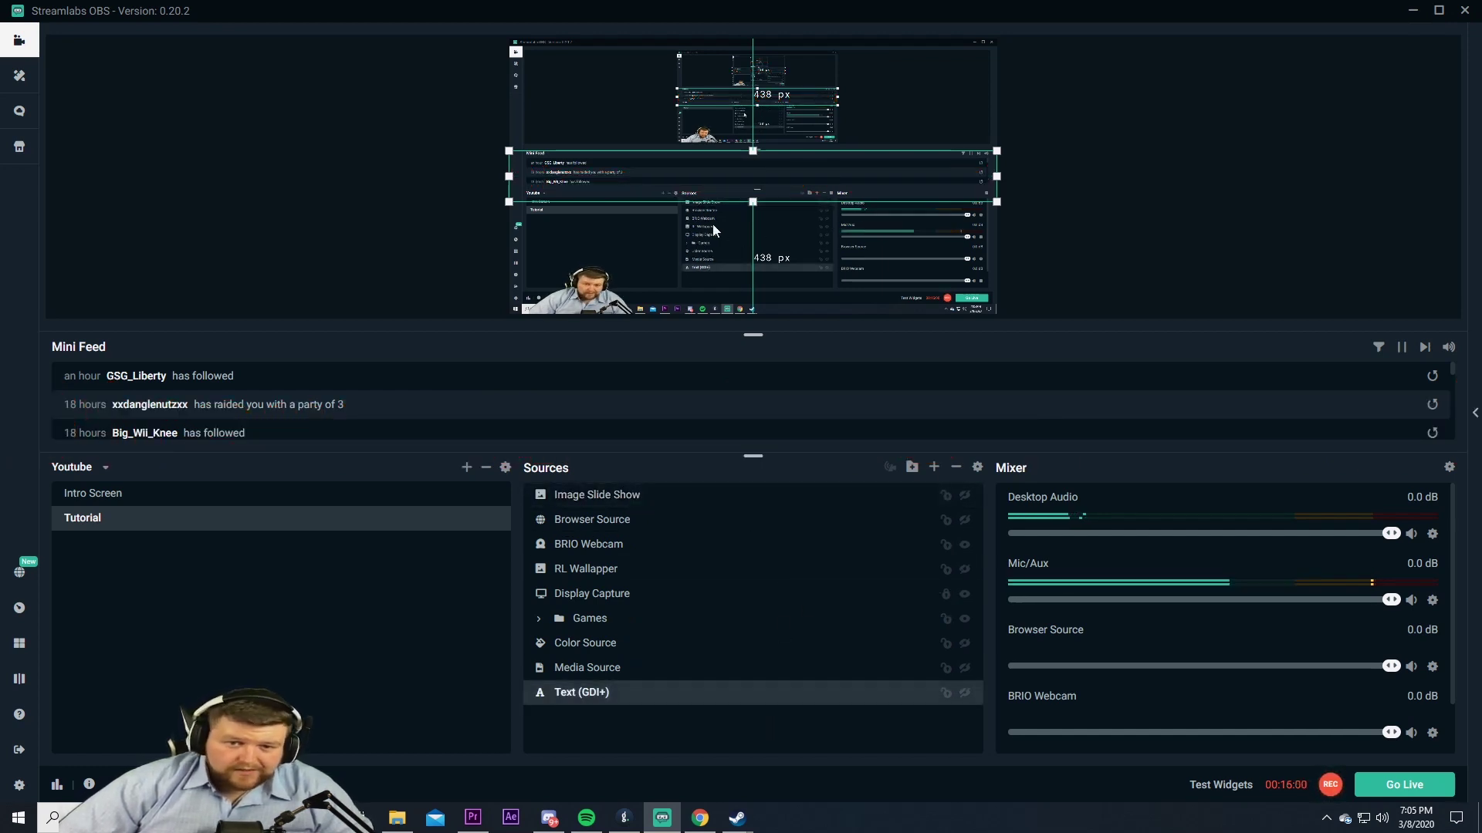
left_click(432, 201)
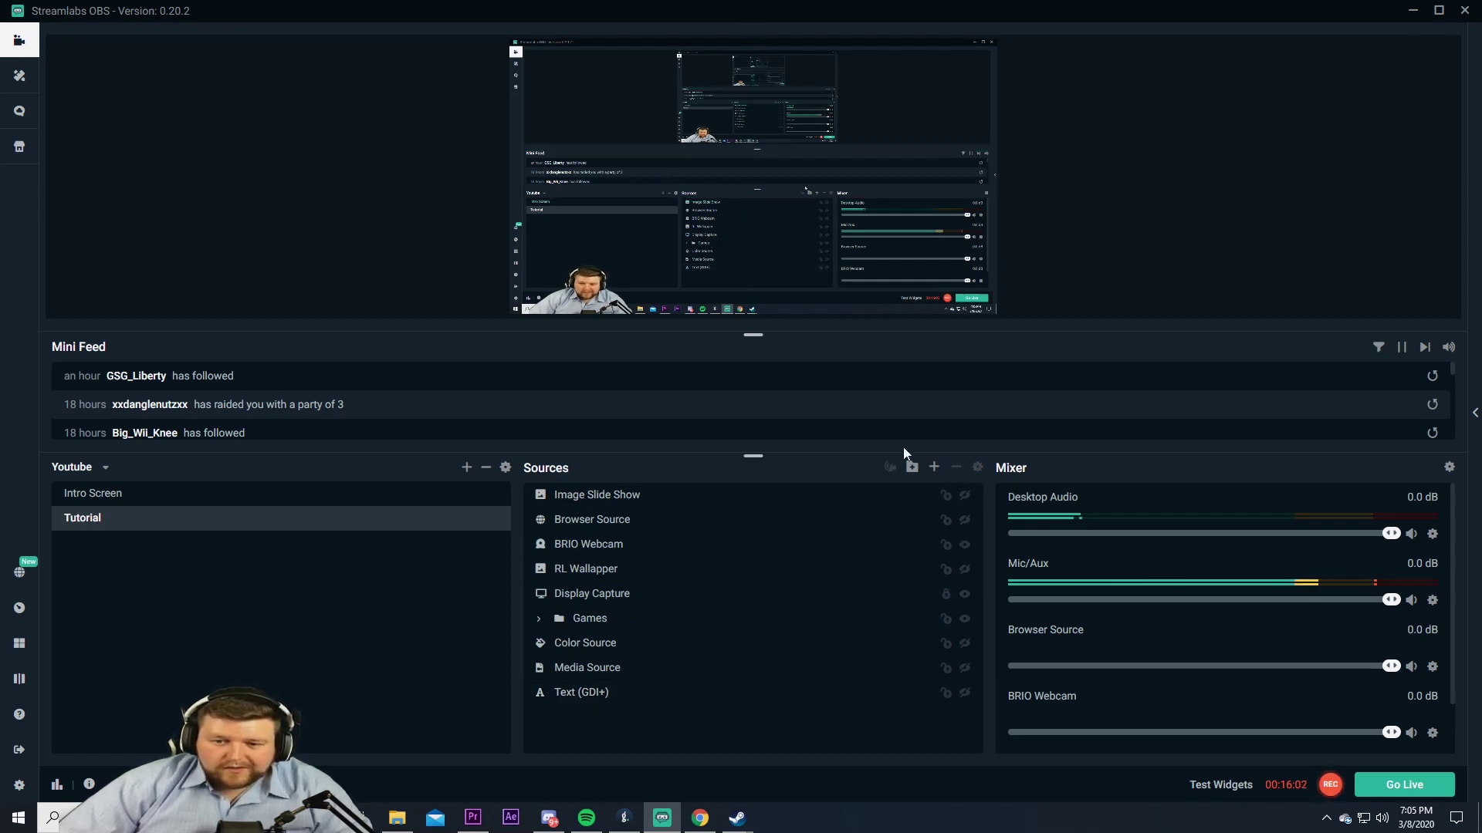
Add a Window Capture source to the Tutorial scene, keeping the name "Window Capture".
left_click(934, 468)
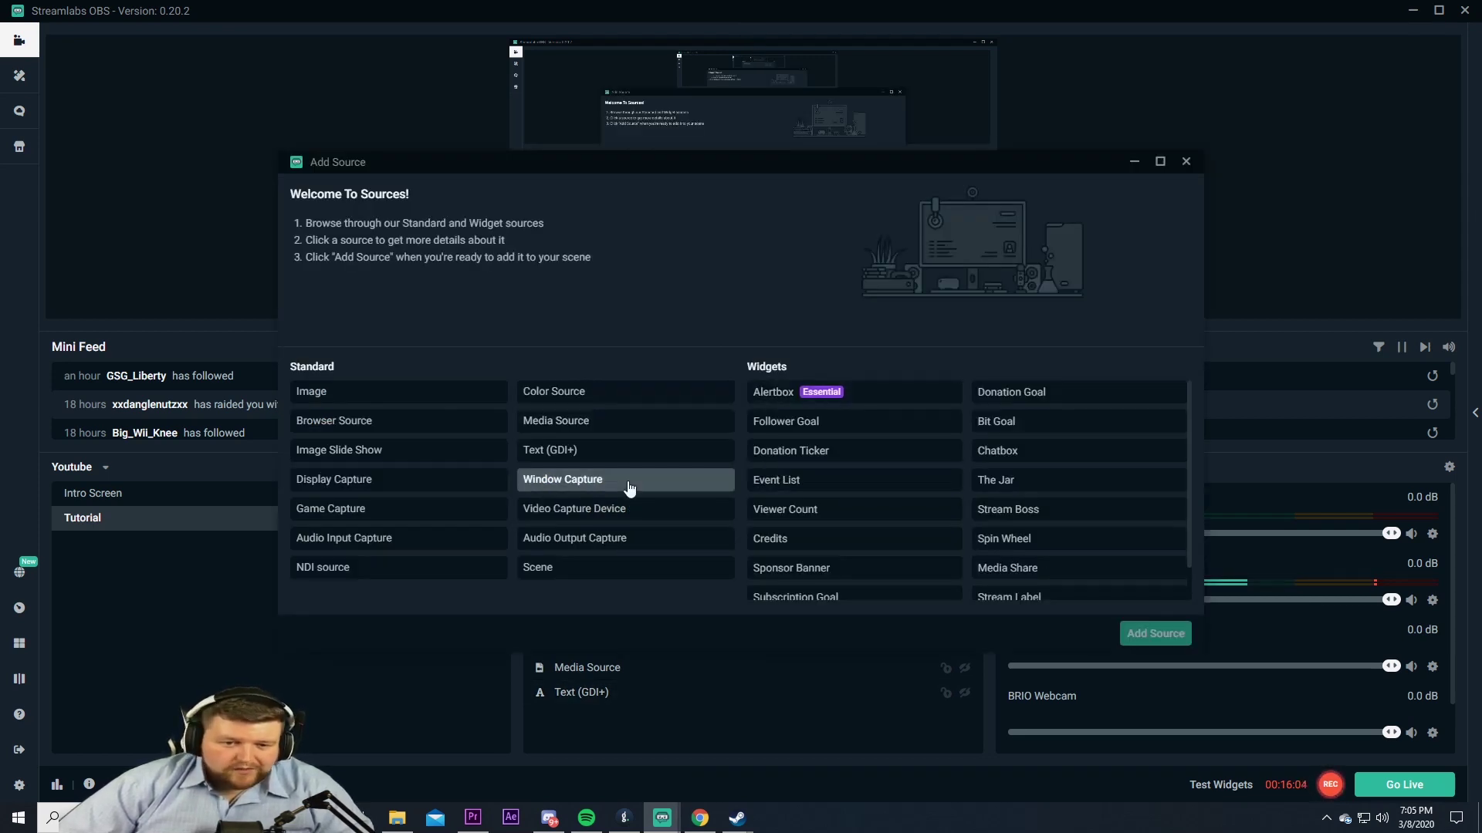
left_click(595, 483)
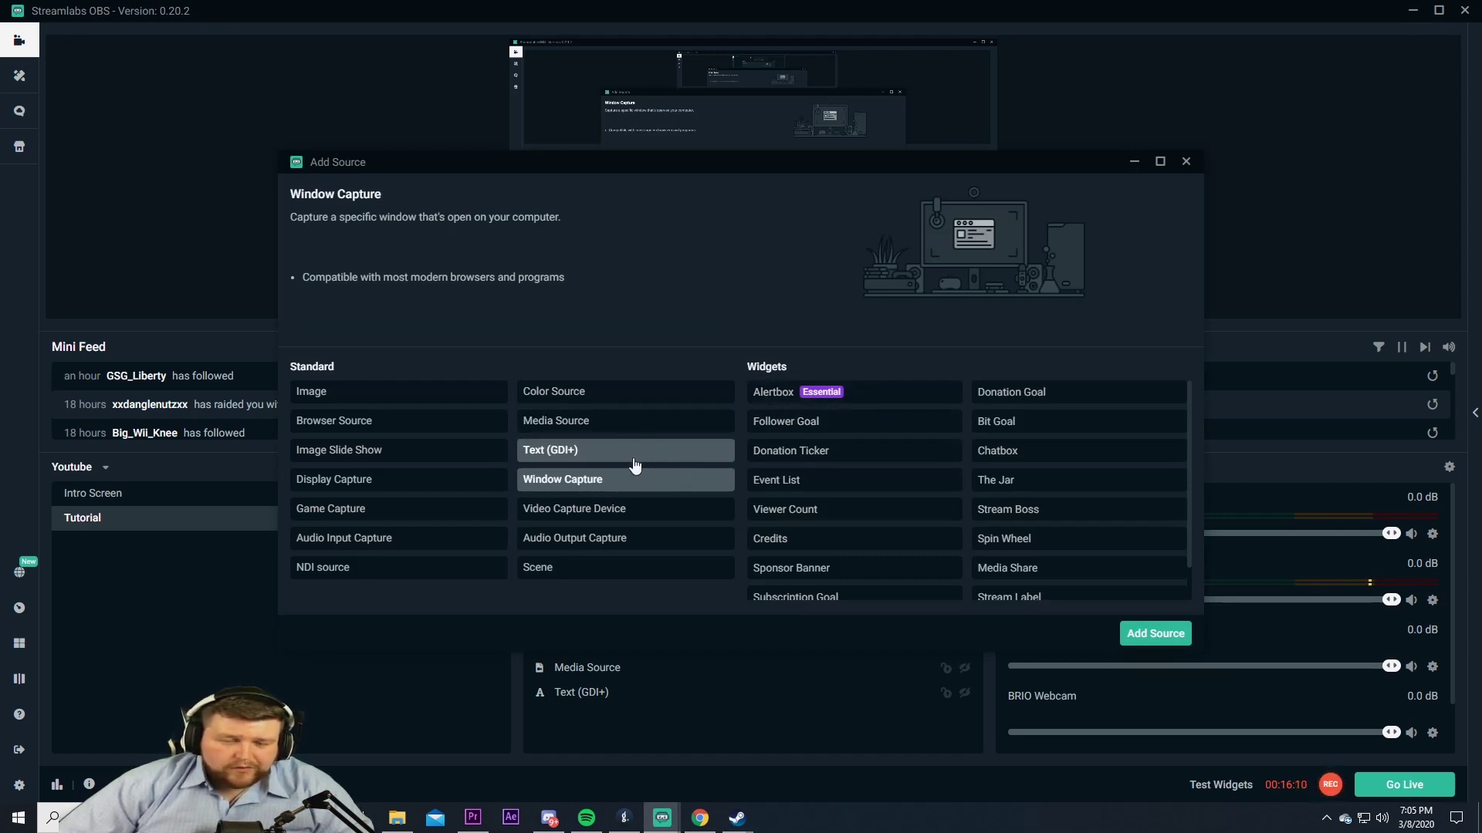
left_click(1150, 634)
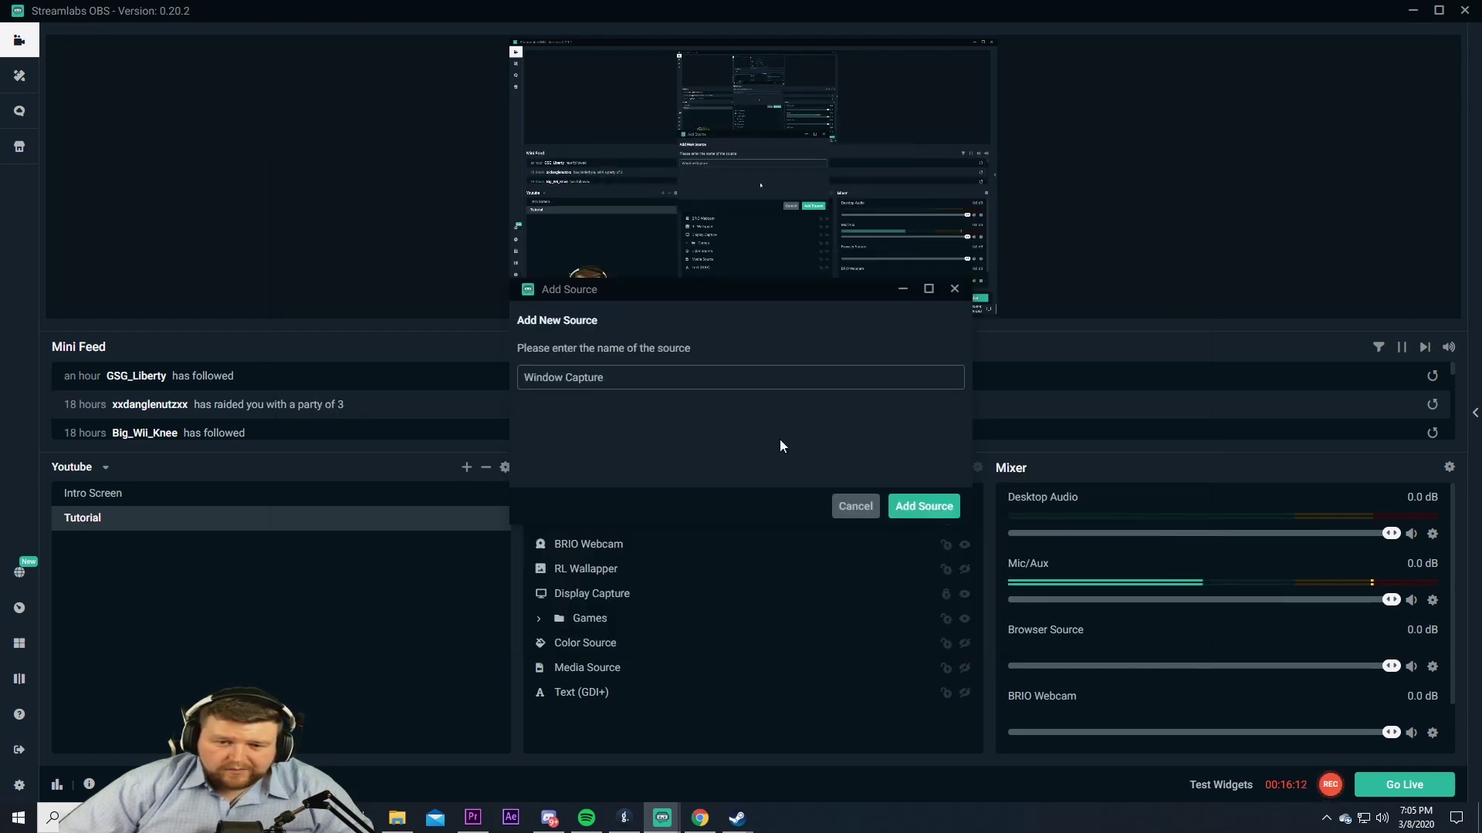
left_click(934, 508)
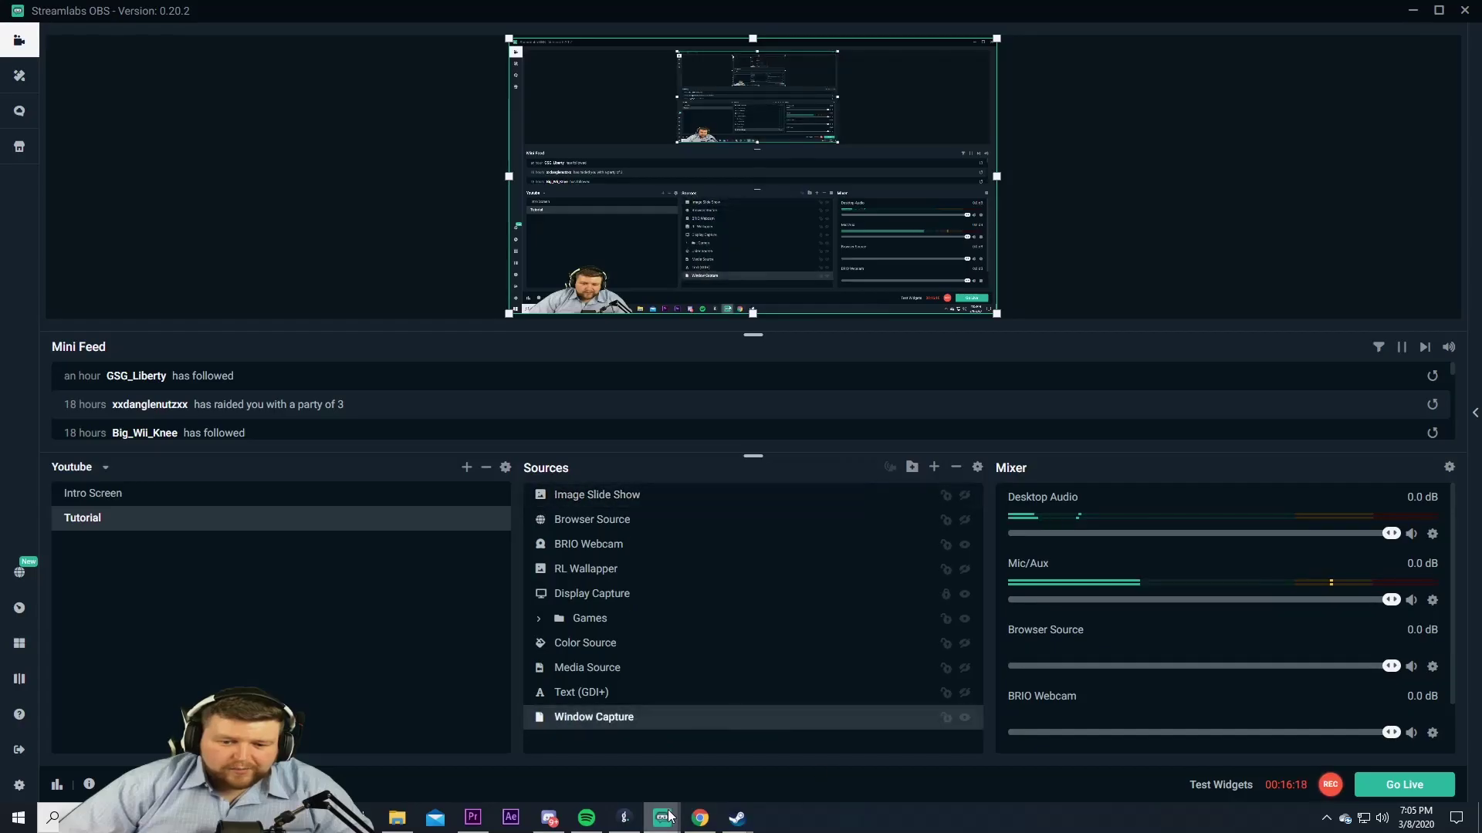
Choose the Adobe Premiere Pro 2019 window as the window to capture in the Window Capture settings.
mouse_move(662, 817)
left_click(724, 767)
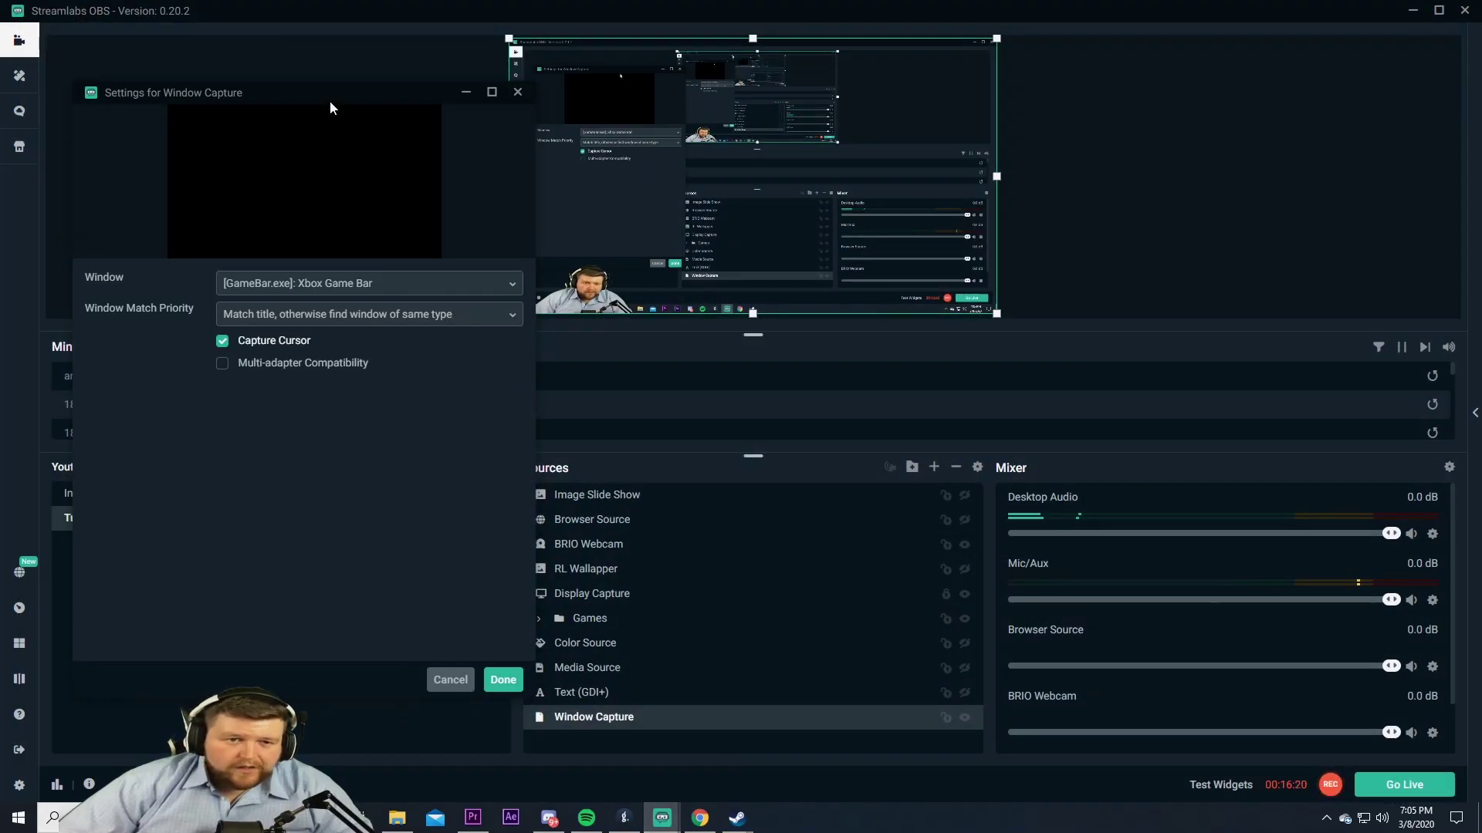
left_click_drag(317, 93, 315, 75)
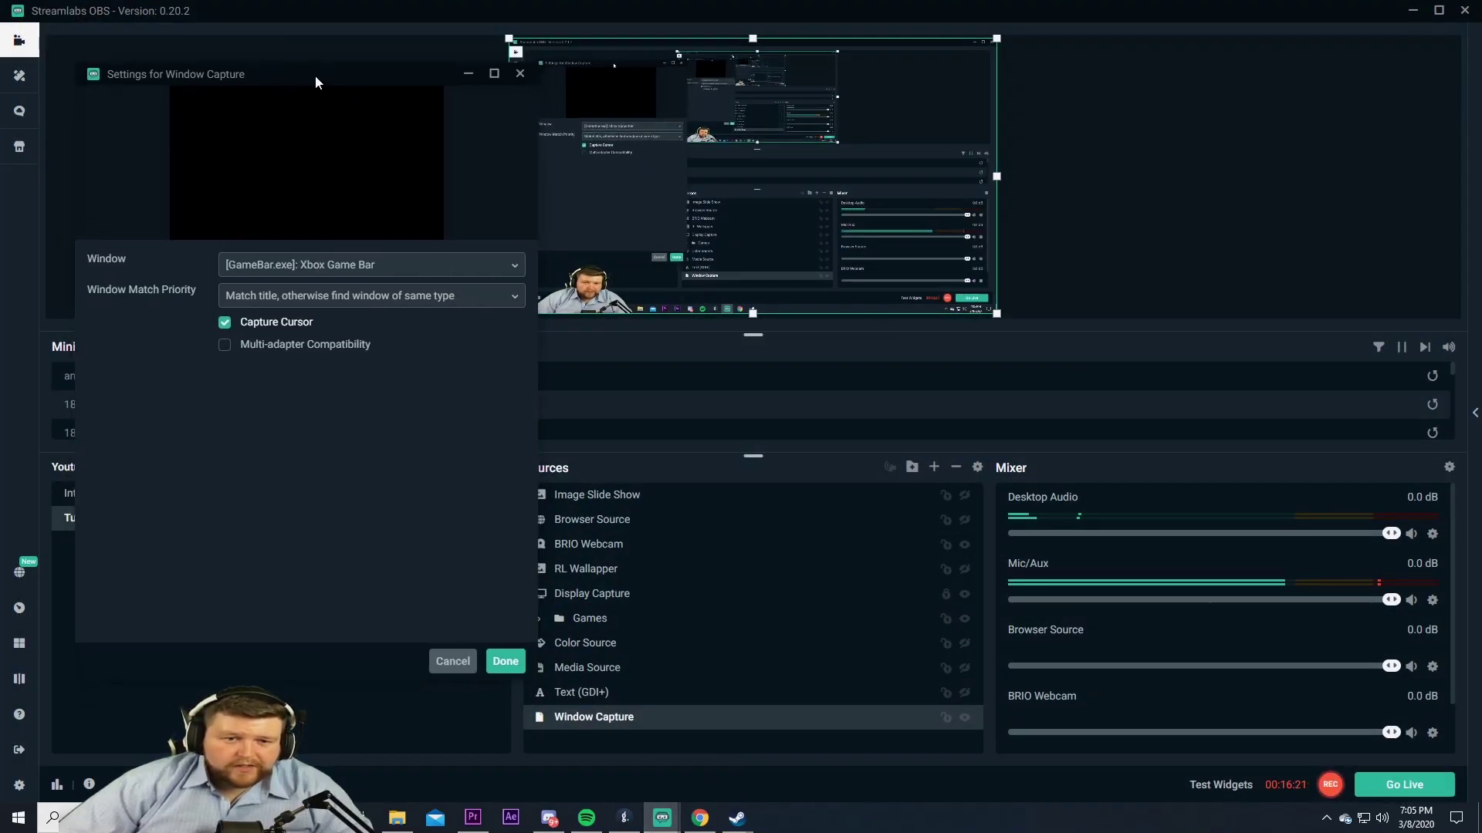
left_click(365, 272)
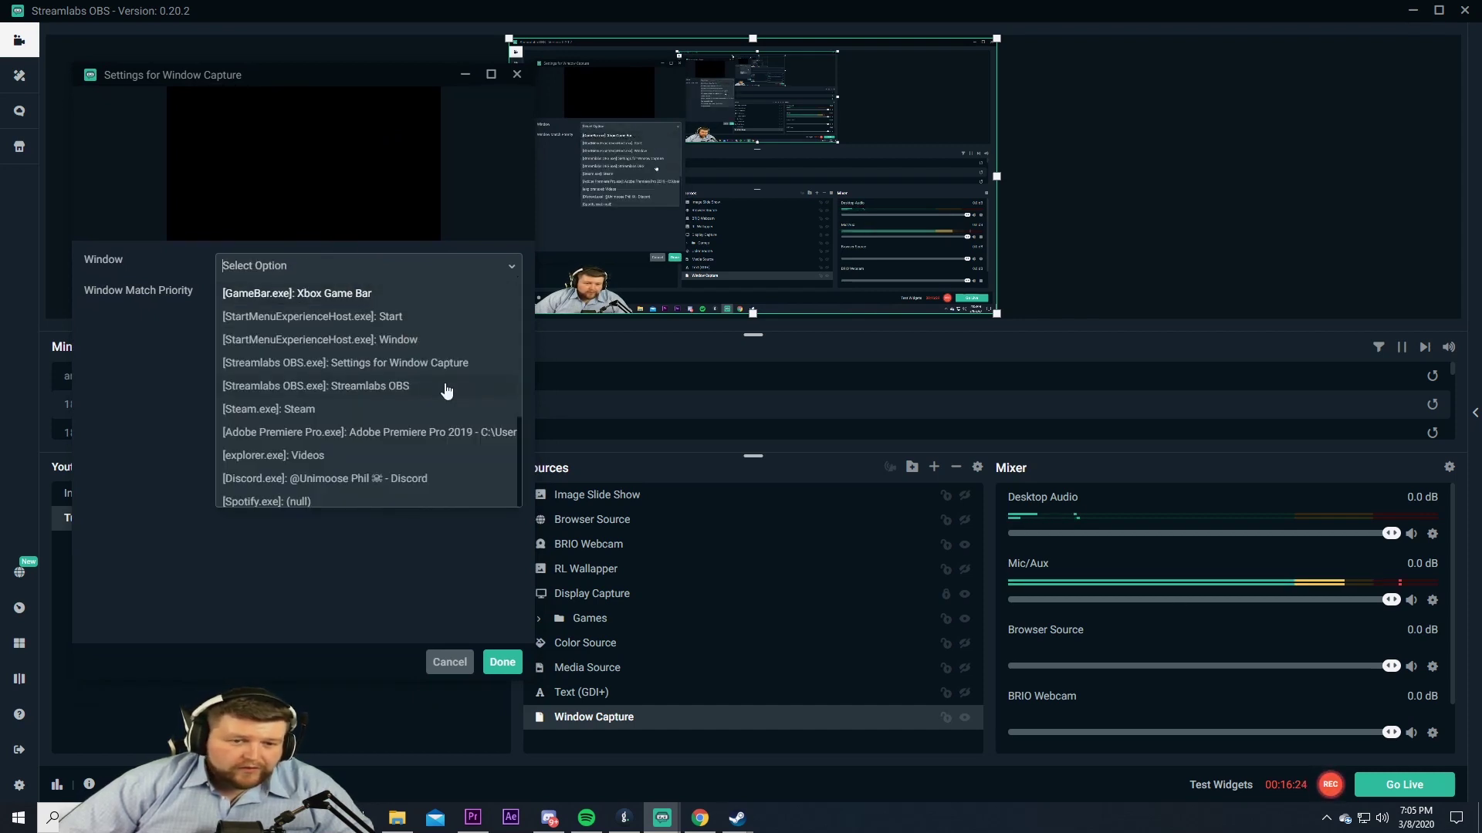
scroll(447, 389, "down", 1)
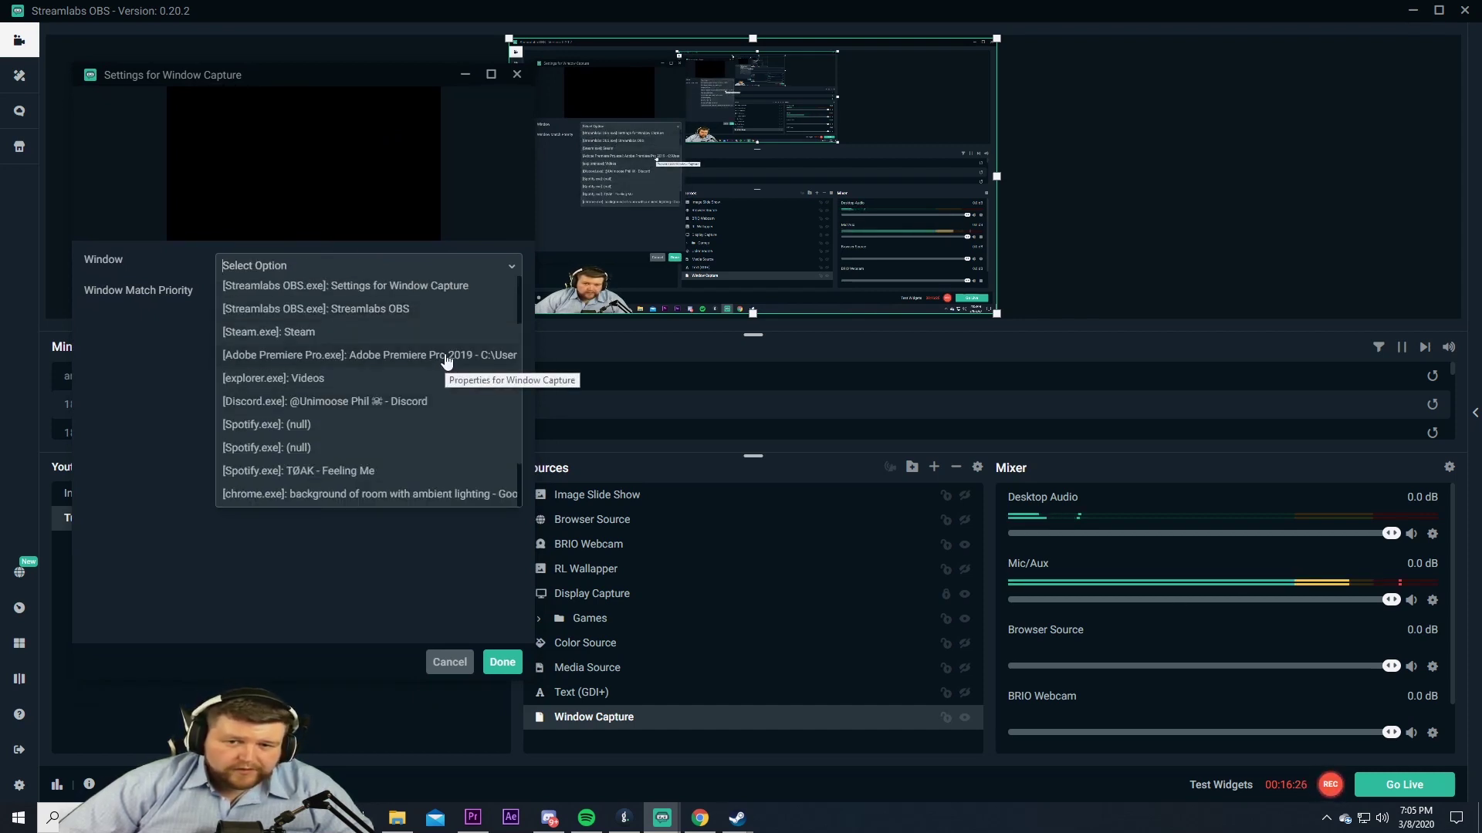
left_click(447, 357)
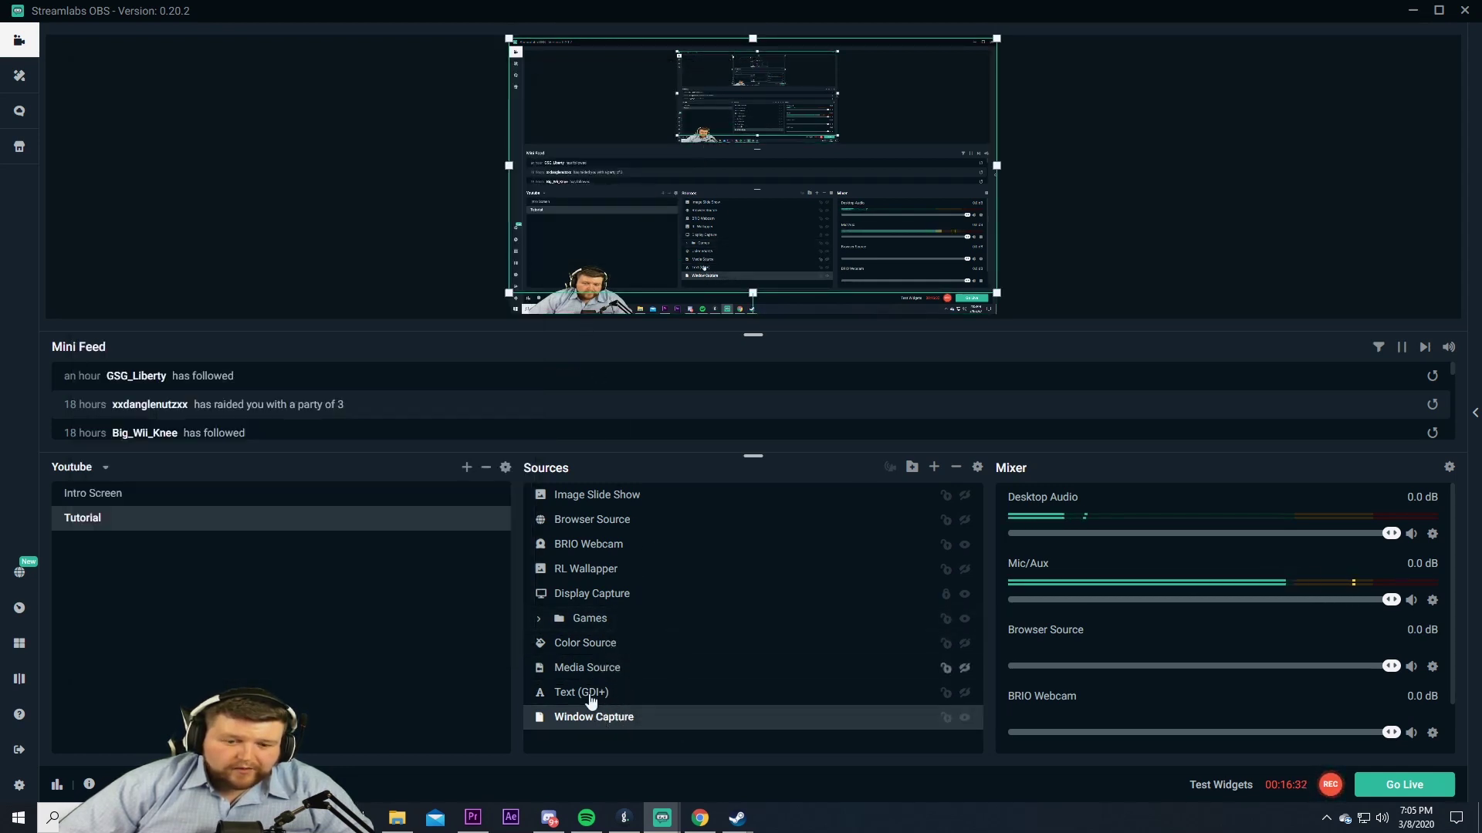
Switch to Adobe Premiere Pro to view the window being captured, and return to Streamlabs OBS.
left_click_drag(603, 730, 622, 601)
key("alt+Tab")
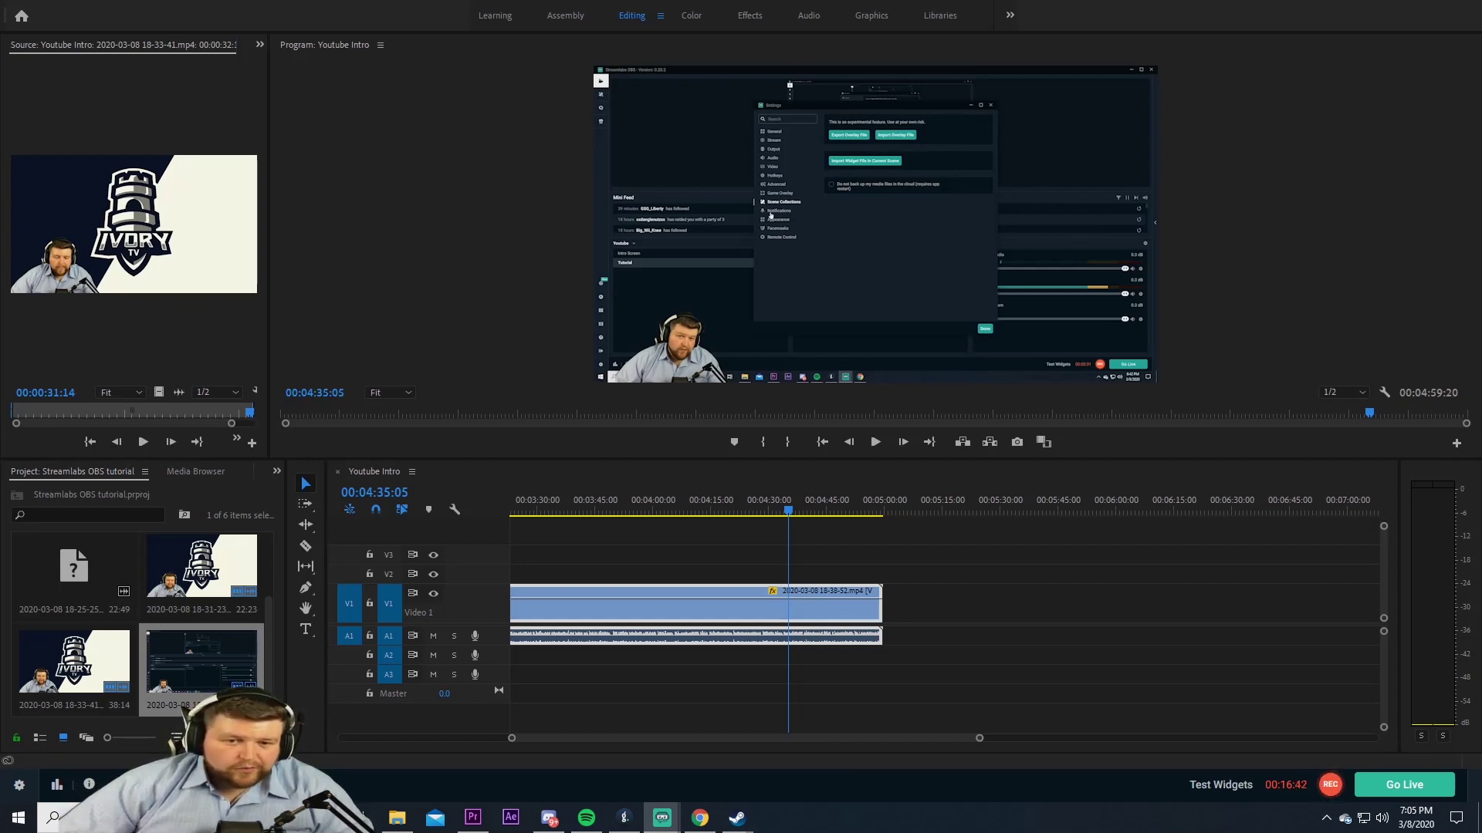
key("alt+Tab")
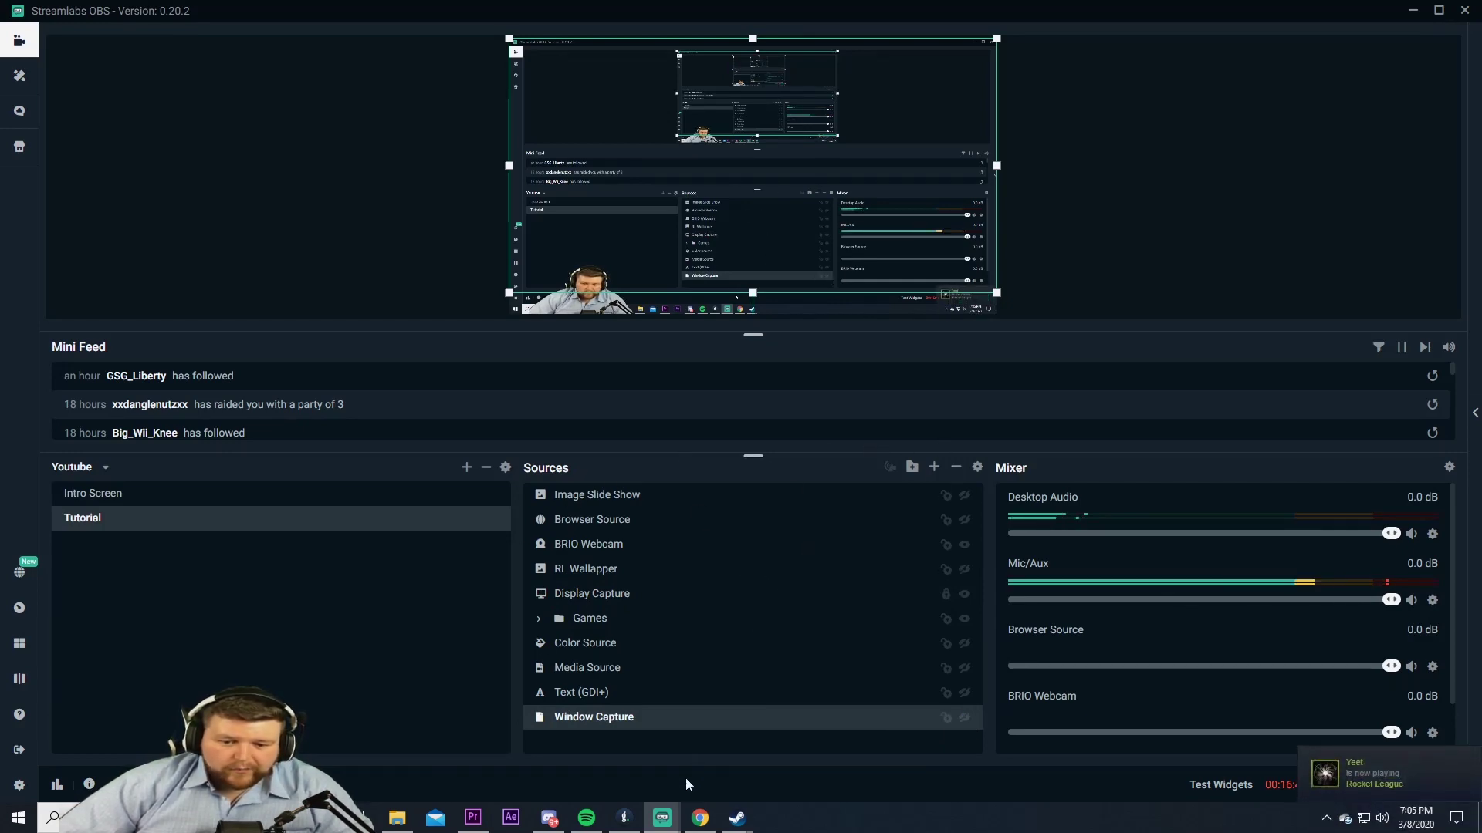
Bring the Window Capture settings back up and accept them.
mouse_move(662, 817)
mouse_move(767, 702)
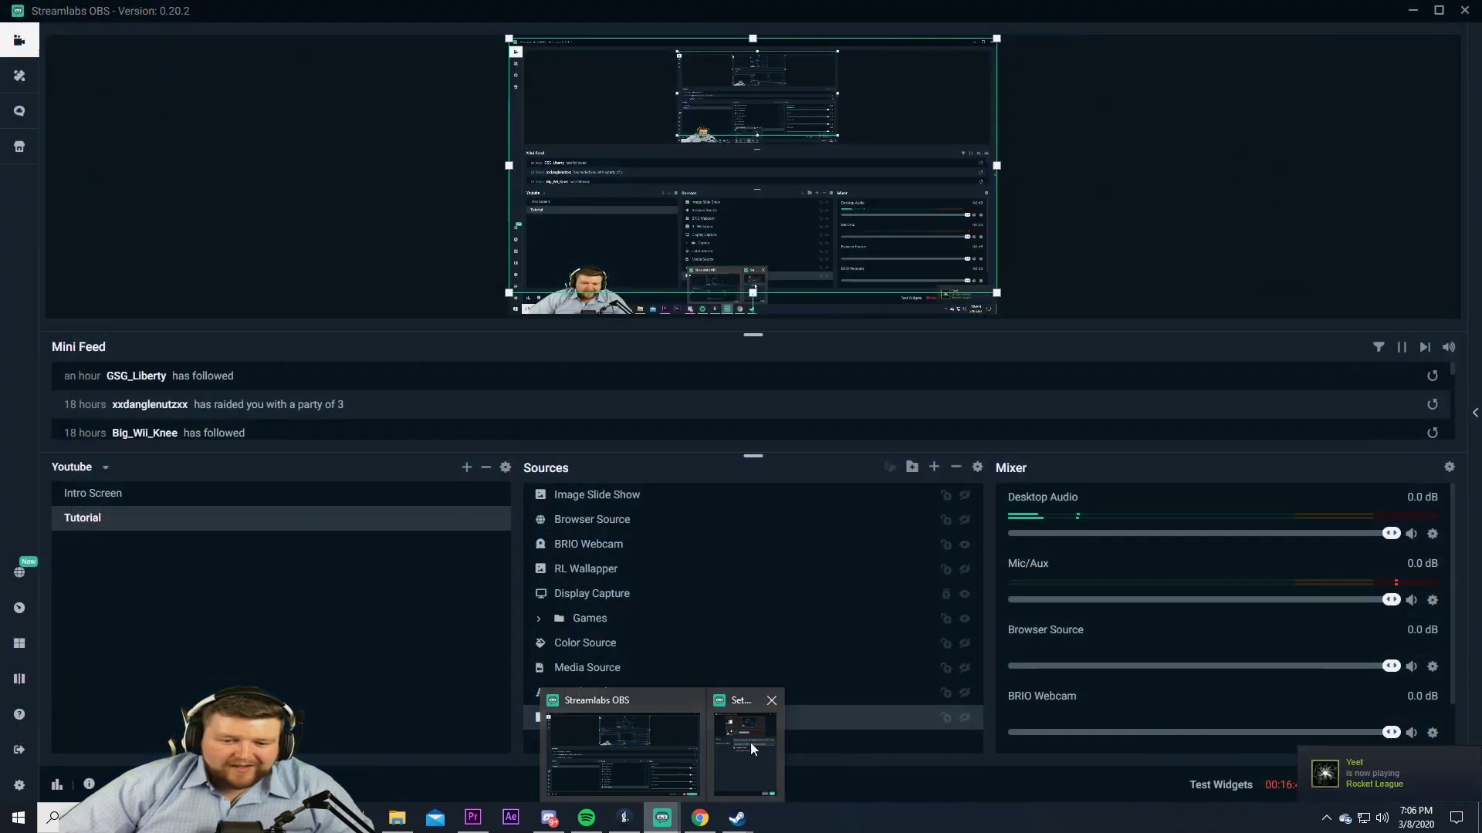
left_click(748, 743)
left_click(511, 657)
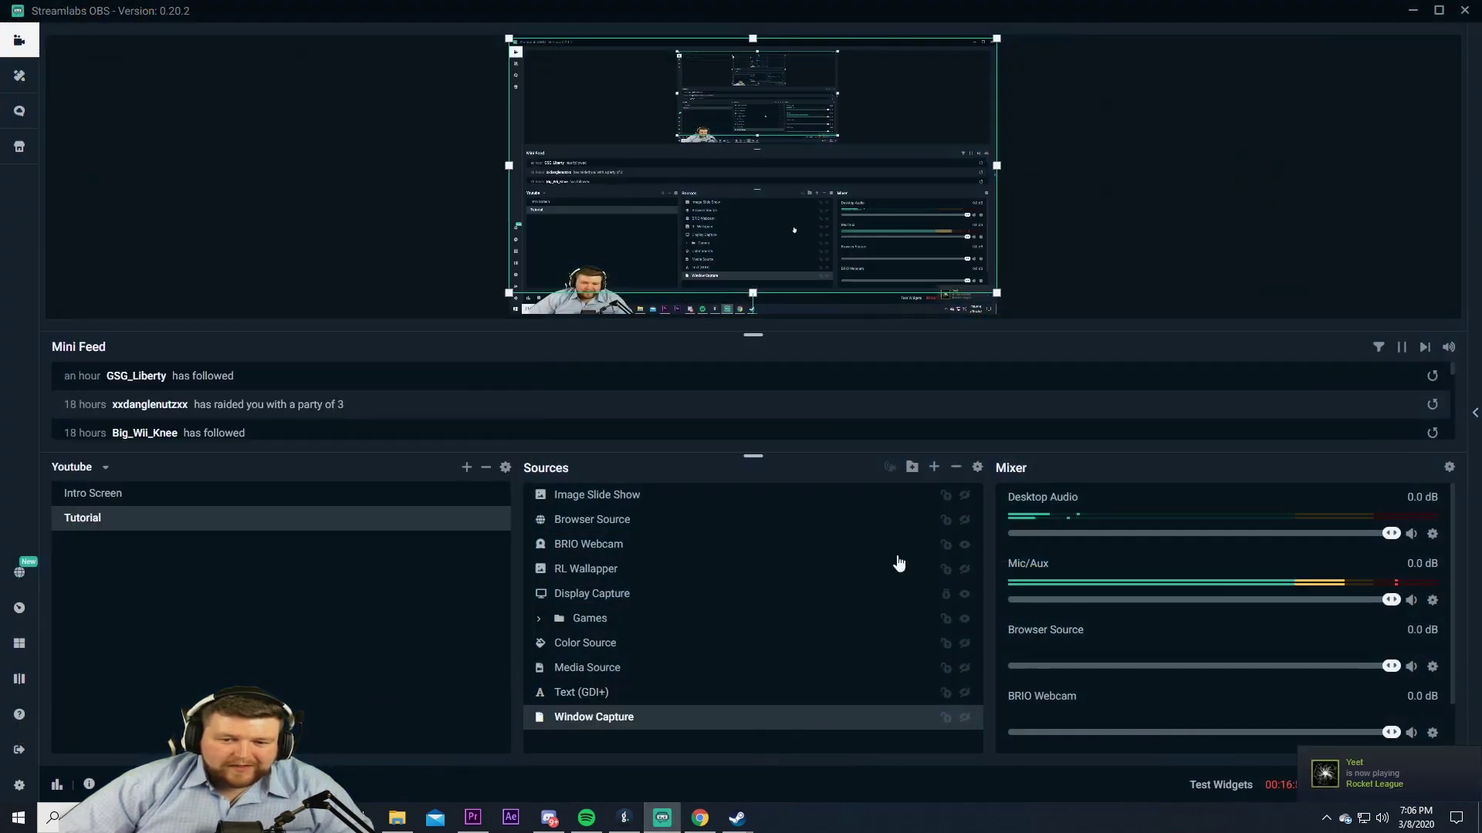
Add a Video Capture Device source to the scene by reusing the existing BRIO Webcam source.
left_click(933, 468)
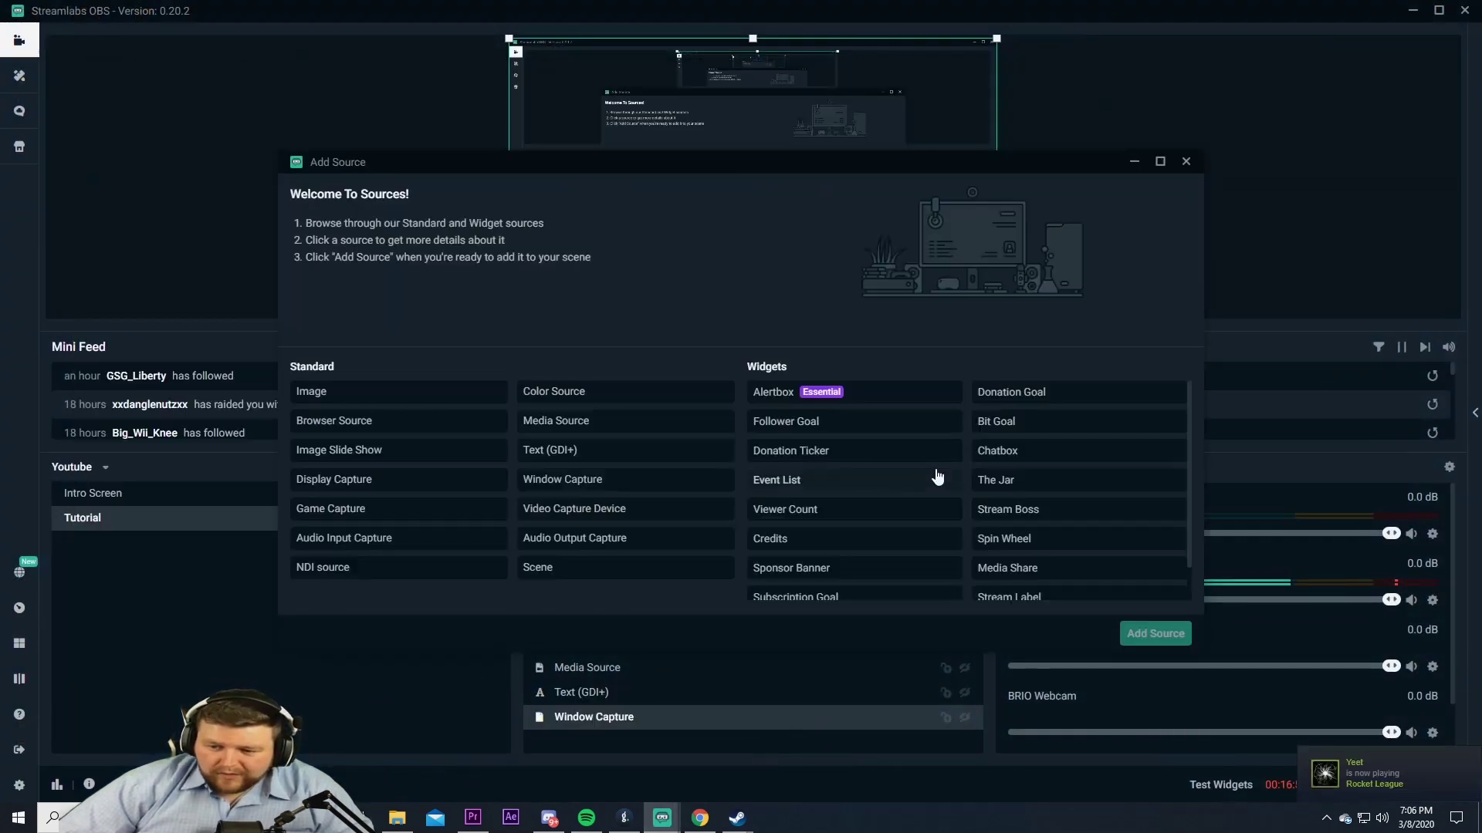
left_click(615, 512)
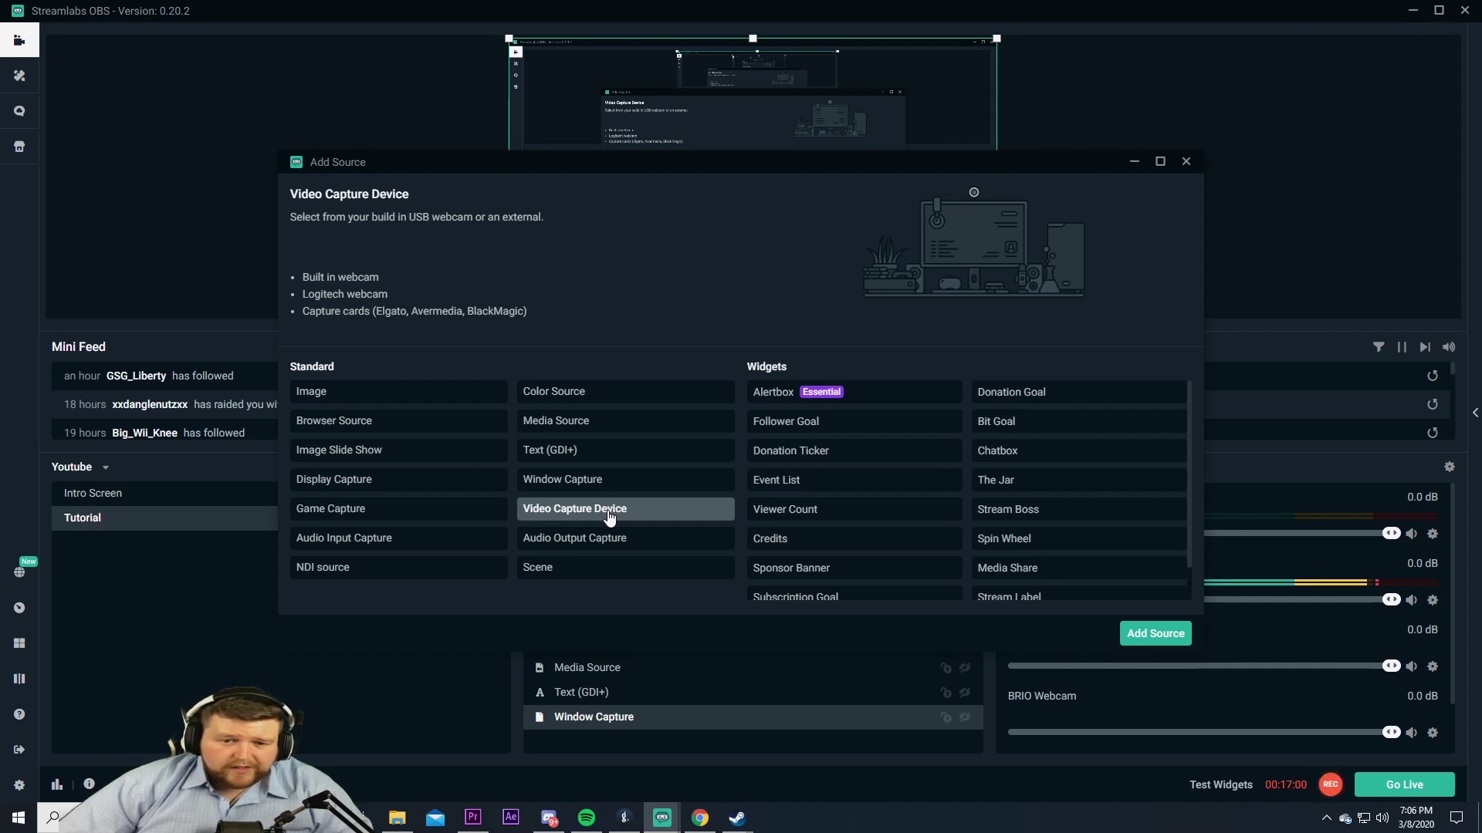
left_click(1150, 633)
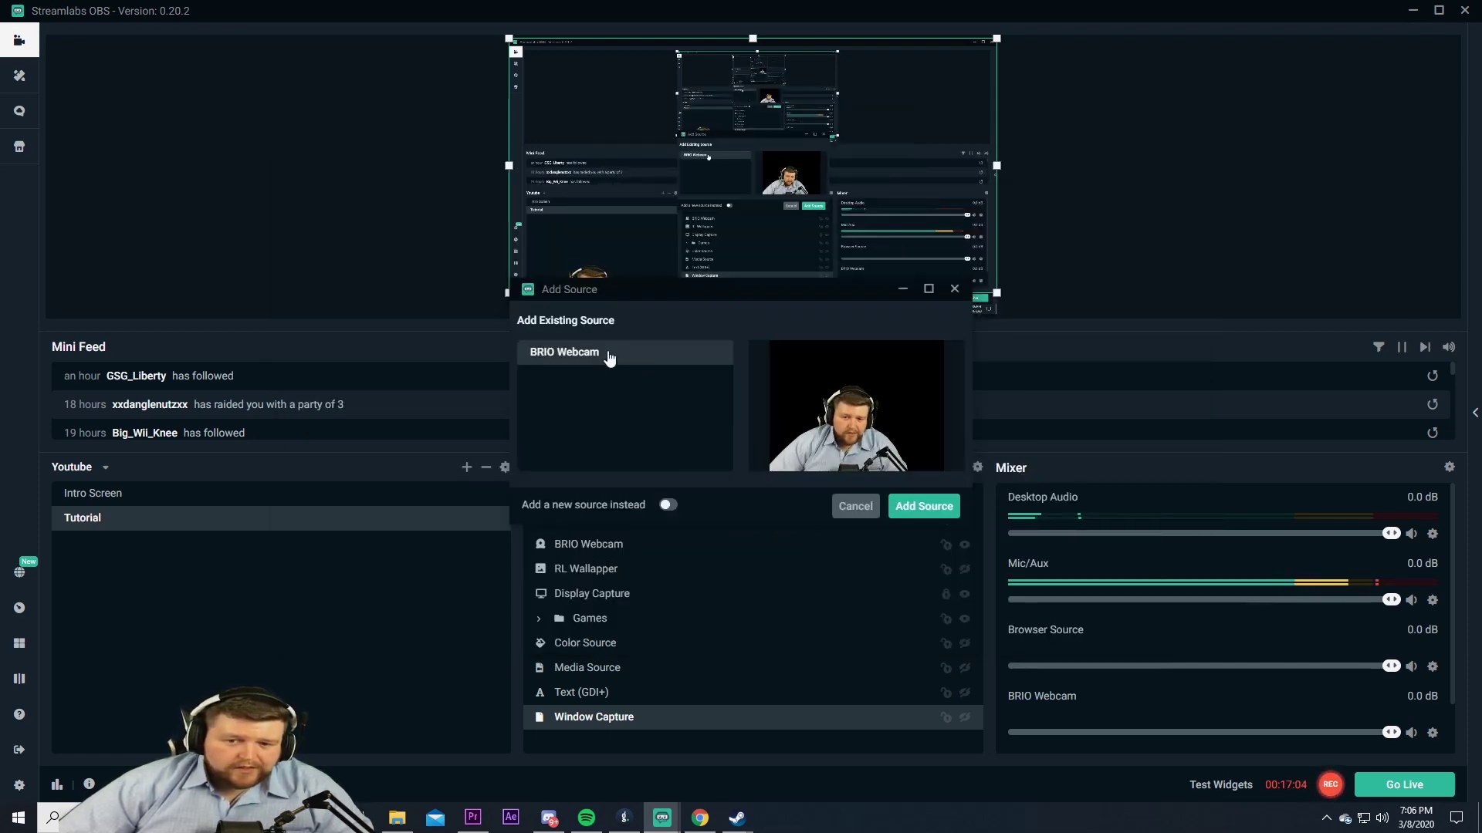
left_click(924, 507)
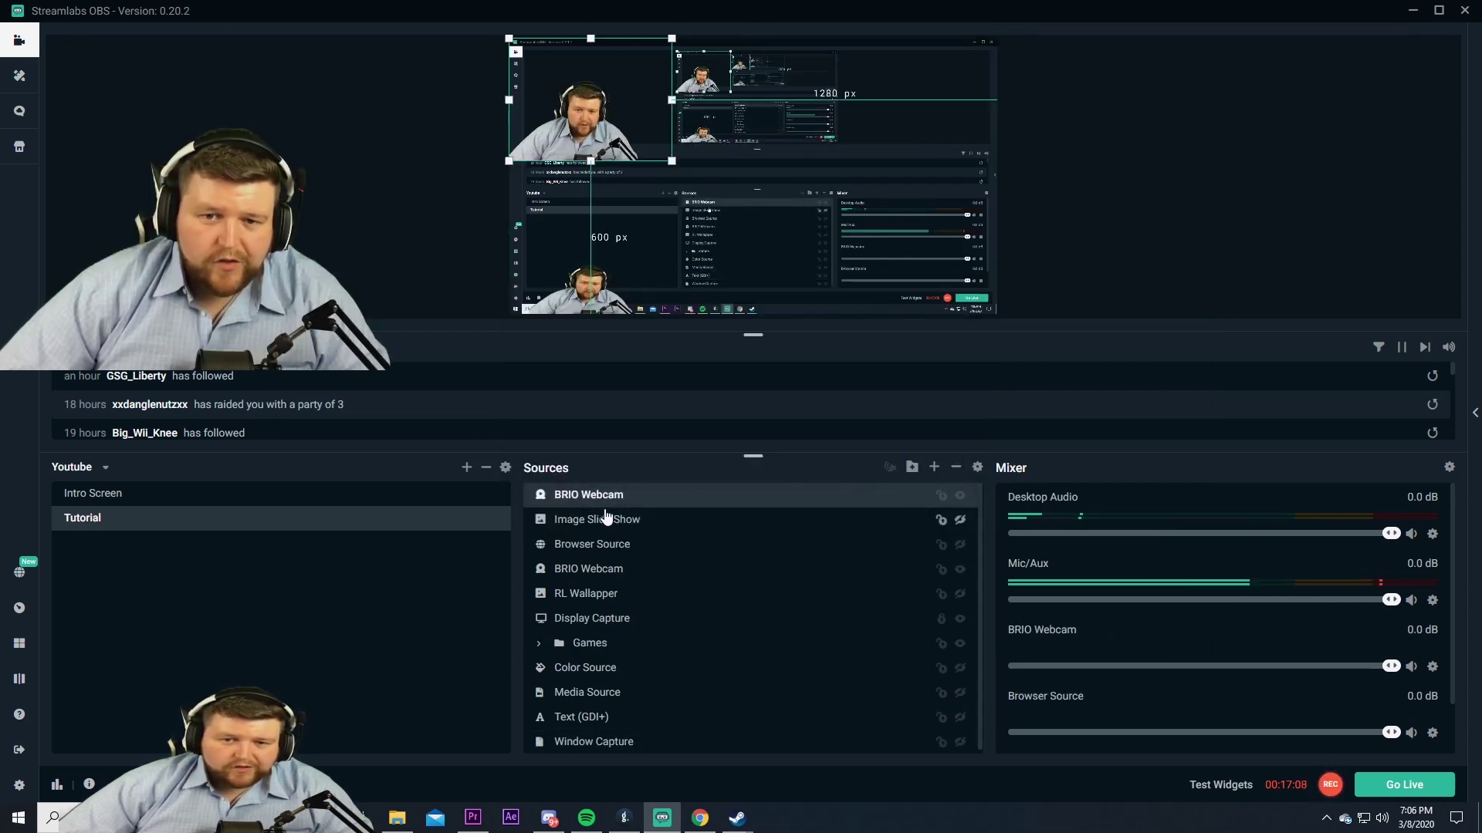
Review the added BRIO Webcam source's properties with Logitech BRIO as the device, and hide that source in the scene.
right_click(636, 494)
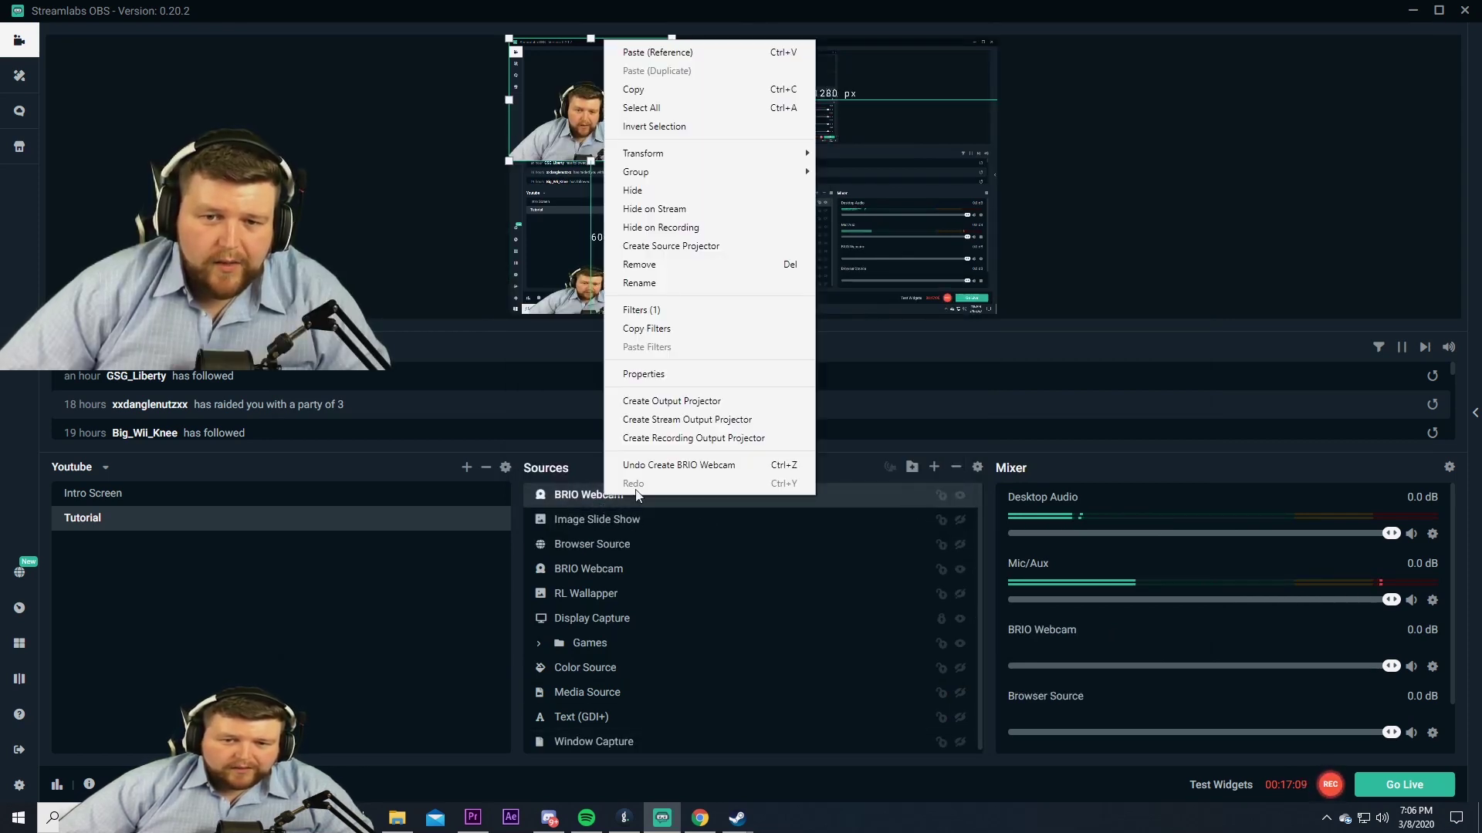
left_click(649, 375)
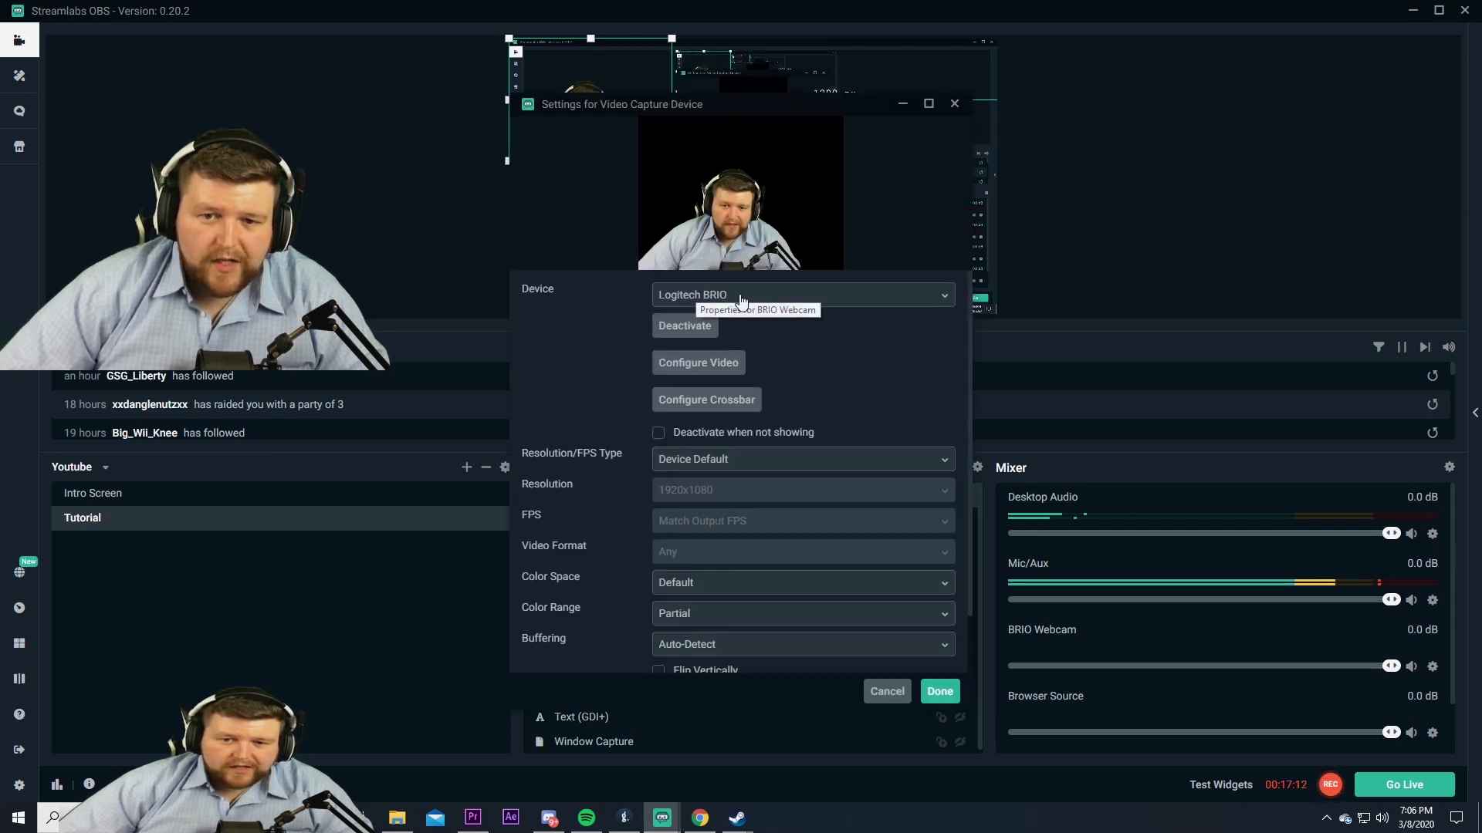
left_click(737, 297)
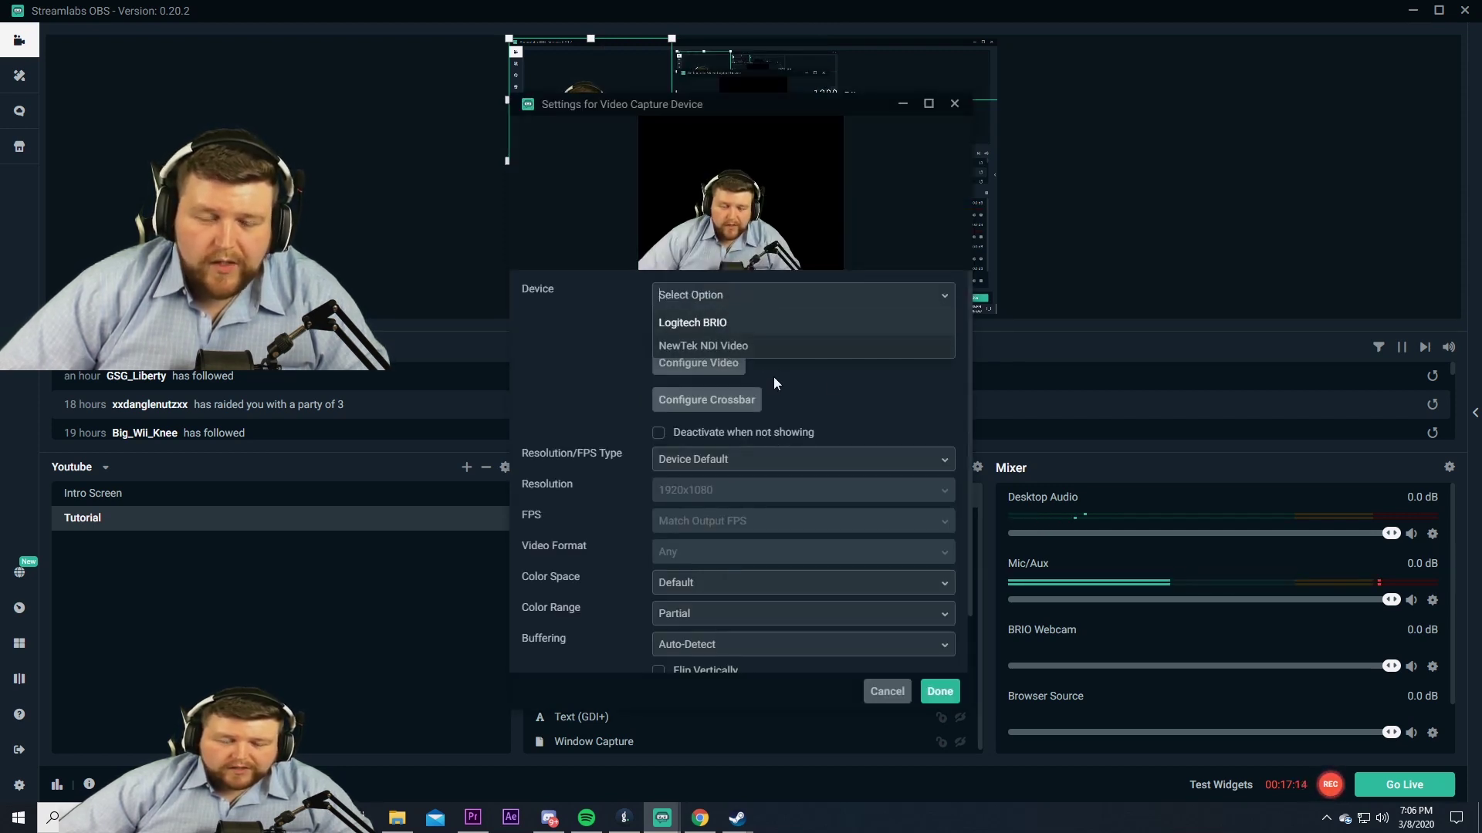
left_click(692, 323)
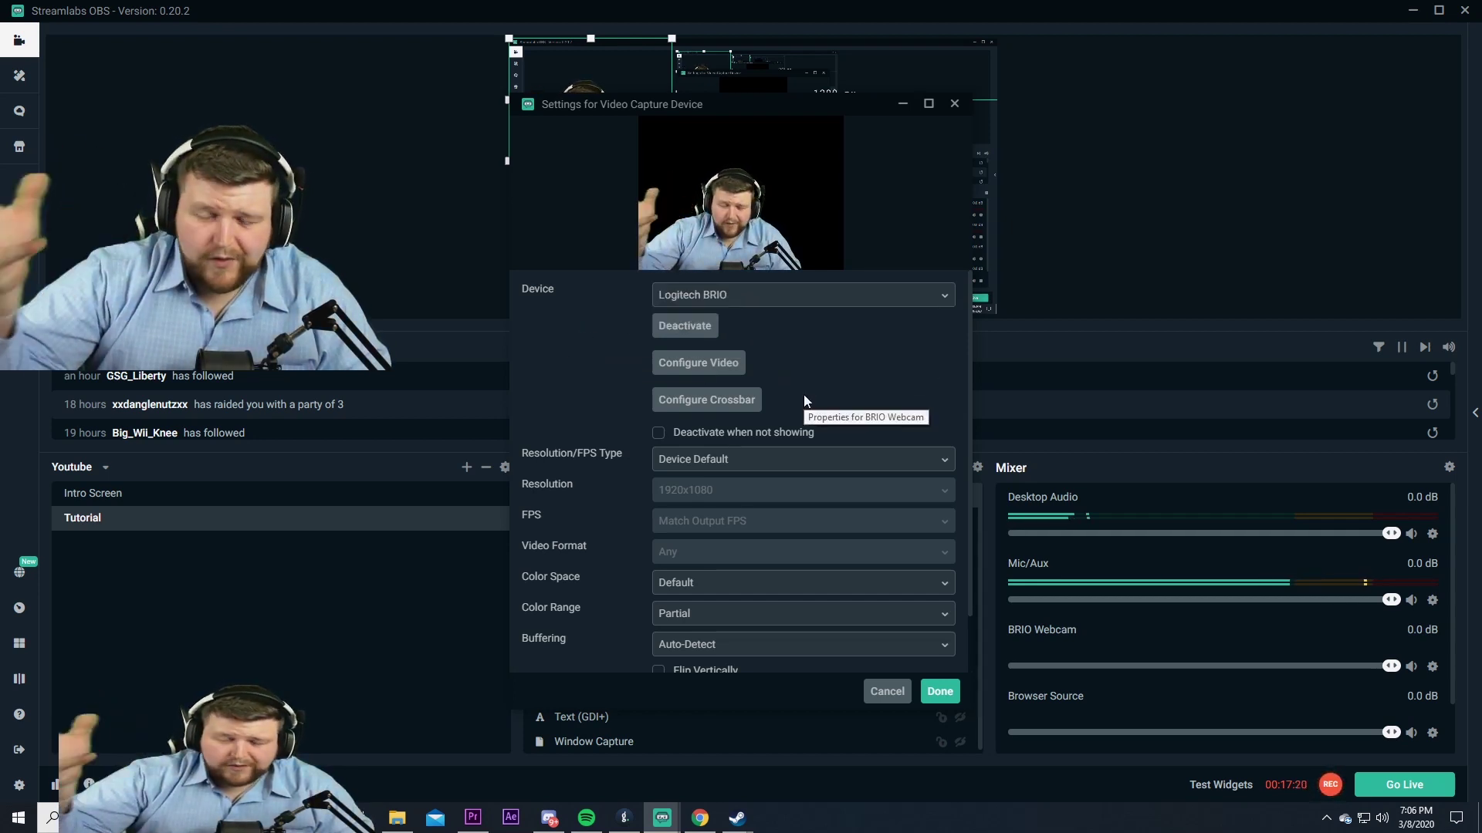
scroll(747, 486, "down", 2)
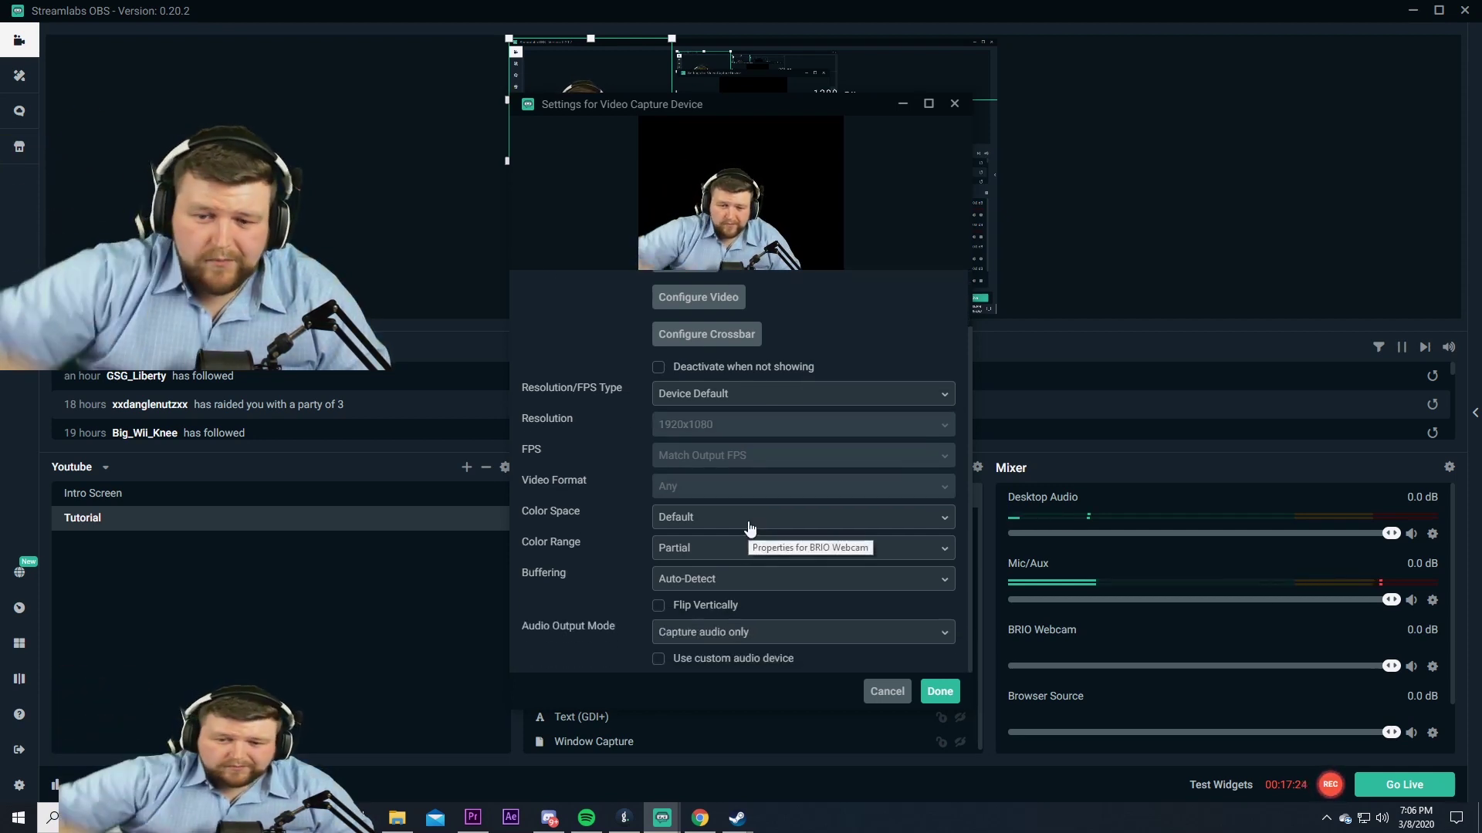
left_click(940, 691)
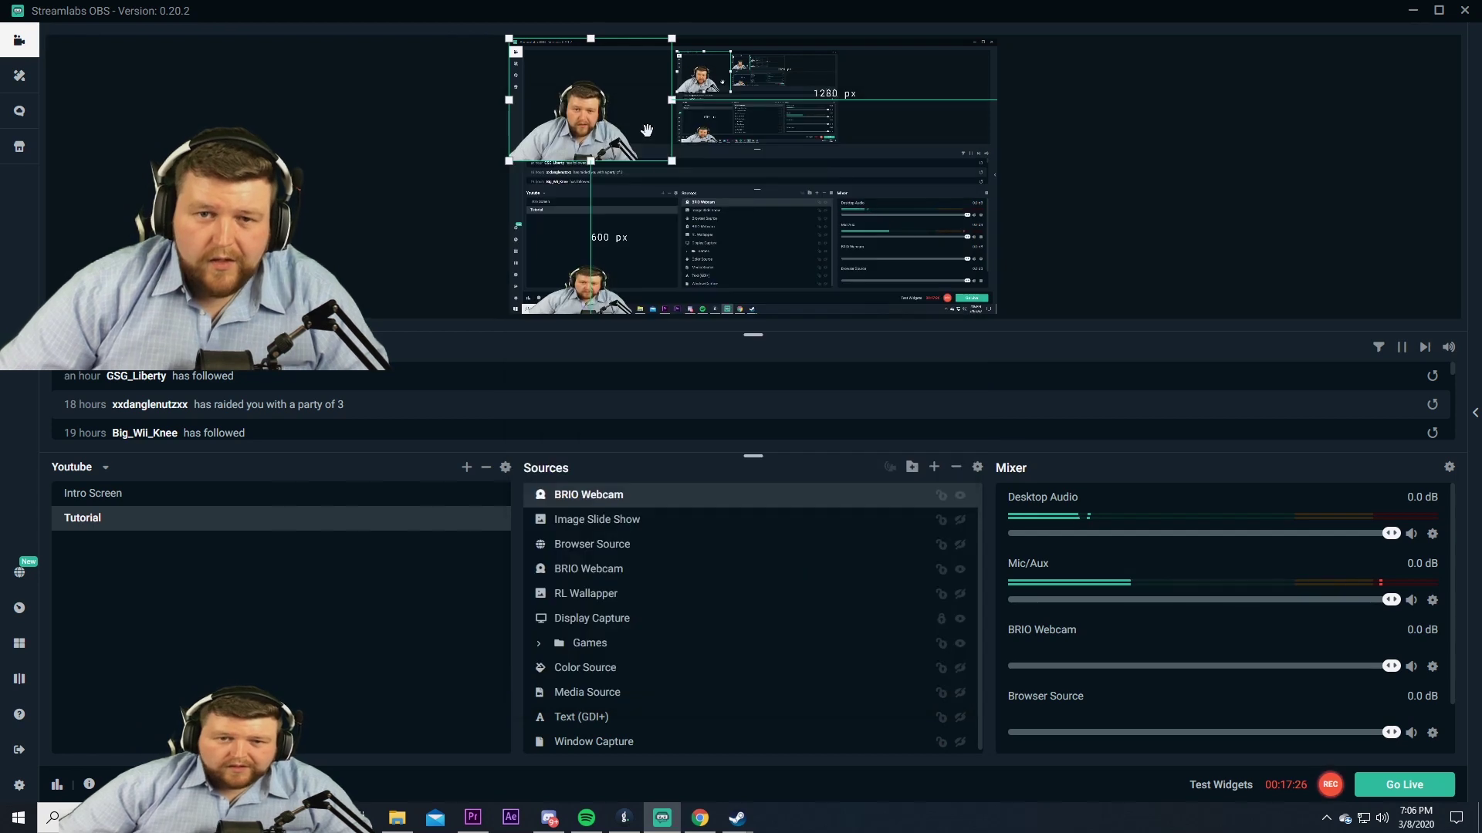
left_click(960, 494)
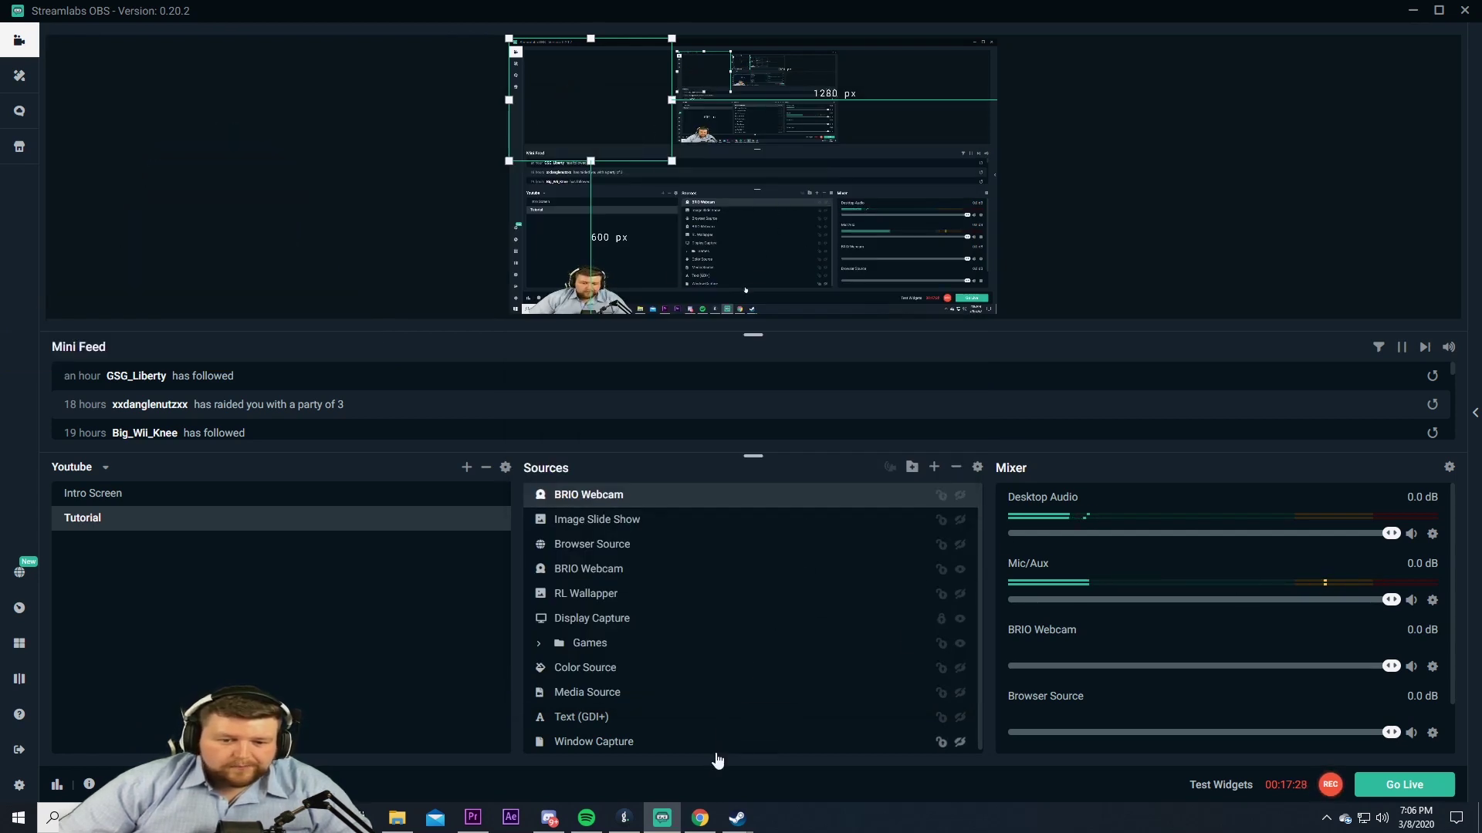
Move the selected BRIO Webcam source to the end of the source list, and bring up the Audio Output Capture source description.
left_click_drag(713, 747, 715, 748)
left_click(934, 466)
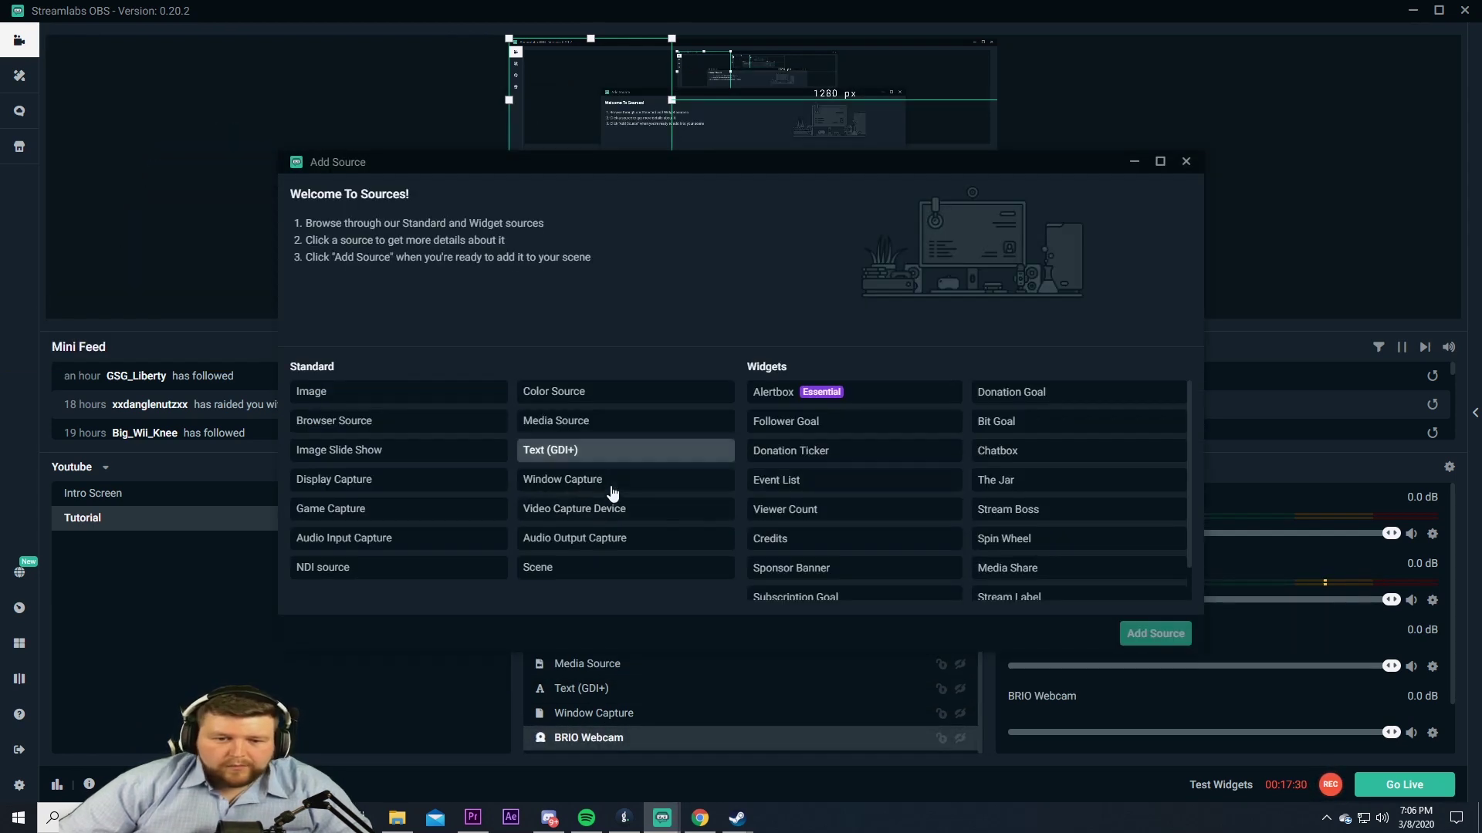
left_click(593, 537)
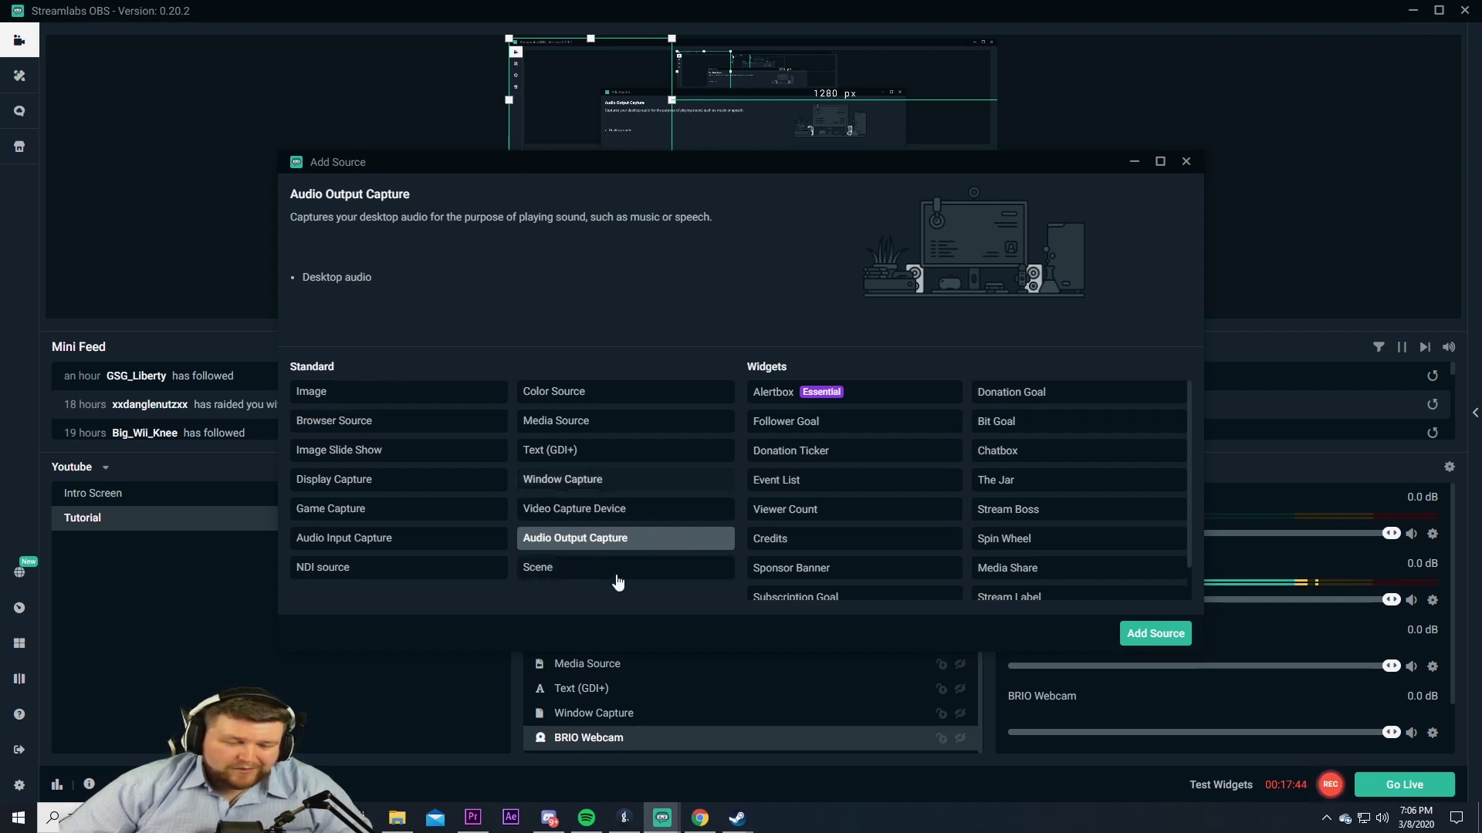
View the Scene source type and the existing Intro Screen scene offered for it, without adding it.
left_click(677, 569)
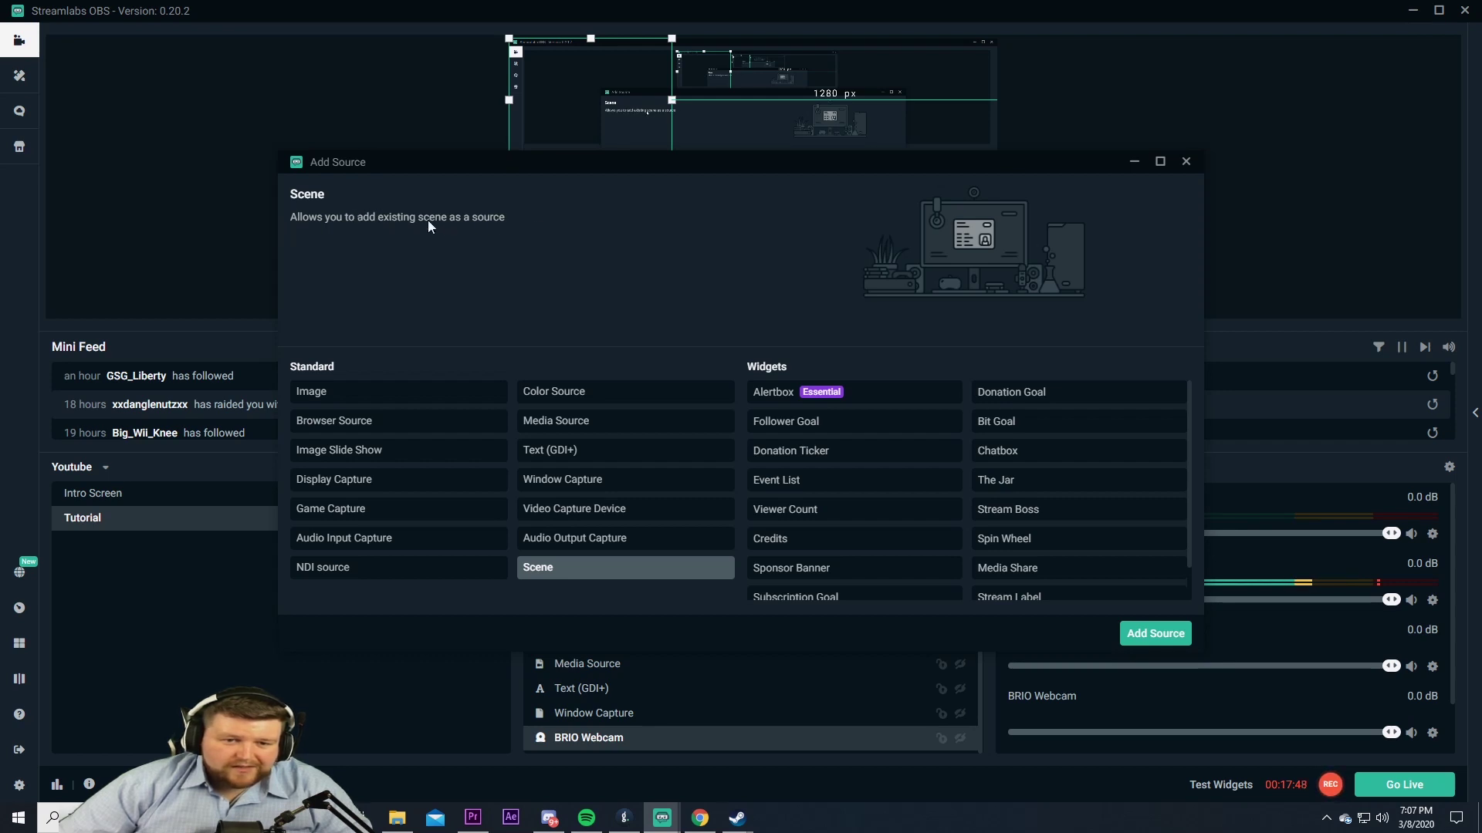
left_click(1155, 633)
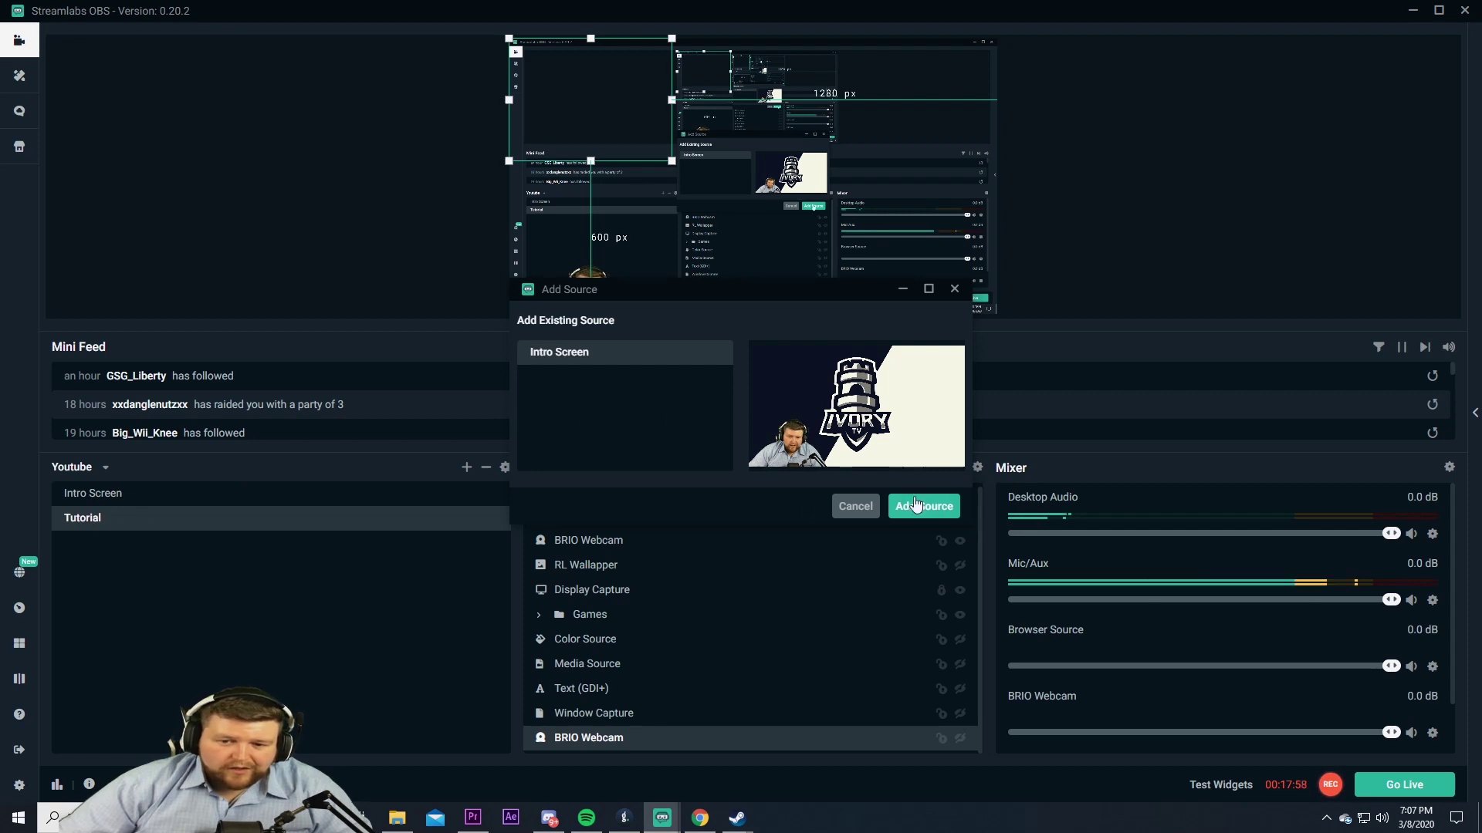
left_click(855, 507)
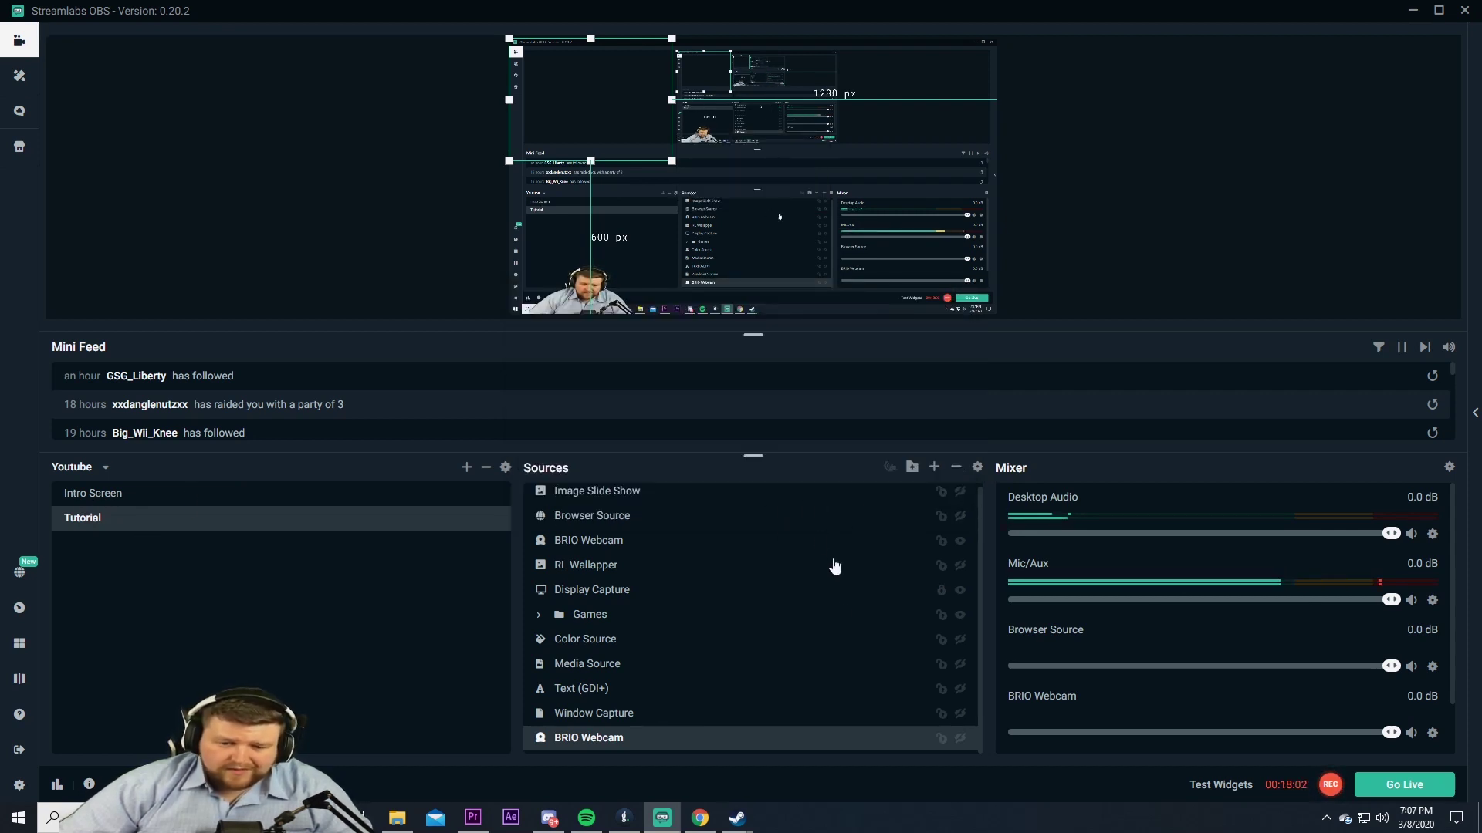
scroll(872, 556, "up", 1)
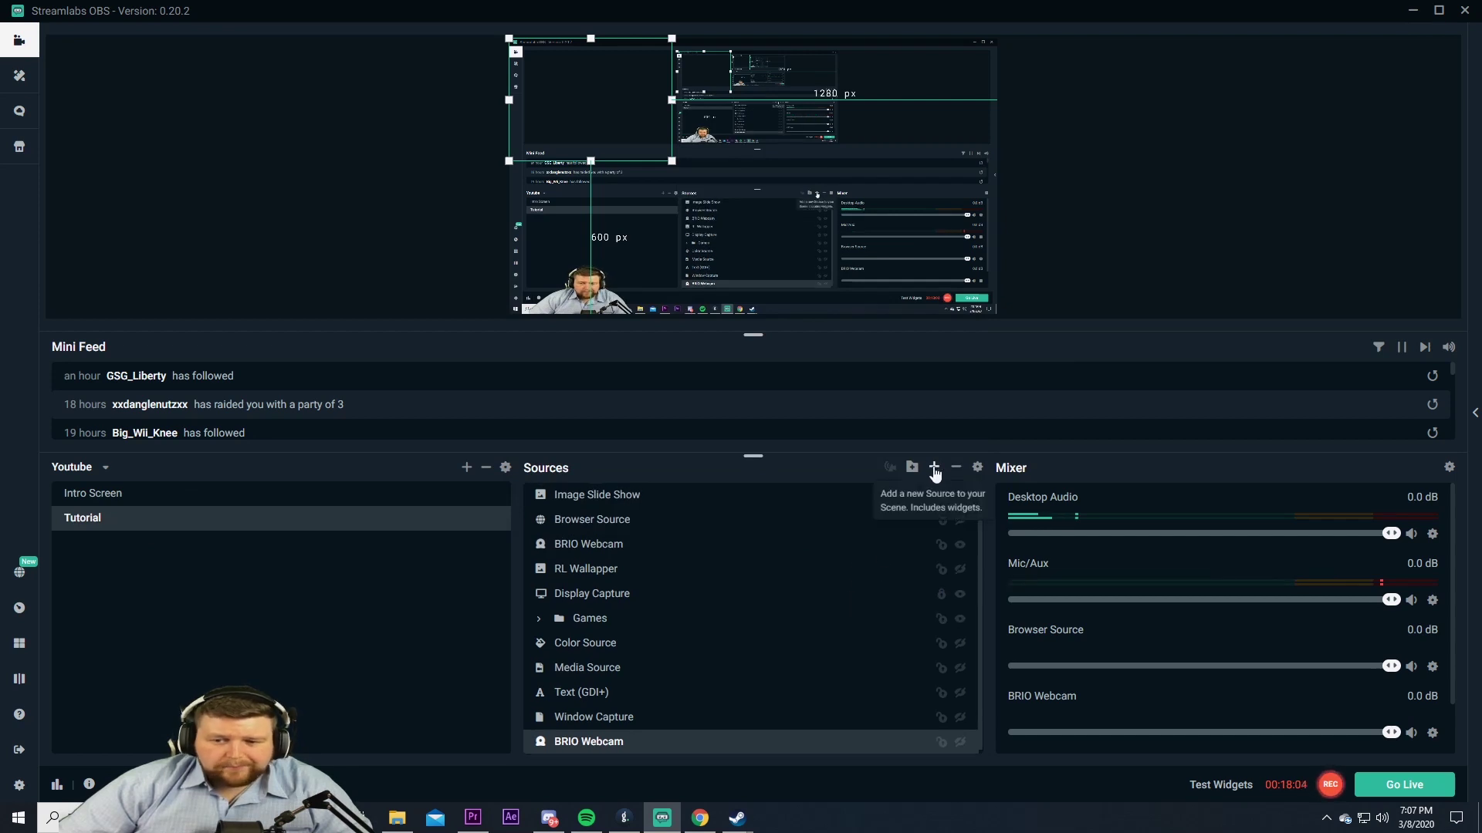
Add an Alertbox widget as a new source in the Tutorial scene.
left_click(934, 471)
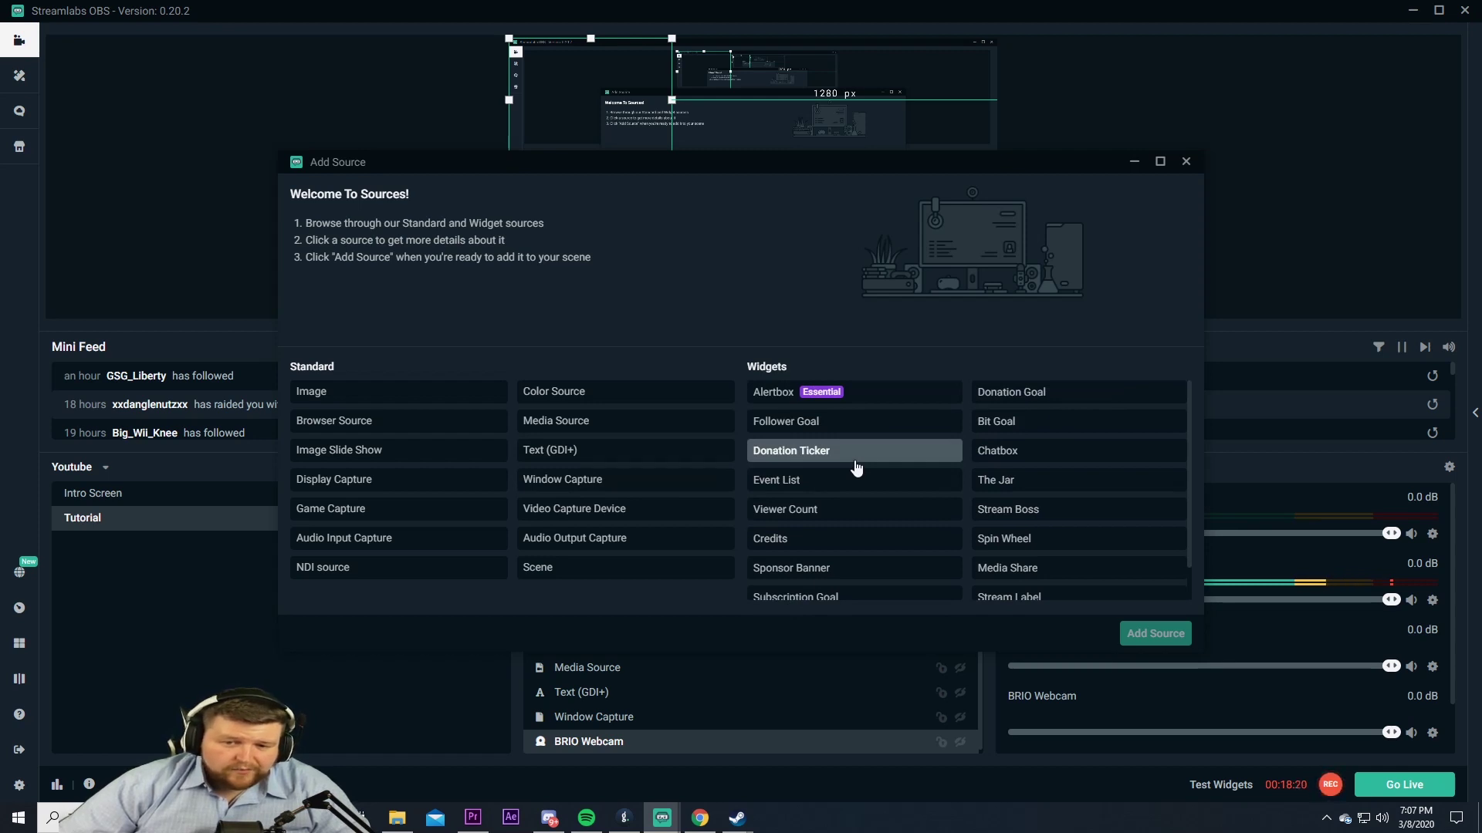
left_click(781, 401)
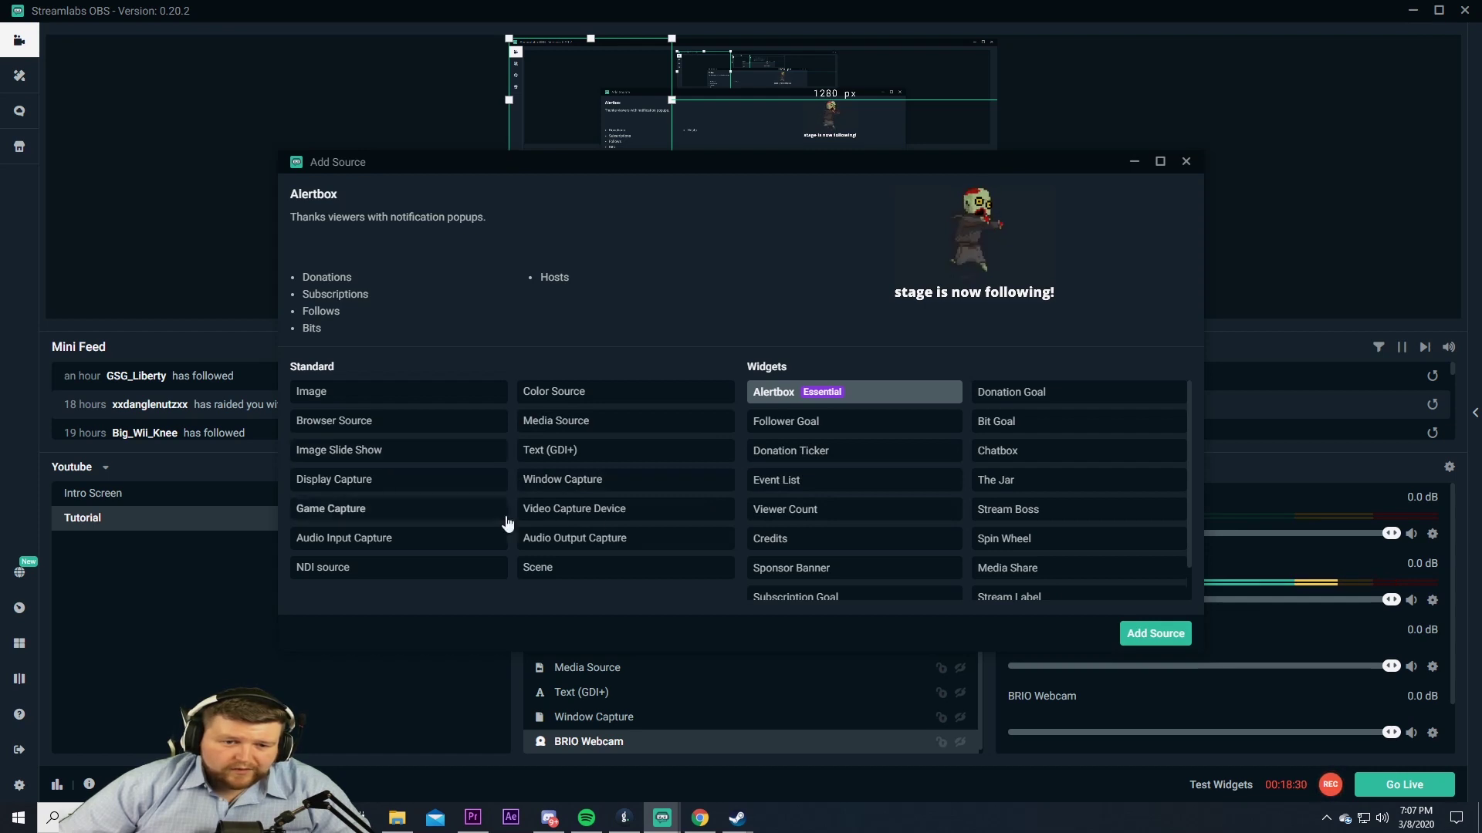
left_click(1169, 639)
left_click(924, 506)
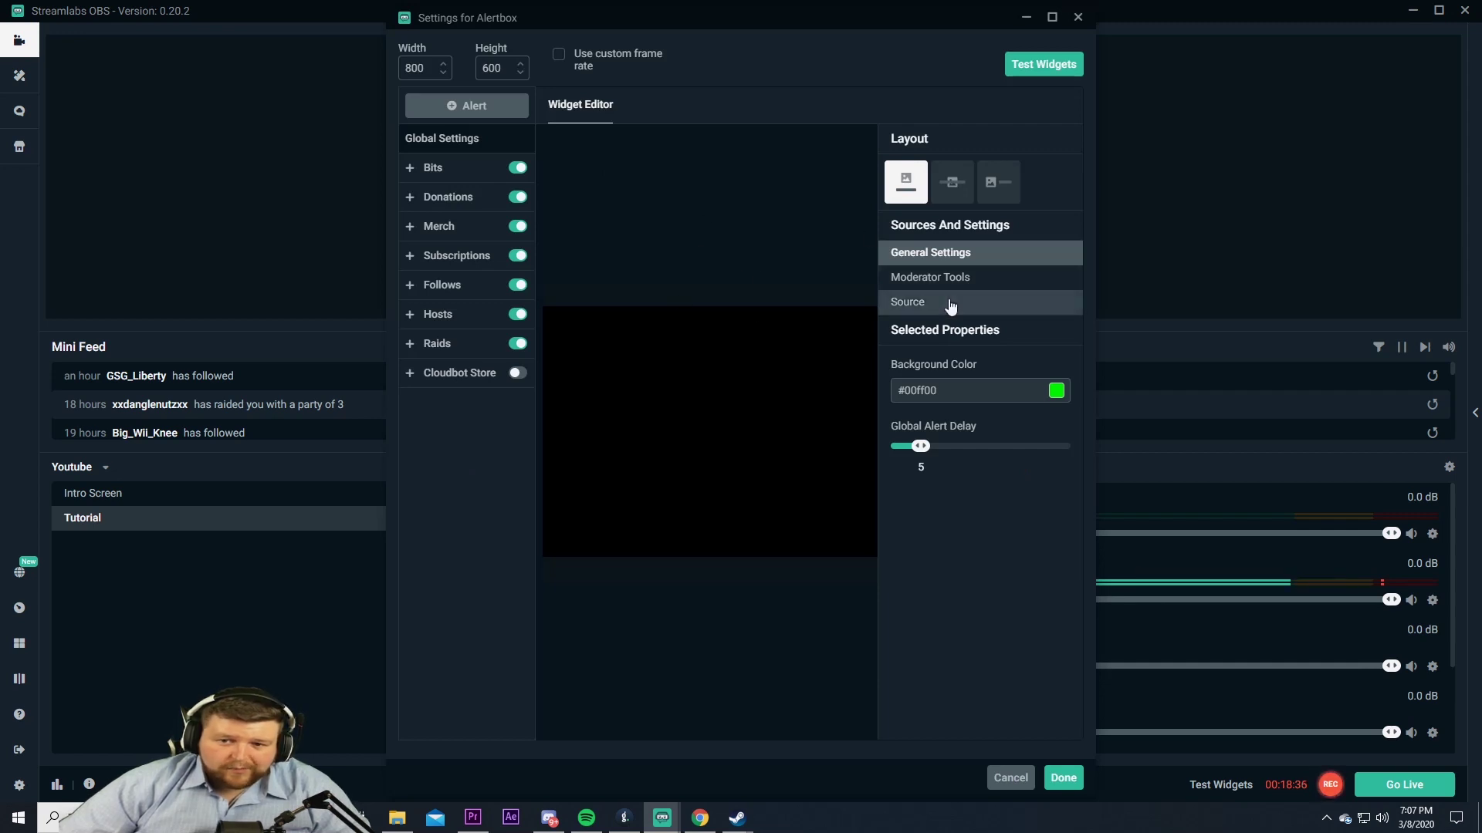
Look through the Bits alert variations in the Alertbox settings, and collapse the group again.
left_click(410, 168)
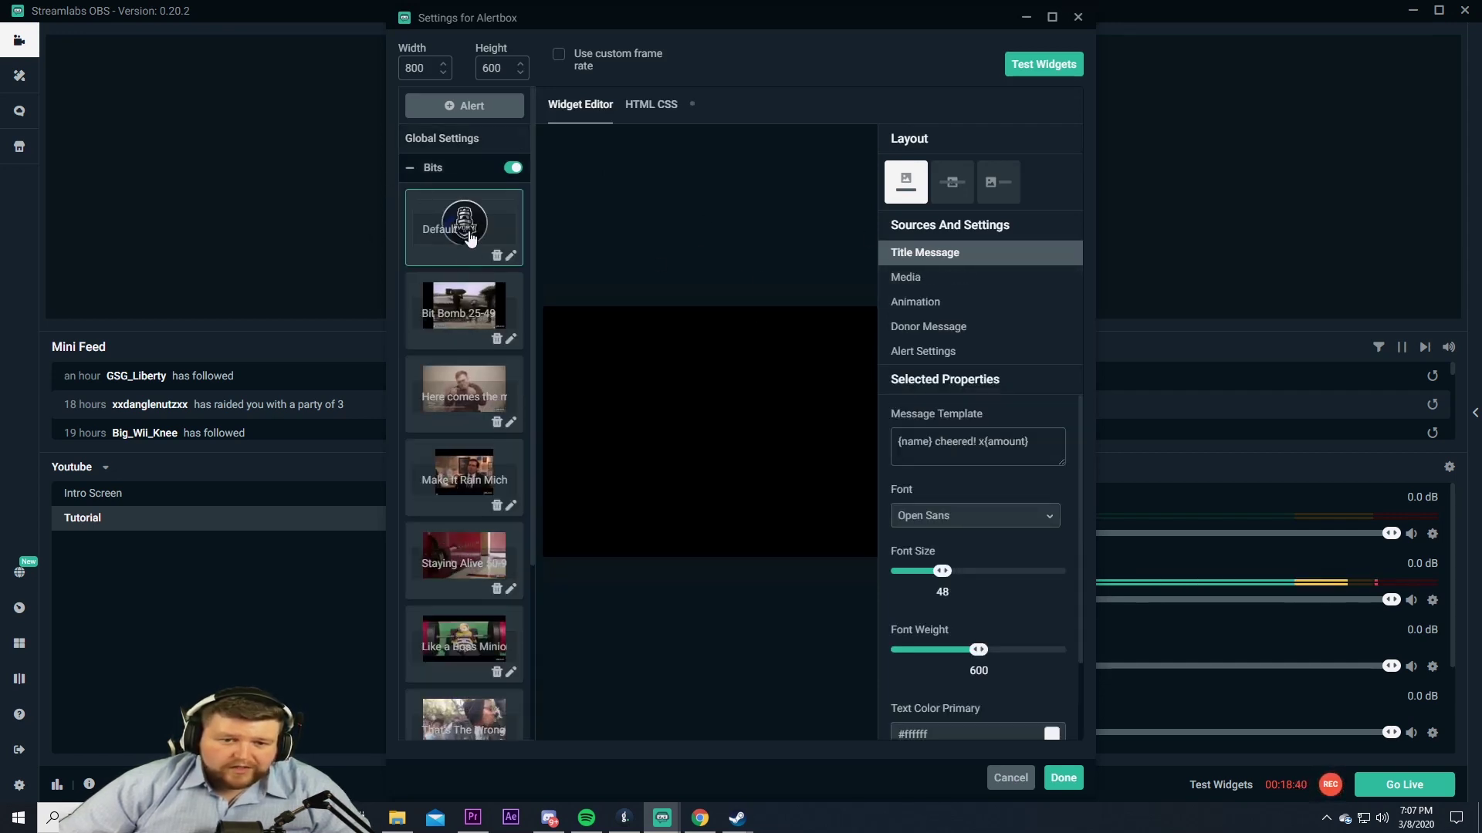
scroll(483, 545, "down", 1)
scroll(483, 538, "down", 2)
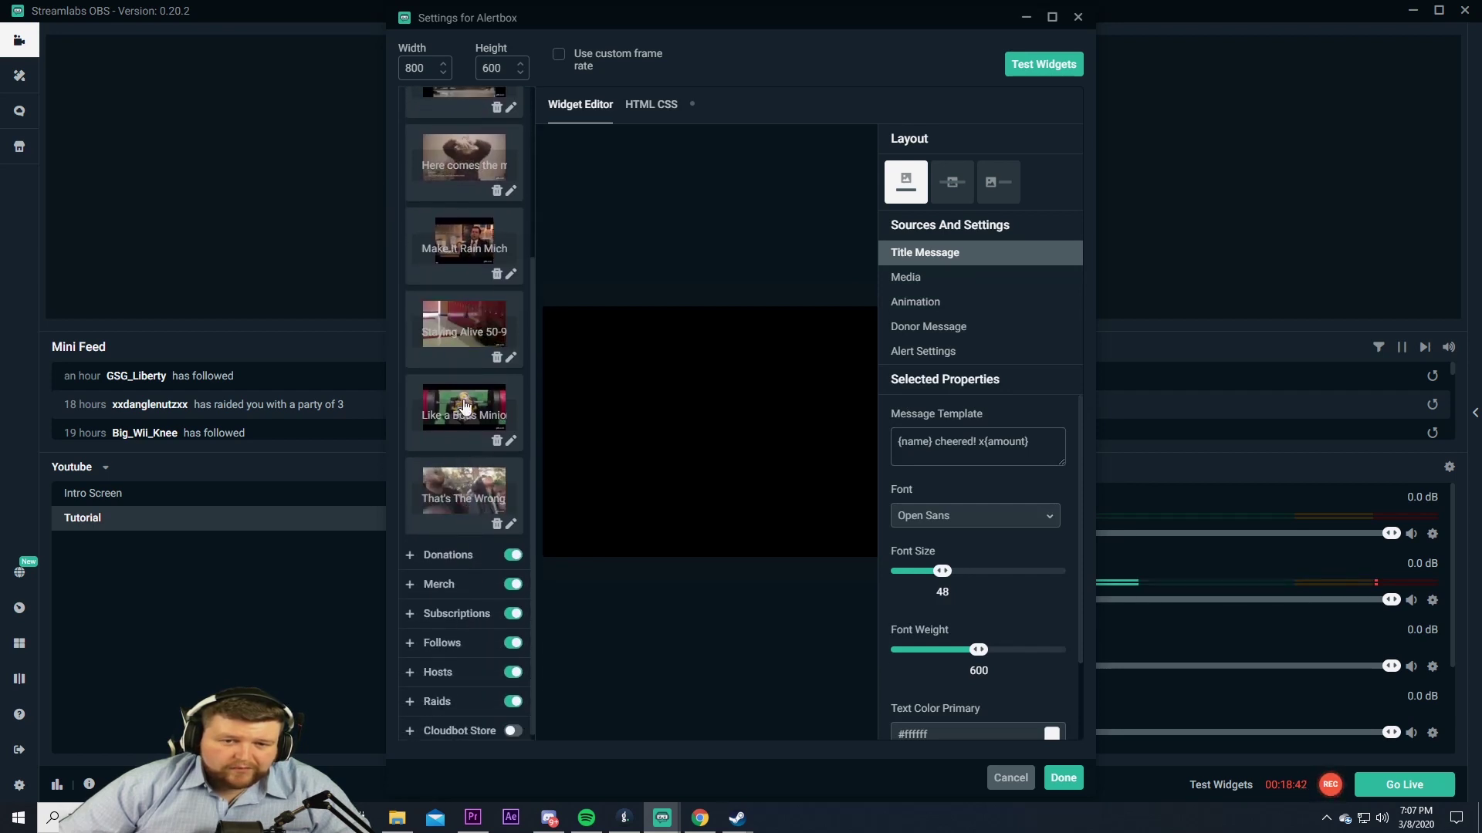
scroll(484, 463, "up", 3)
left_click_drag(602, 28, 715, 95)
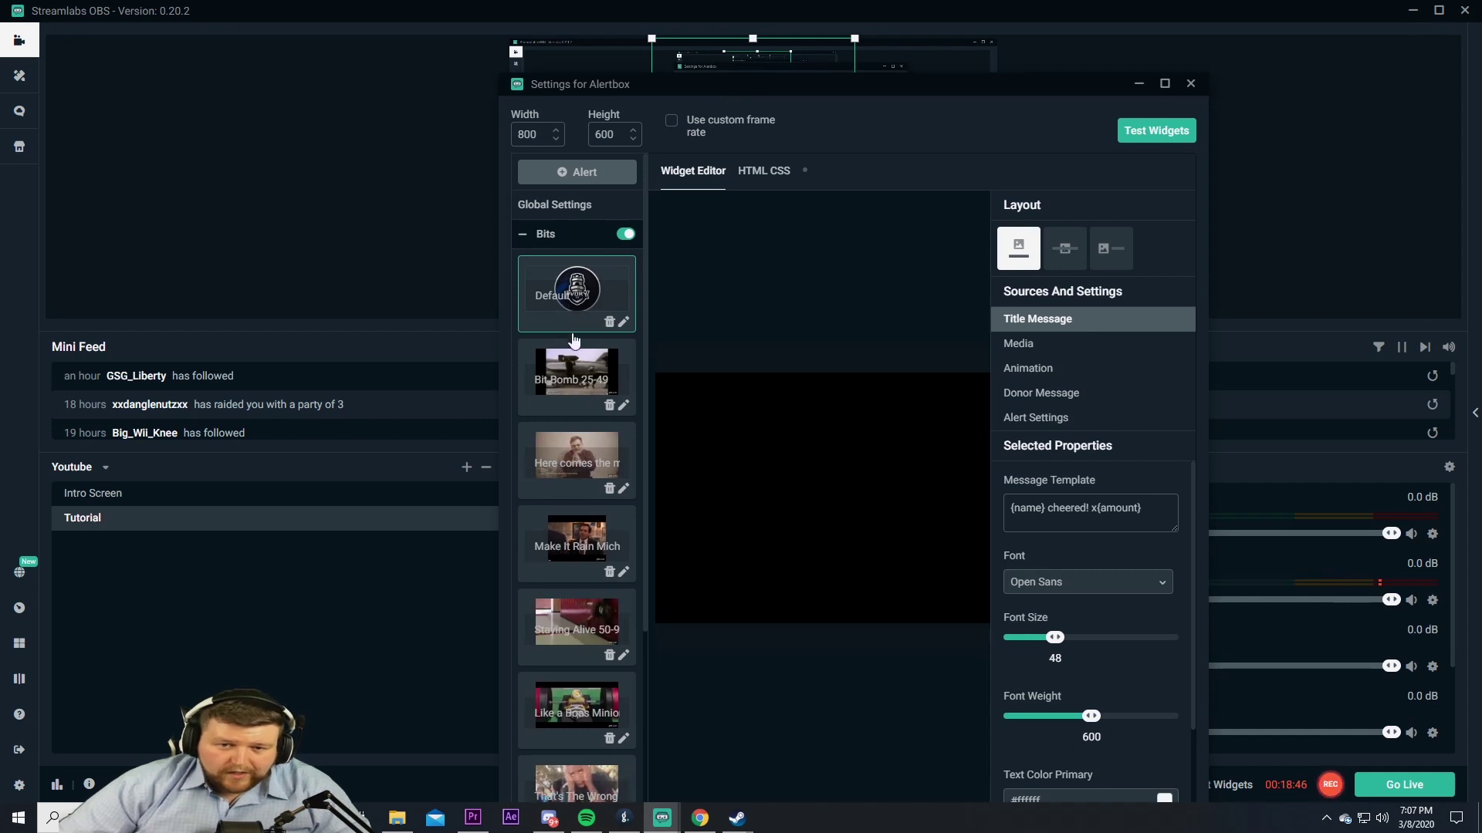
left_click(524, 236)
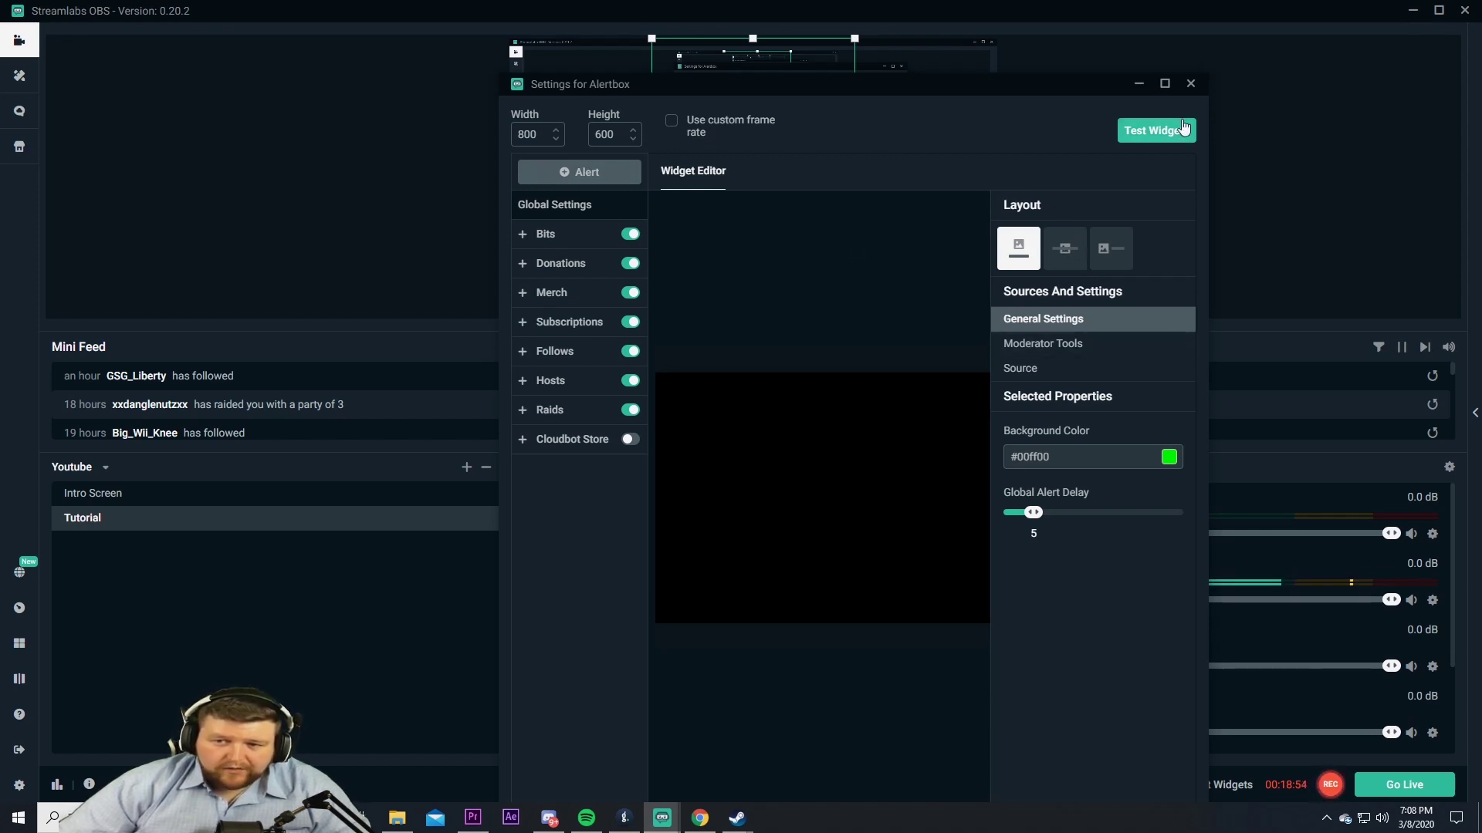
Trigger a test Follow alert from the Alertbox settings, and hide the Alert Box source in the scene.
left_click(1143, 132)
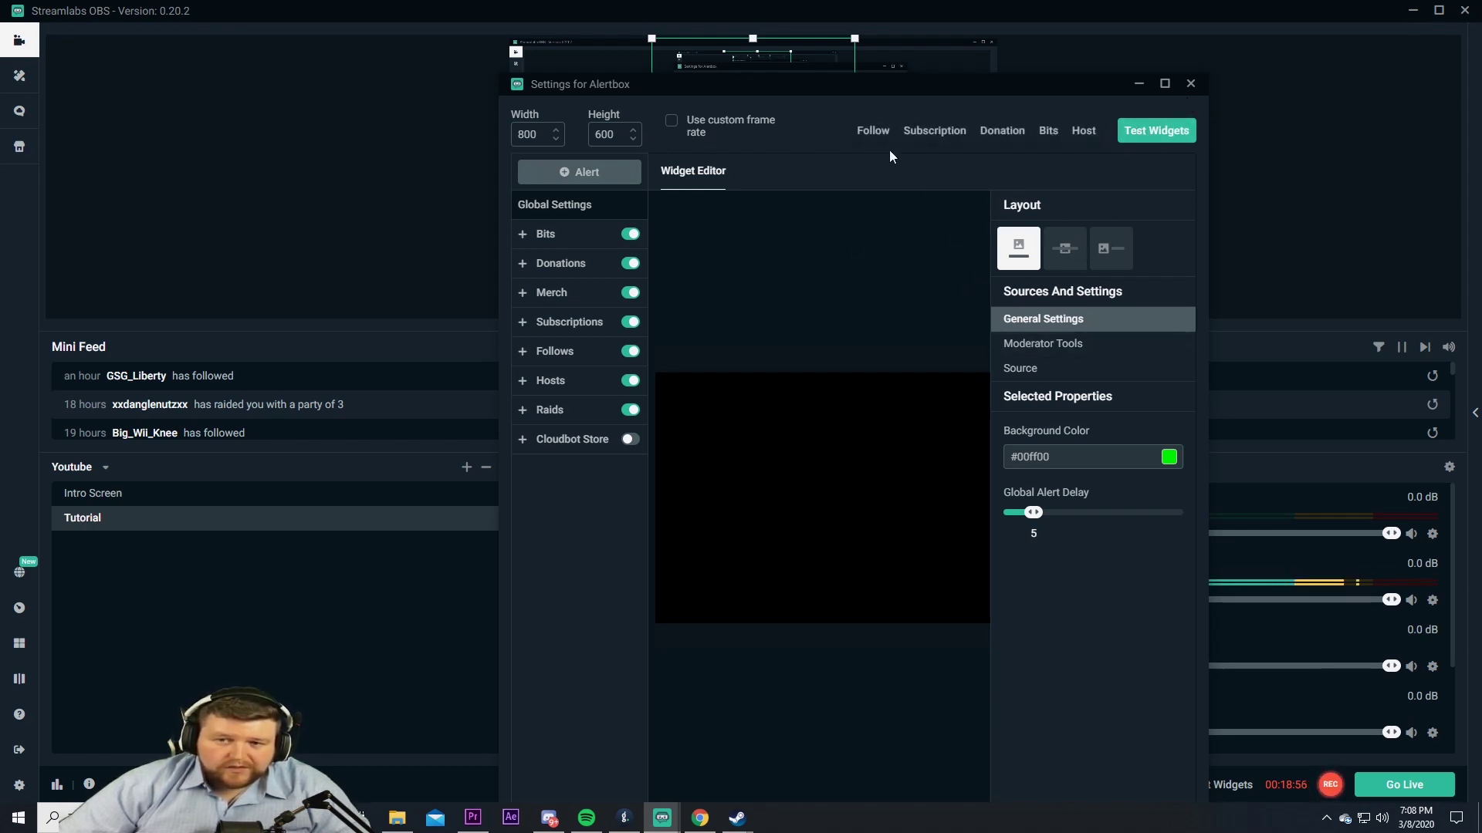
left_click(872, 133)
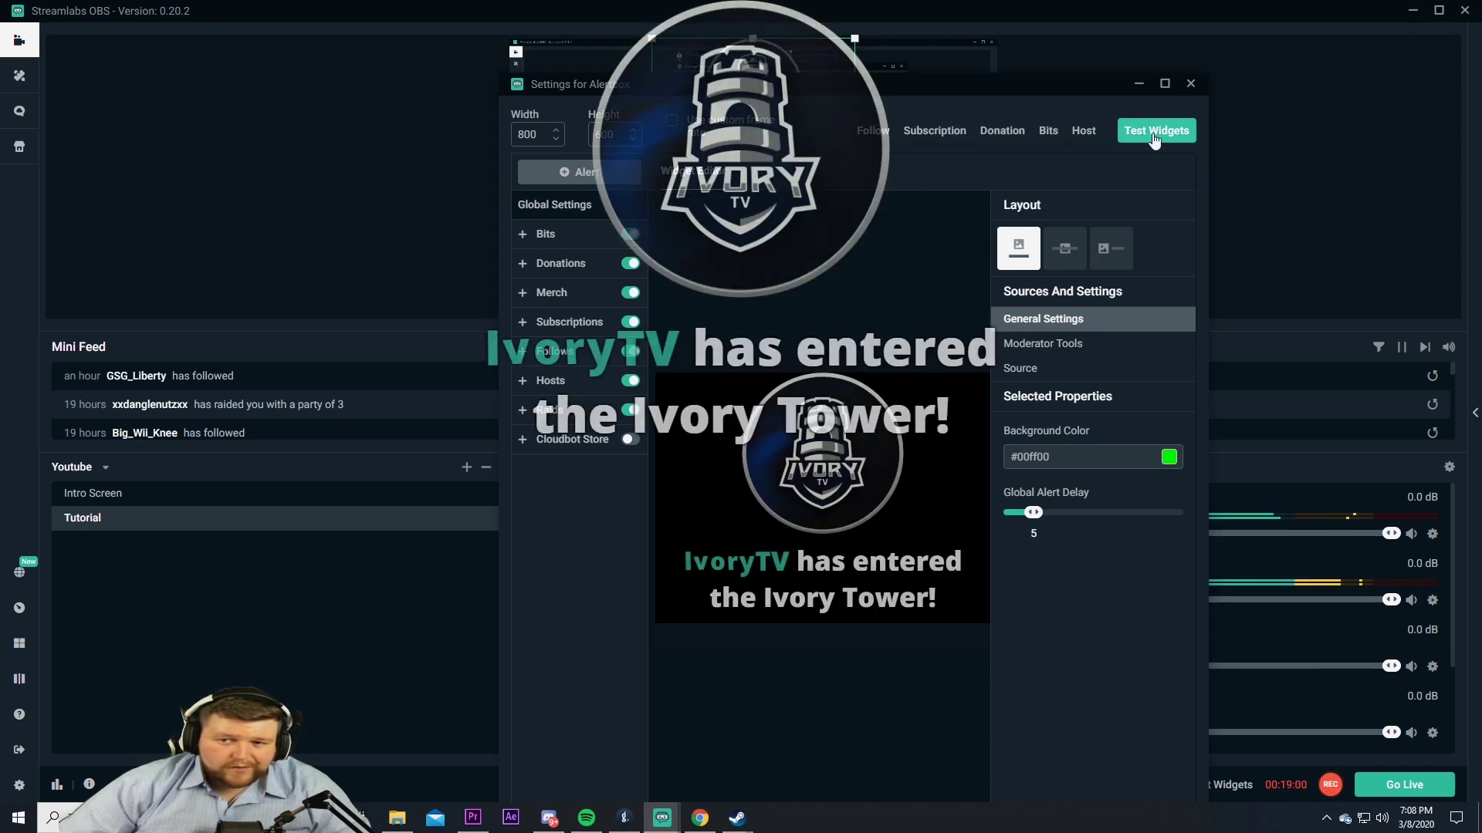
left_click(1191, 83)
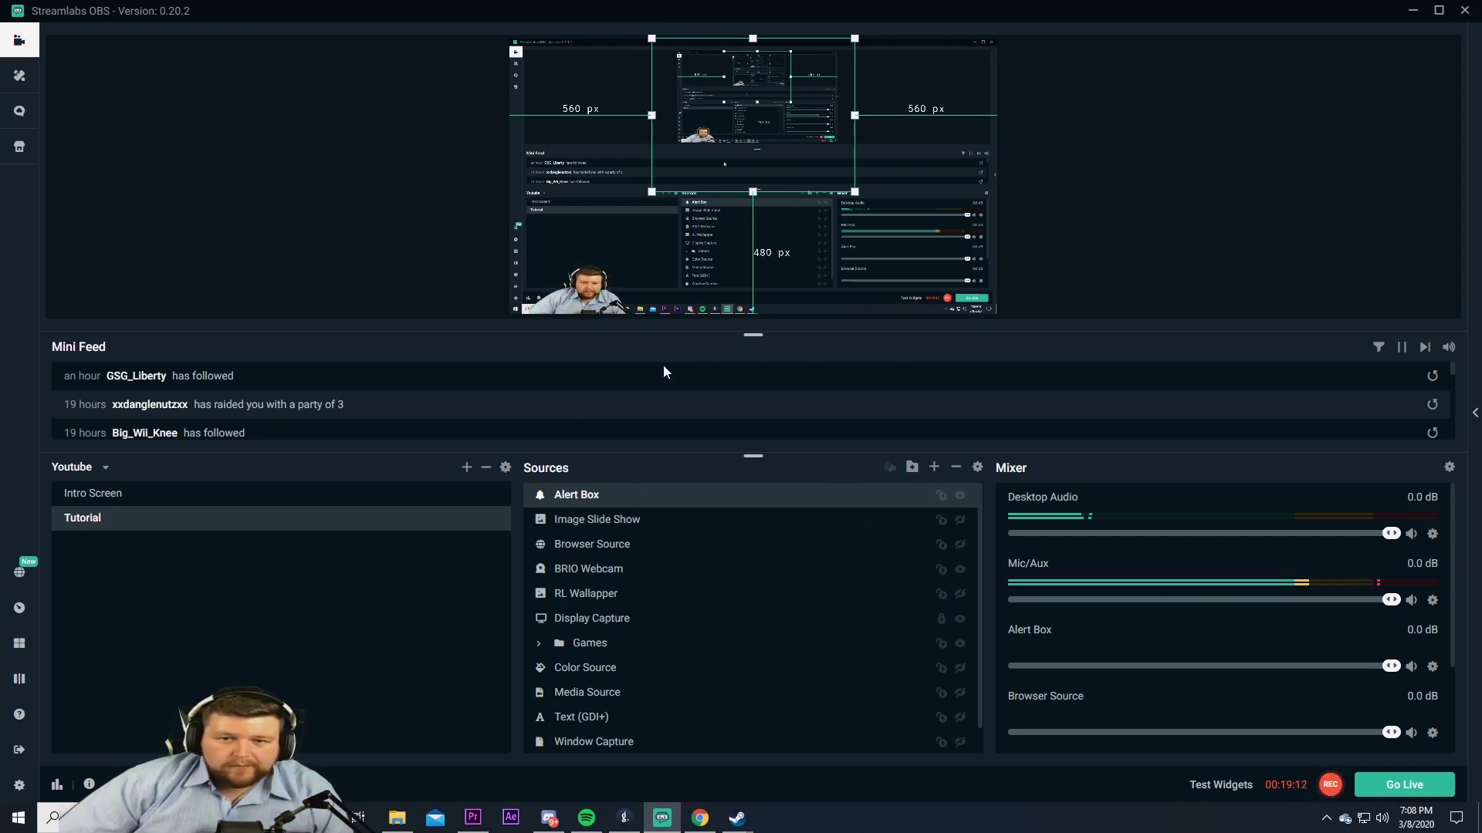
left_click(961, 498)
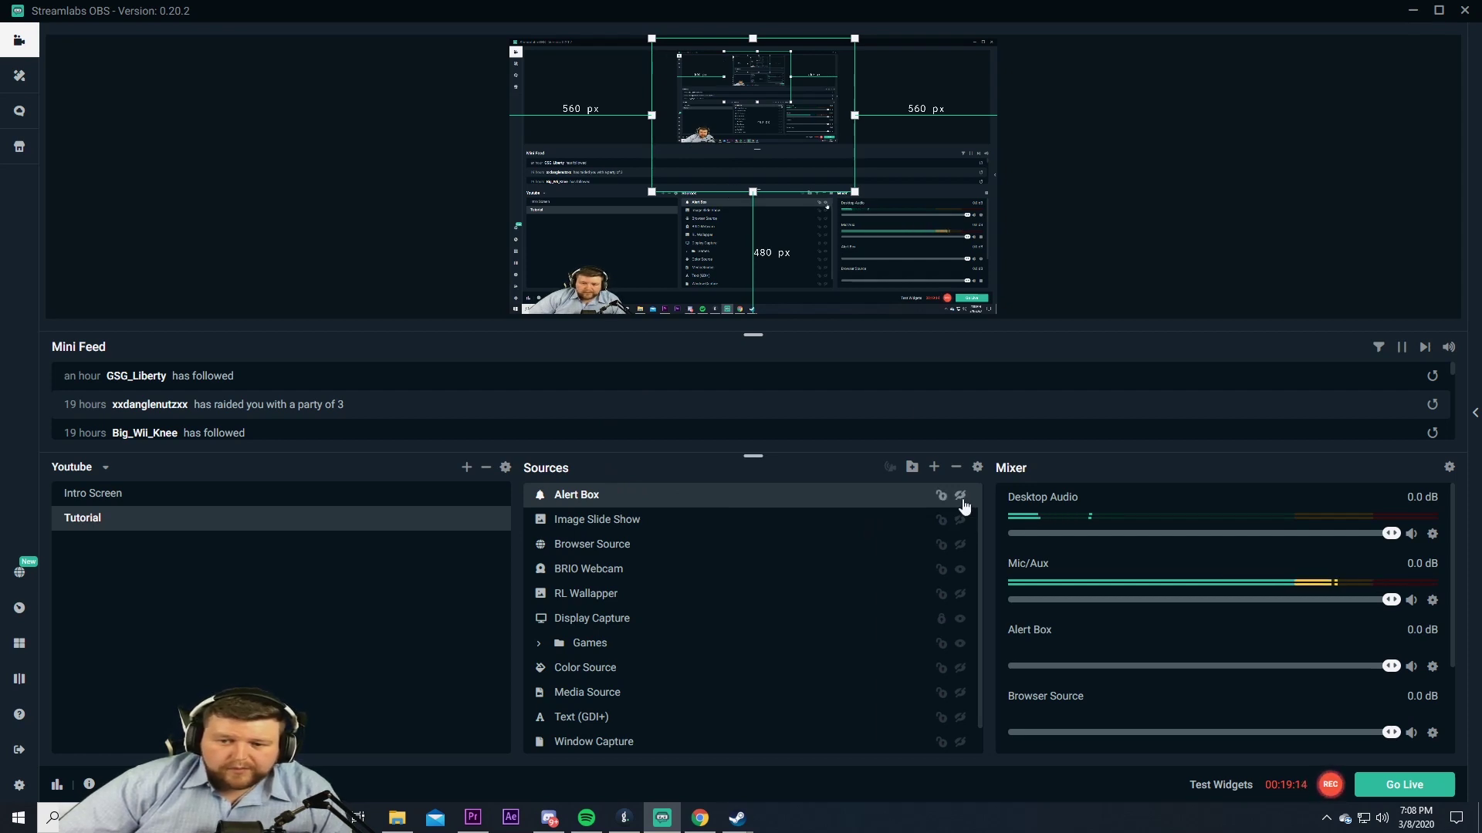
Add a Follower Goal widget source named Follower Goal, keeping its existing goal settings.
left_click(934, 467)
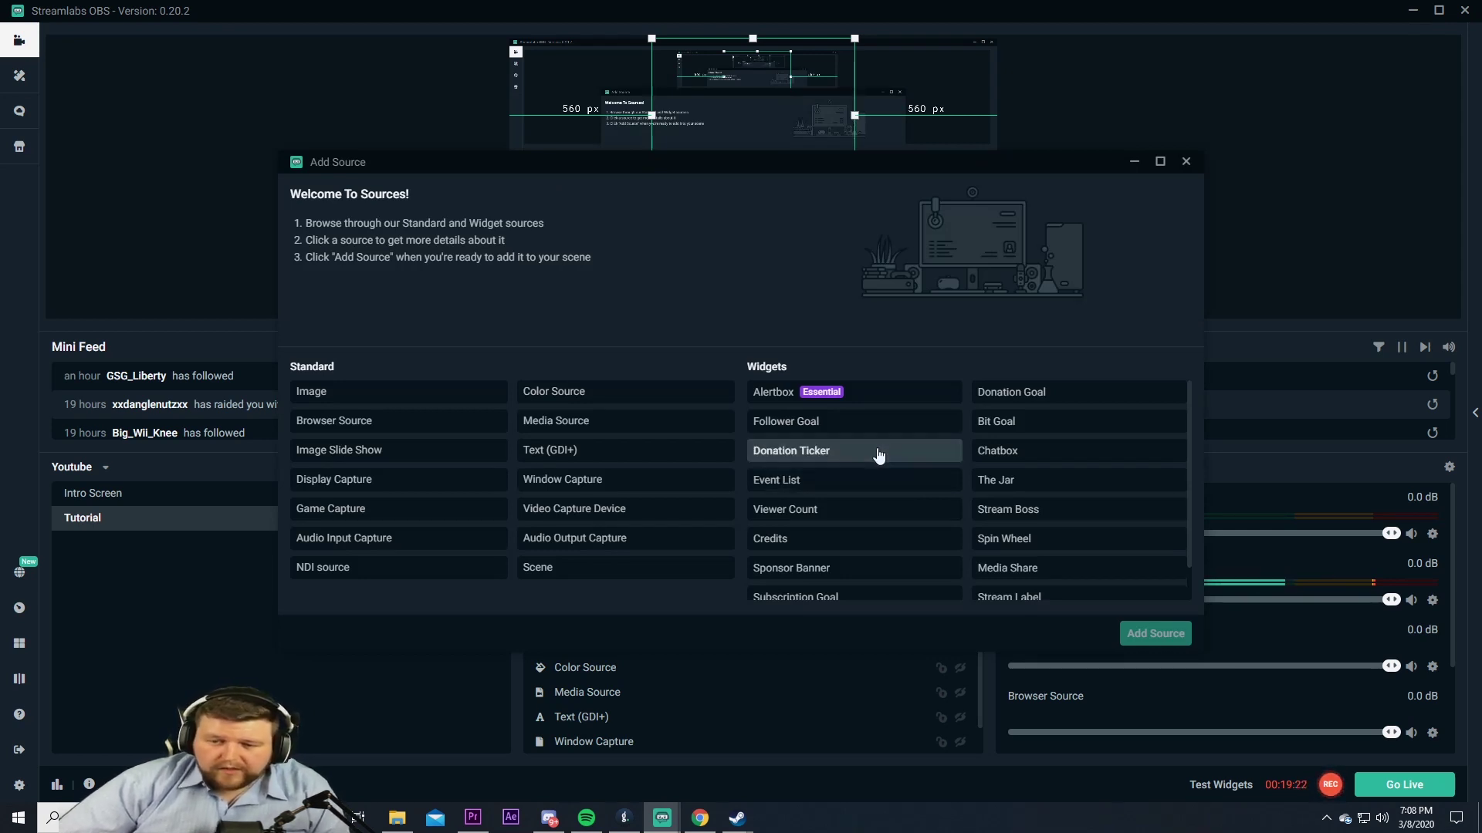
left_click(847, 436)
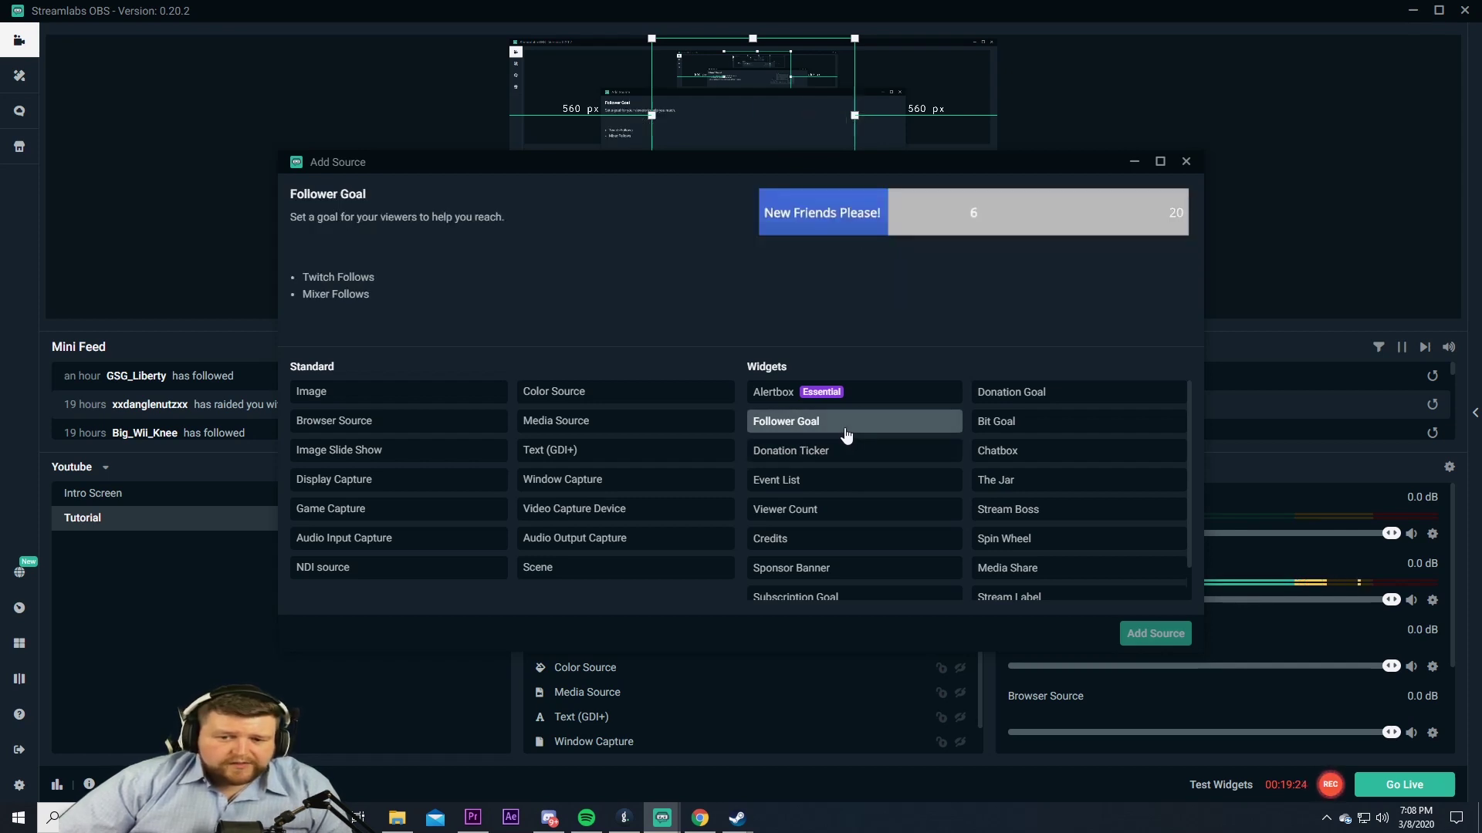
left_click(1135, 638)
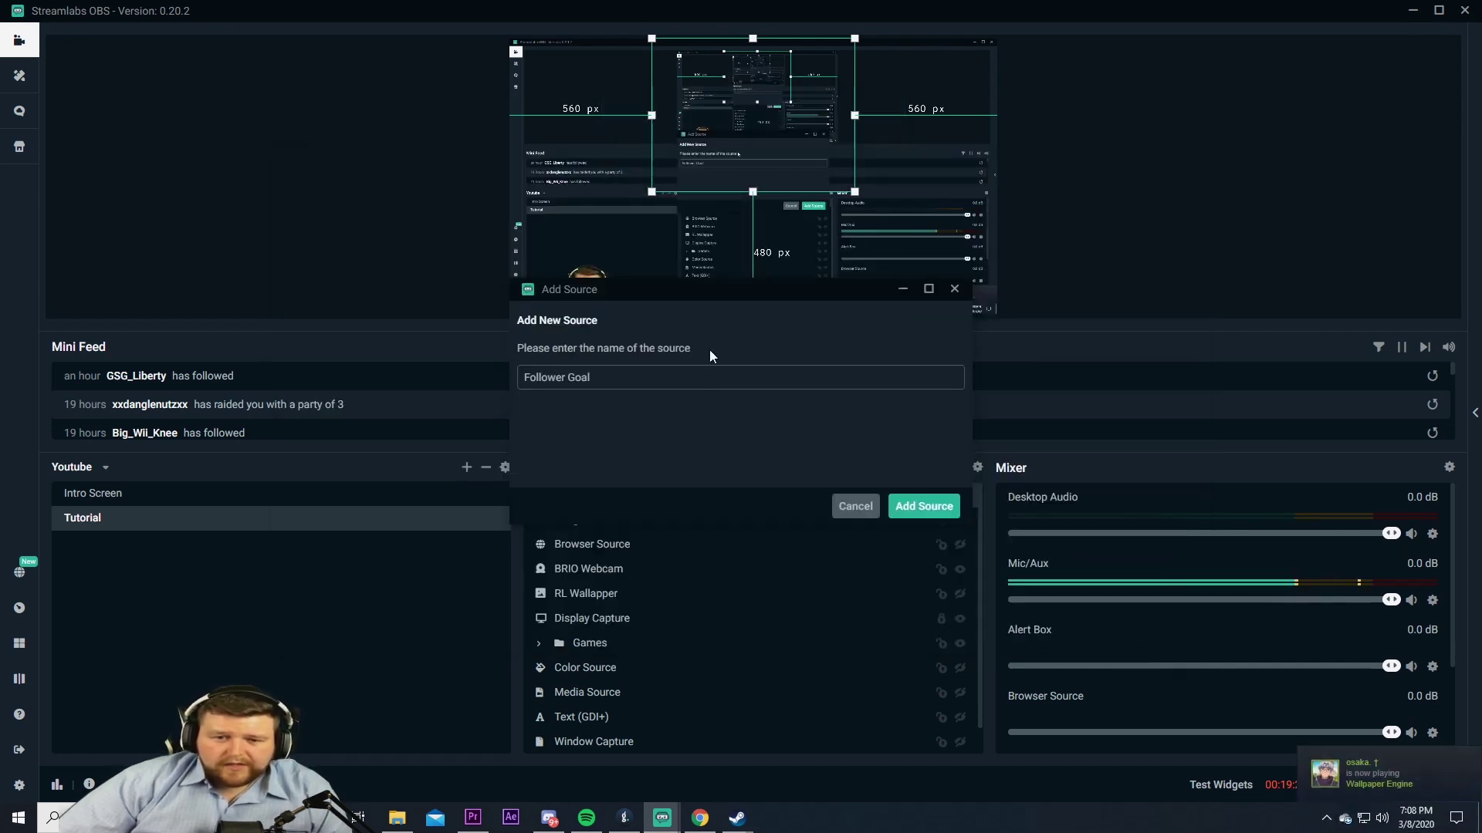
left_click(923, 506)
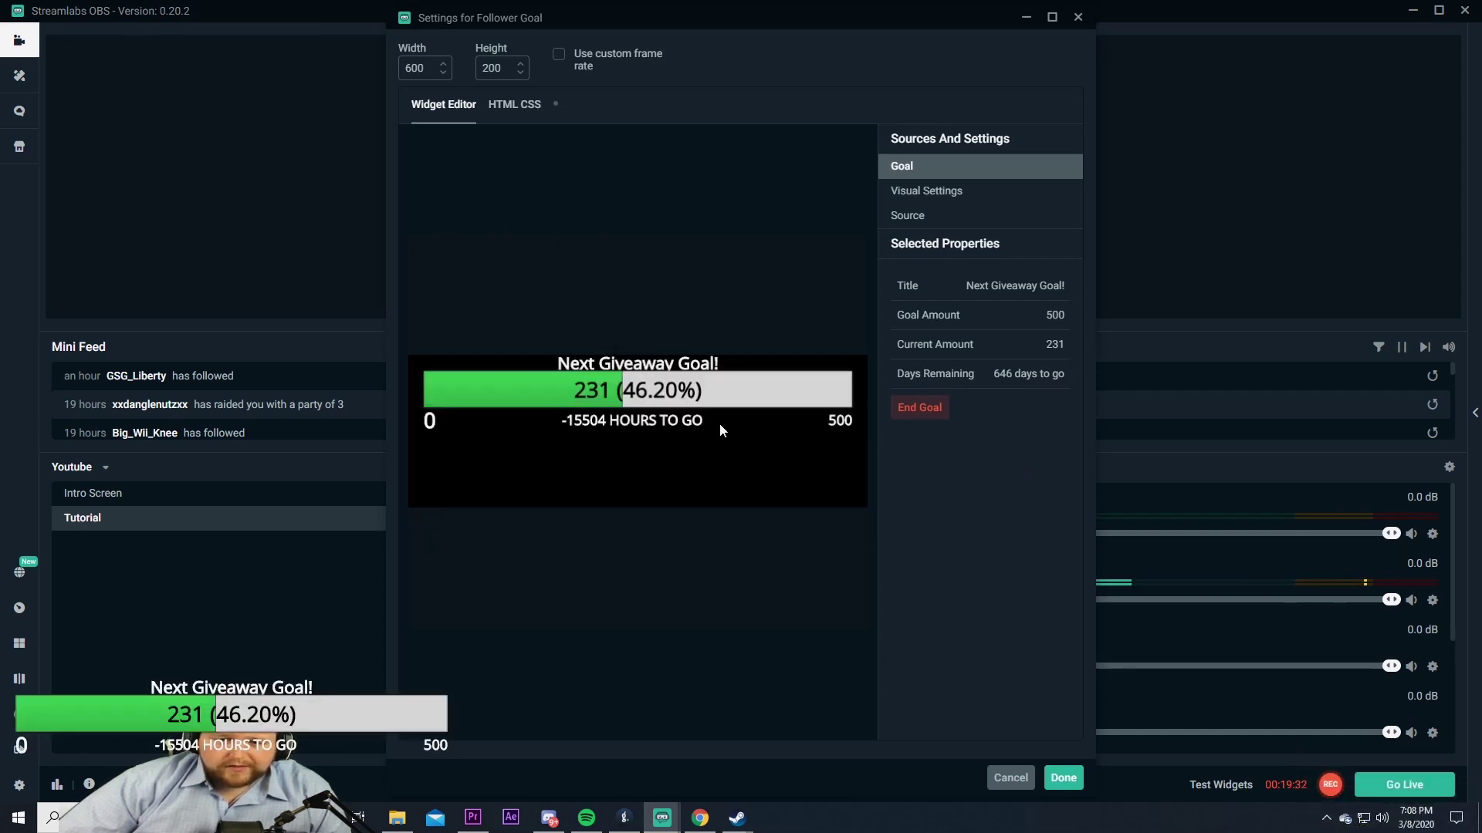
left_click(1063, 778)
Move the Follower Goal widget to the canvas's upper-left corner, and hide that source.
left_click_drag(586, 290, 585, 65)
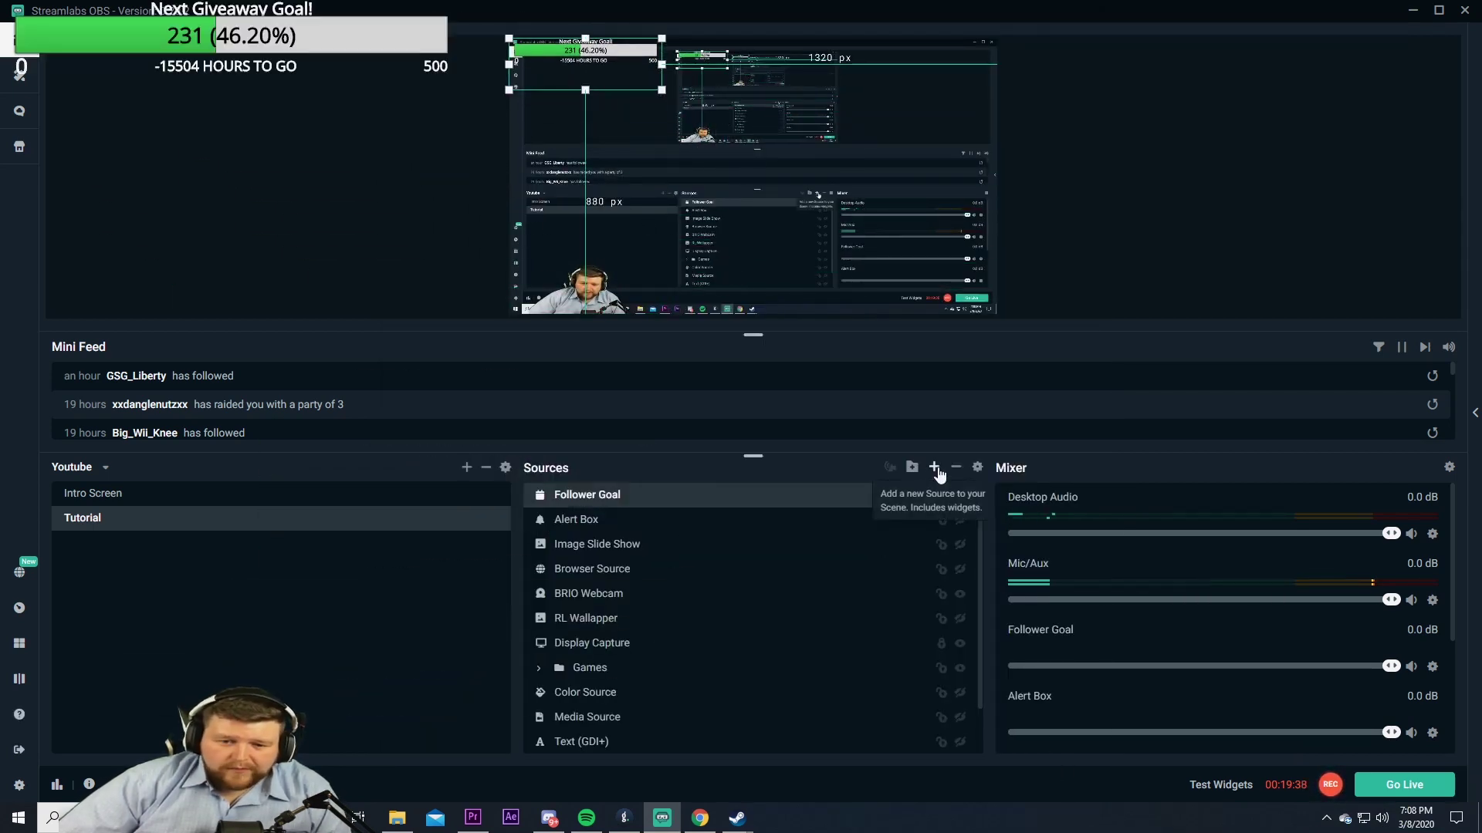
left_click(960, 496)
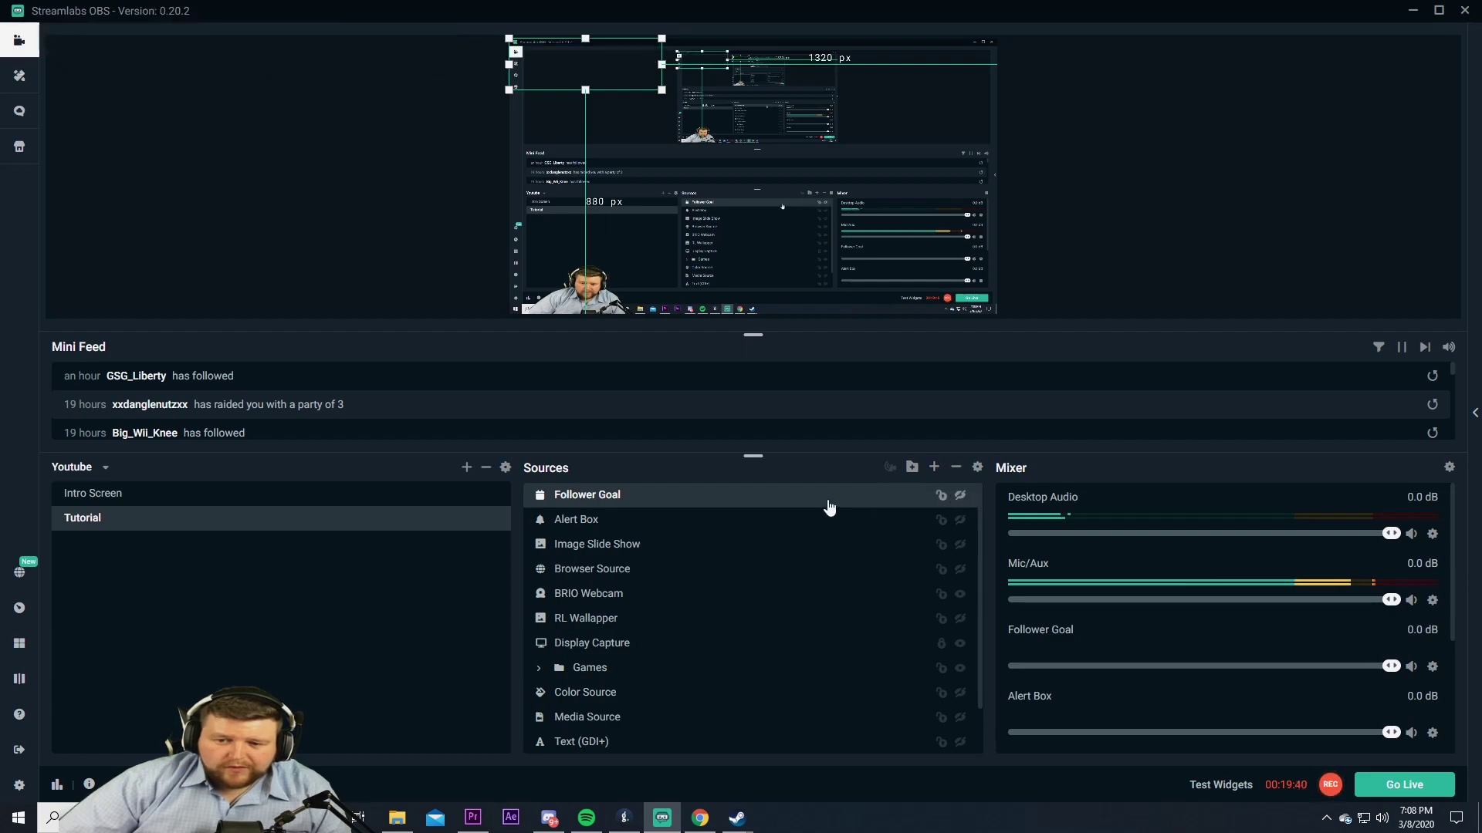